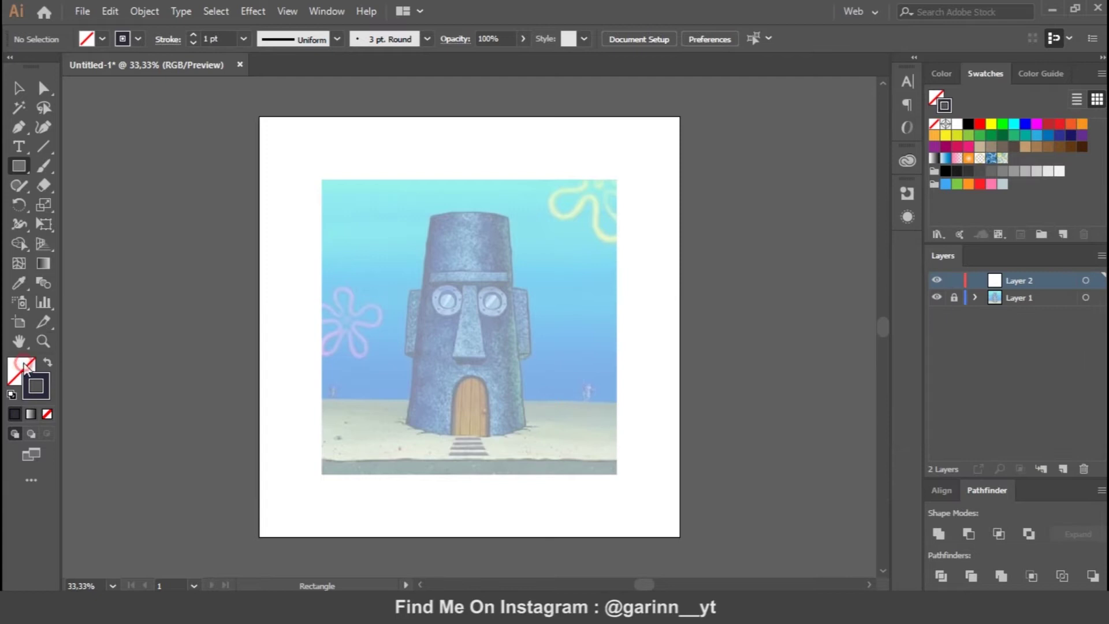
Step: Set the stroke weight for new shapes to 7 pt
click(166, 39)
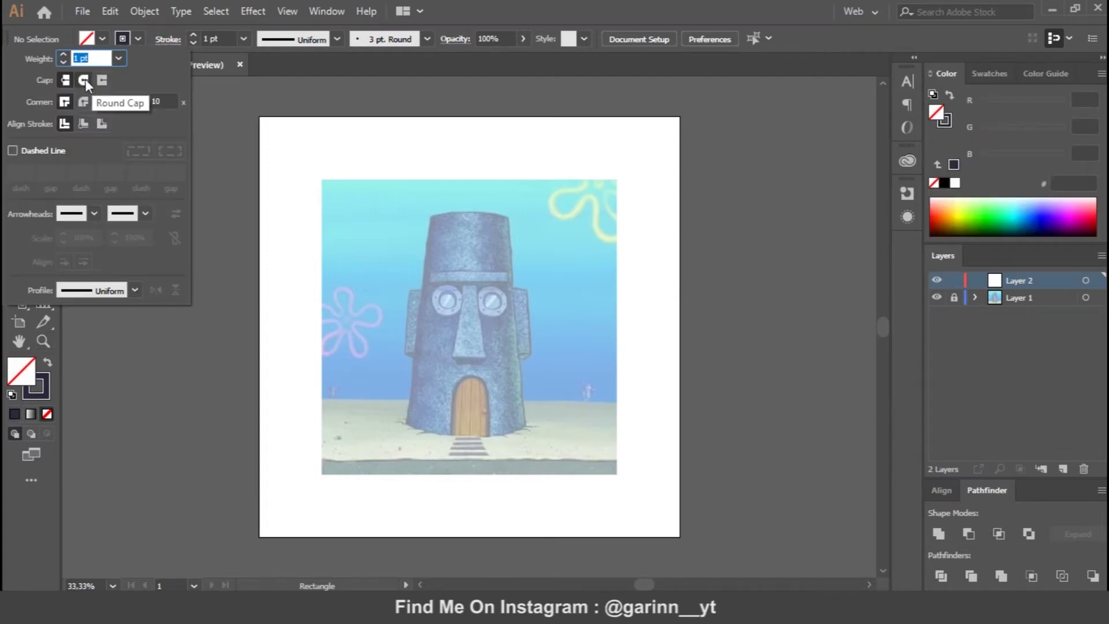
click(242, 39)
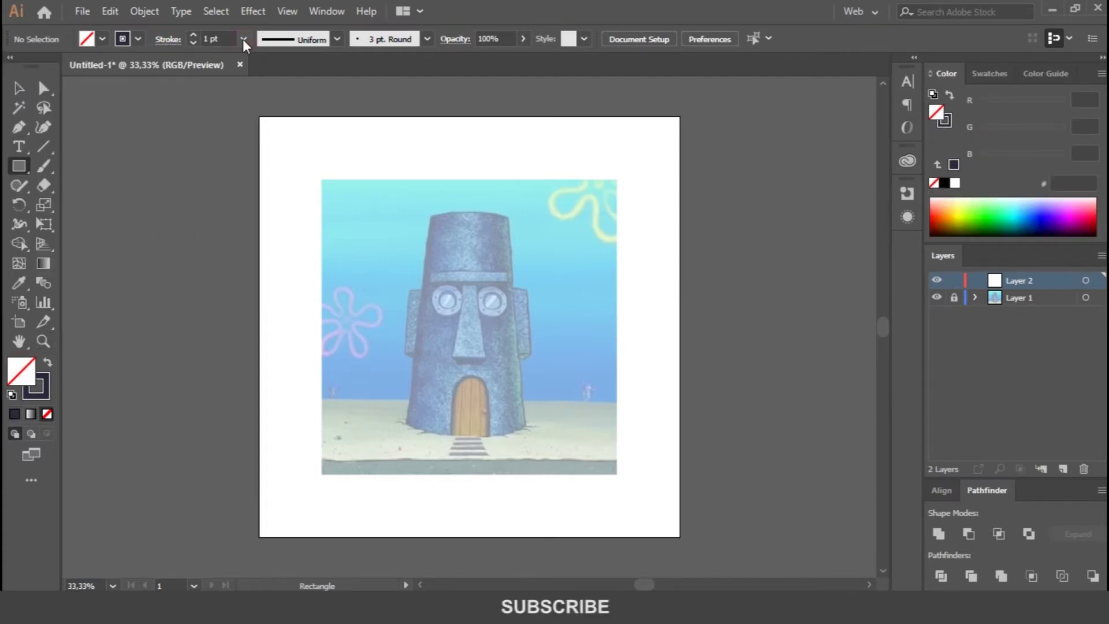
click(243, 39)
click(255, 217)
Step: Draw two overlapping outline rectangles over the tower, one as wide as its top and one as wide as its base
key(ctrl+plus)
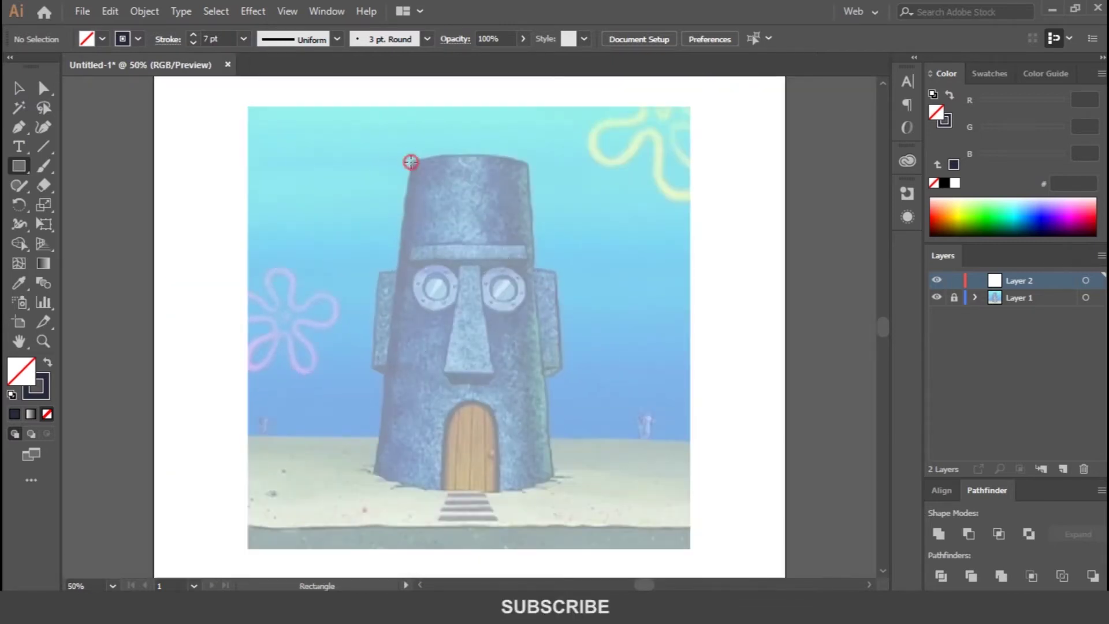
mouse_move(494, 162)
mouse_down()
mouse_move(529, 166)
mouse_move(515, 475)
mouse_move(527, 491)
mouse_up()
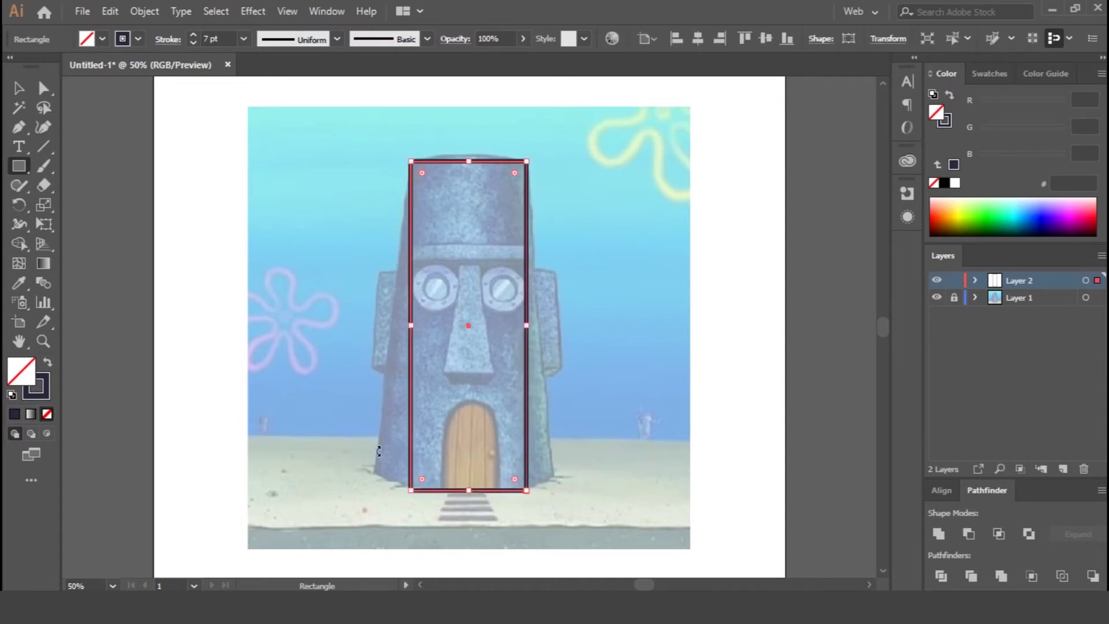
click(370, 477)
click(592, 330)
drag(369, 473, 557, 161)
Step: Select both rectangles and align them to the artboard's horizontal center
click(43, 87)
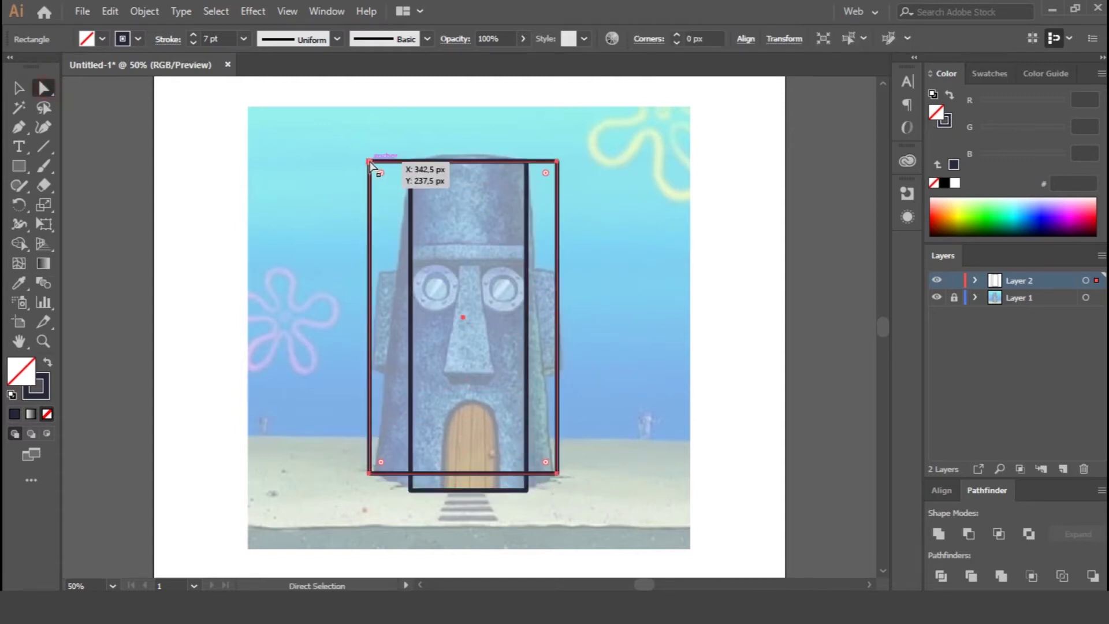
click(750, 208)
drag(338, 138, 610, 173)
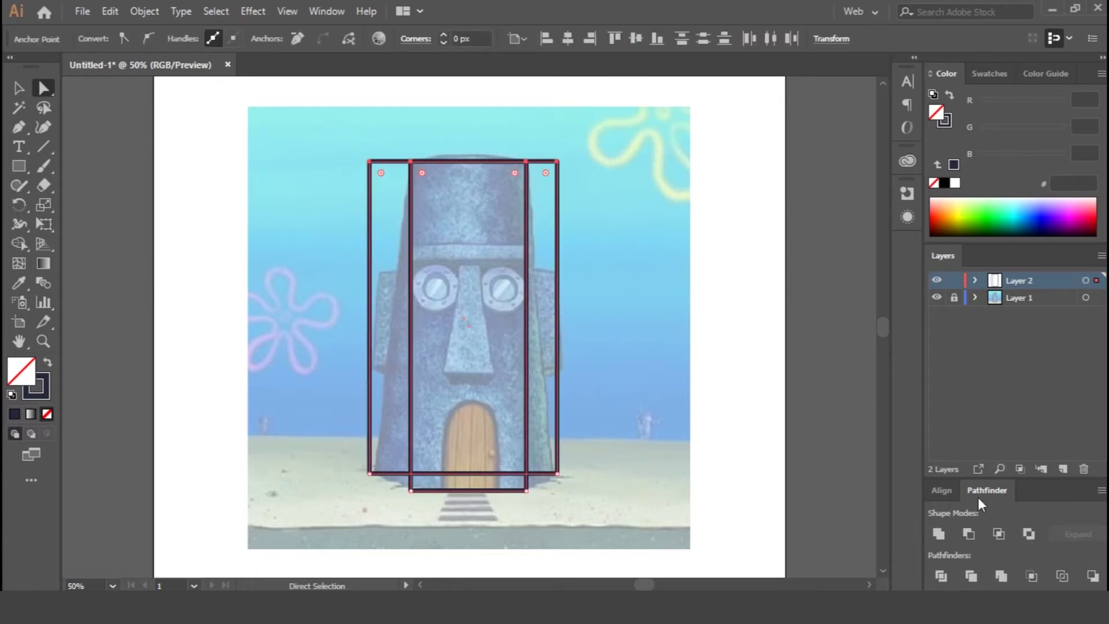
click(941, 490)
click(1089, 576)
click(1076, 539)
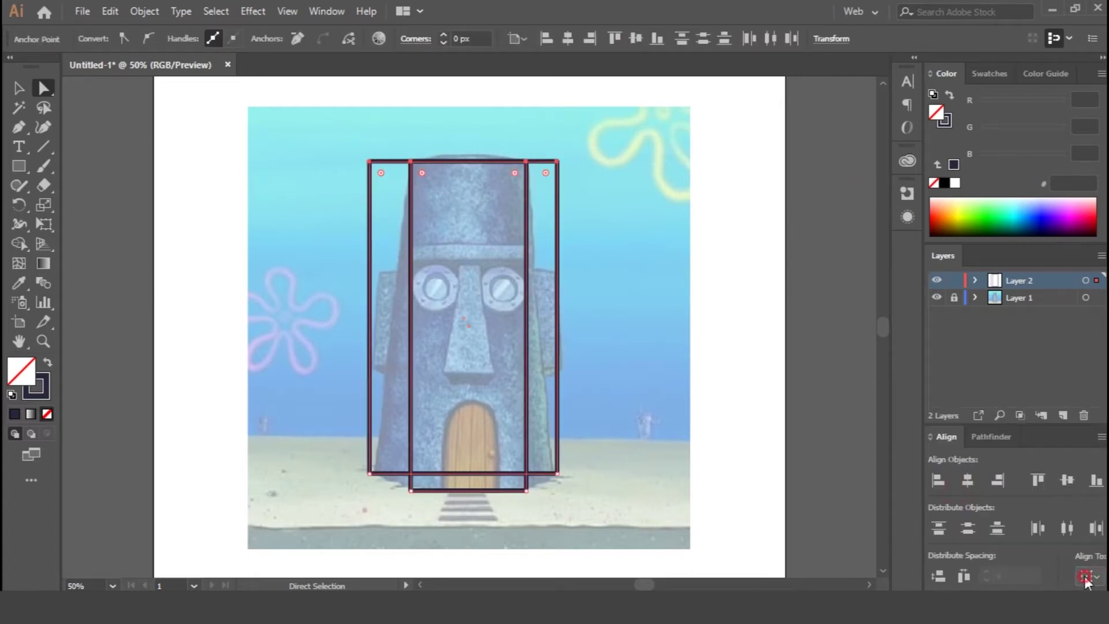
click(993, 486)
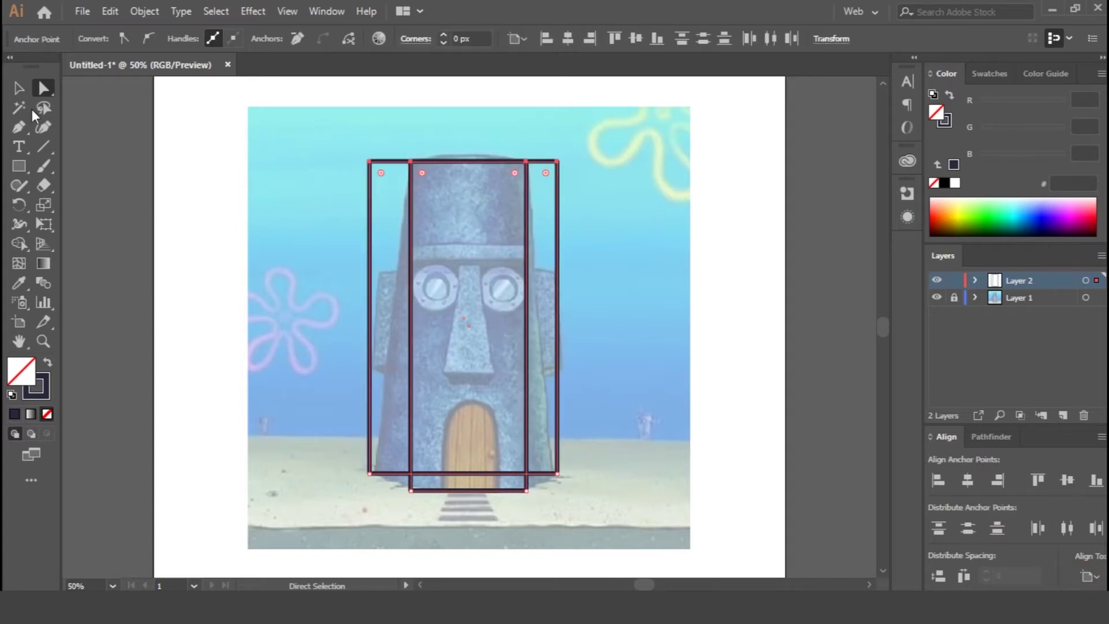
click(19, 88)
click(808, 311)
drag(617, 241, 619, 240)
click(968, 482)
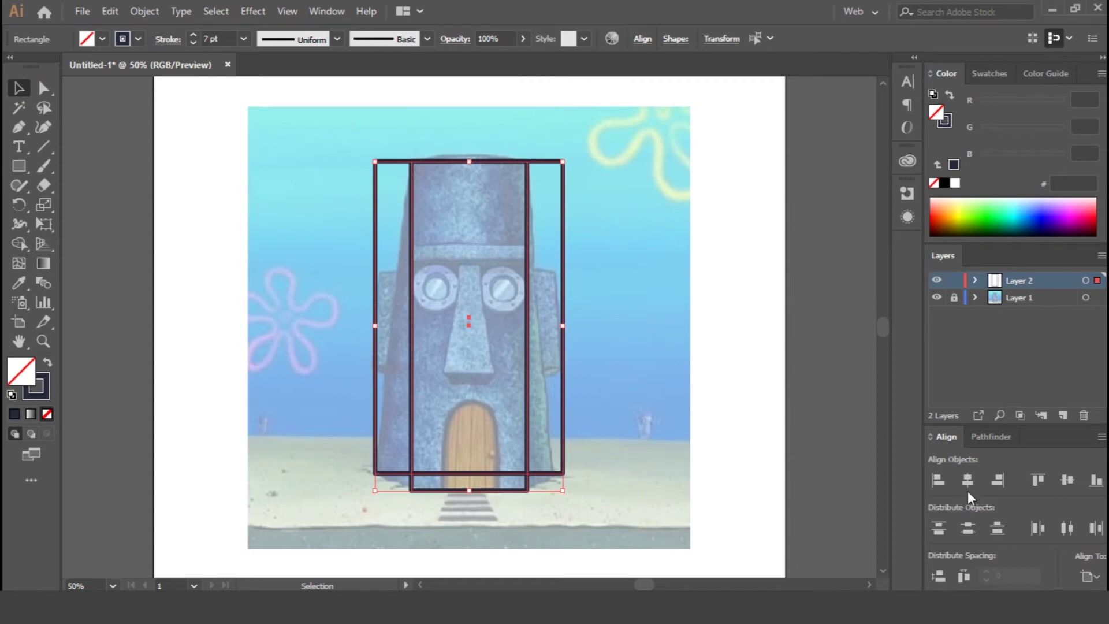
Step: Unlock Layer 1, center the reference image vertically on the artboard, then relock the layer and make Layer 2 active
click(1084, 579)
click(1096, 578)
click(956, 302)
click(637, 287)
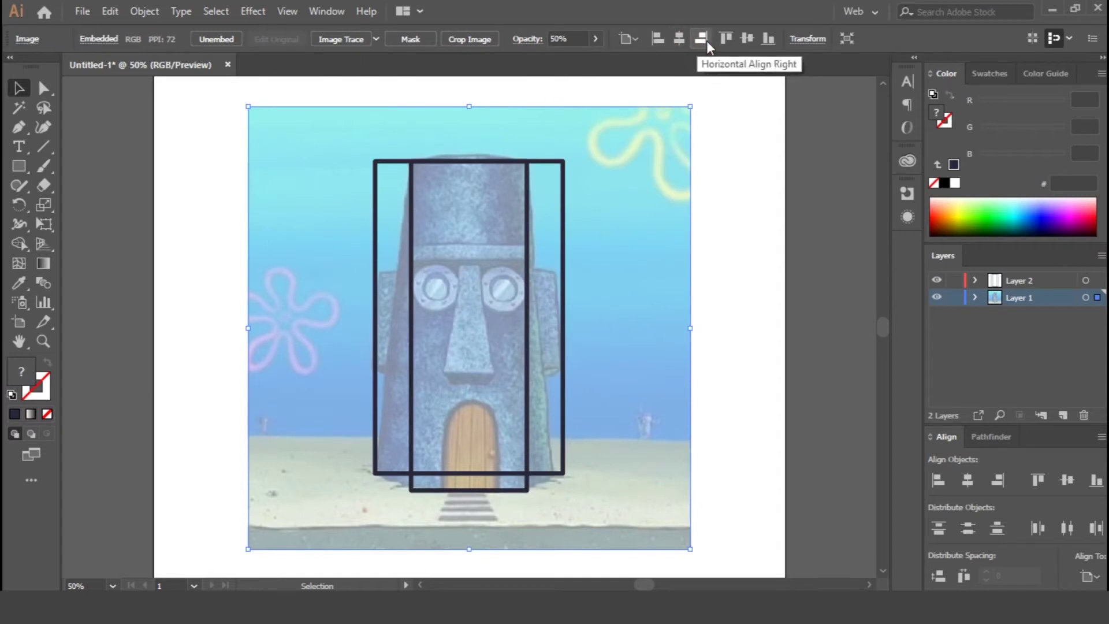
click(747, 41)
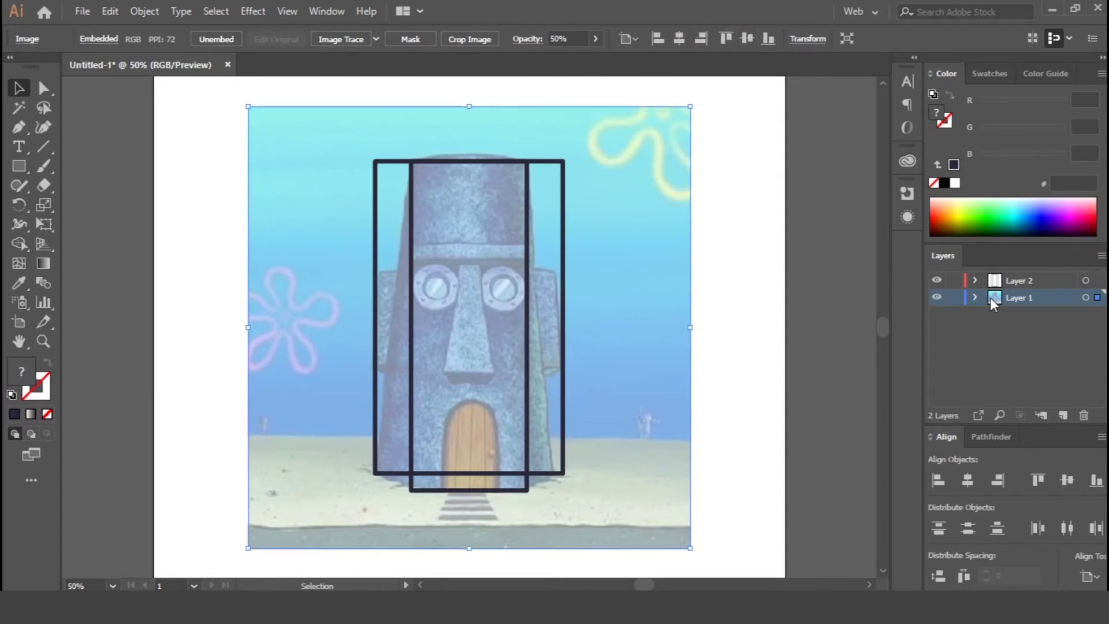
click(955, 298)
click(1014, 282)
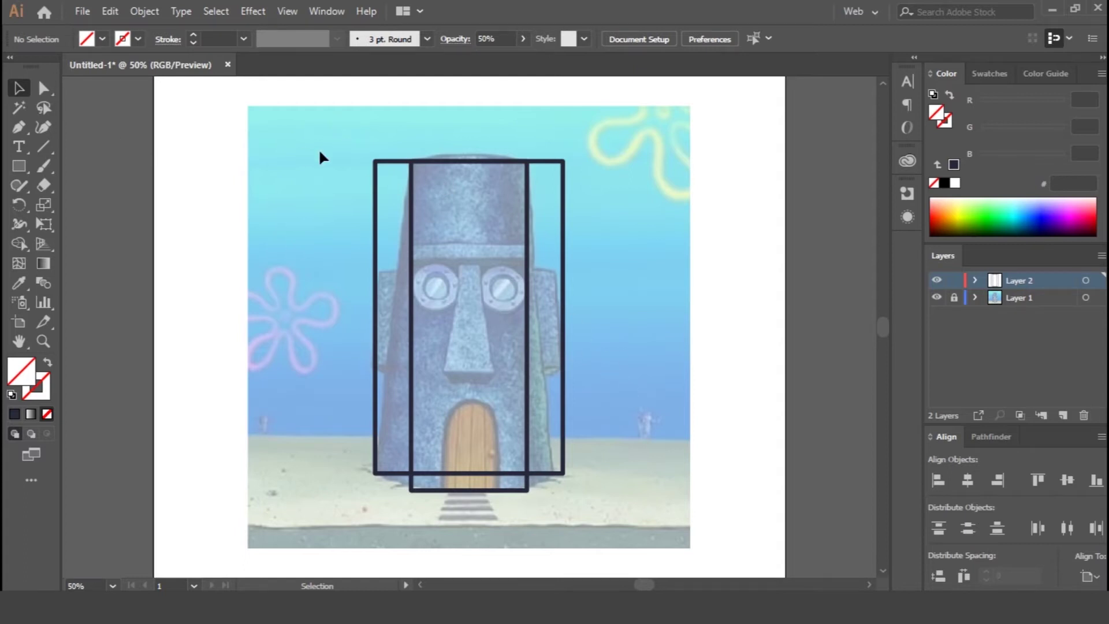
Step: Move the wider rectangle's two top corners onto the narrow rectangle's top corners to form a trapezoid
click(40, 87)
drag(376, 162, 411, 162)
drag(564, 163, 526, 162)
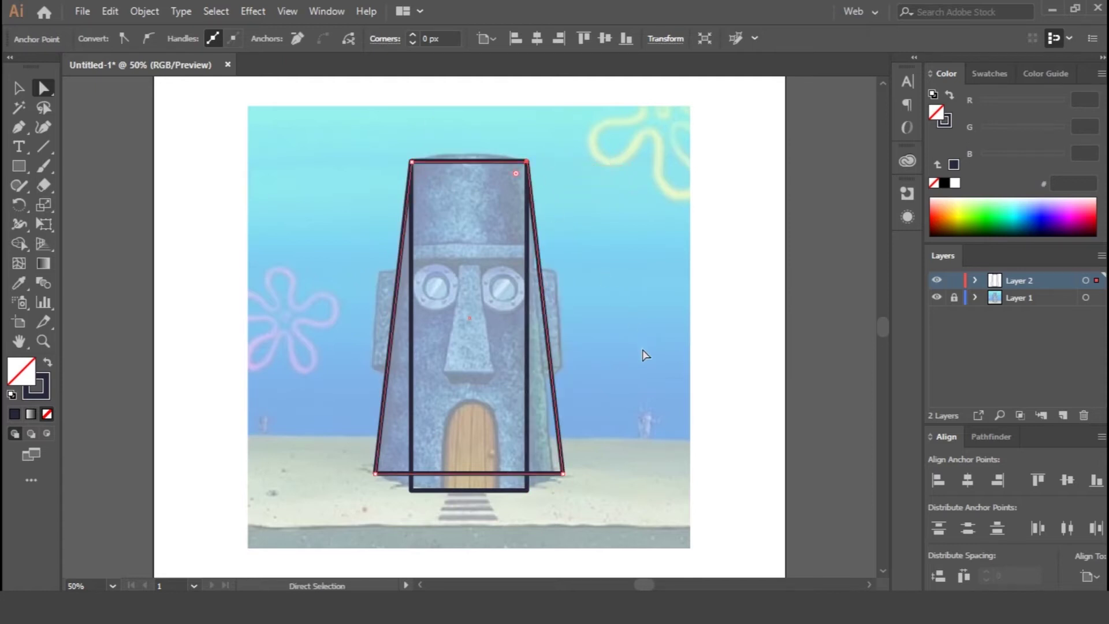
click(539, 339)
Step: Draw a wide ellipse over the tower's base, touching the narrow rectangle's bottom edge, and stretch it upward to just below the nose
click(22, 166)
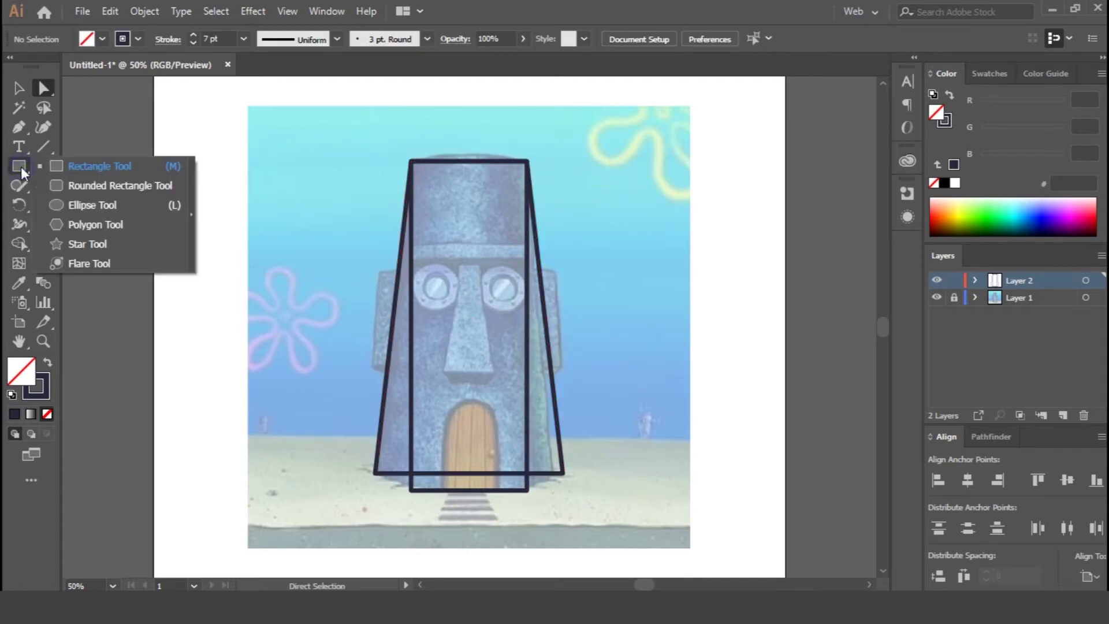
click(86, 201)
drag(333, 404, 599, 490)
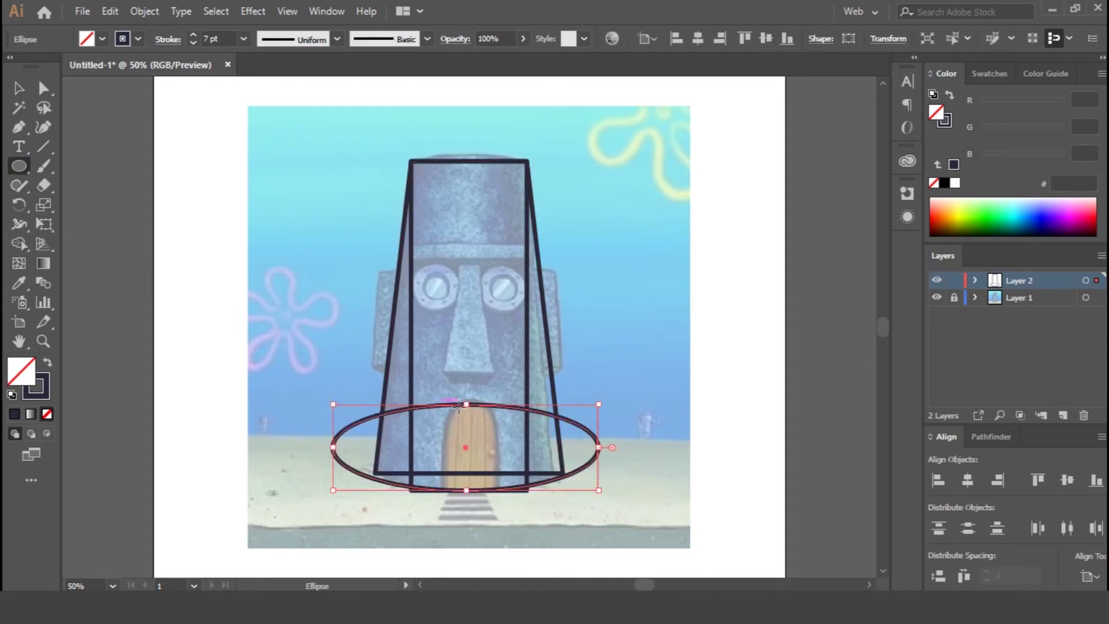
drag(466, 403, 467, 372)
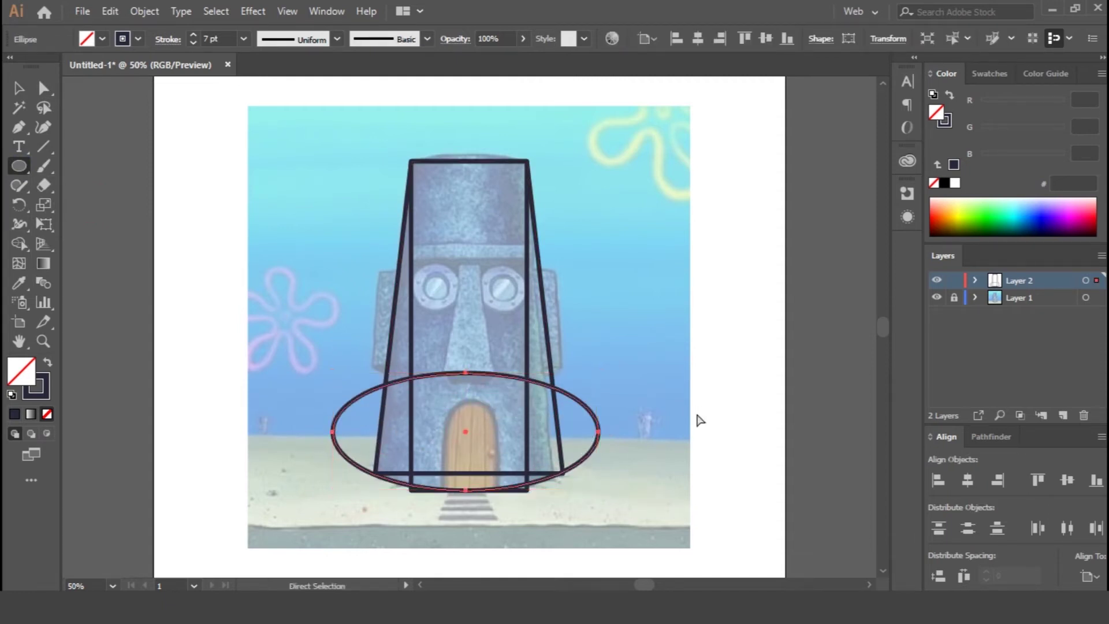
Step: Select the ellipse, trapezoid and rectangle together for editing with the Shape Builder
key(ctrl+1)
click(19, 87)
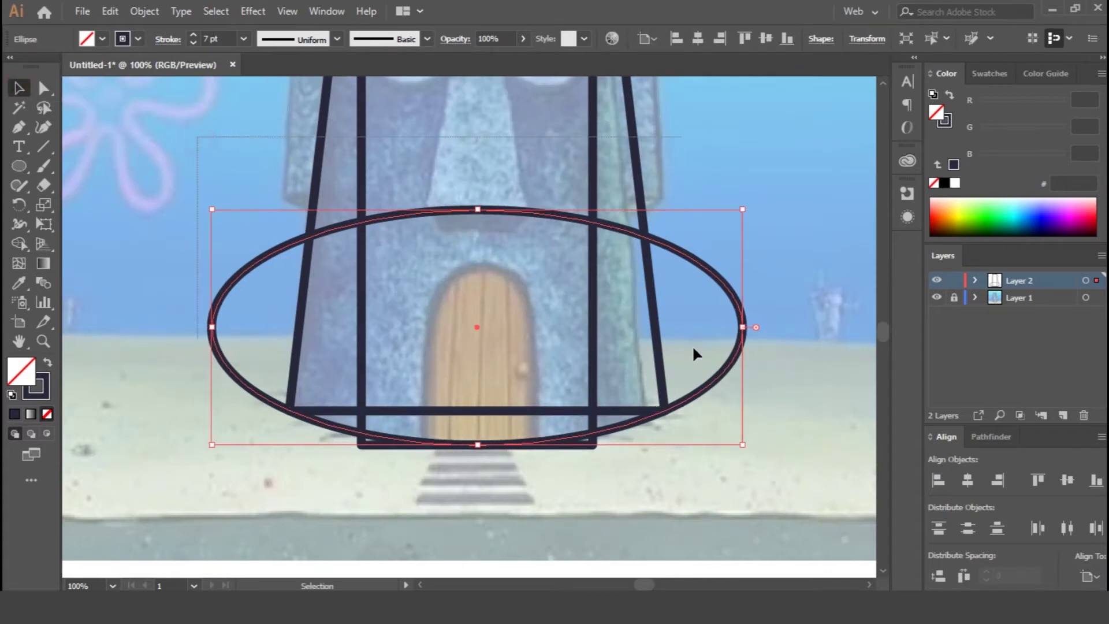
key(ctrl+a)
click(19, 244)
mouse_move(335, 198)
mouse_down()
mouse_move(421, 167)
mouse_move(611, 202)
mouse_move(616, 285)
mouse_move(365, 313)
mouse_move(326, 305)
mouse_move(364, 382)
mouse_move(343, 414)
mouse_move(365, 424)
mouse_move(618, 421)
mouse_up()
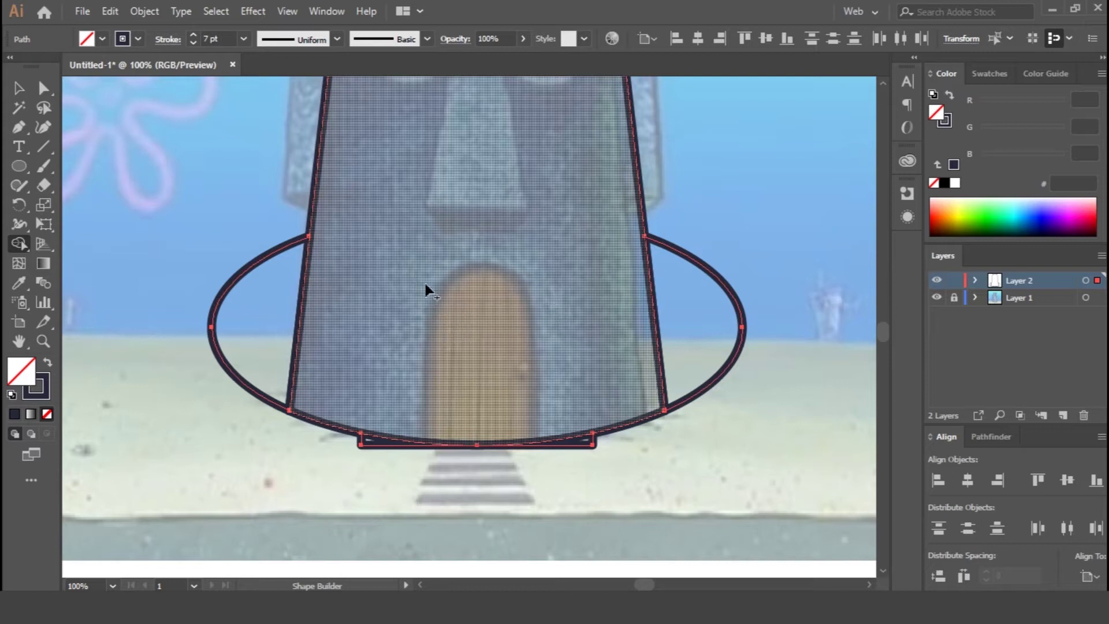
key(ctrl+z)
key(ctrl+z)
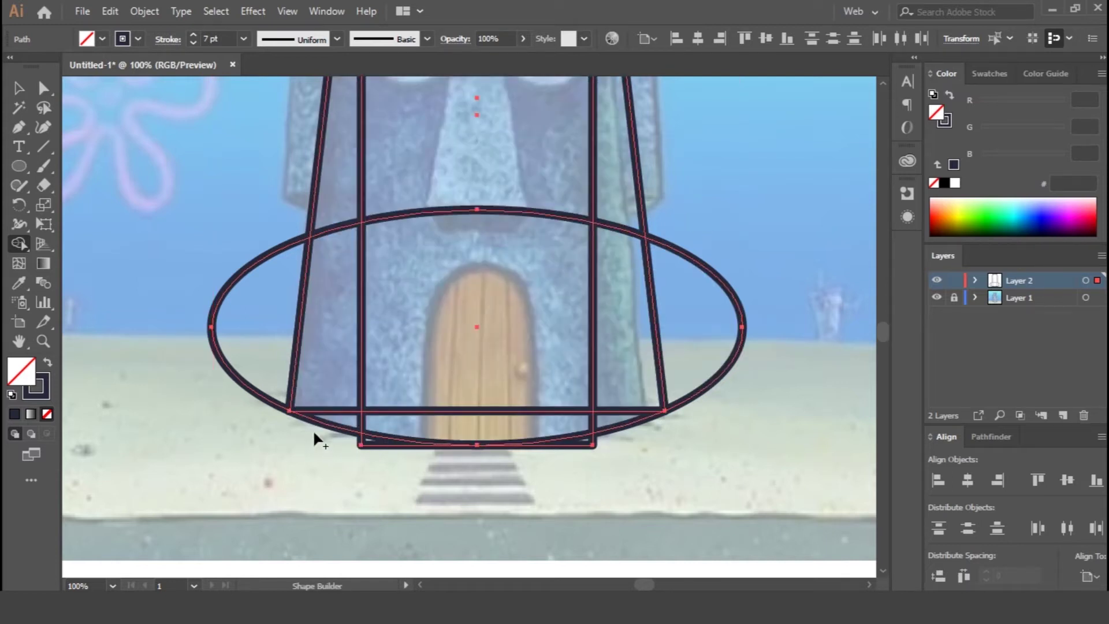
Step: Remove the ellipse's side lobes and the leftover pieces below the trapezoid's base with the Shape Builder
drag(317, 426, 668, 426)
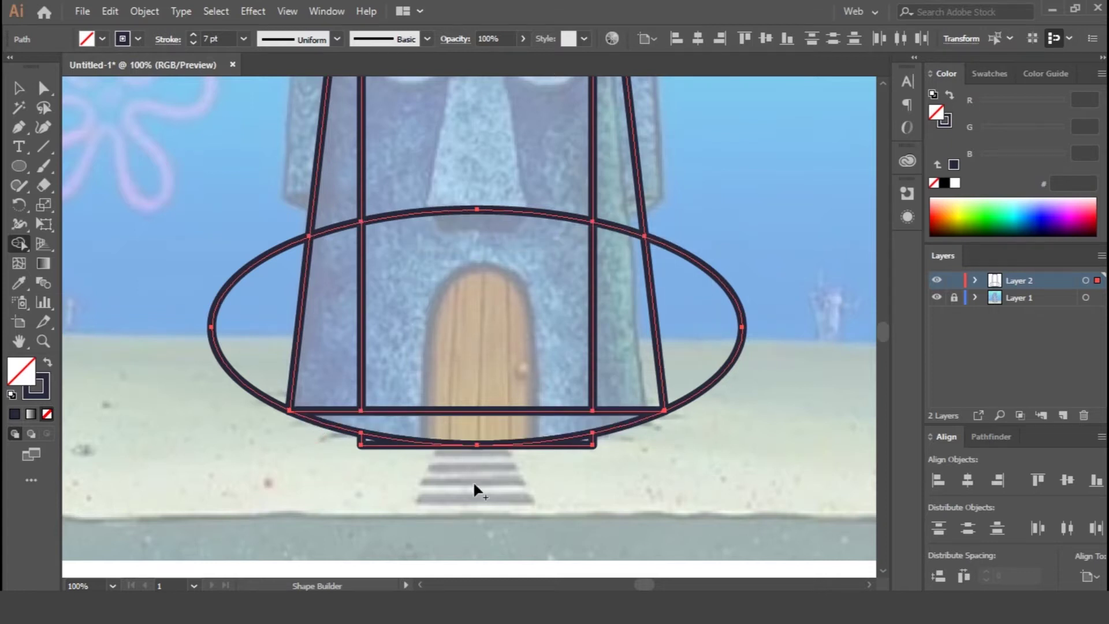
drag(415, 451, 369, 426)
alt+click(247, 370)
alt+click(573, 441)
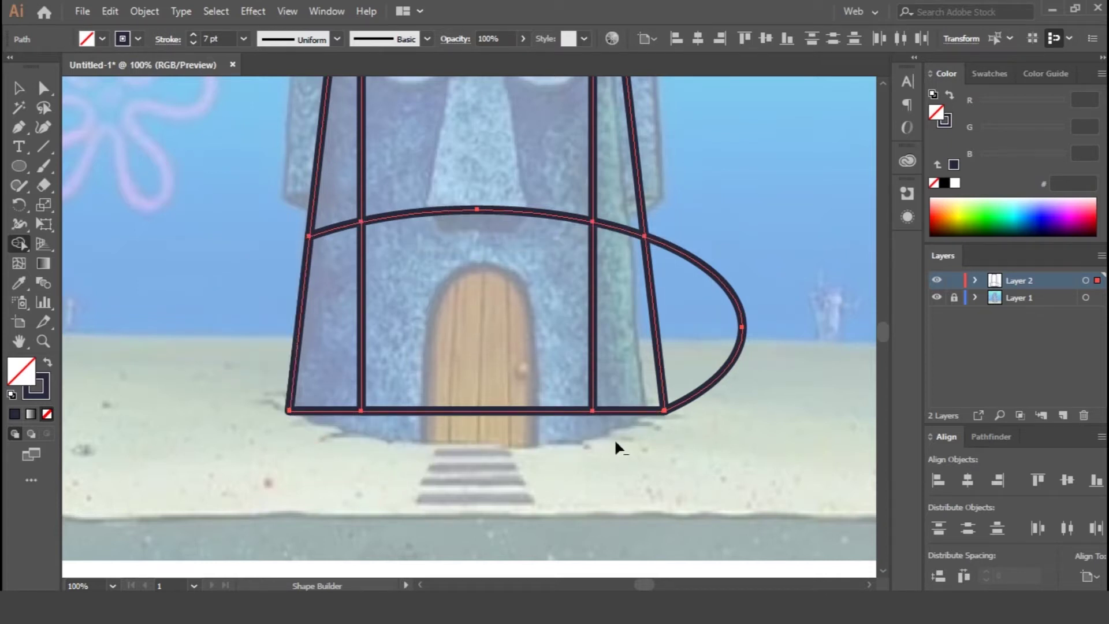
alt+click(681, 327)
Step: Merge all remaining regions inside the trapezoid into one tower outline with the Shape Builder, then deselect it
mouse_move(337, 180)
mouse_down()
mouse_move(609, 265)
mouse_move(366, 279)
mouse_move(609, 182)
mouse_up()
drag(633, 257, 636, 261)
key(ctrl+minus)
key(ctrl+minus)
key(v)
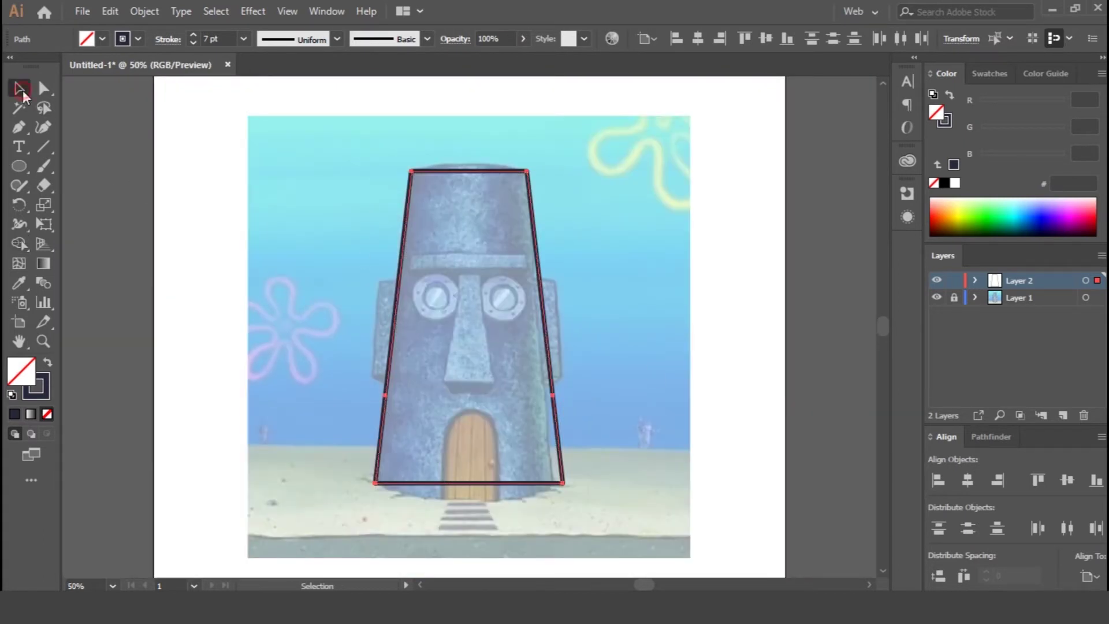
click(652, 226)
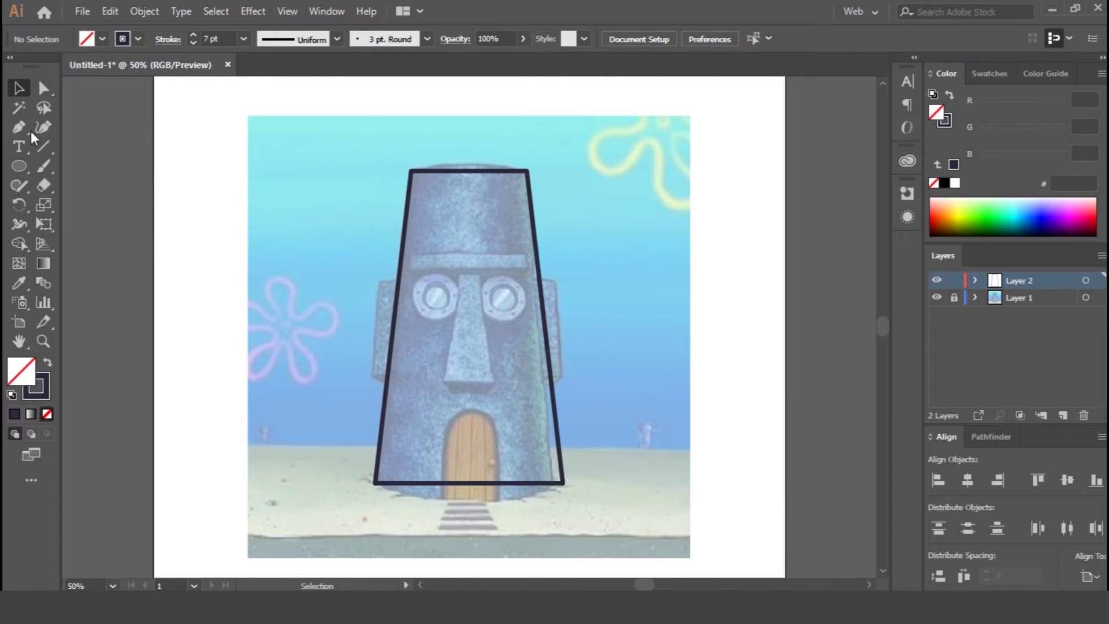
Step: Bend the tower outline's top edge into a shallow upward arch with the Curvature tool and round its two top corners
click(471, 172)
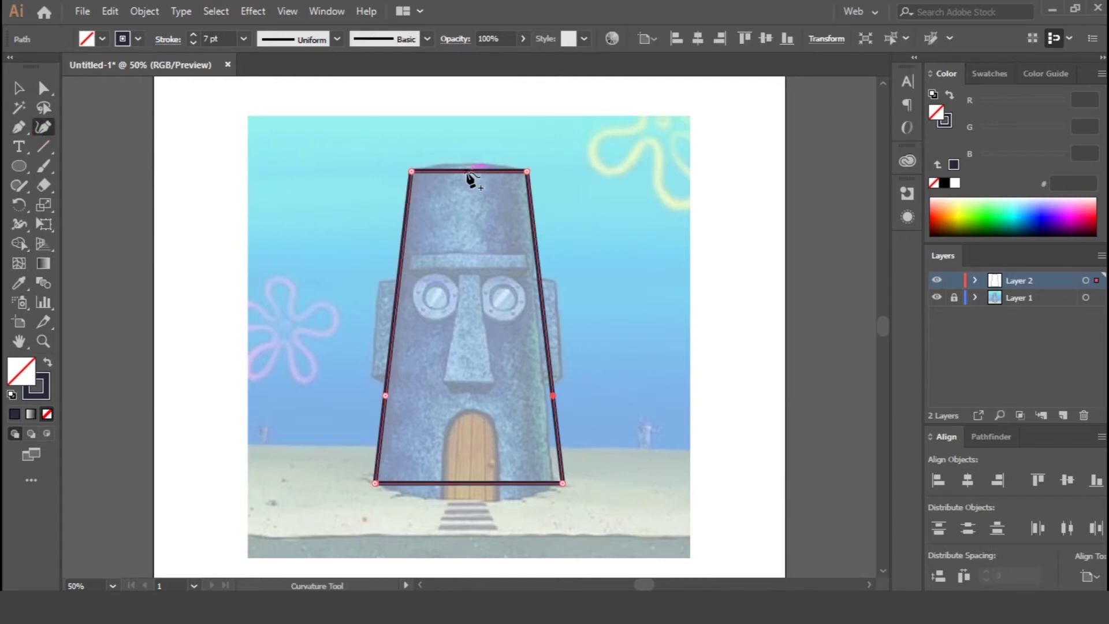
drag(470, 171, 470, 159)
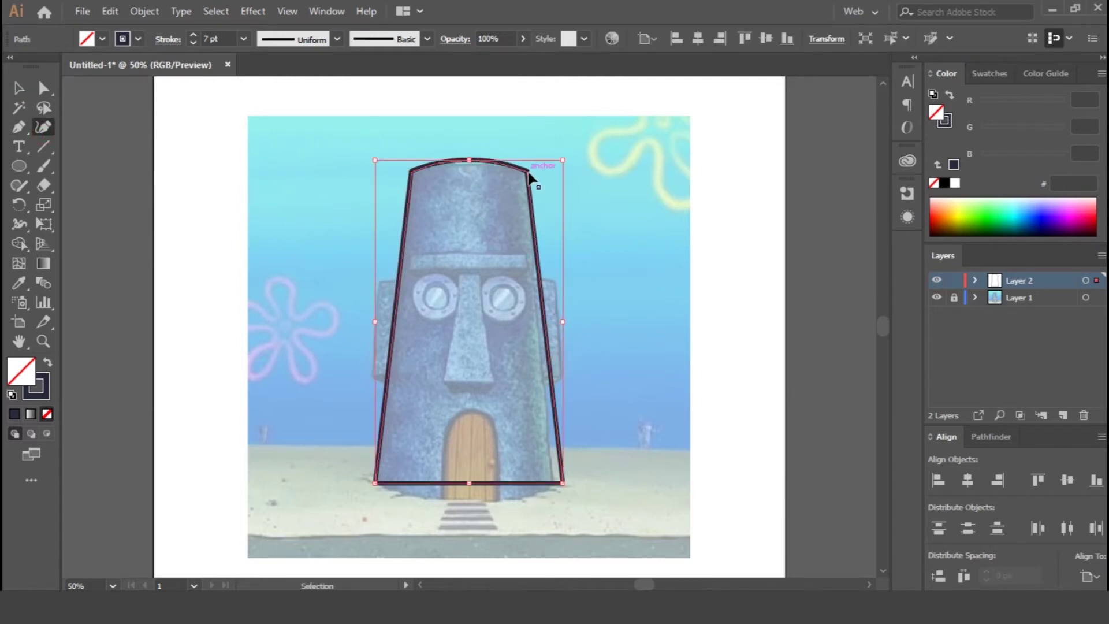
click(19, 89)
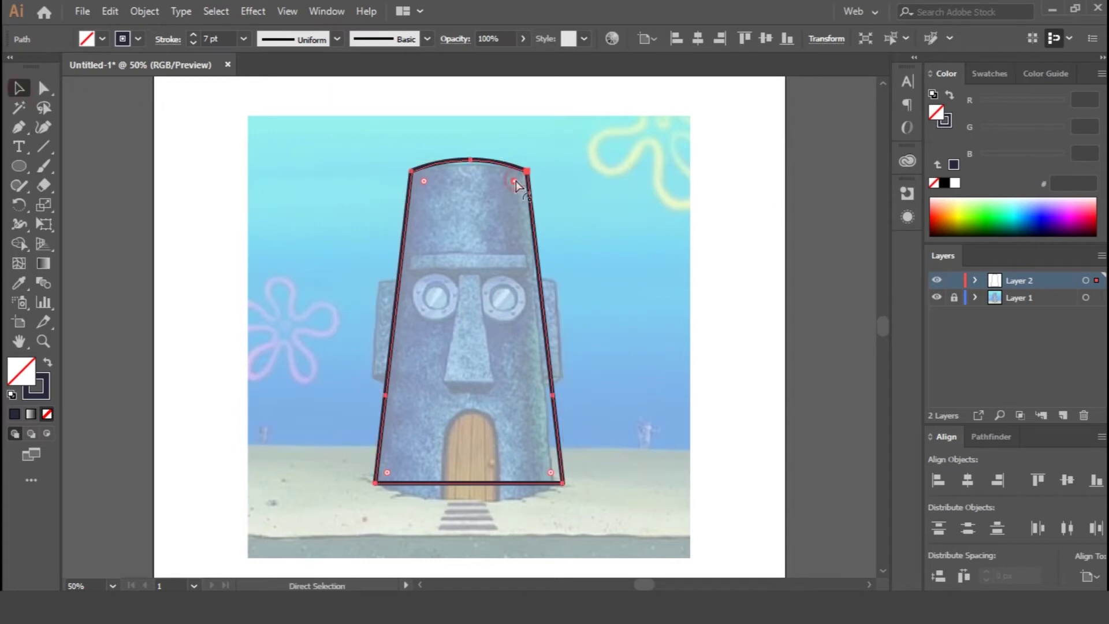
drag(424, 183, 425, 187)
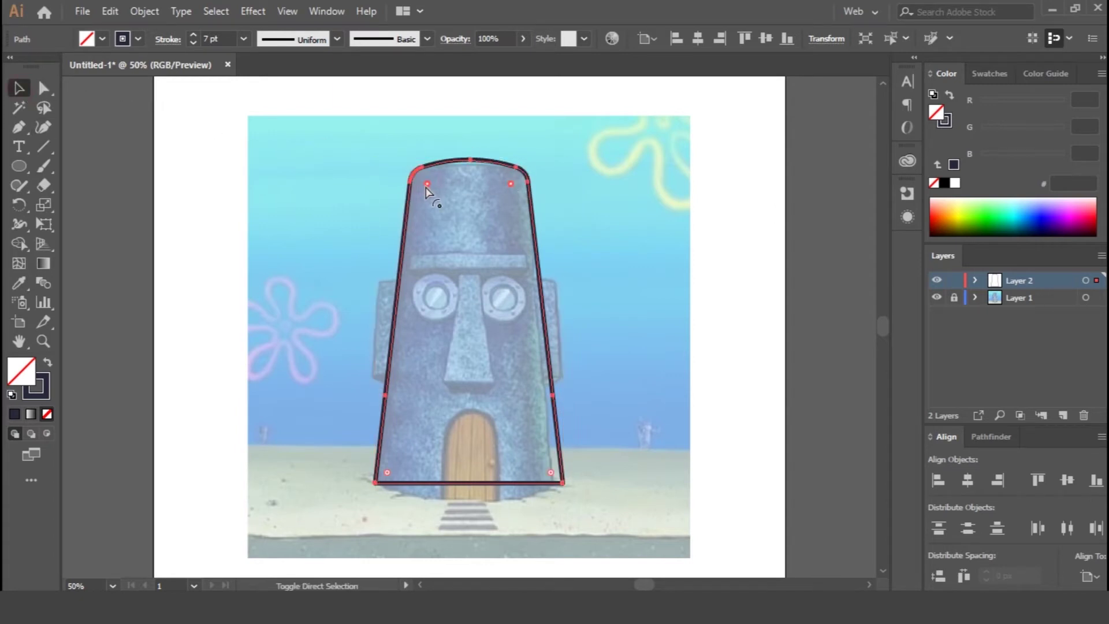
click(663, 332)
Step: Draw a rectangle across the face spanning both ears and center it horizontally on the artboard
key(ctrl+=)
key(ctrl+=)
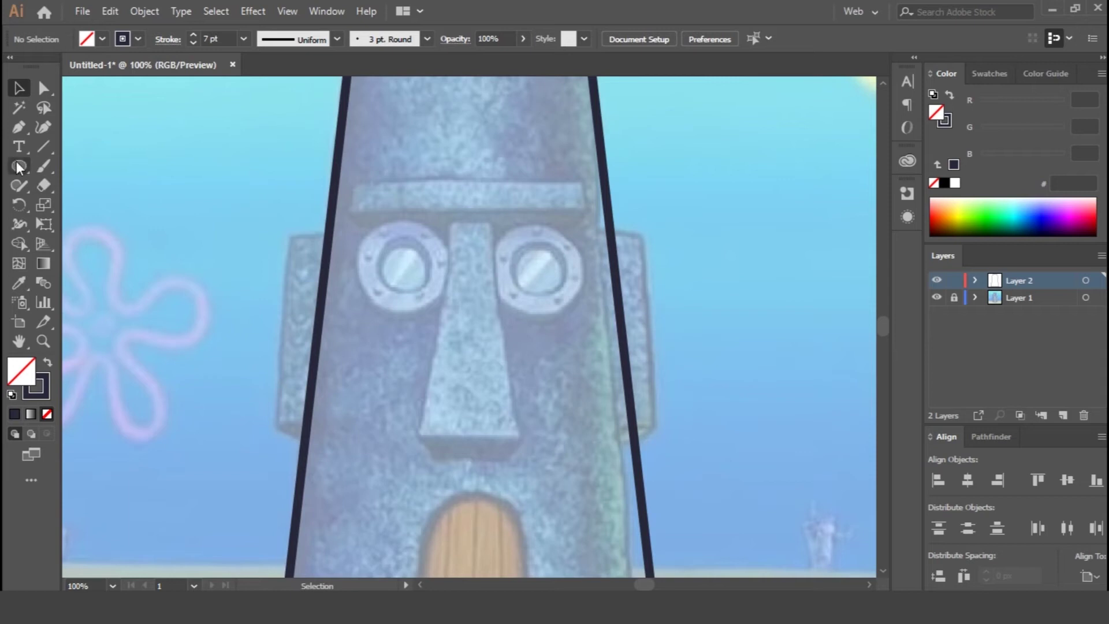
drag(19, 168, 75, 166)
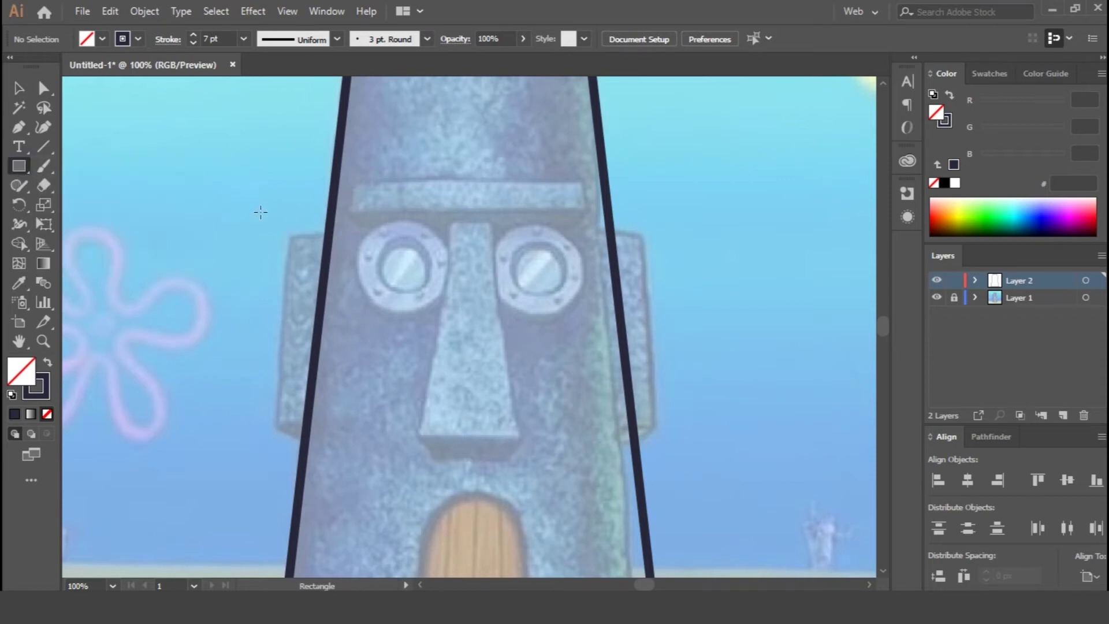
mouse_move(274, 234)
mouse_down()
mouse_move(618, 257)
mouse_move(662, 314)
mouse_move(663, 445)
mouse_move(663, 424)
mouse_up()
click(698, 41)
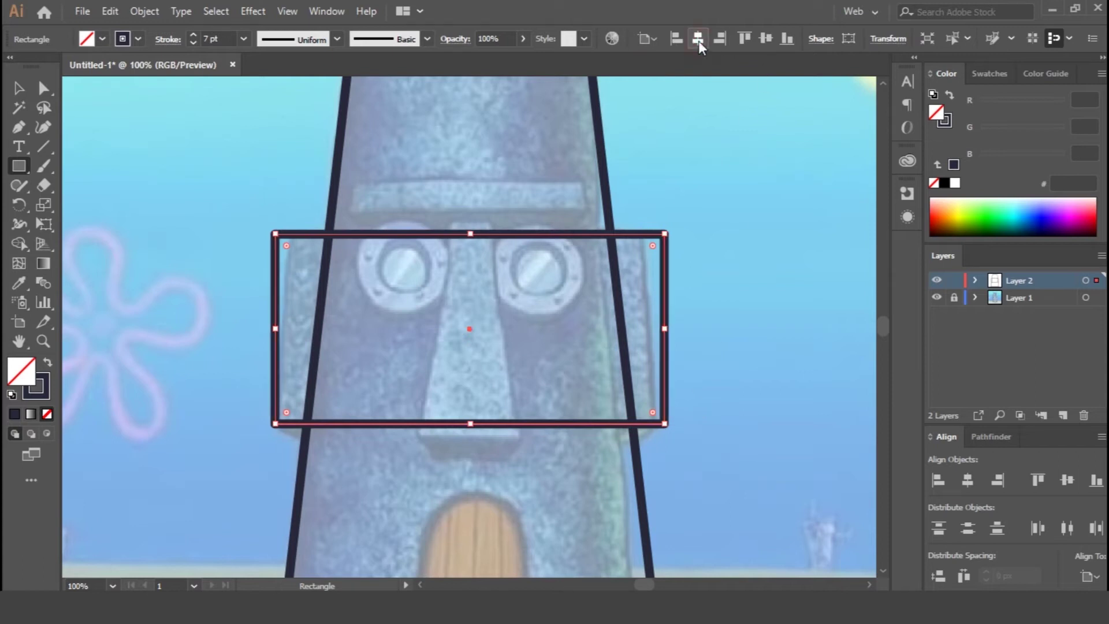
Step: Draw a horizontal line between the tower's two sides, slightly below the ear rectangle
click(19, 125)
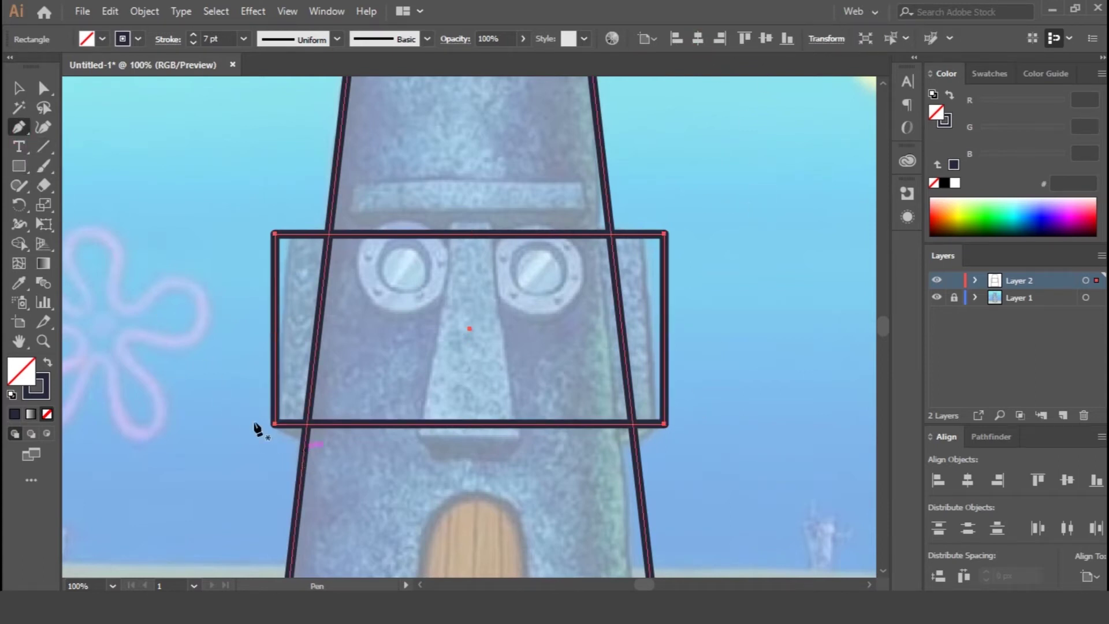
click(43, 147)
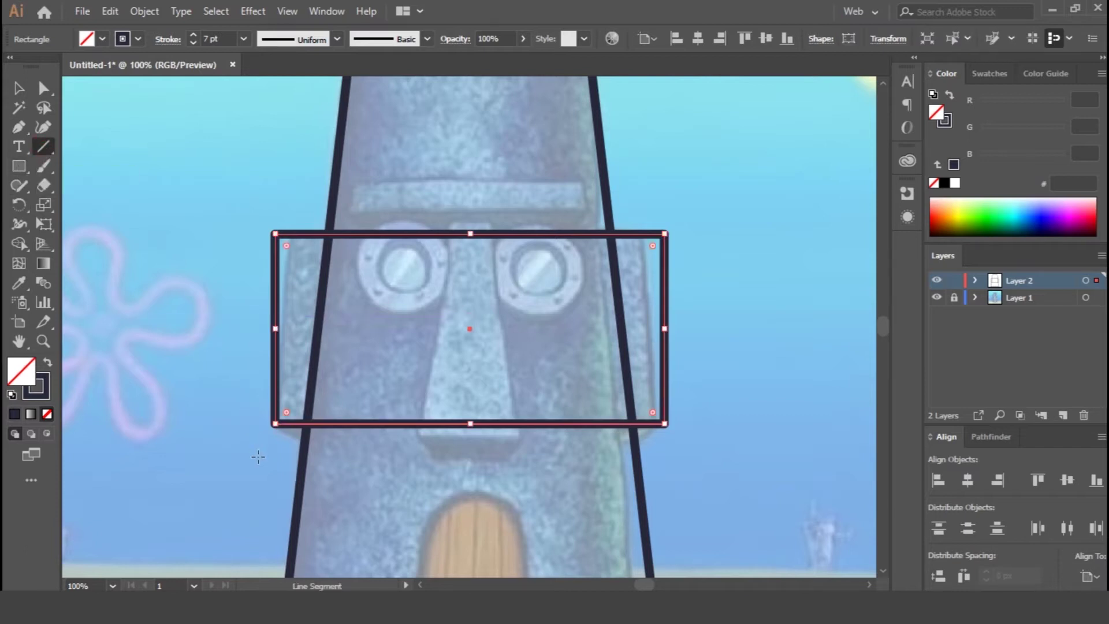
drag(305, 447, 636, 446)
Step: Extend the line with the Pen tool into a closed six-point shape passing through the ear rectangle's two lower corners
click(15, 131)
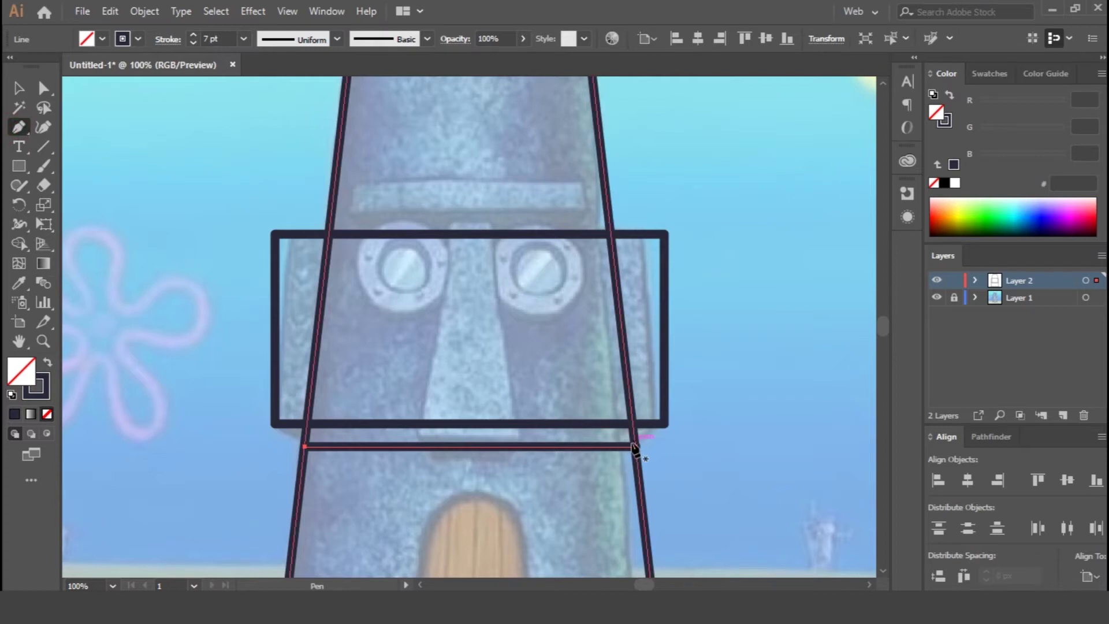
click(666, 426)
click(647, 380)
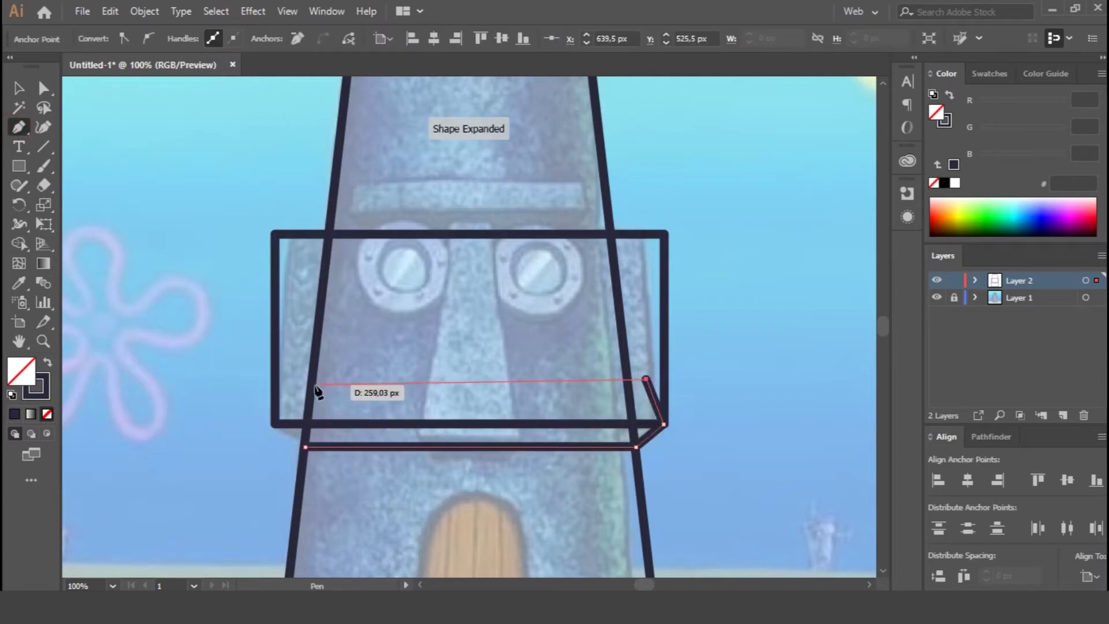
click(296, 384)
click(273, 425)
click(305, 446)
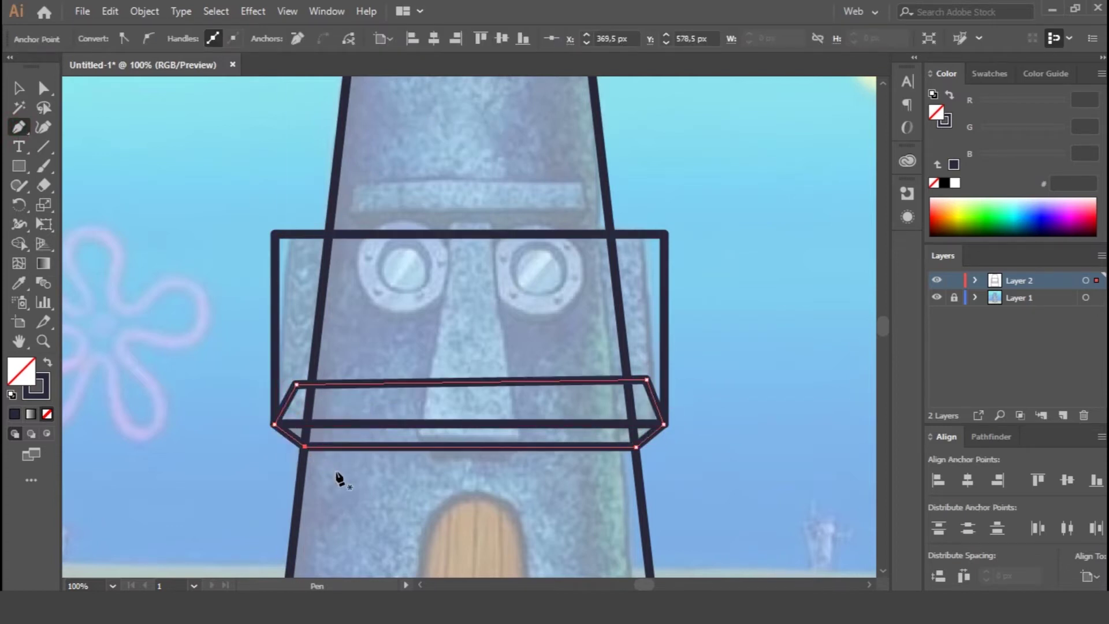
Step: Select the tower, ear rectangle and six-point shape, and clear the lines crossing the face with Shape Builder, leaving an ear on each side
key(v)
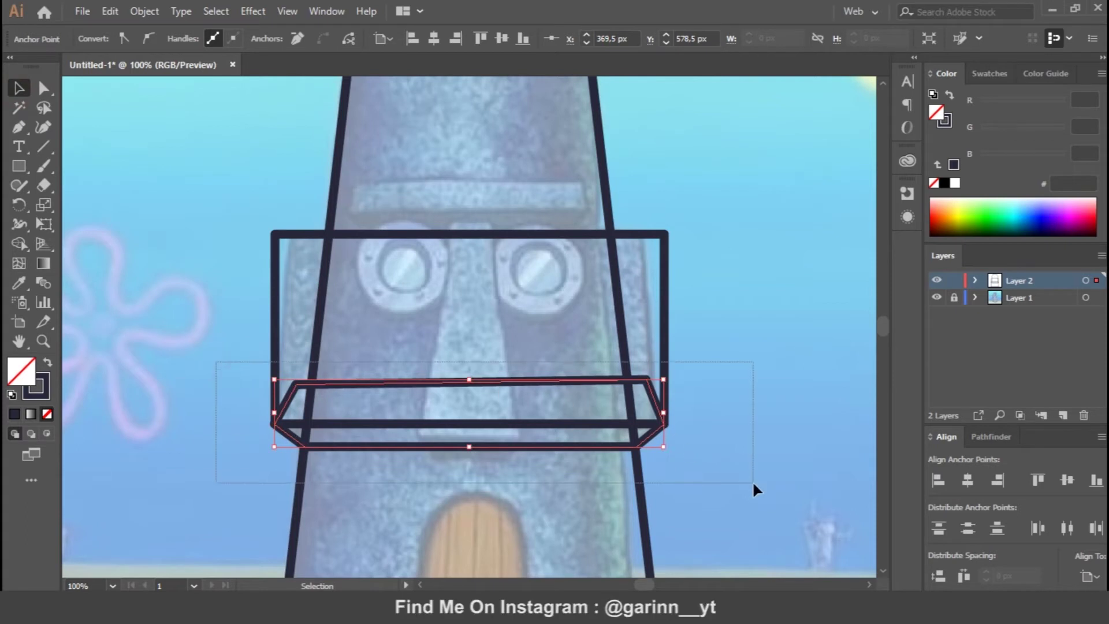
drag(752, 480, 753, 481)
click(19, 243)
drag(295, 385, 295, 406)
drag(639, 340, 649, 404)
drag(530, 338, 538, 379)
drag(460, 130, 473, 456)
drag(509, 503, 510, 504)
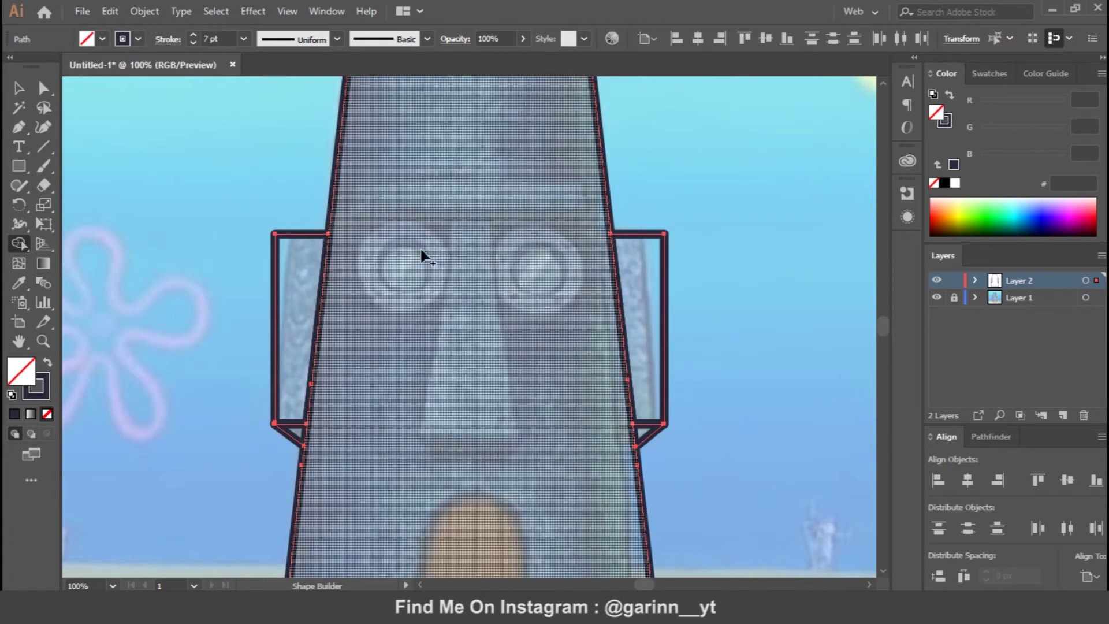
key(v)
click(167, 214)
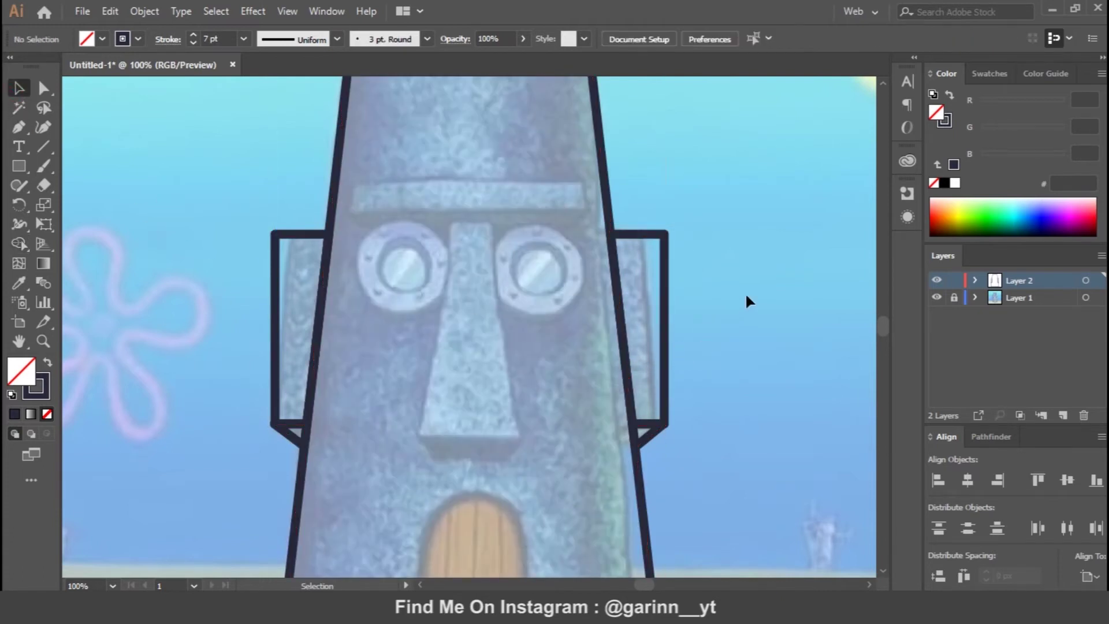
Step: Draw a thin rectangle over the brow ledge above the eyes and center it horizontally on the artboard
click(19, 166)
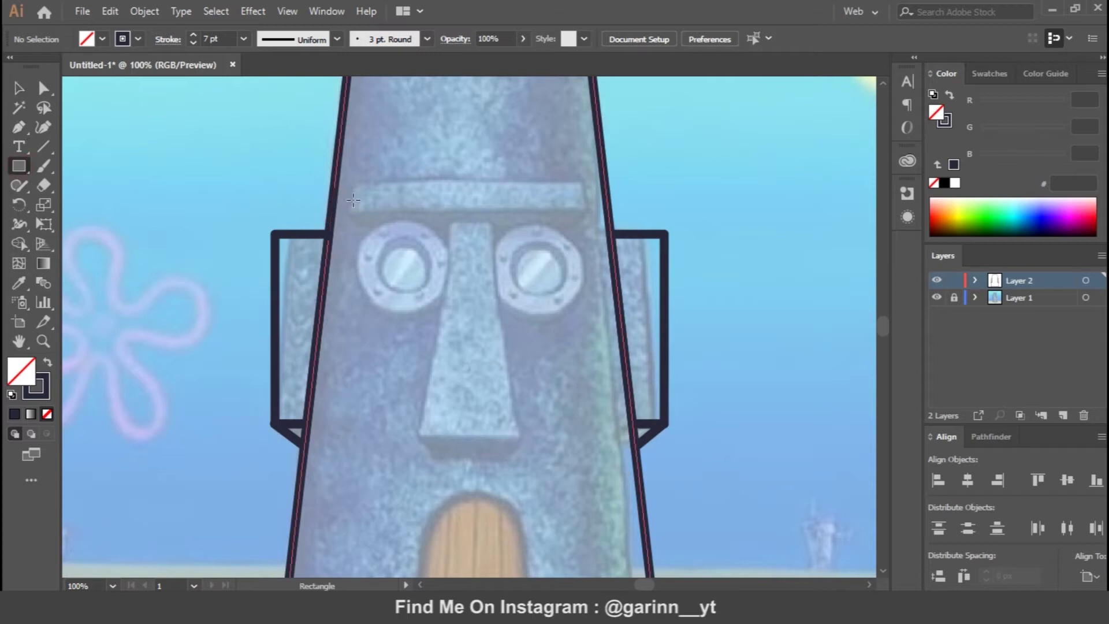
drag(352, 185, 586, 213)
click(697, 39)
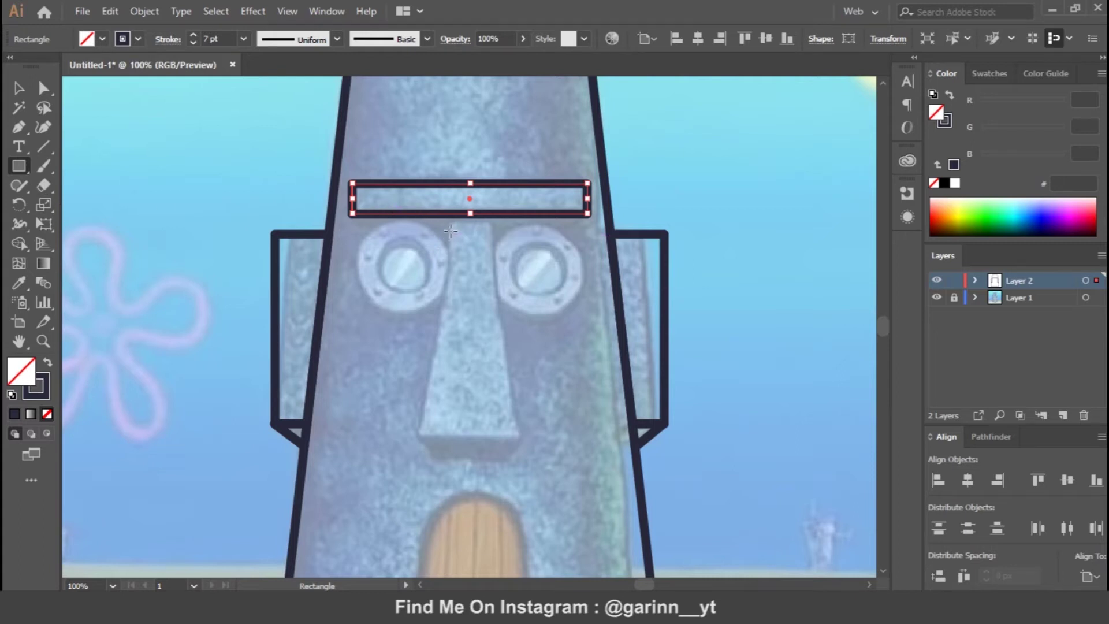
click(471, 199)
click(592, 331)
Step: Draw a narrow rectangle for the nose's top width and a wider one for its base width, centered horizontally on the artboard
mouse_move(470, 211)
mouse_down()
mouse_move(505, 241)
mouse_move(511, 306)
mouse_move(493, 433)
mouse_up()
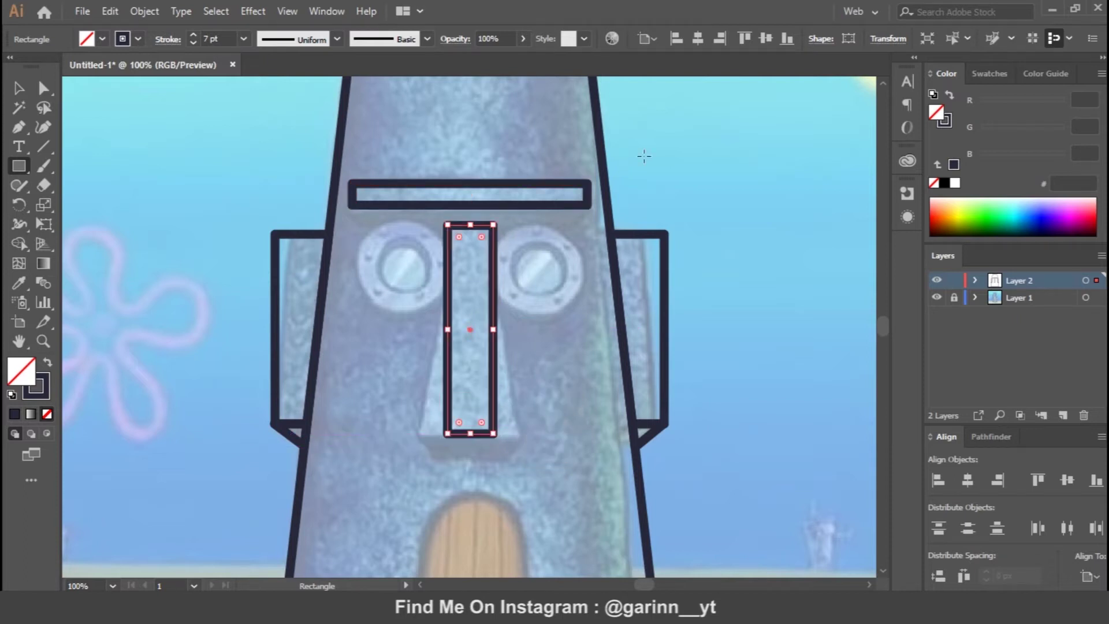
drag(425, 220, 519, 435)
click(697, 39)
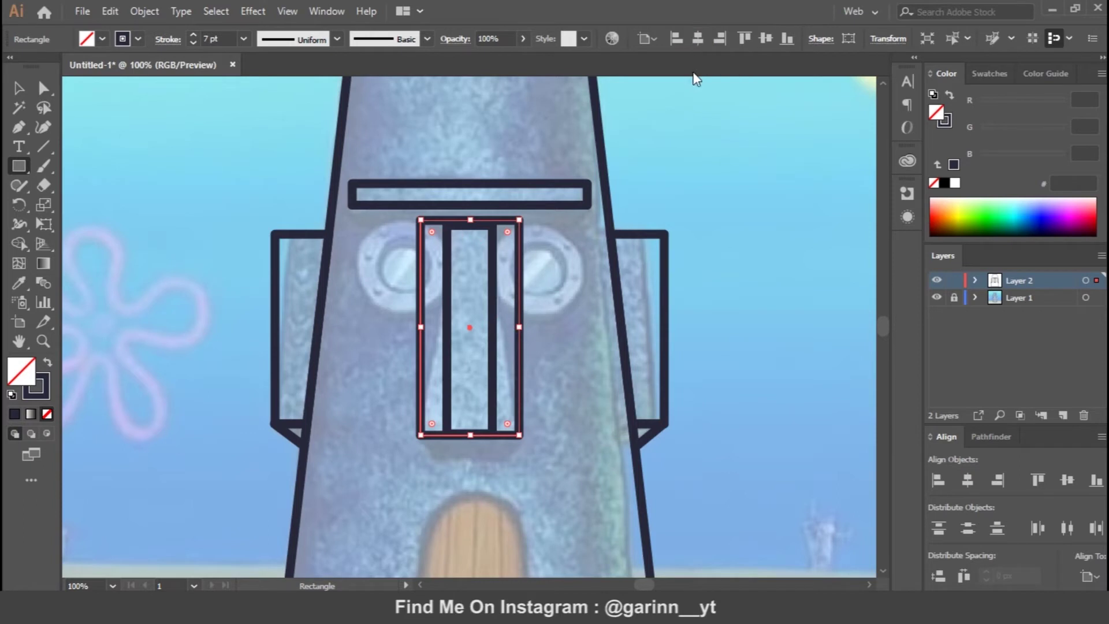
Step: Taper the wider nose rectangle by moving its top corners onto the narrow one's corners, and merge both with Shape Builder
mouse_move(474, 219)
mouse_down()
mouse_move(512, 225)
mouse_move(492, 224)
mouse_up()
key(a)
drag(421, 225, 447, 224)
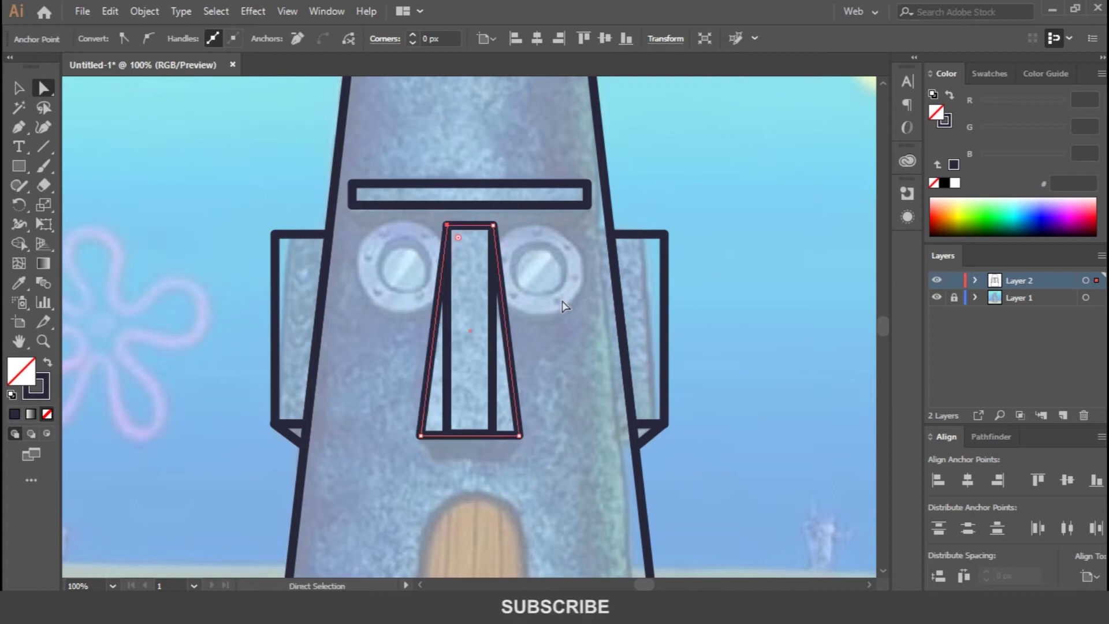
click(447, 372)
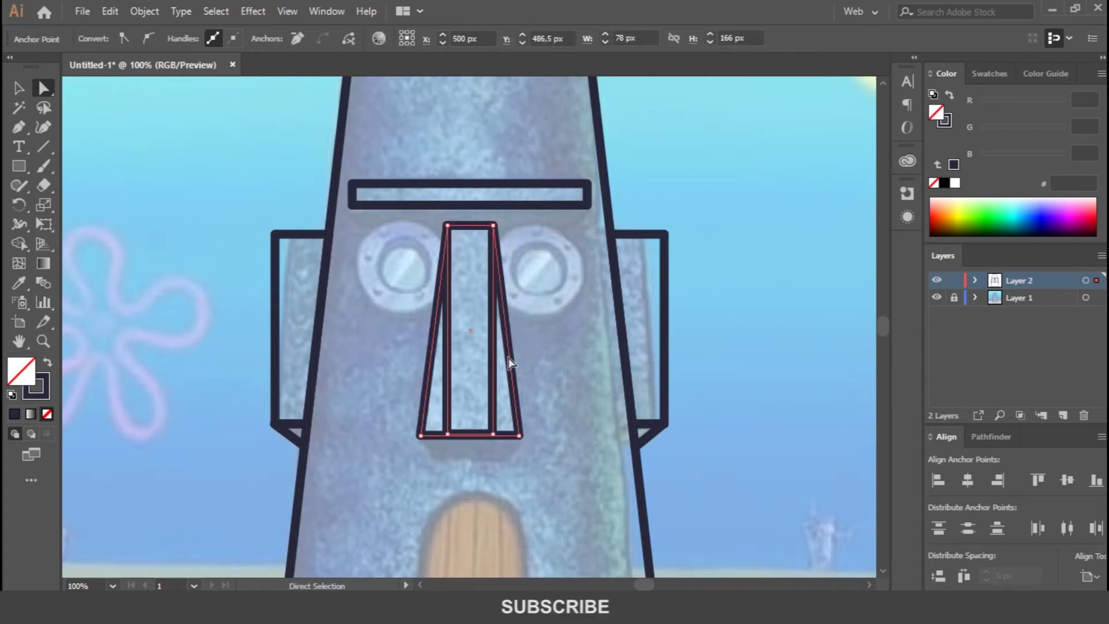
click(20, 243)
drag(434, 406, 499, 410)
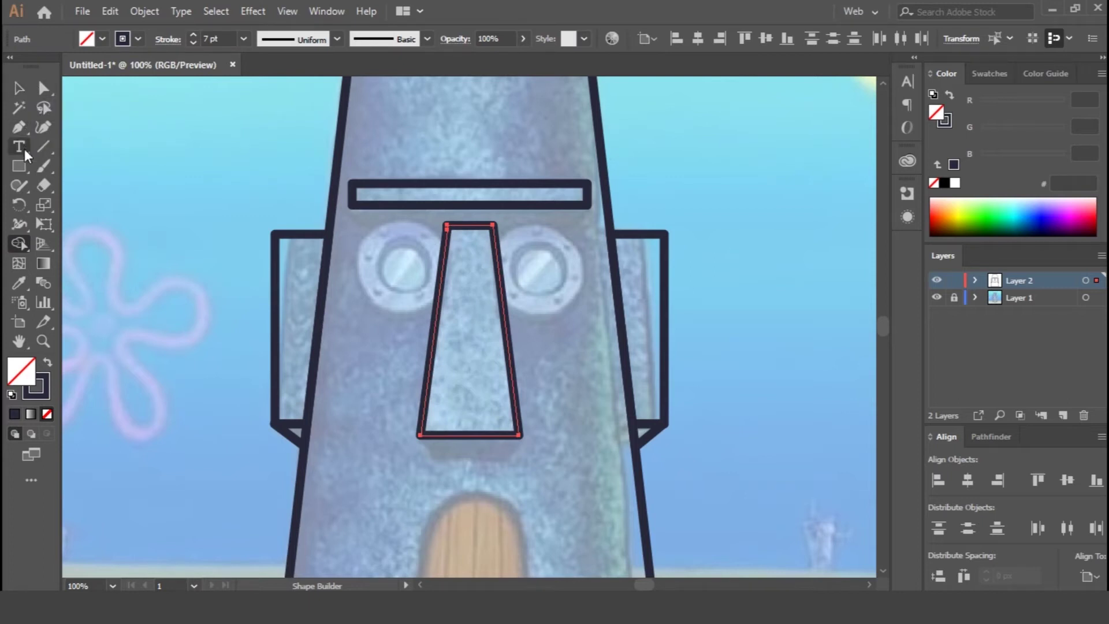
Step: Draw a short centered line below the nose and extend it with the Pen tool into a closed five-point shape through the nose's lower corners
click(43, 148)
drag(433, 459, 512, 459)
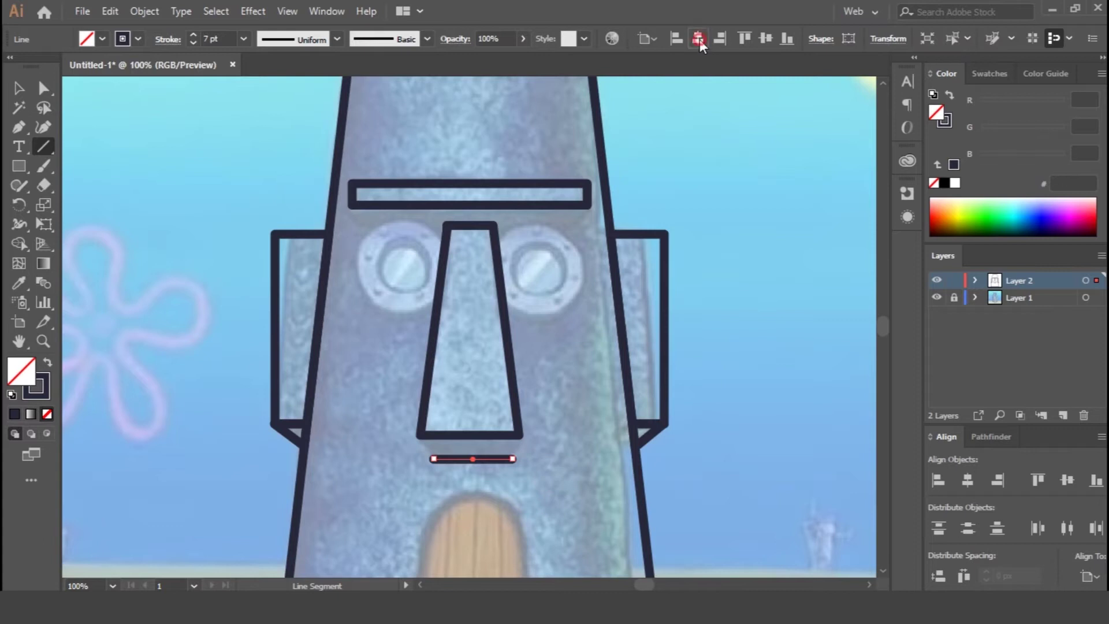
click(19, 127)
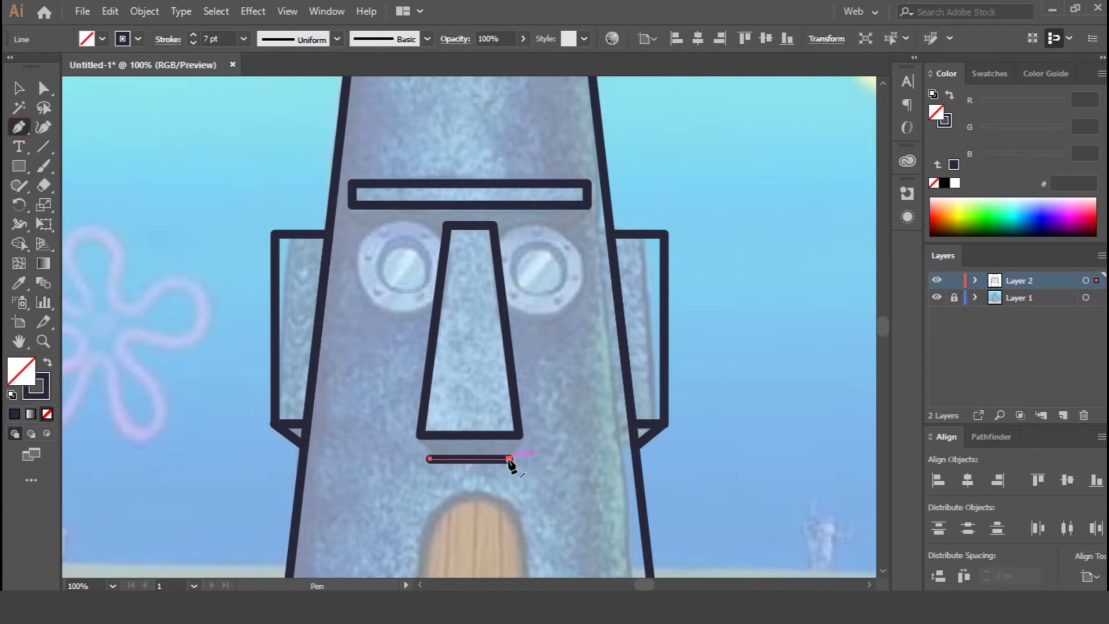
click(509, 460)
click(517, 434)
click(484, 404)
click(420, 432)
click(431, 459)
Step: Merge the five-point shape's peak into the nose with Shape Builder, leaving a narrow underside panel below it
key(v)
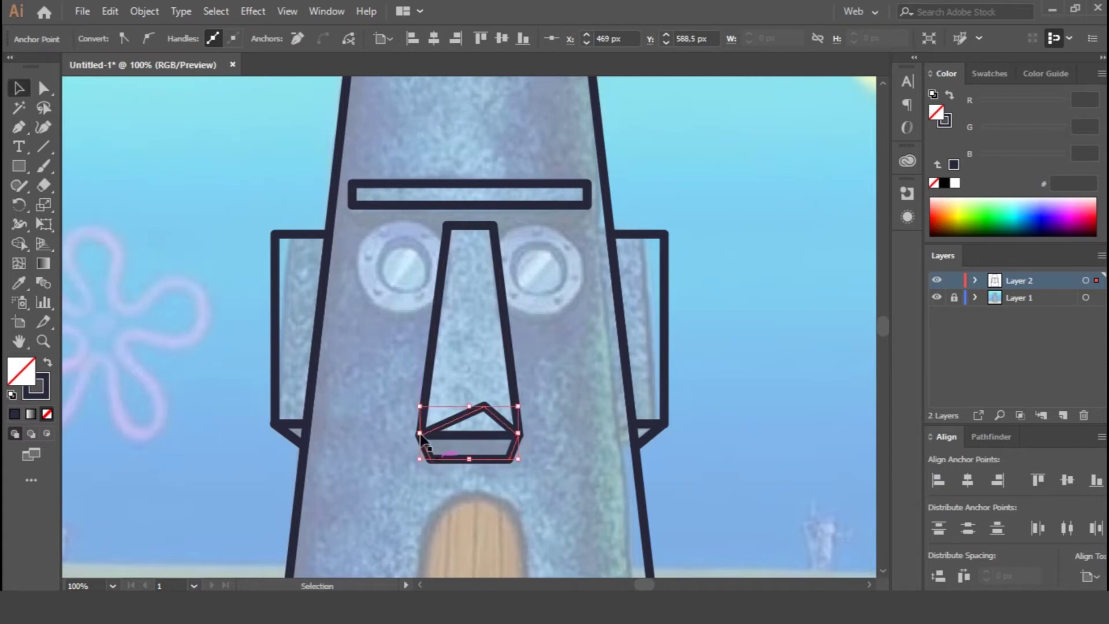
drag(391, 381, 498, 443)
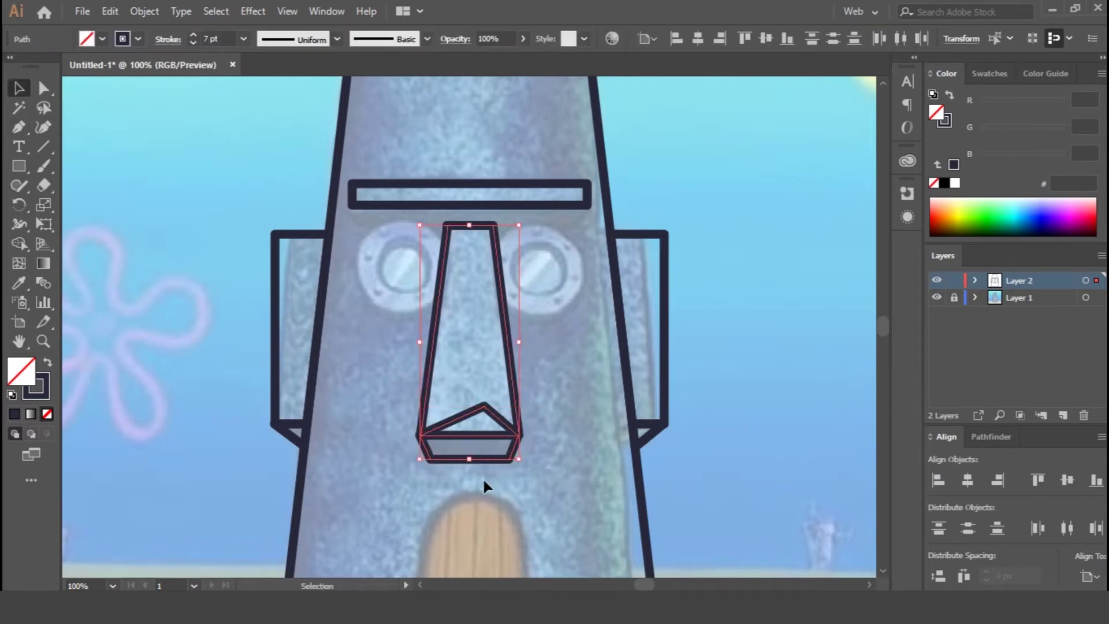
click(26, 248)
drag(456, 369, 462, 419)
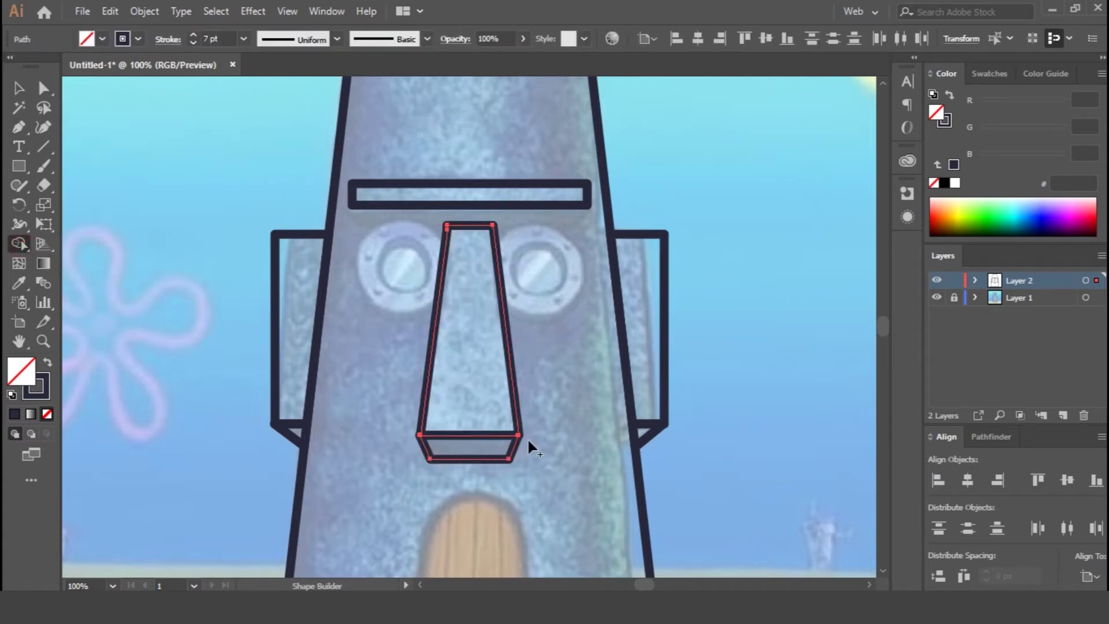
click(21, 92)
click(765, 295)
Step: Draw a circle around the left porthole eye and center it on the window
click(19, 166)
click(122, 203)
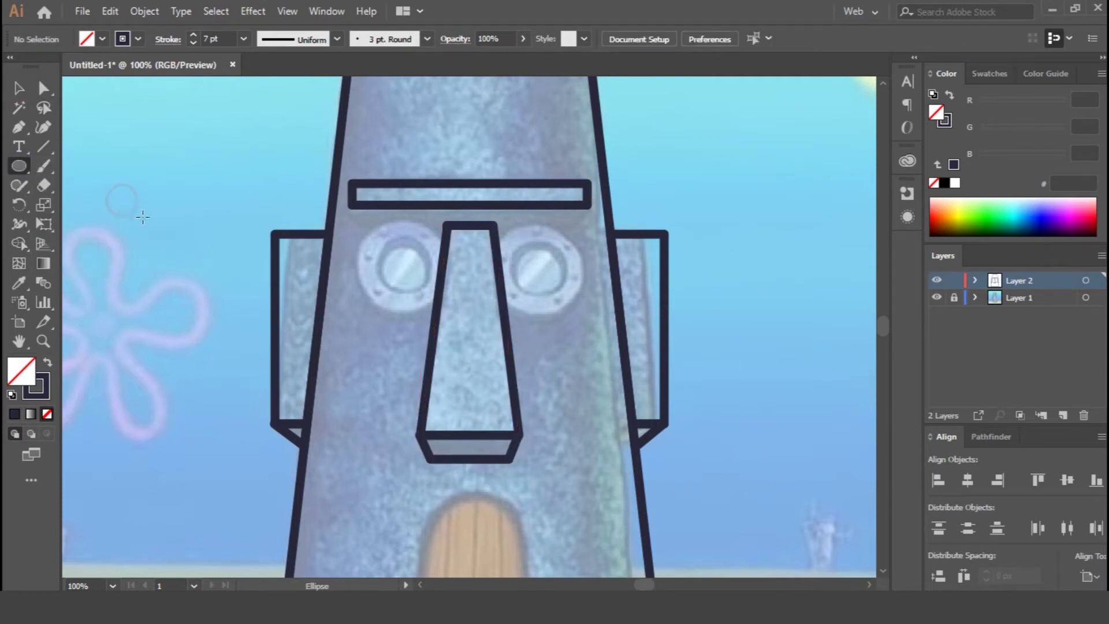
drag(349, 227, 446, 300)
drag(396, 271, 403, 264)
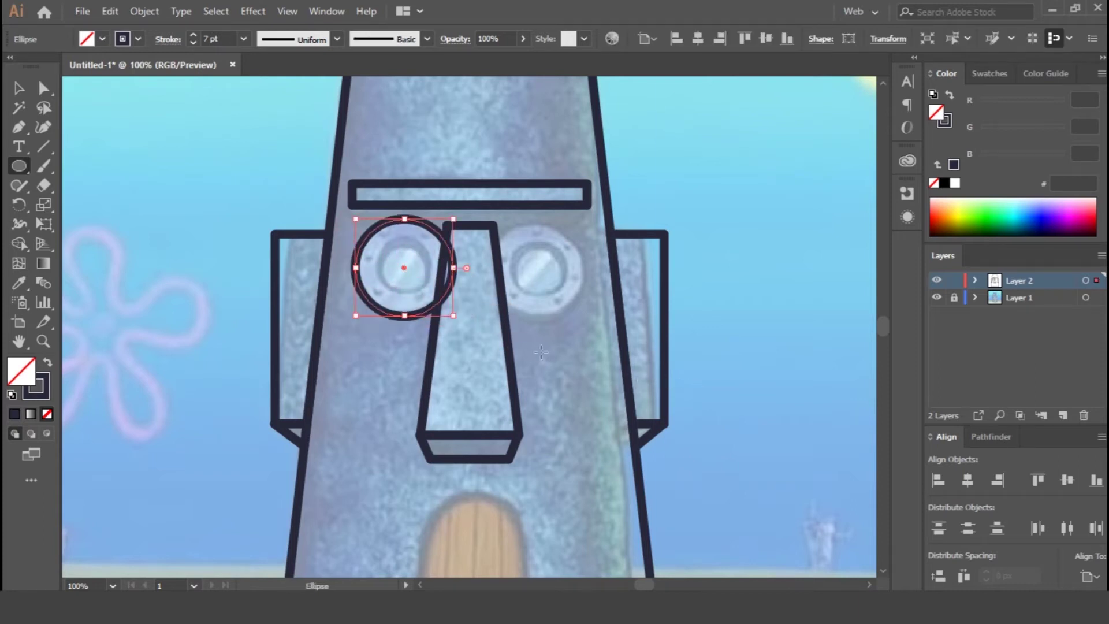
drag(454, 316, 431, 294)
key(Delete)
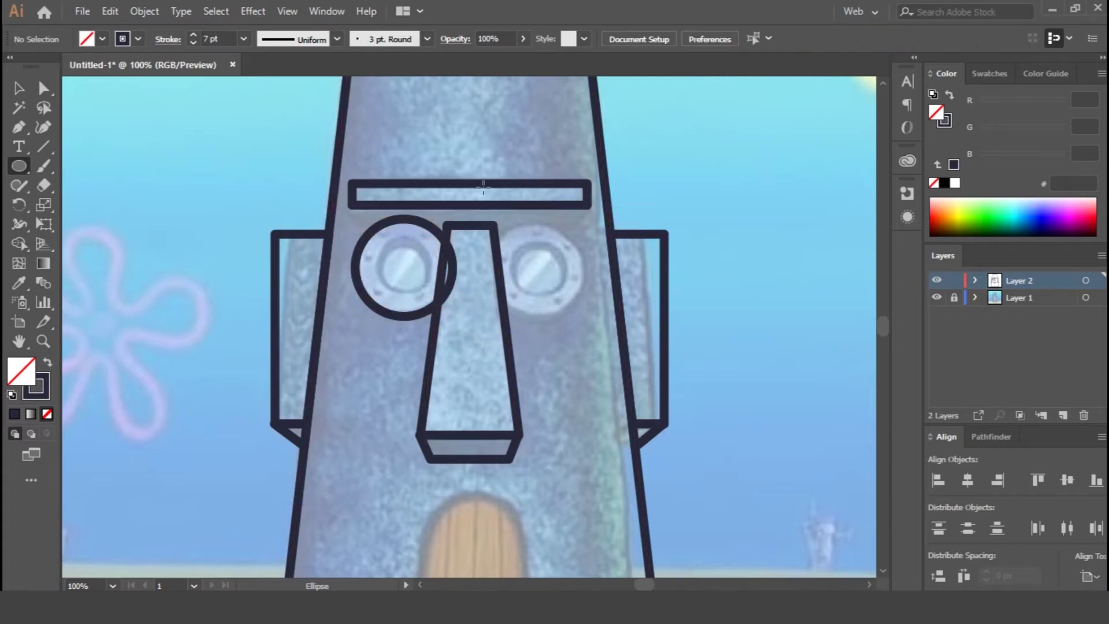
Step: Copy the left eye's circle and paste the copy in front
click(18, 87)
click(364, 247)
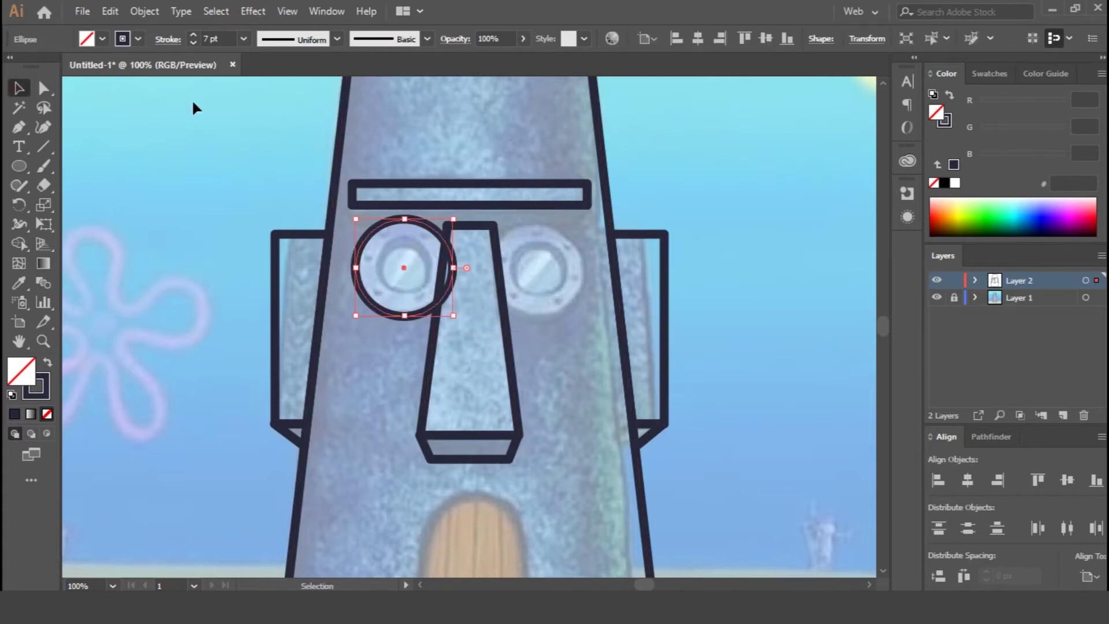
click(138, 14)
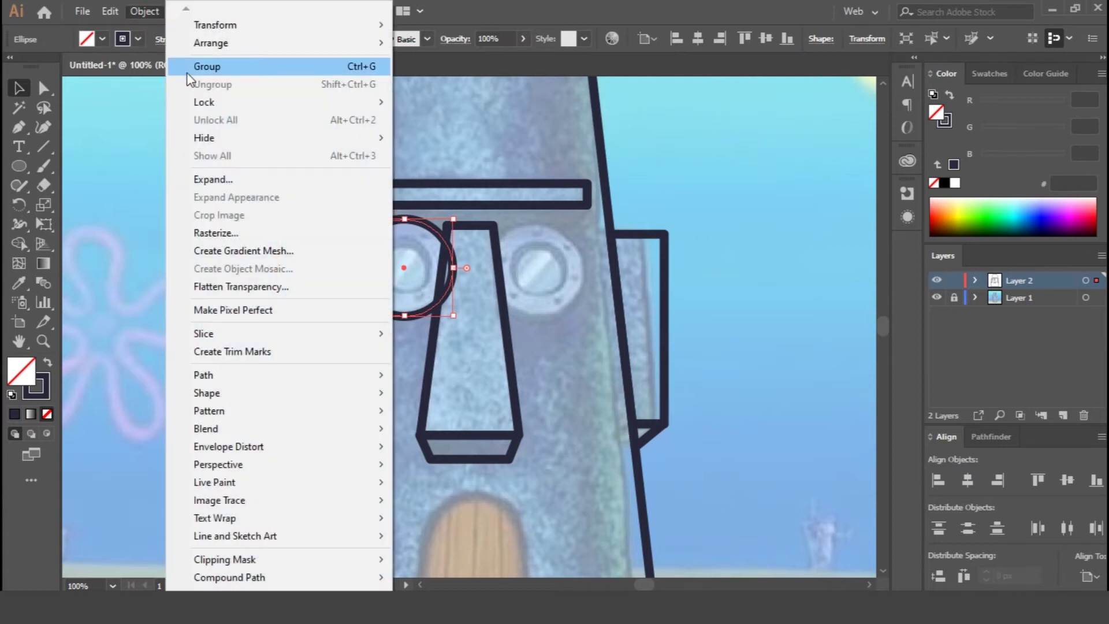
mouse_move(110, 11)
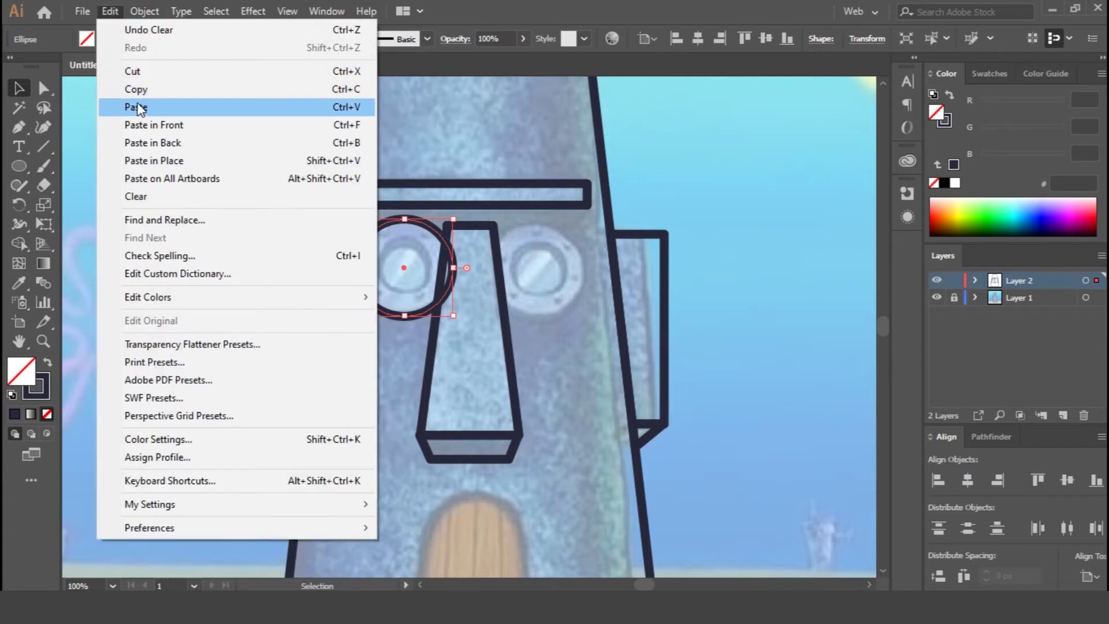
click(137, 88)
click(110, 11)
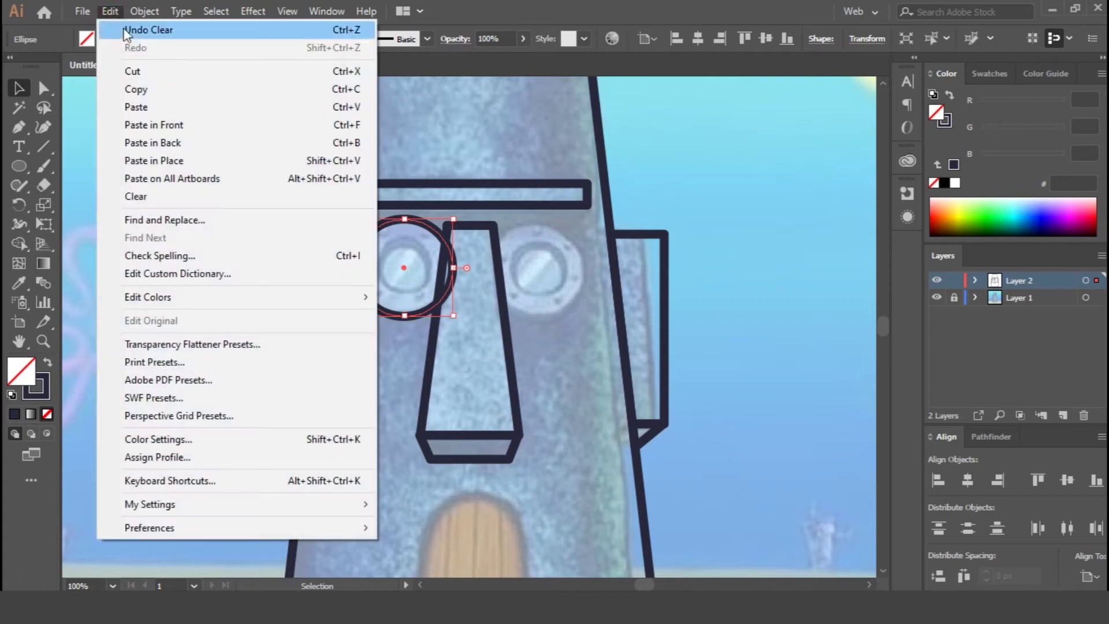
click(164, 121)
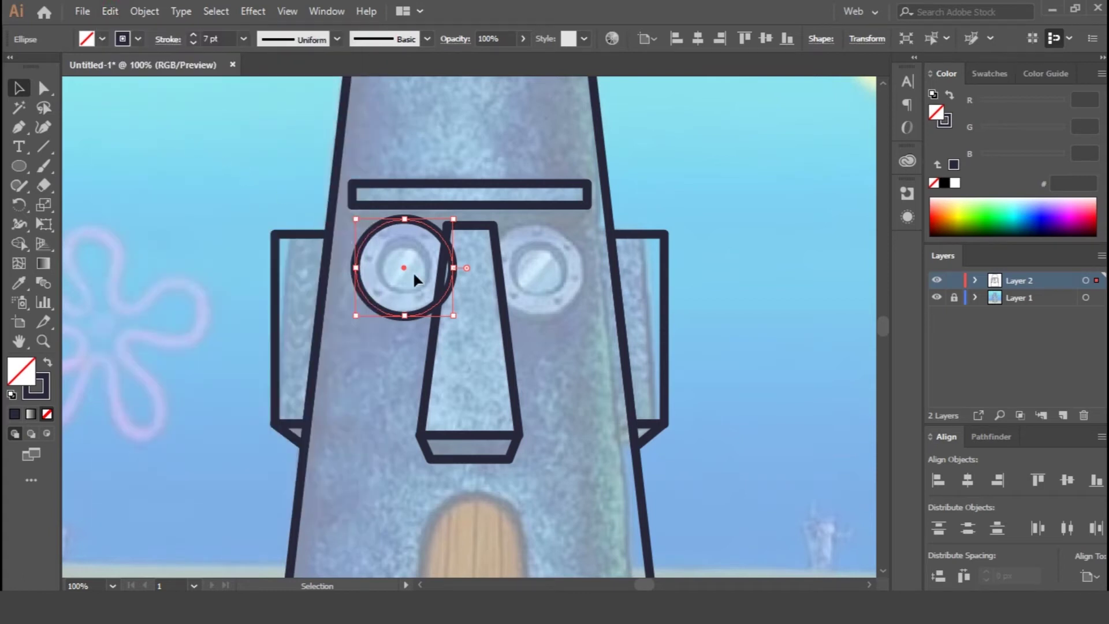
Step: Scale the pasted circle down around its center to trace the left eye's inner glass rim
drag(454, 316, 426, 291)
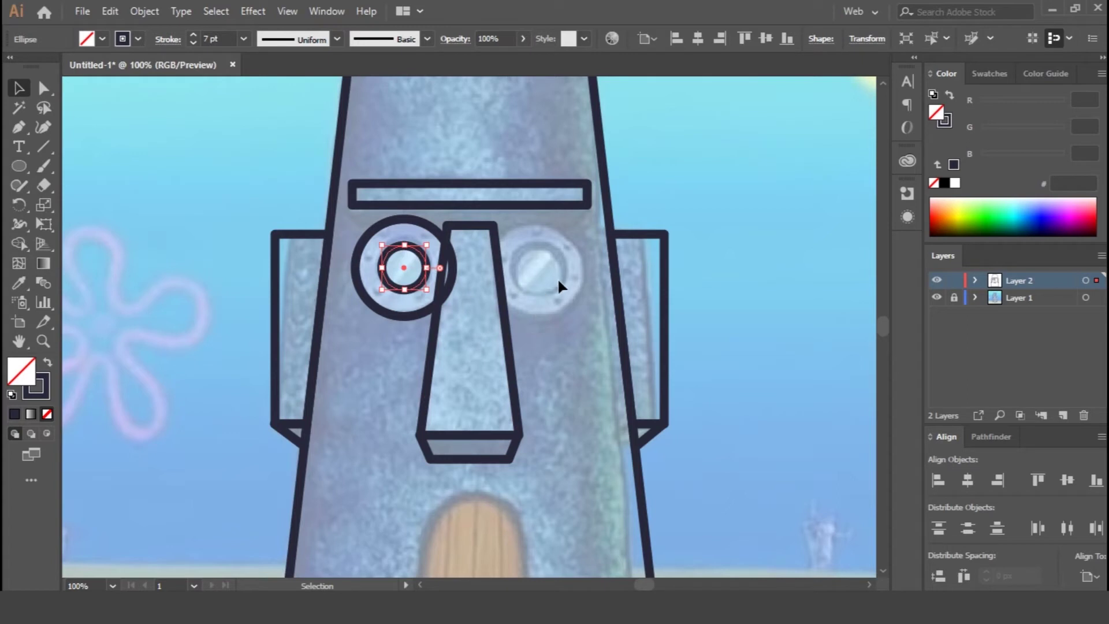
drag(426, 290, 422, 284)
click(392, 353)
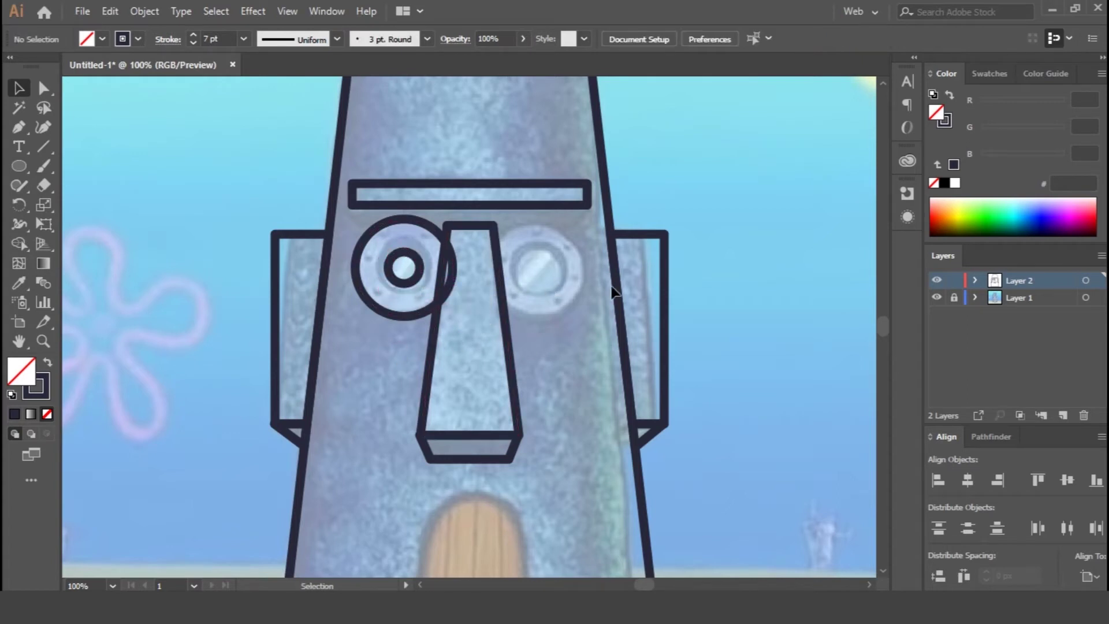
key(ctrl+plus)
click(335, 240)
drag(374, 243, 386, 252)
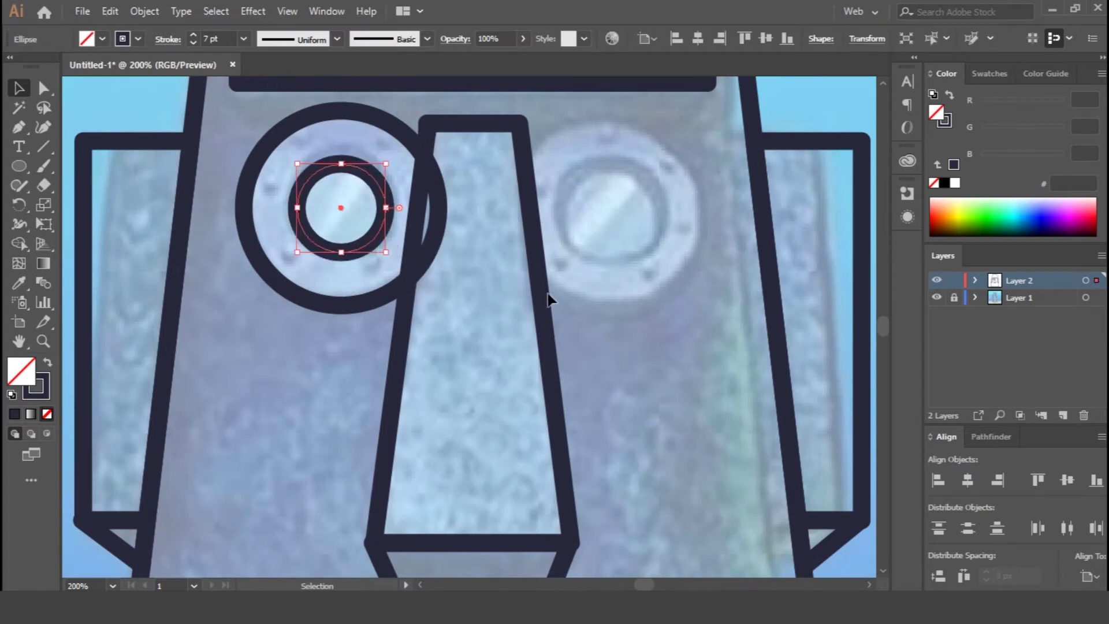
click(487, 243)
Step: Draw a 6 px rivet circle with a 2 pt stroke and place copies at the bottom and top of the left eye's ring
click(19, 166)
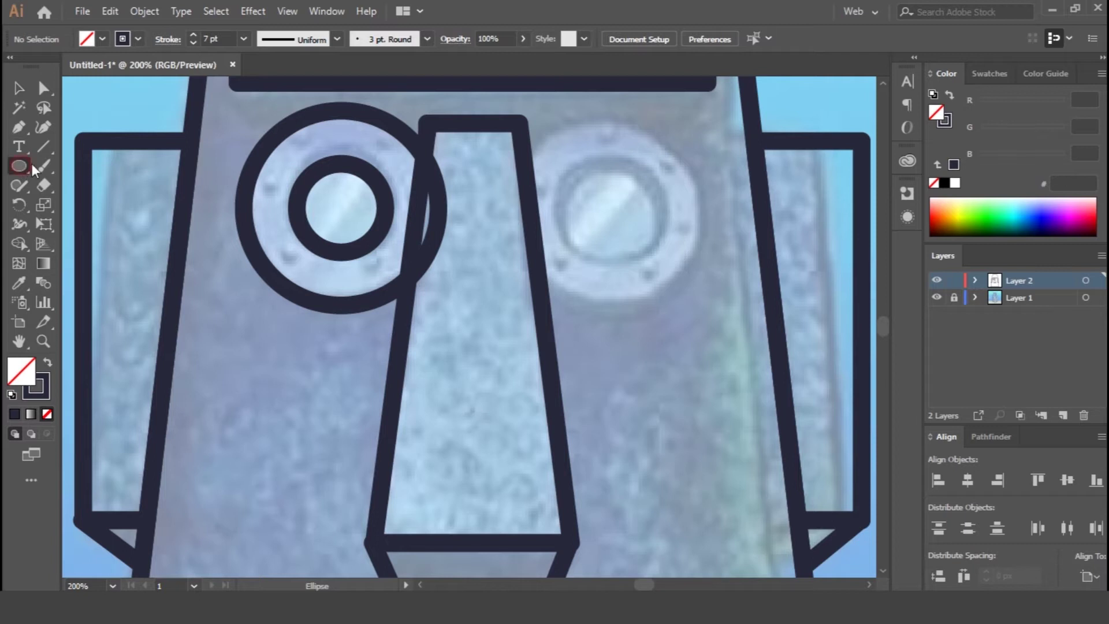
drag(216, 261, 235, 281)
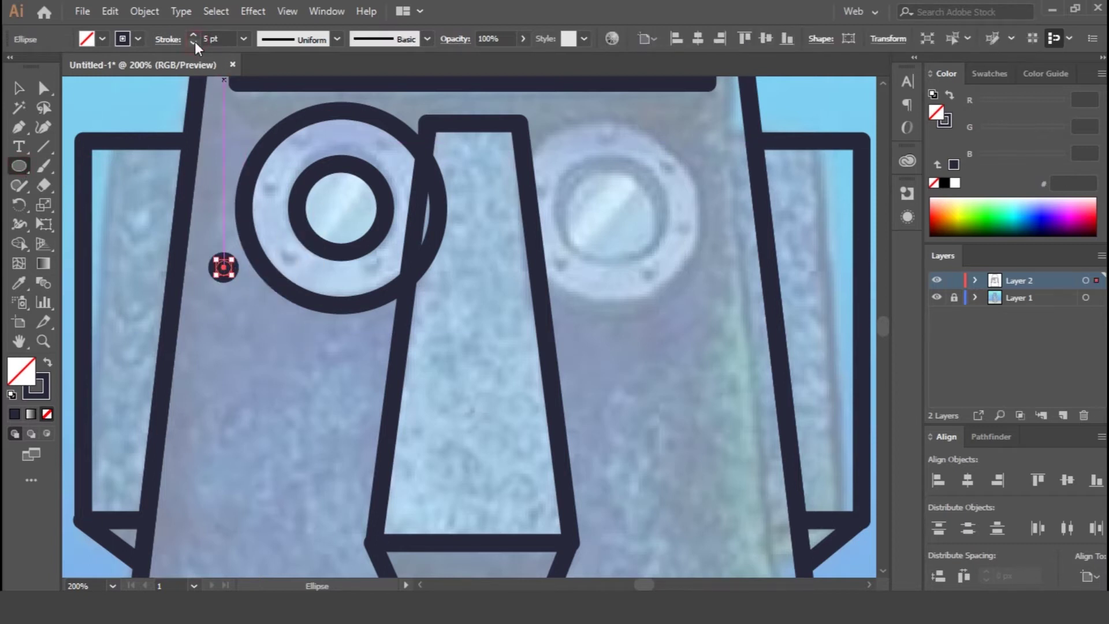
click(18, 89)
drag(224, 263, 341, 279)
Step: Duplicate the rivet pair in front and rotate the copies around the left eye's ring to make six rivets
shift+click(347, 143)
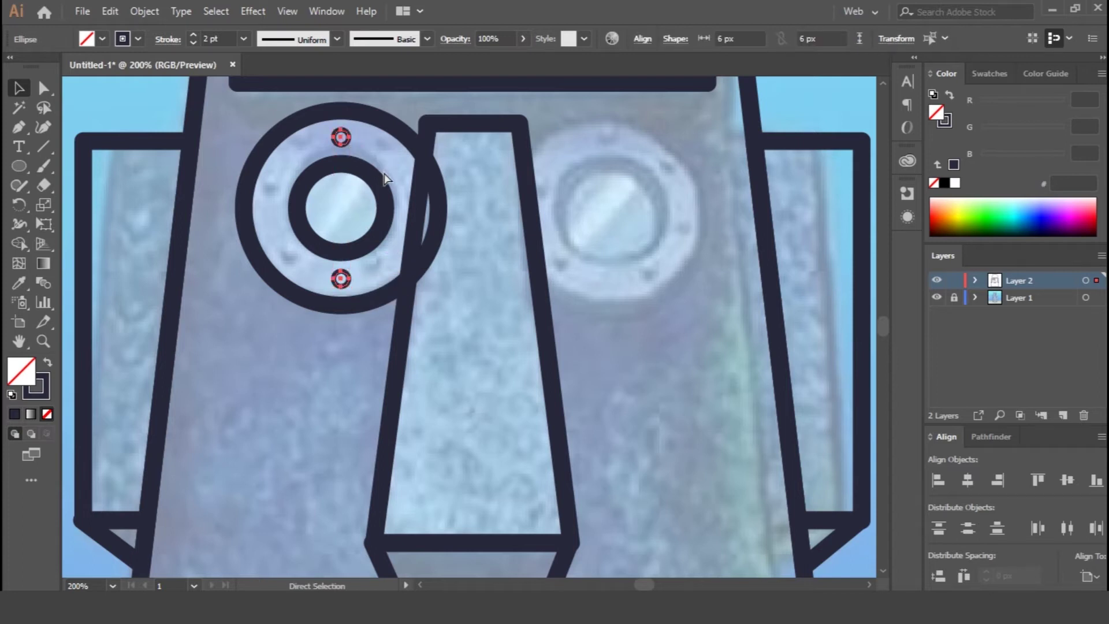
key(ctrl+f)
drag(355, 123, 450, 270)
Step: Group the left eye's circles and rivets, and place a duplicate of the group over the right porthole
shift+click(341, 137)
shift+click(397, 166)
shift+click(295, 255)
shift+click(341, 280)
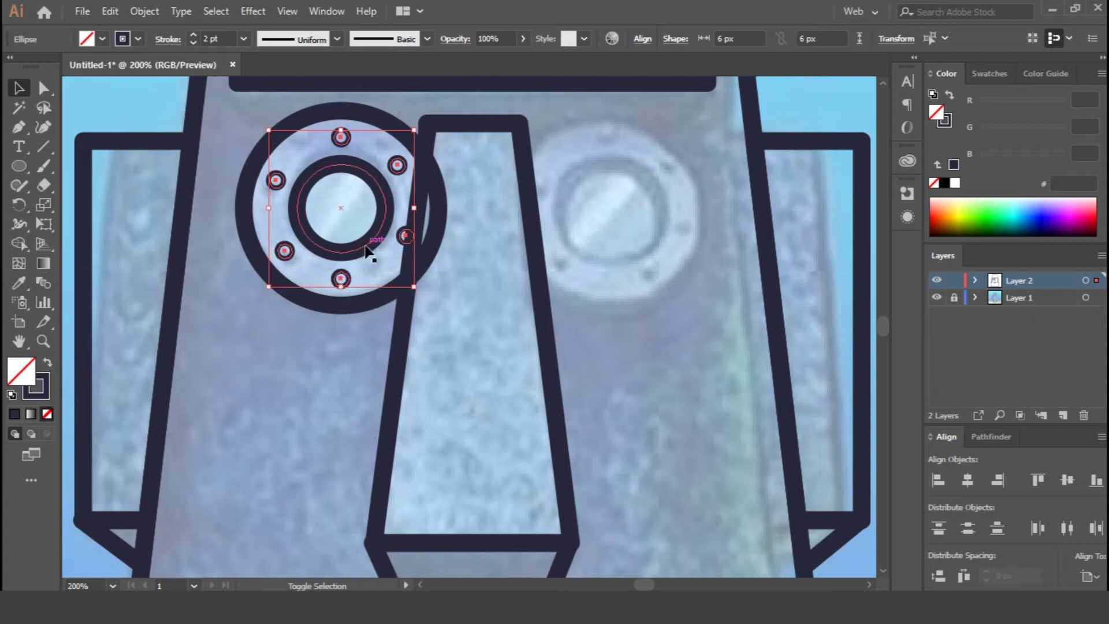
shift+click(372, 304)
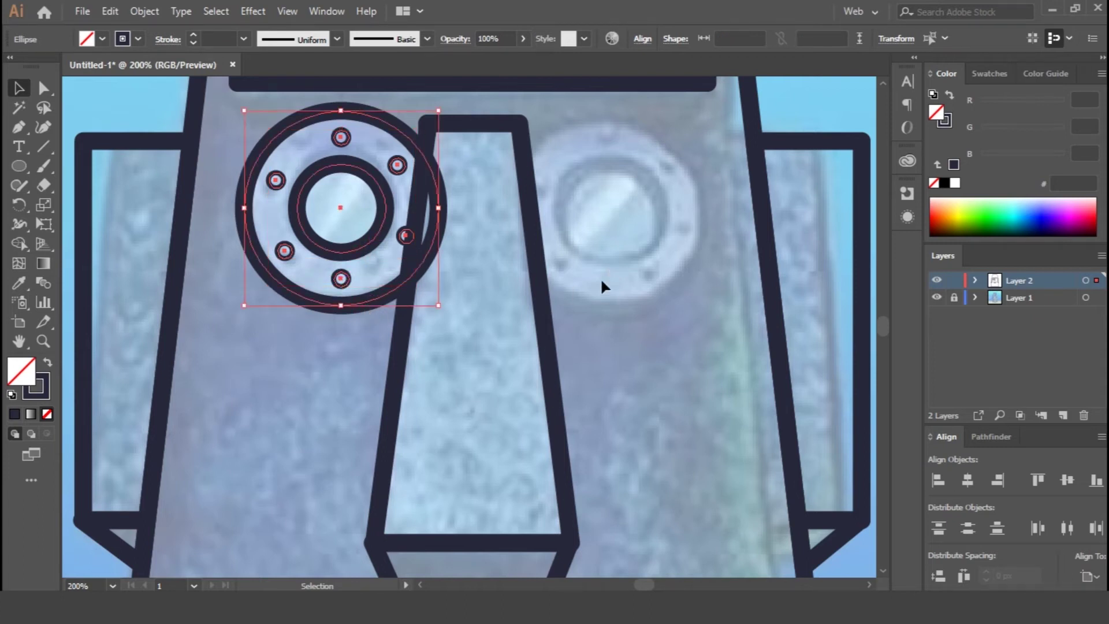
key(ctrl+g)
drag(373, 207, 603, 209)
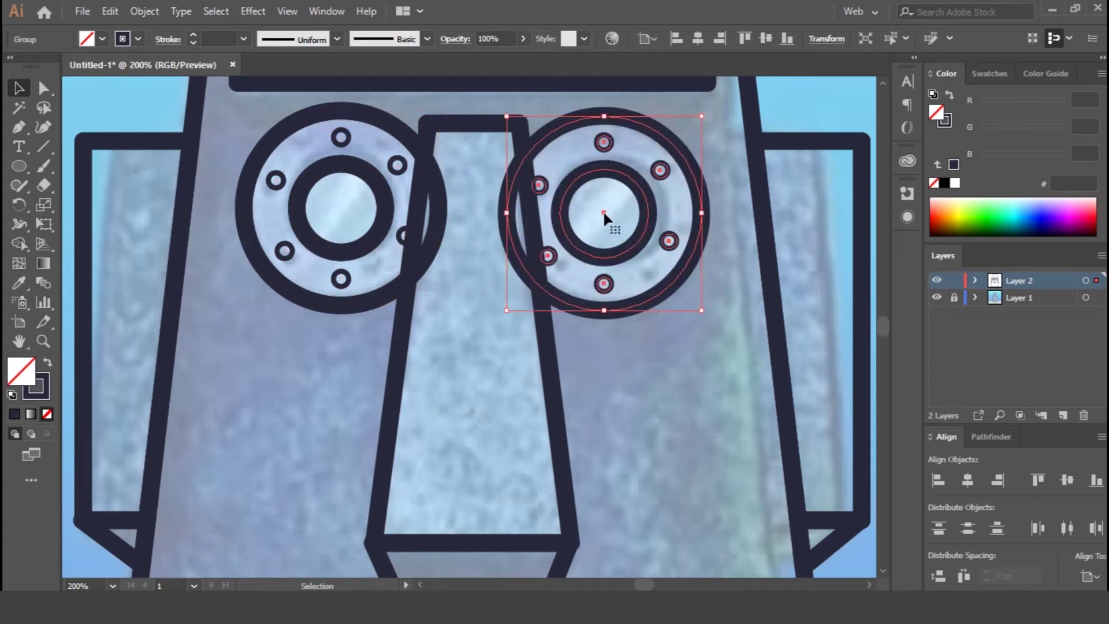
Step: Align the two eye groups' vertical centers relative to the selection, and set the alignment reference back to the artboard
shift+click(443, 227)
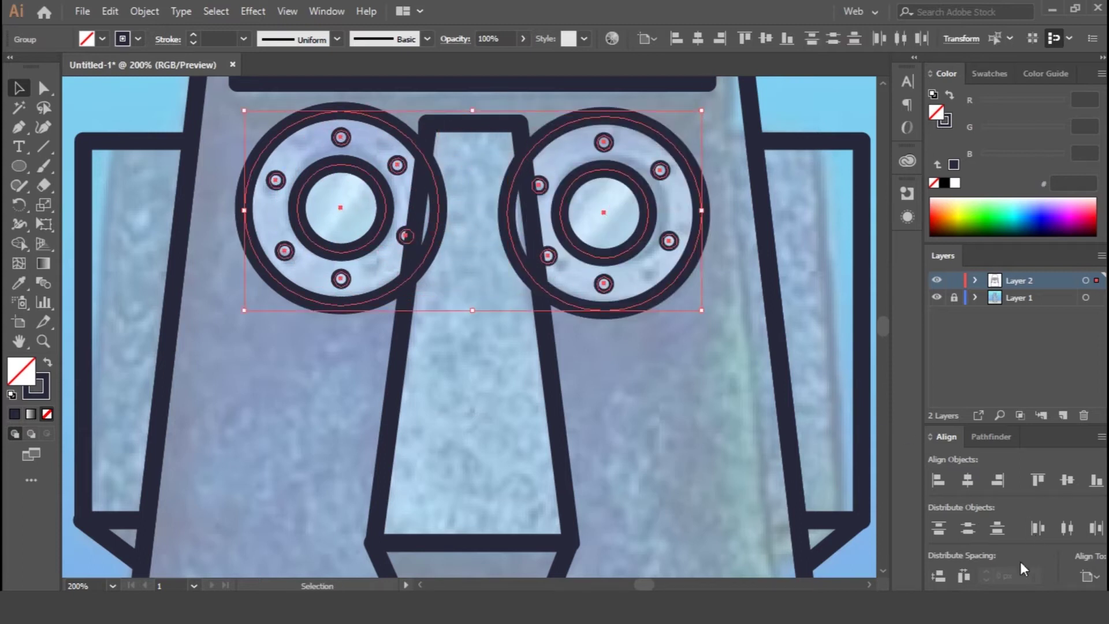
click(1092, 576)
click(1054, 510)
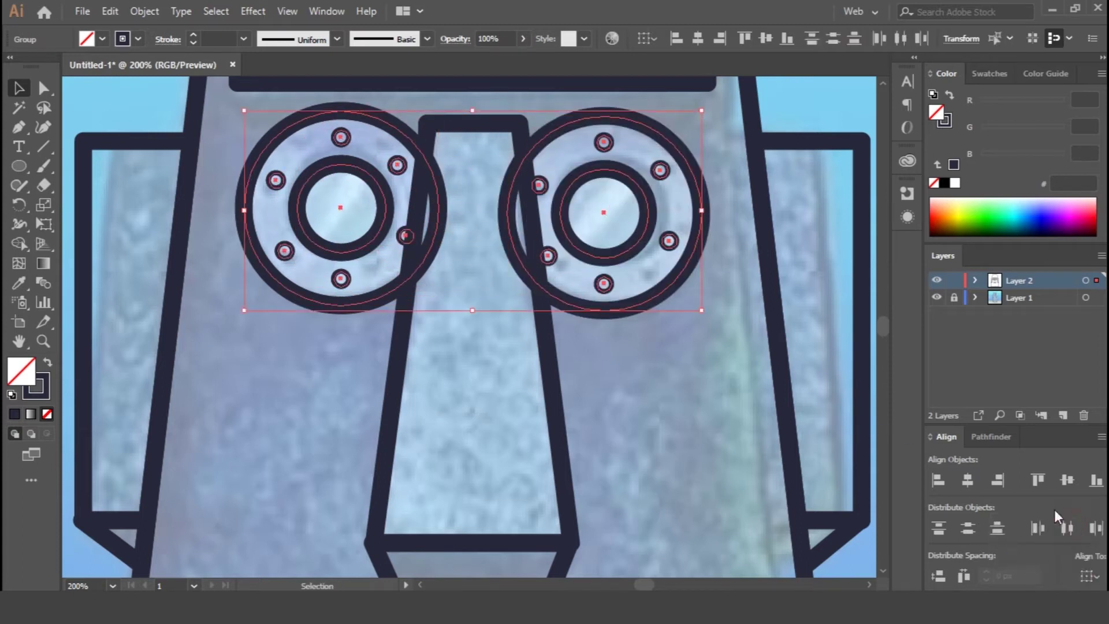
click(1068, 480)
click(1090, 575)
click(1072, 556)
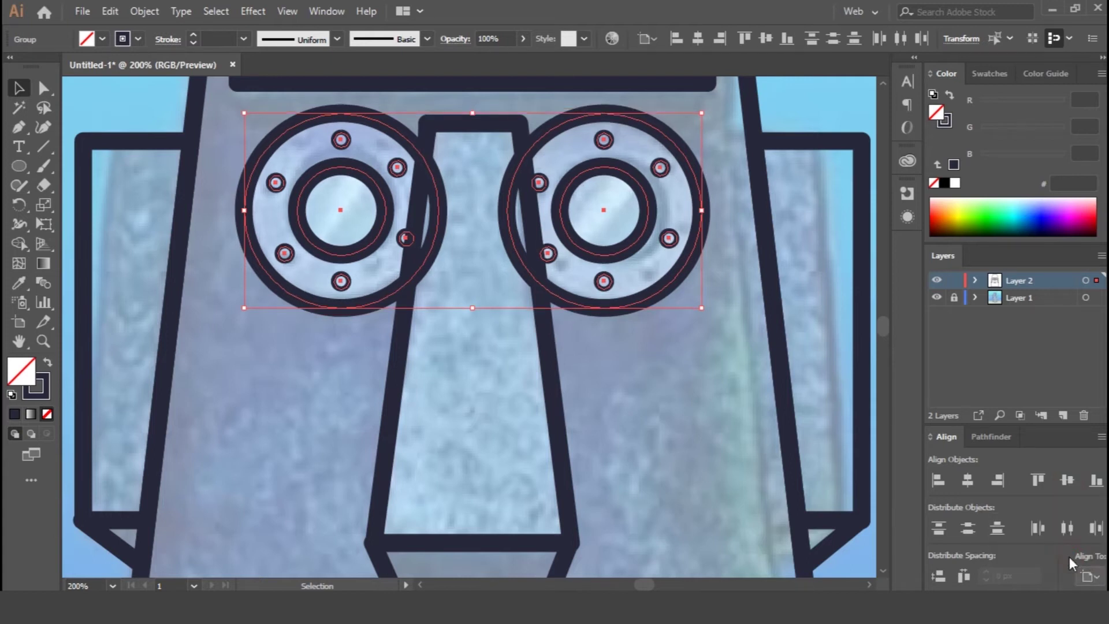
Step: Nudge the tower outline's bottom anchor points down so its bottom edge meets the foot of the reference door
click(677, 386)
key(ctrl+minus)
key(ctrl+minus)
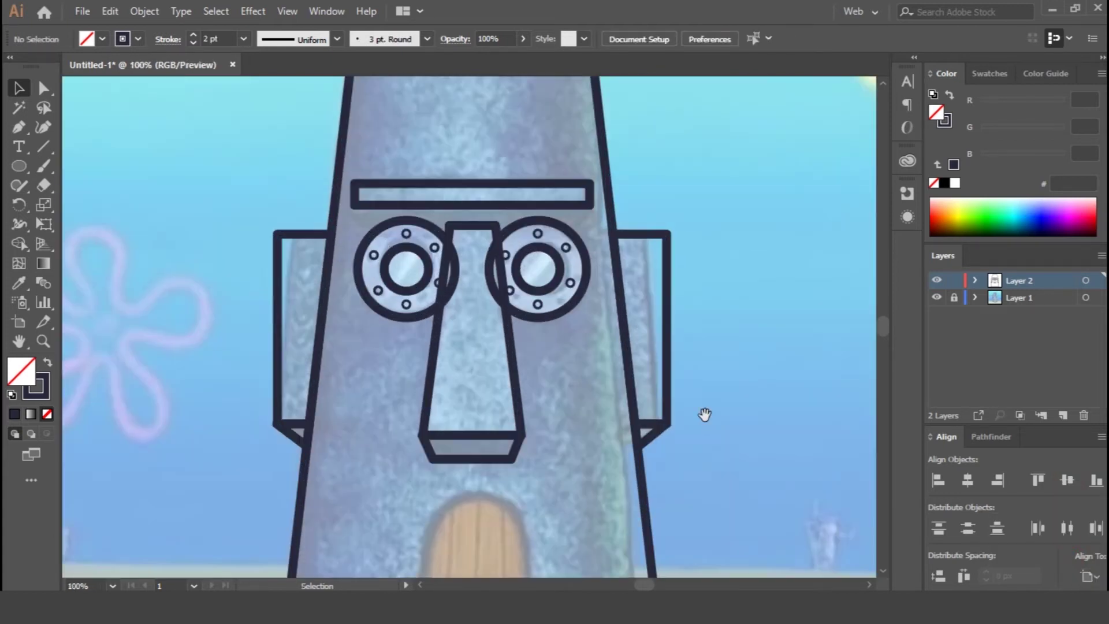
scroll(693, 347, down, 5)
click(43, 87)
drag(174, 359, 835, 500)
key(Down)
key(Down)
key(Down)
key(Down)
key(Down)
key(Down)
key(Down)
key(Down)
key(Down)
key(Down)
key(Down)
key(Down)
key(Down)
key(Down)
key(Down)
key(Down)
key(Down)
key(Down)
key(Down)
key(Down)
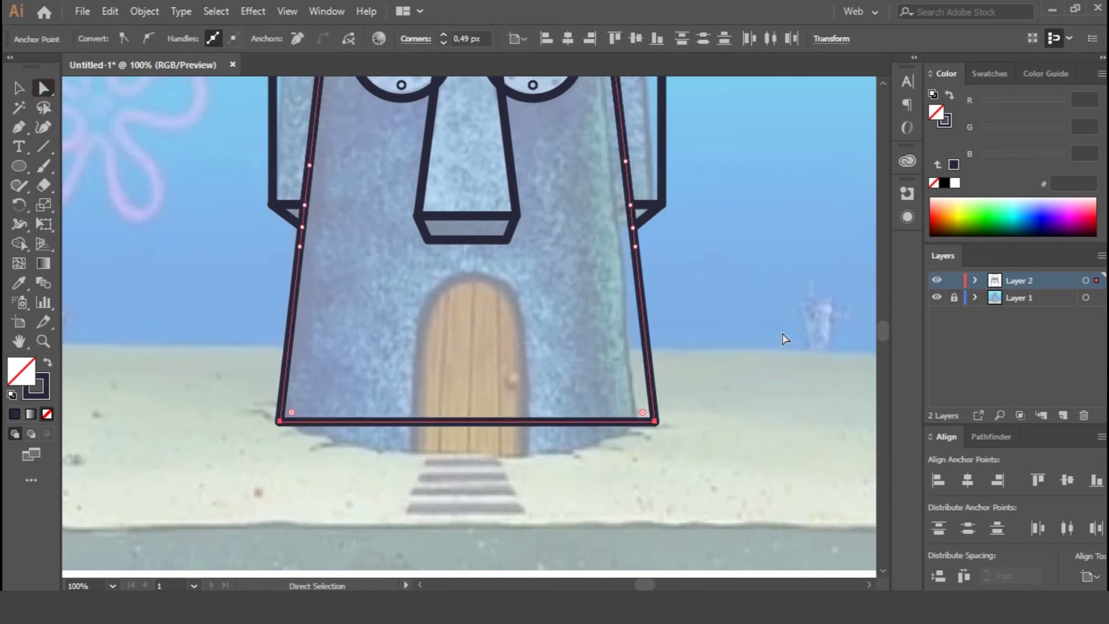
click(18, 88)
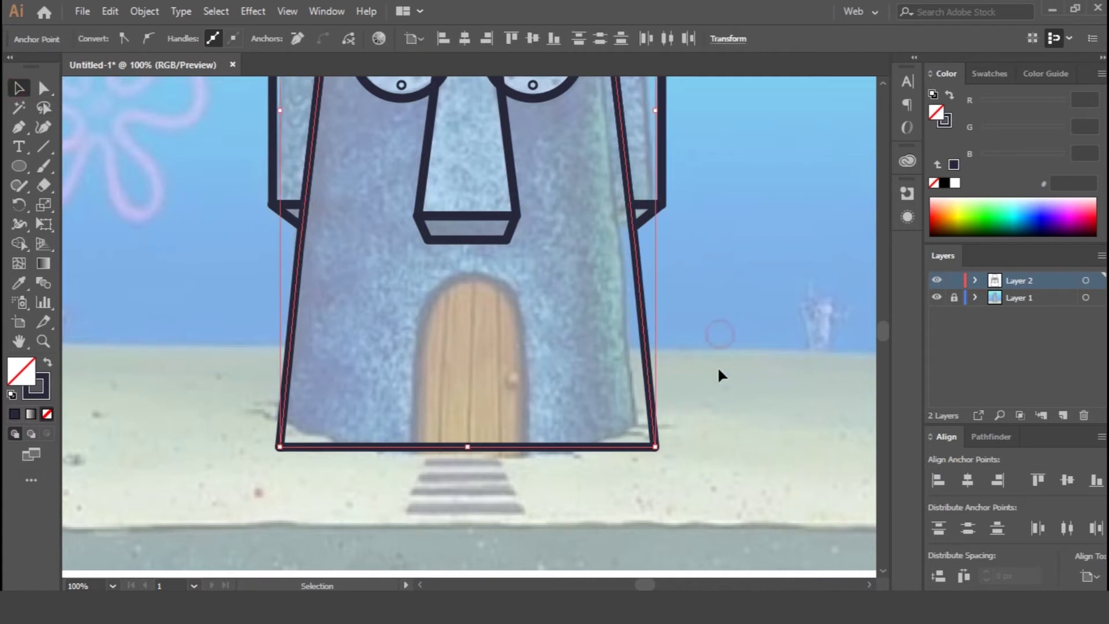
click(719, 341)
Step: Try enlarging the corner radius of the tower's two bottom corners, and undo the change
click(652, 442)
key(a)
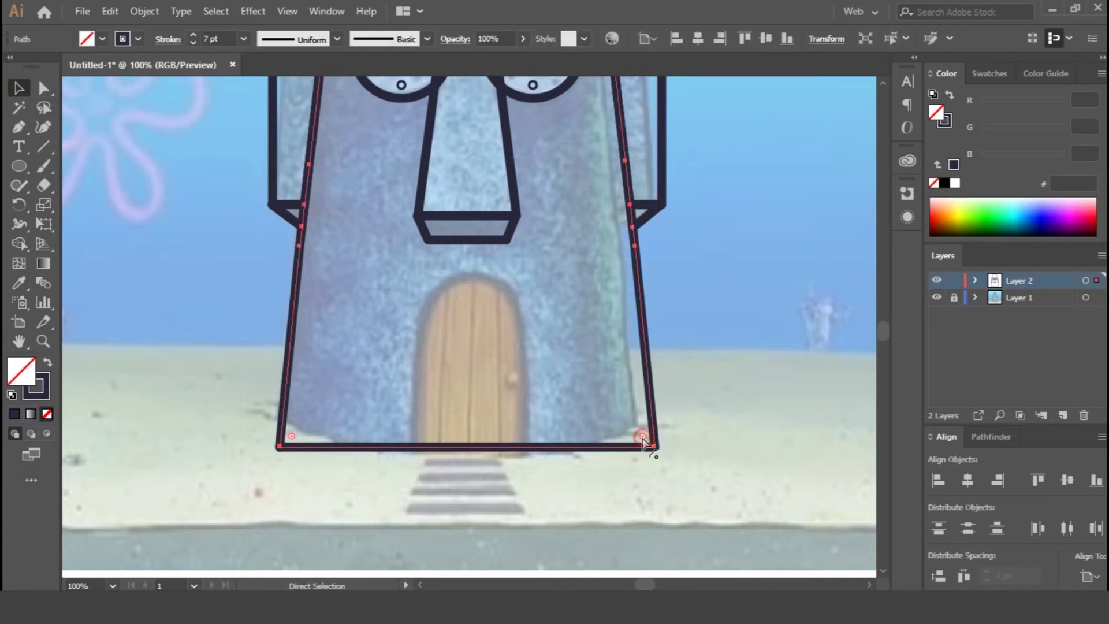
drag(291, 438, 308, 422)
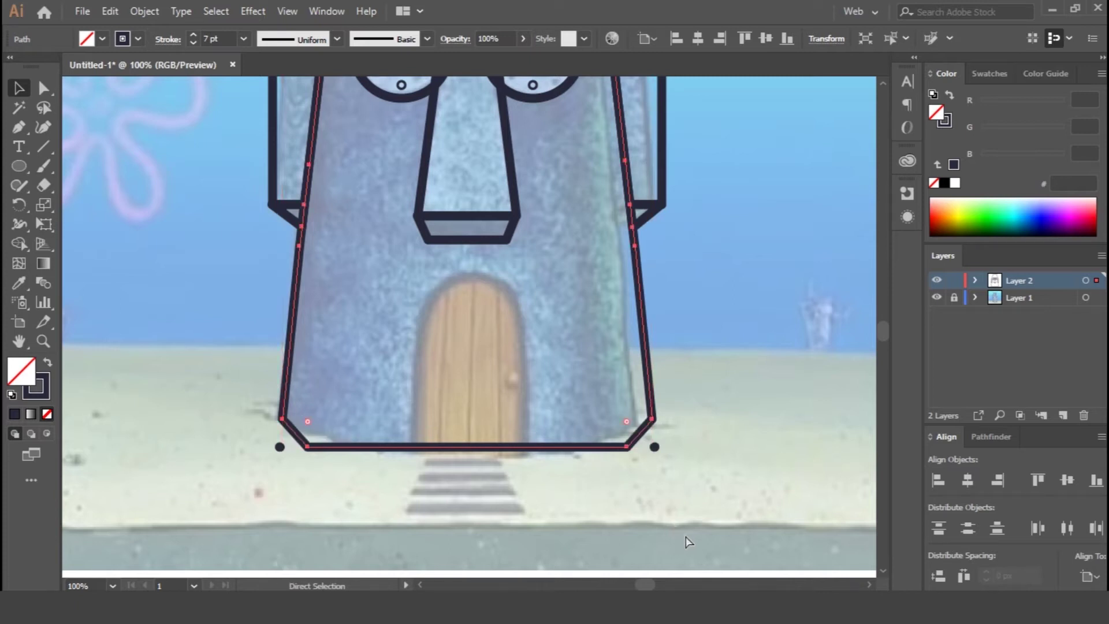
key(ctrl+z)
Step: Reduce the corner radius of the tower's bottom corners to 0 px
click(45, 87)
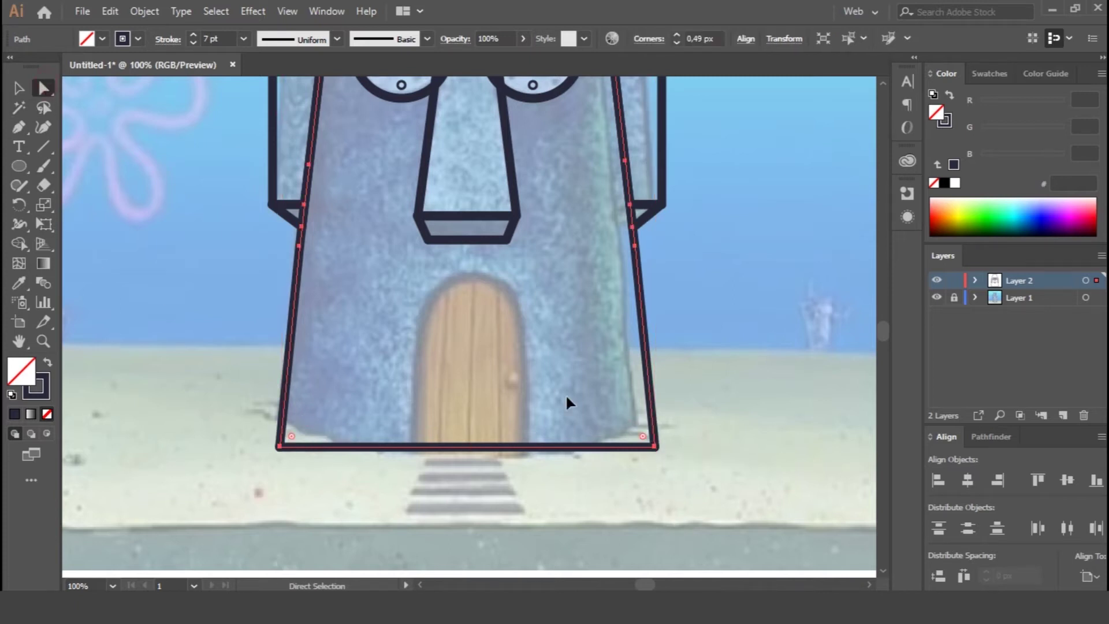
click(635, 444)
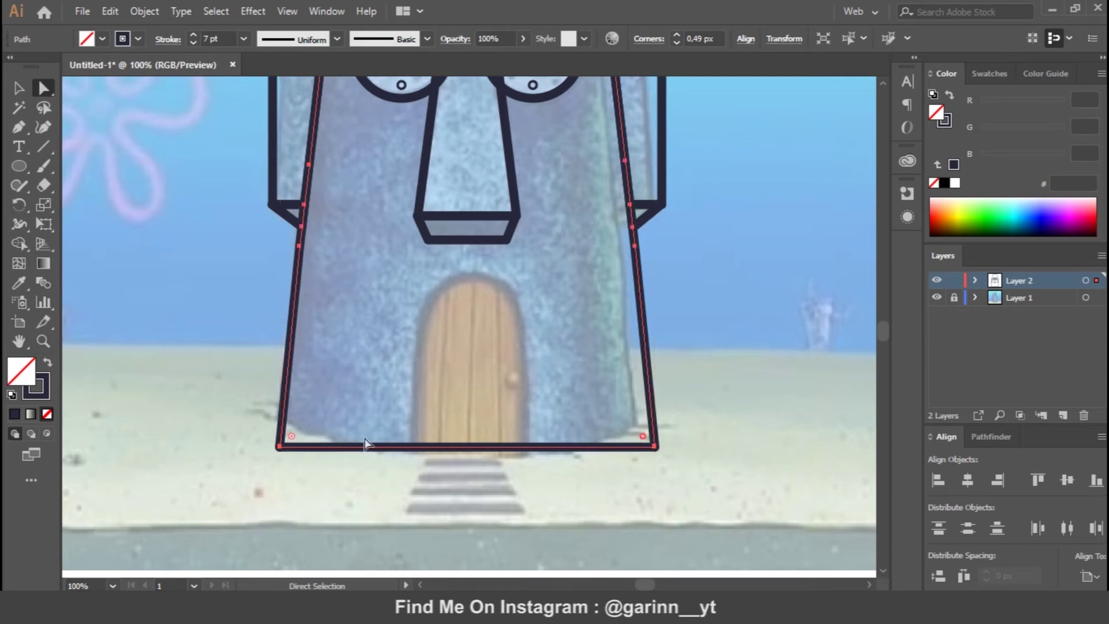
drag(292, 439, 260, 489)
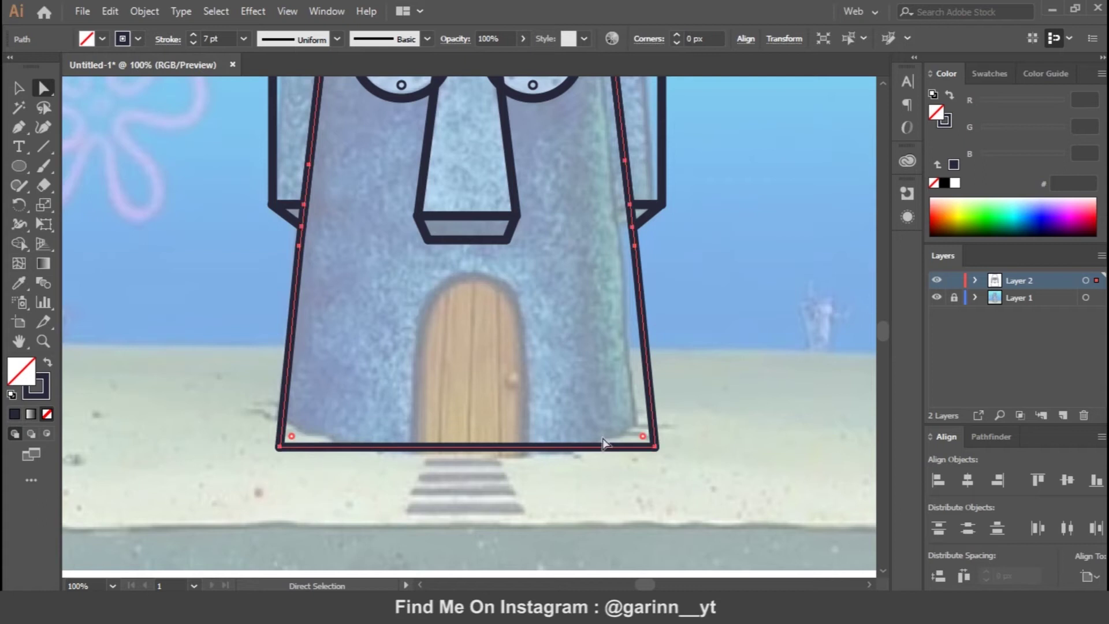
click(728, 291)
Step: Draw a wide ellipse across the tower's base and remove its outer ends and the tower's bottom corners with Shape Builder
click(19, 166)
mouse_move(212, 320)
mouse_down()
mouse_move(693, 405)
mouse_move(745, 446)
mouse_up()
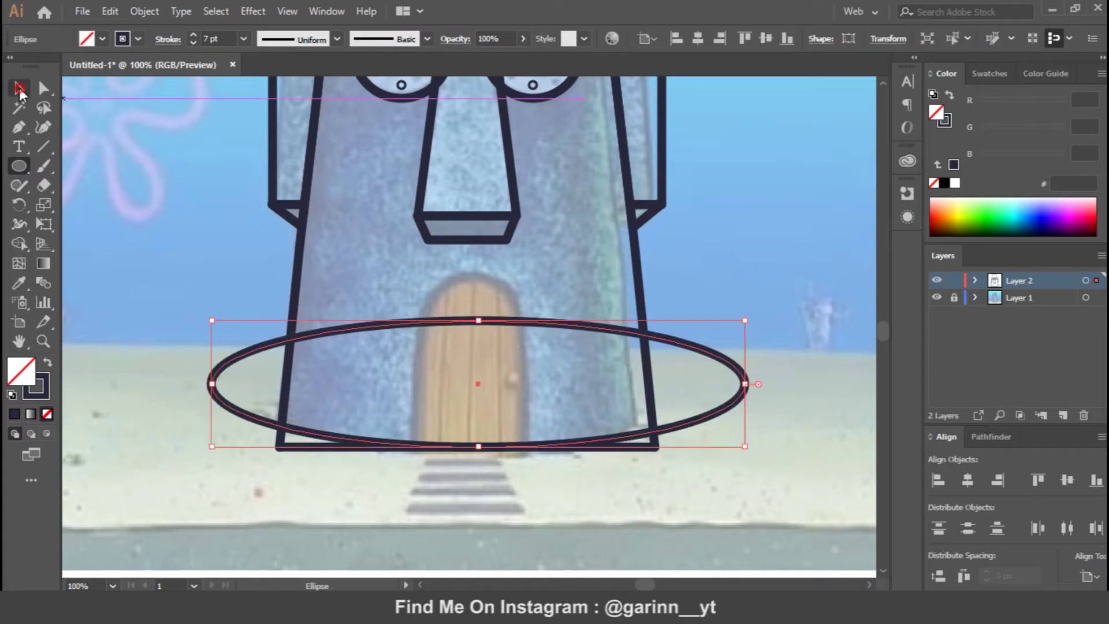
click(19, 88)
drag(181, 316, 744, 428)
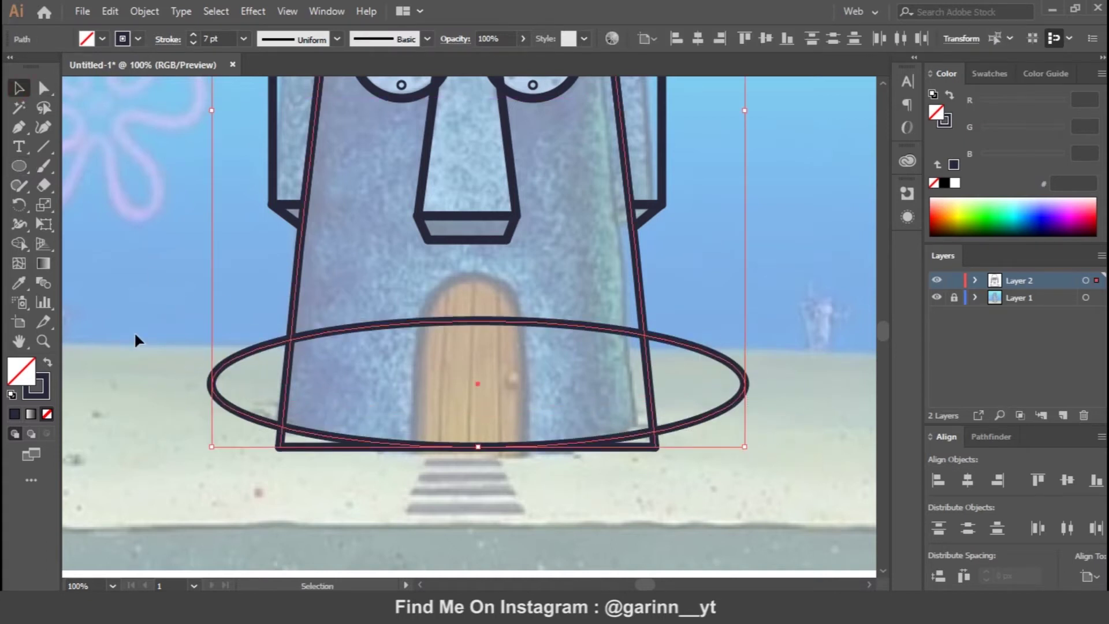
click(19, 243)
alt+click(717, 404)
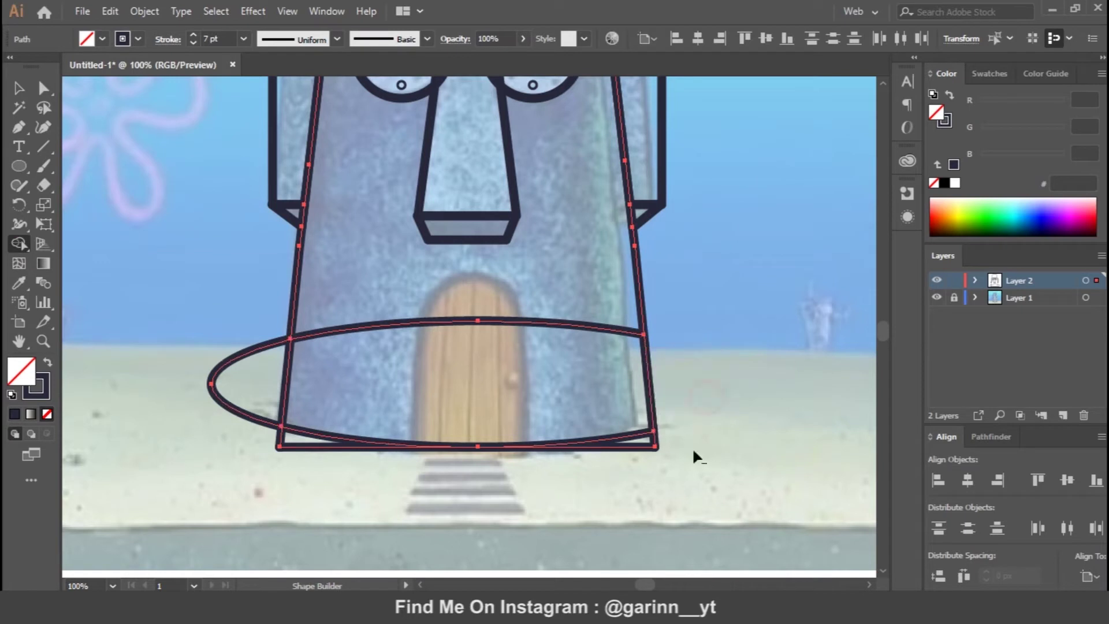
alt+click(235, 391)
alt+click(291, 443)
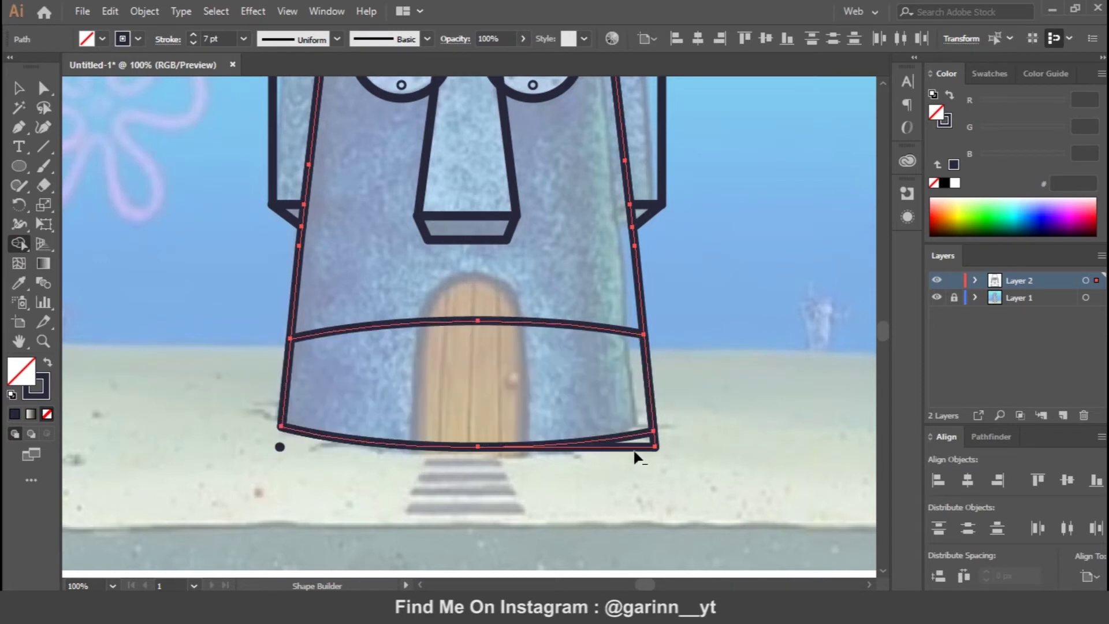
alt+click(644, 444)
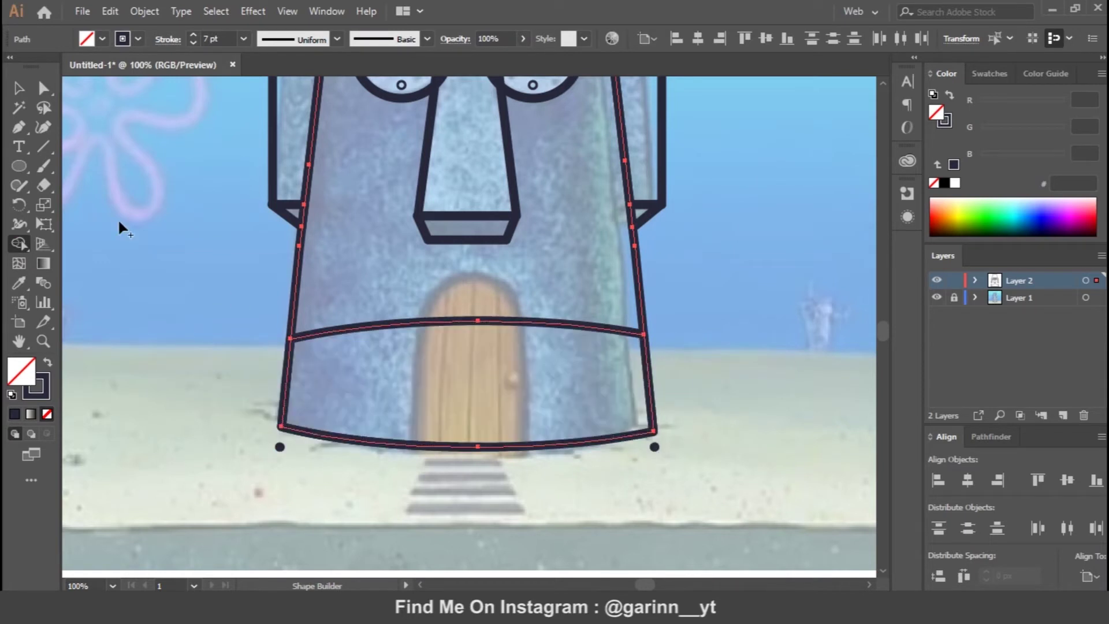
Step: Delete the two stray anchor points left at the tower's former bottom corners
click(20, 88)
click(812, 464)
click(655, 447)
key(Delete)
click(279, 447)
key(Delete)
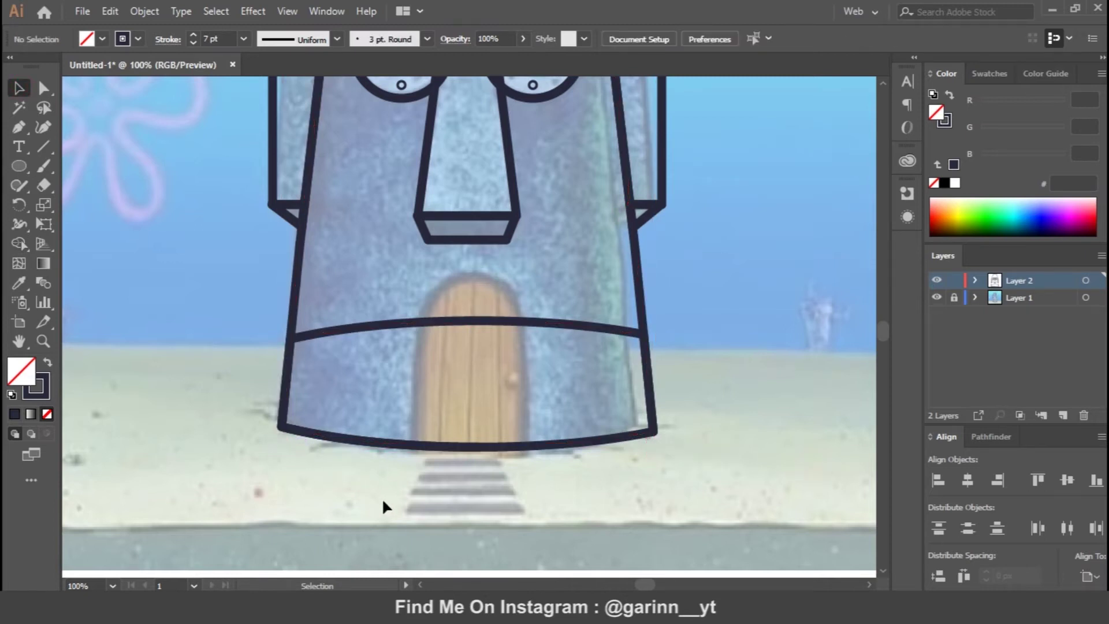
Step: Unite the curved base shape with the tower body into one outline
drag(361, 355, 202, 351)
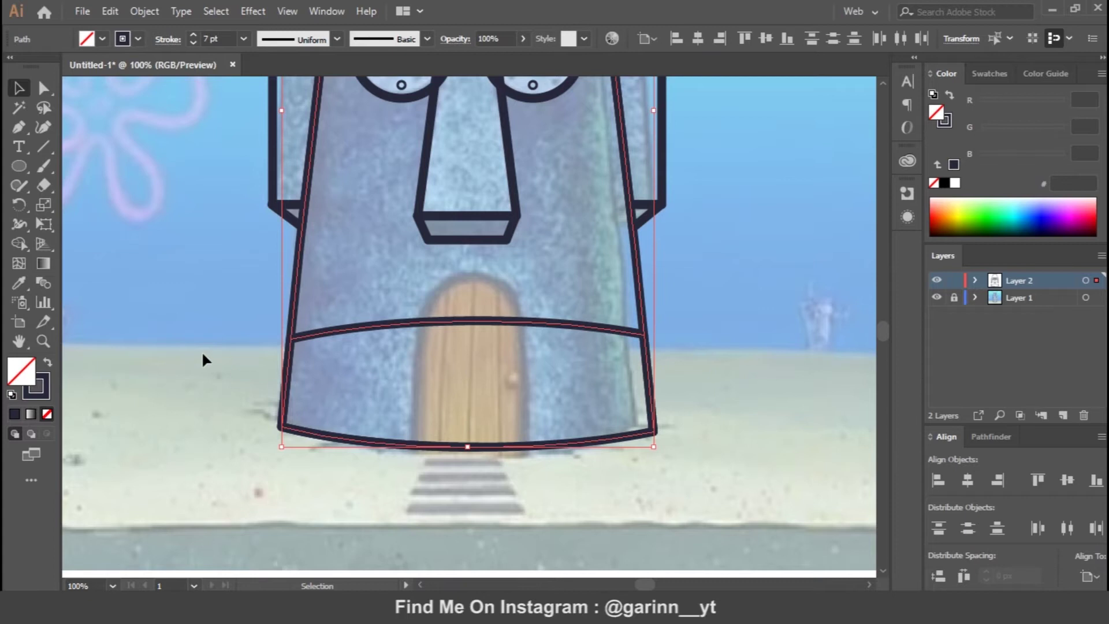
click(983, 437)
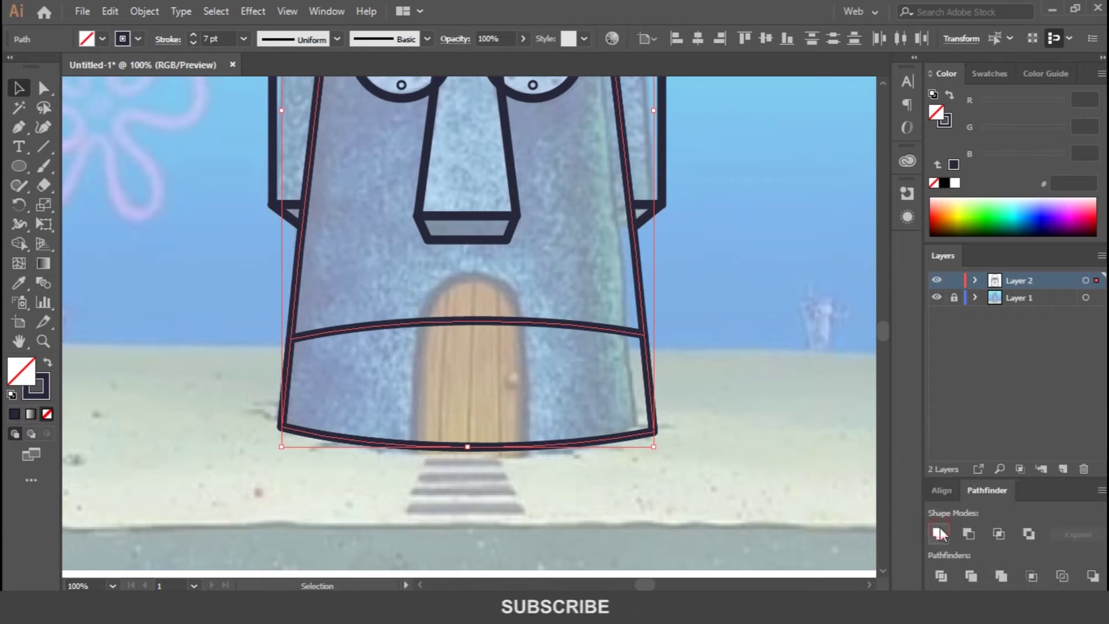
click(939, 531)
drag(783, 287, 673, 377)
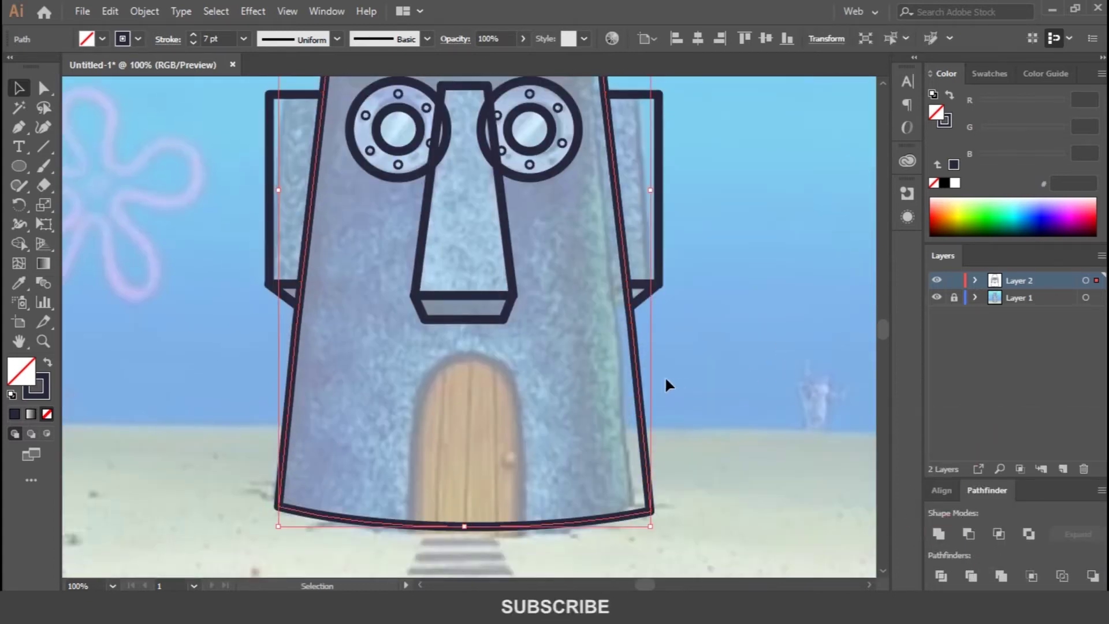
click(781, 453)
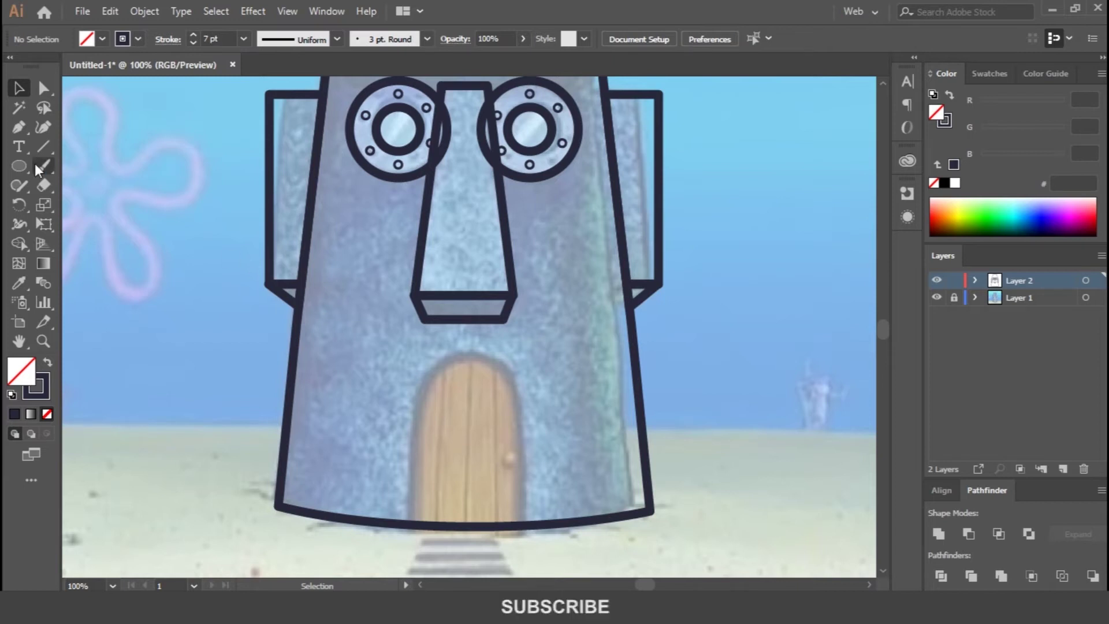
Step: Draw a circle over the door's arch, fit its width to the door and center it horizontally on the artboard
scroll(544, 415, down, 2)
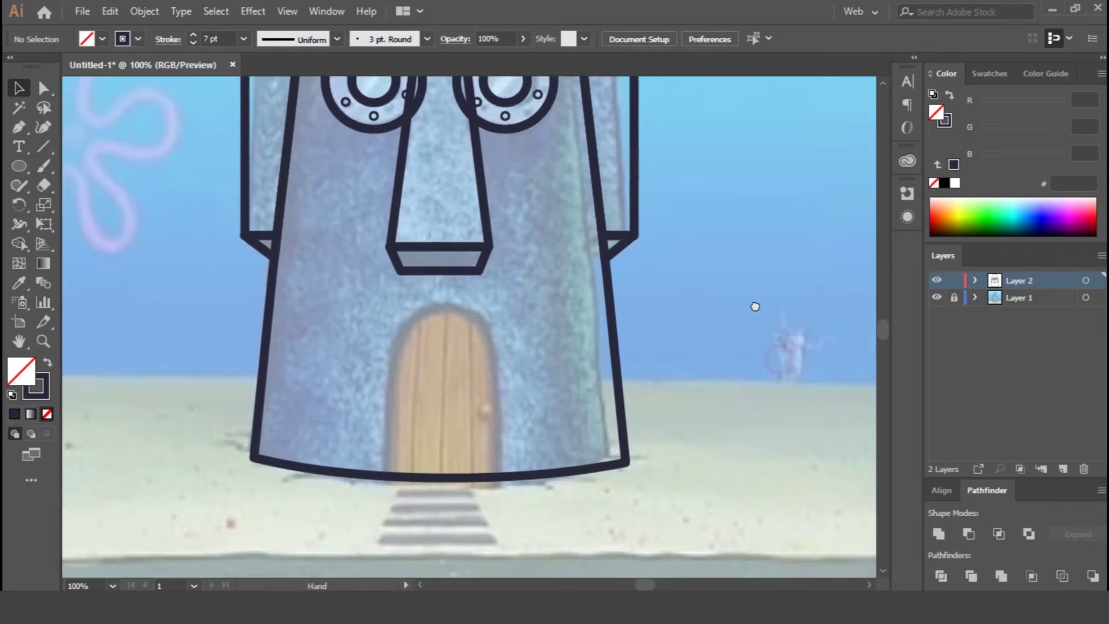
click(21, 167)
mouse_move(368, 287)
mouse_down()
mouse_move(398, 289)
mouse_move(520, 372)
mouse_move(536, 357)
mouse_up()
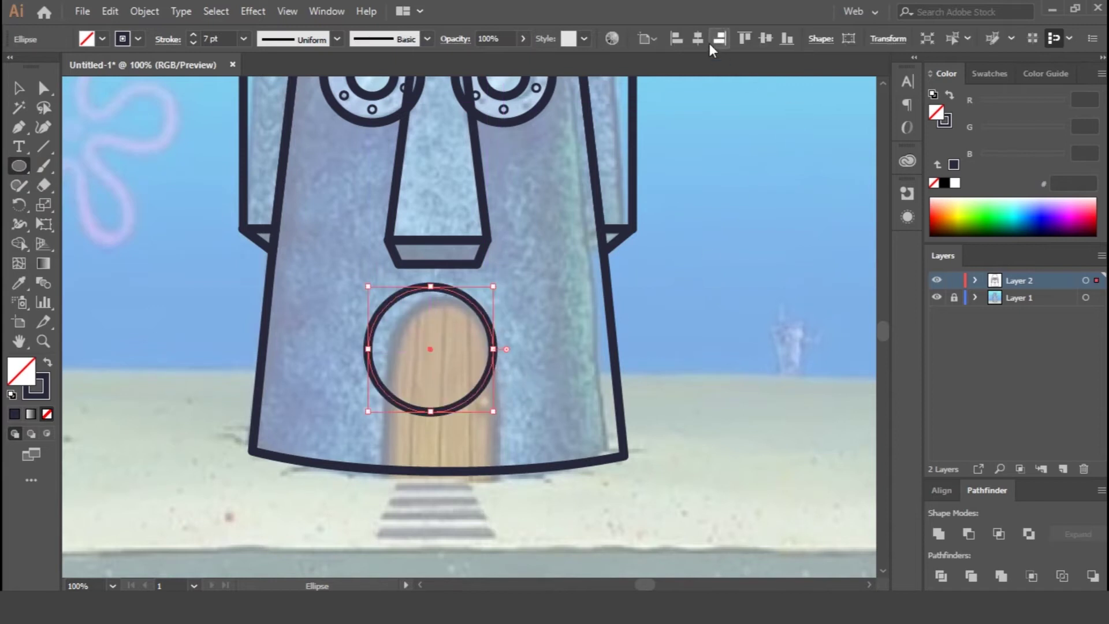
click(697, 39)
drag(376, 292, 384, 295)
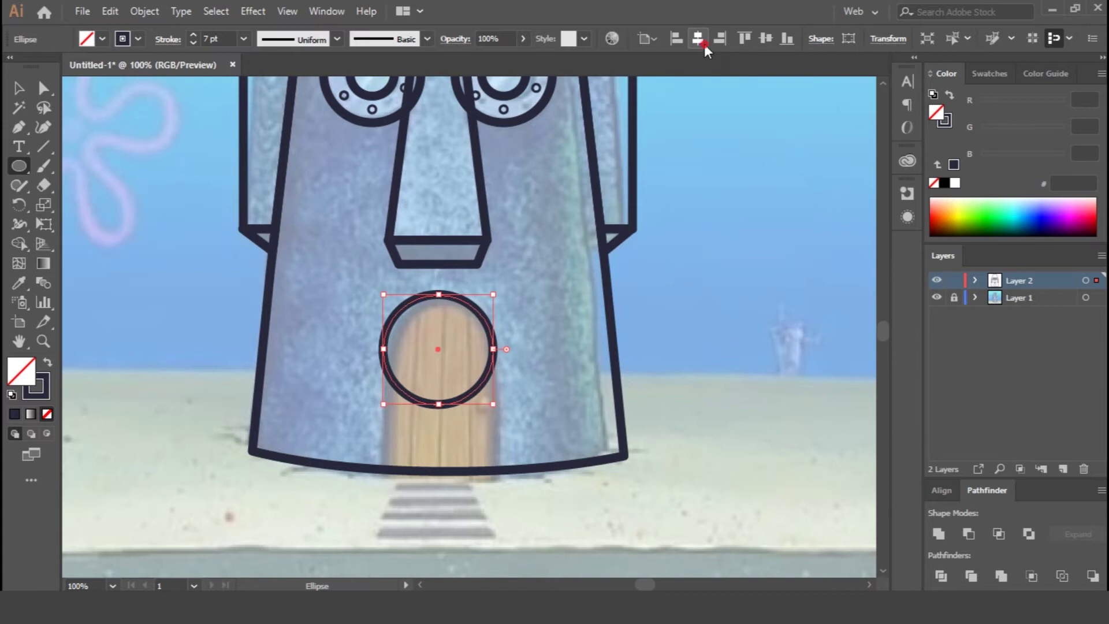
Step: Draw a rectangle from the circle's middle to below the tower's base and unite both shapes into an arched door
drag(19, 166, 92, 165)
drag(383, 508, 493, 348)
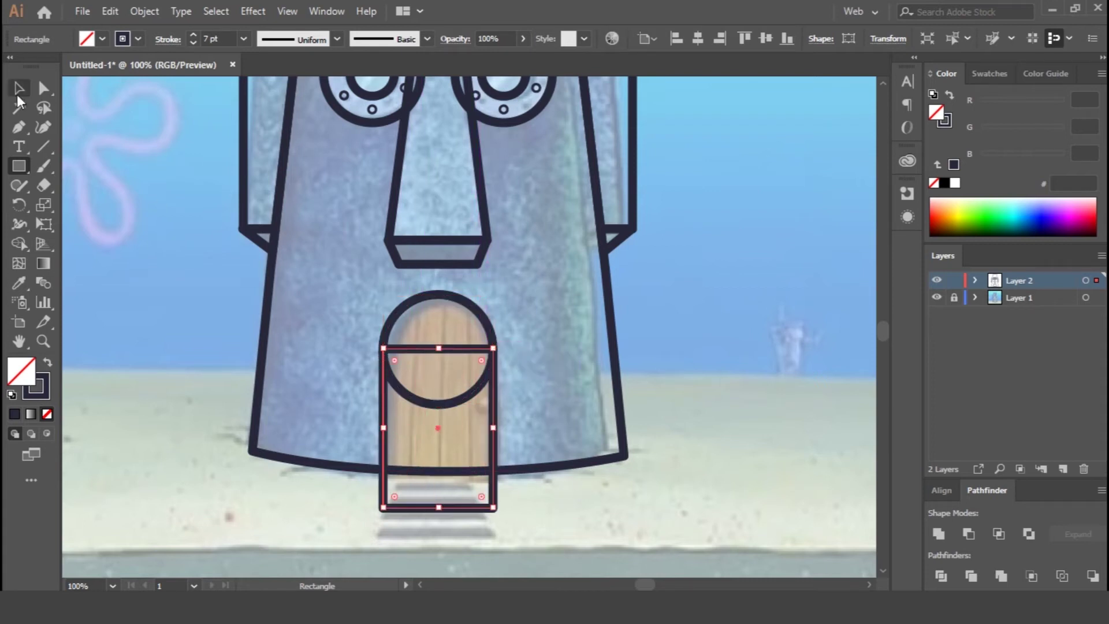
click(19, 88)
shift+click(388, 322)
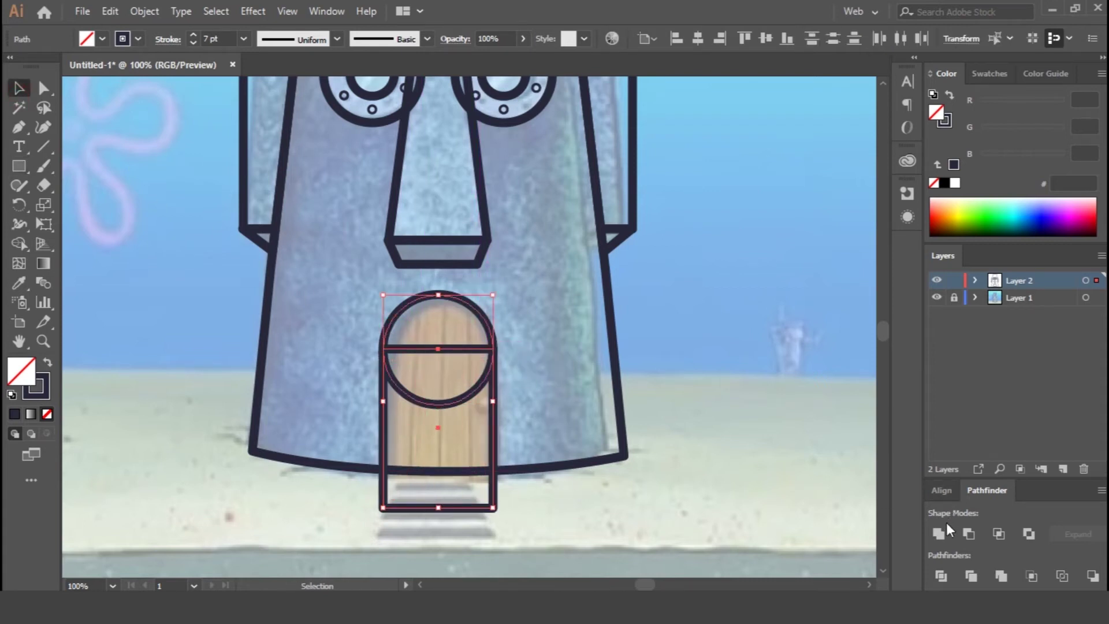
click(940, 533)
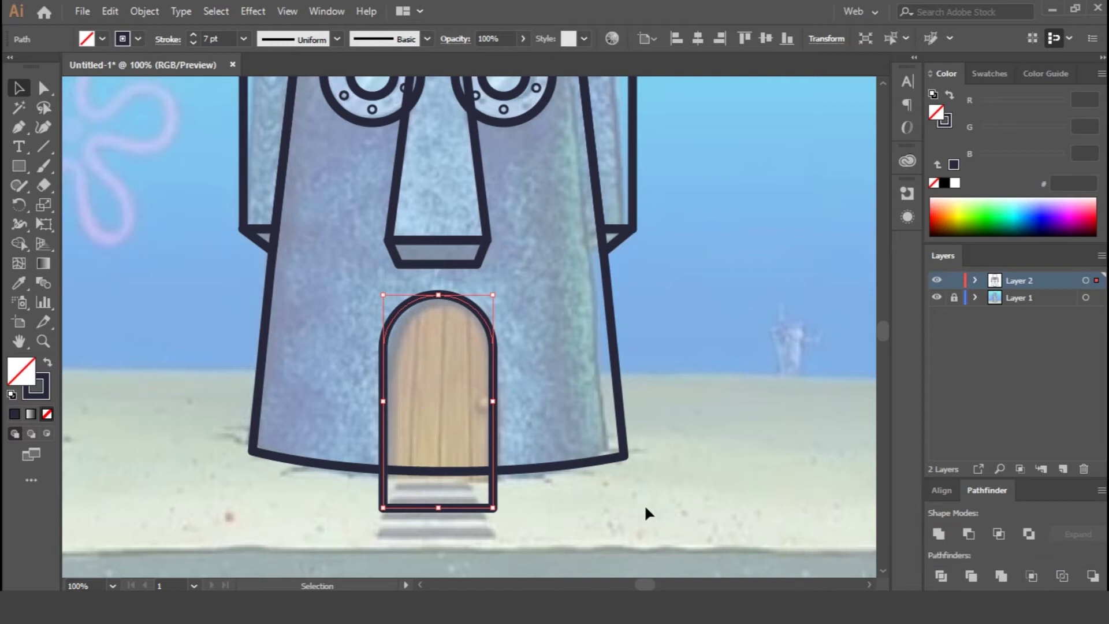
Step: Remove the part of the door below the tower's curved base with Shape Builder
shift+click(550, 469)
click(19, 243)
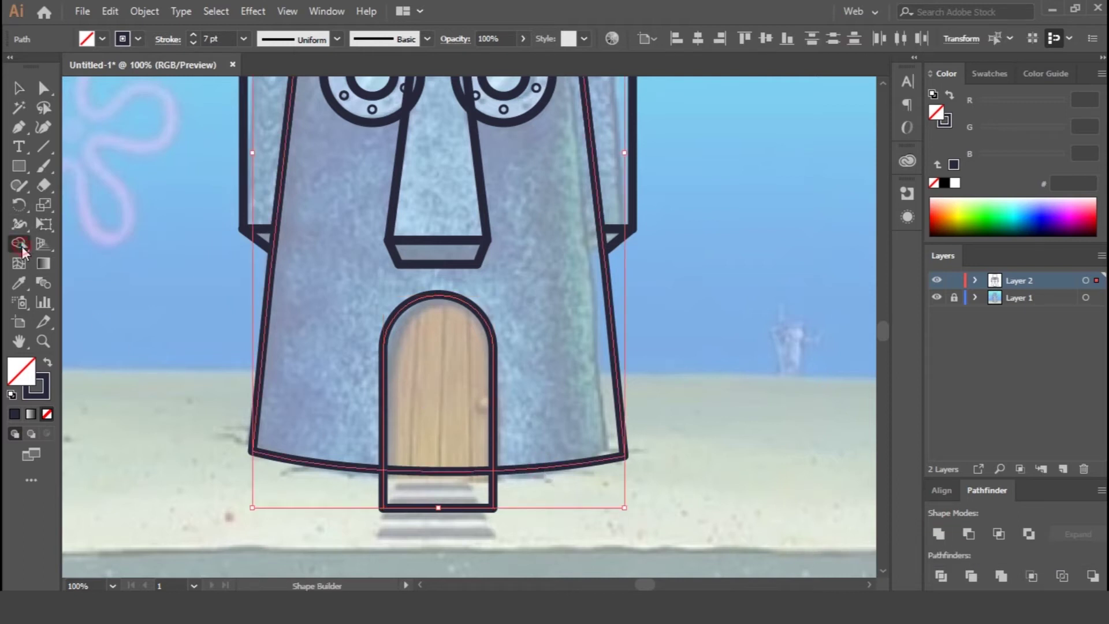
alt+click(404, 492)
click(44, 147)
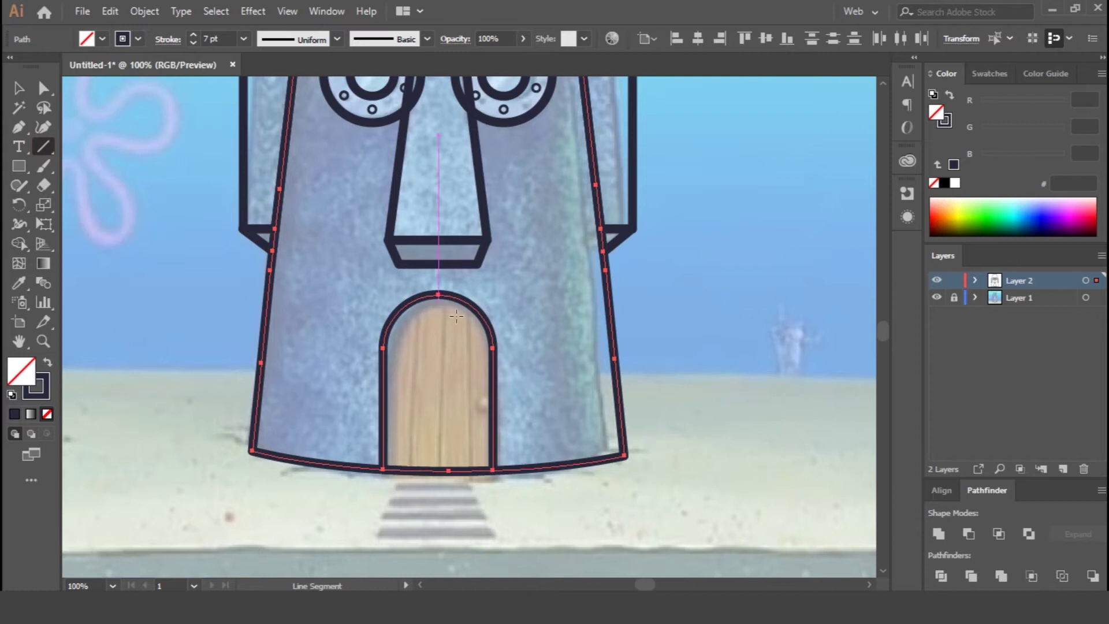
click(18, 89)
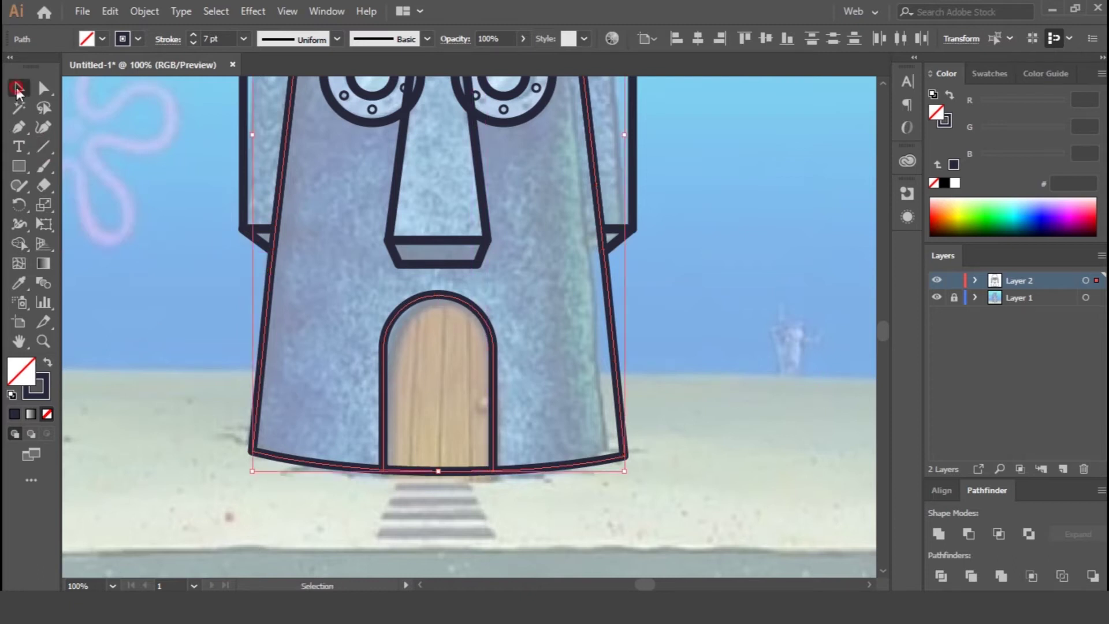
click(171, 397)
Step: Draw three vertical plank lines on the door, from the arch down to the base
click(44, 147)
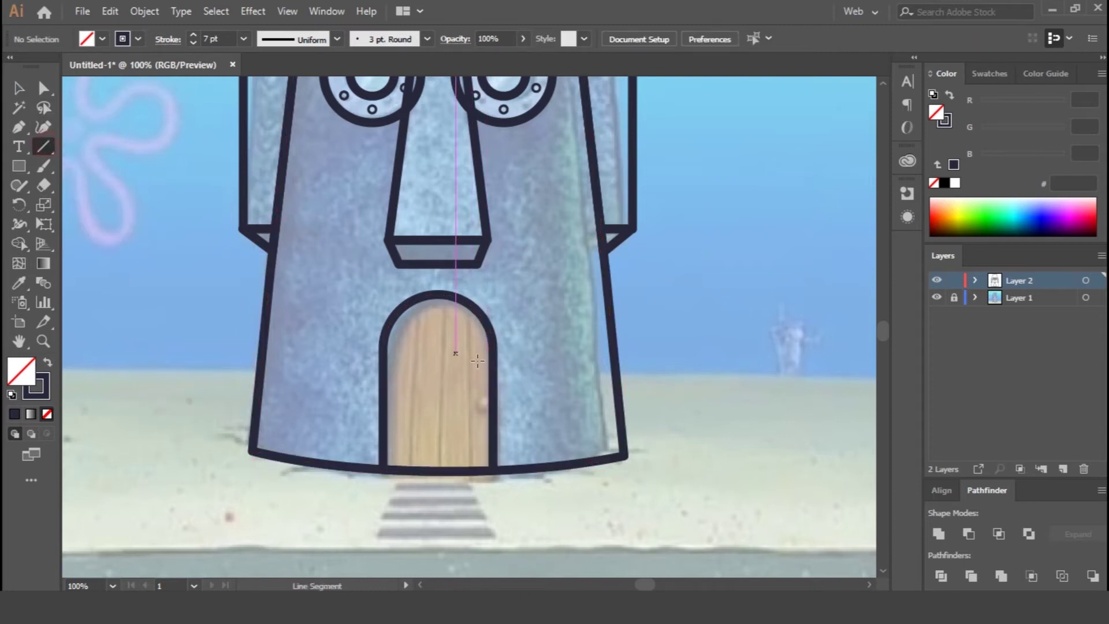
drag(437, 251, 438, 471)
click(470, 312)
click(587, 349)
drag(471, 306, 472, 470)
drag(405, 299, 405, 469)
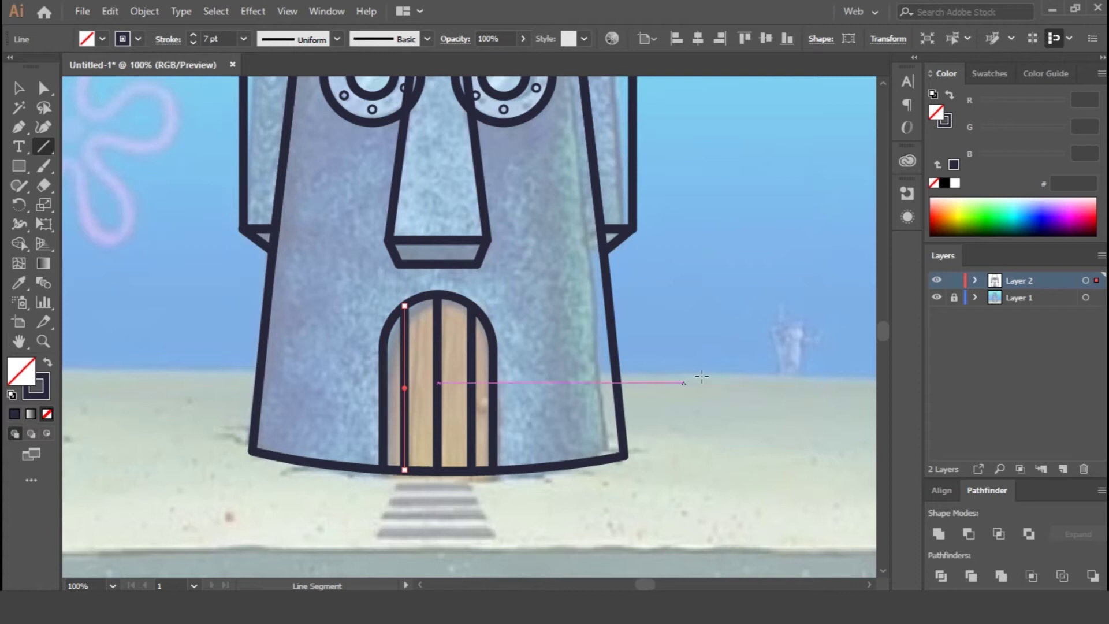
Step: Set the stroke of the door's three plank lines to 2 pt
click(19, 88)
shift+click(439, 346)
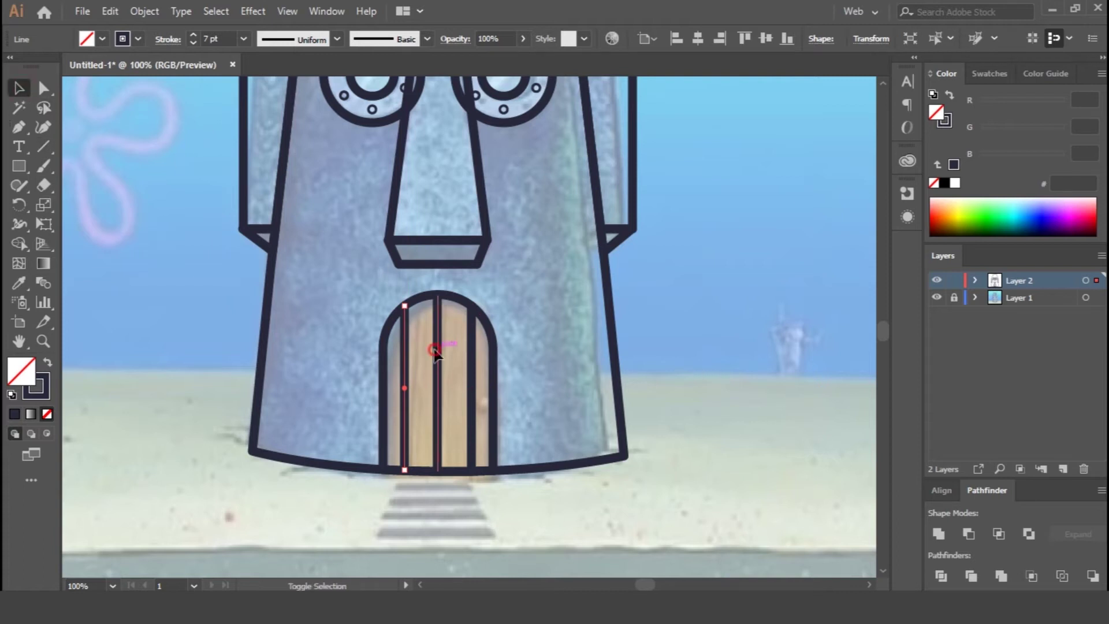
shift+click(473, 359)
click(194, 44)
click(194, 44)
click(194, 44)
click(194, 44)
click(747, 341)
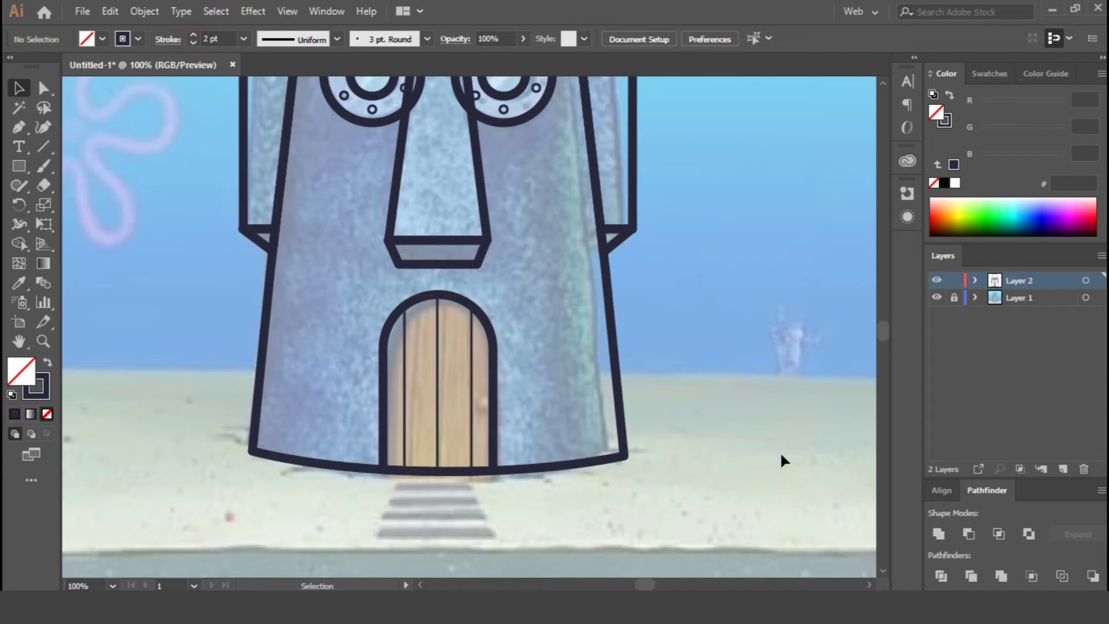
Step: Draw a small doorknob circle with a 2 pt stroke over the reference knob on the door's right plank
key(ctrl+plus)
key(ctrl+plus)
scroll(659, 323, down, 5)
right_click(18, 165)
right_click(24, 165)
click(93, 201)
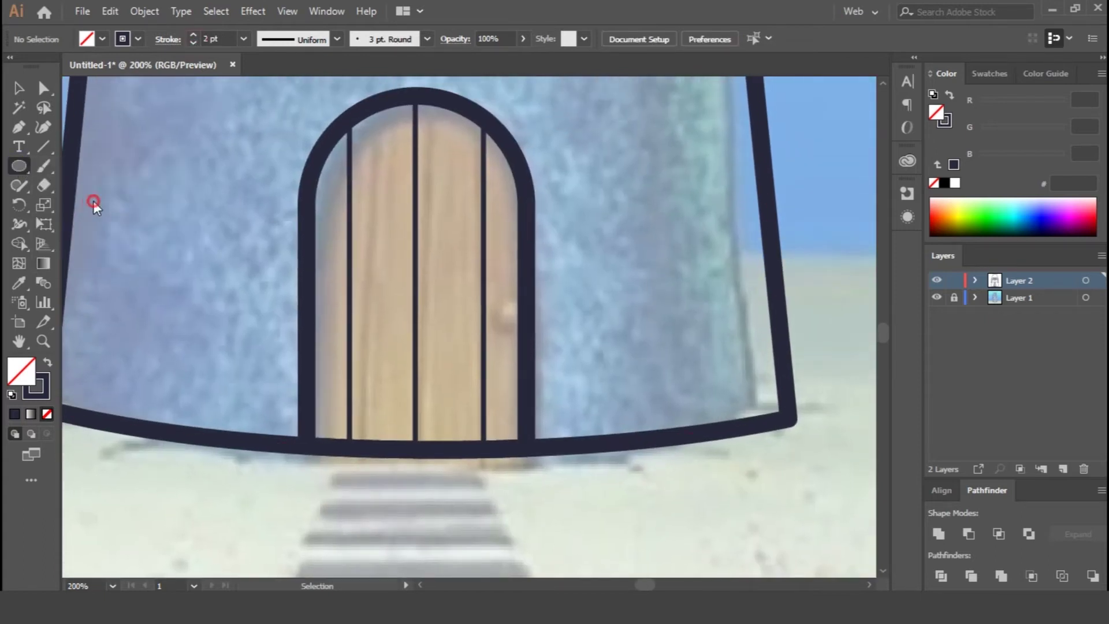
drag(556, 291, 506, 325)
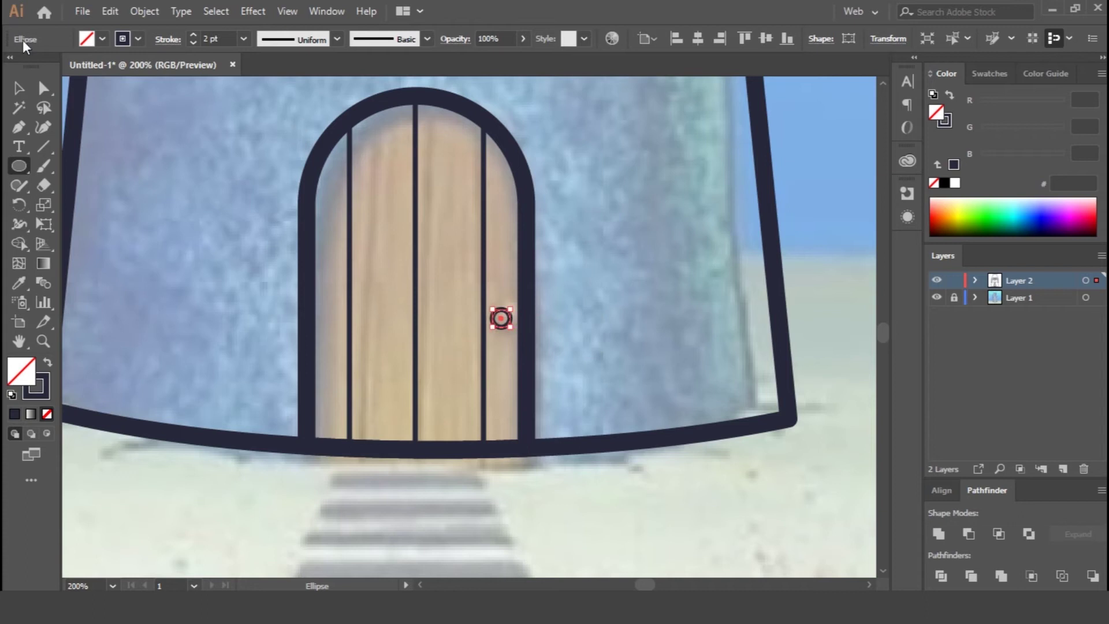
click(19, 88)
click(671, 509)
Step: Taper both side ears by moving their upper outer corner points slightly inward toward the tower
key(ctrl+0)
key(ctrl+1)
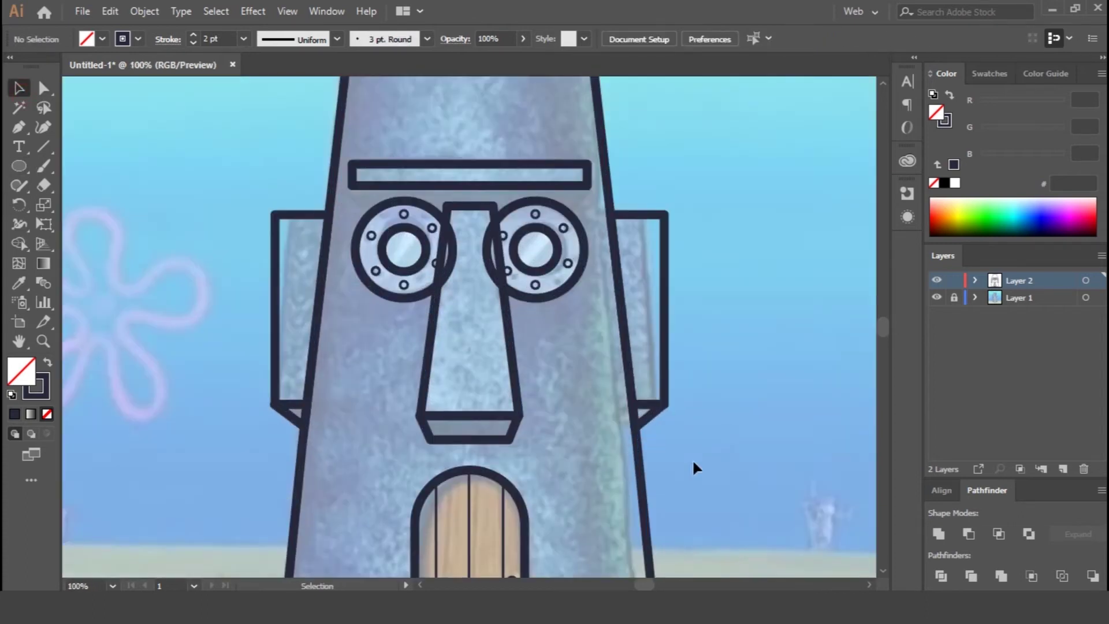
click(277, 216)
click(277, 218)
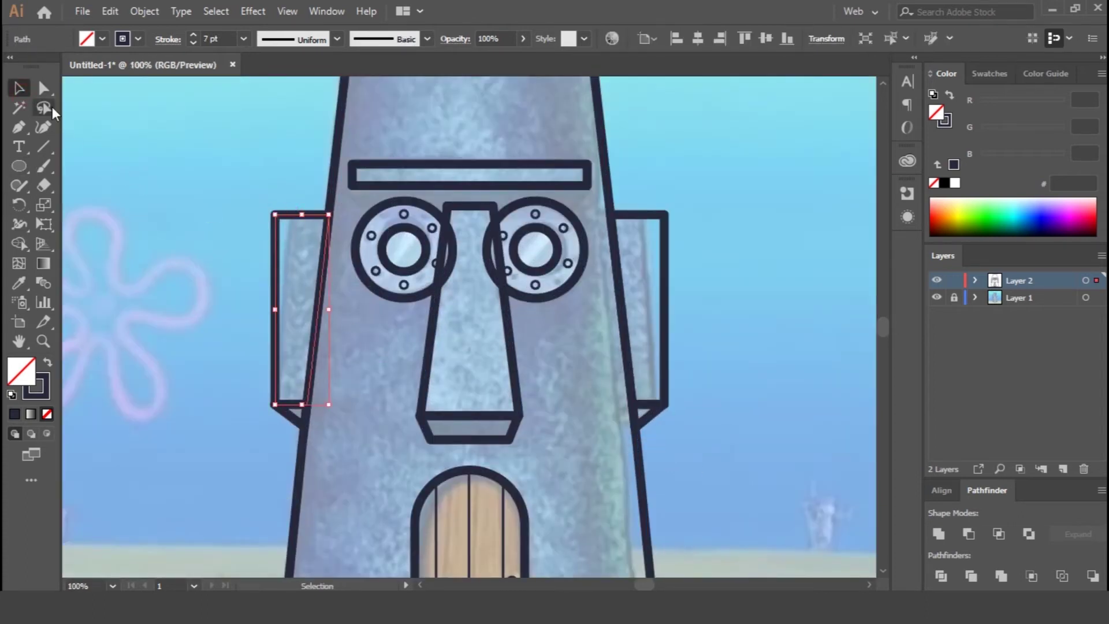
key(a)
drag(277, 218, 286, 218)
drag(665, 217, 656, 216)
click(743, 318)
key(ctrl+z)
click(731, 305)
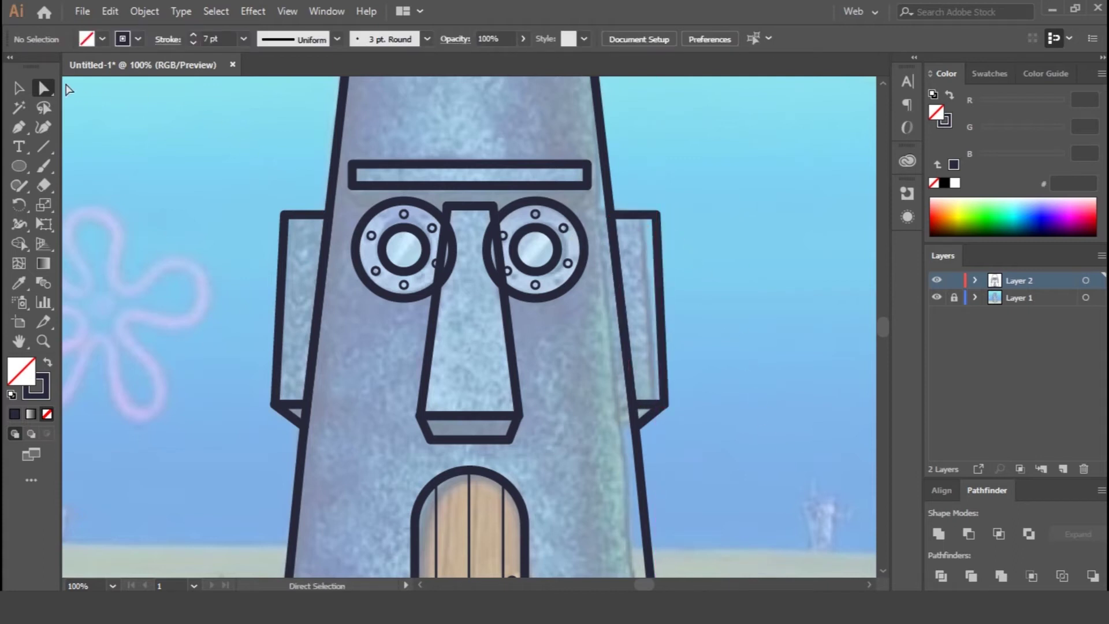
Step: Round the upper outer corners of both side ears
click(19, 88)
click(278, 227)
key(a)
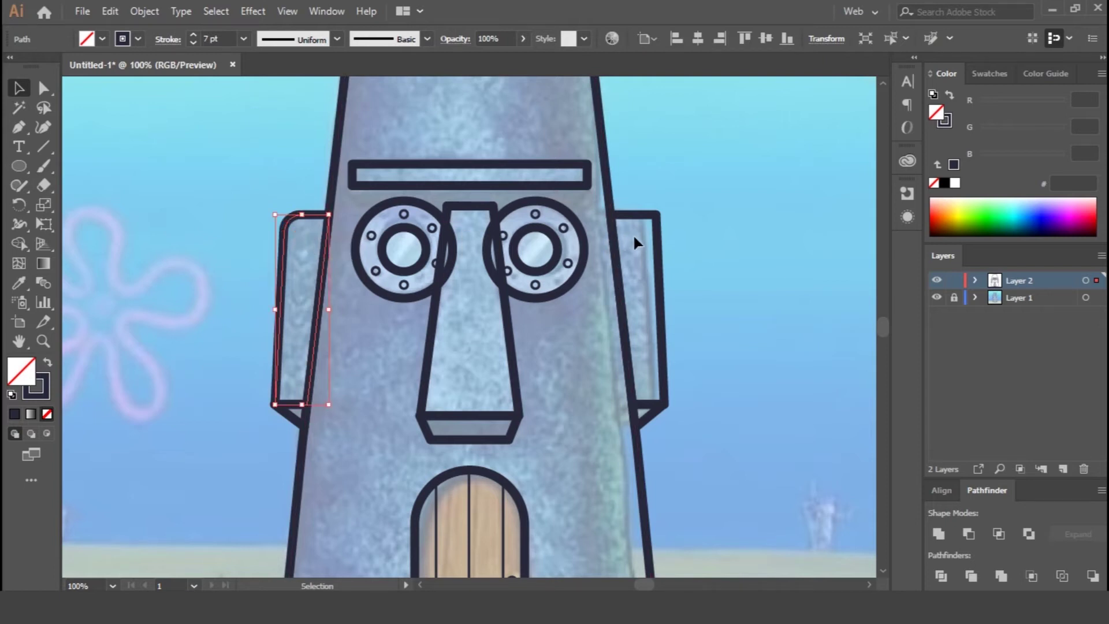
key(v)
shift+click(663, 254)
key(a)
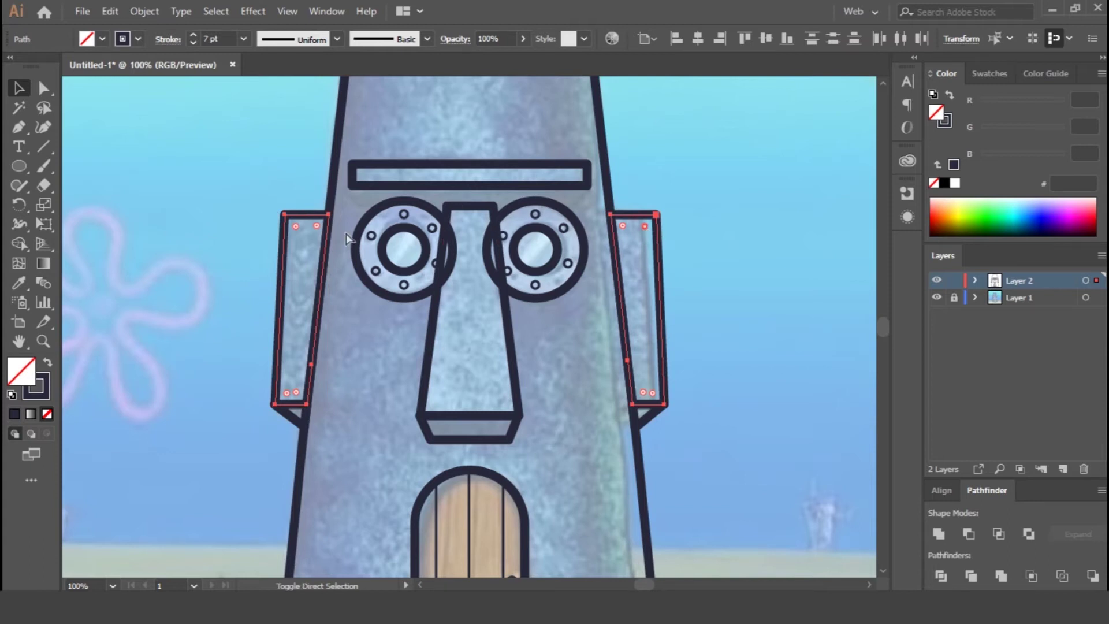
drag(295, 229, 305, 241)
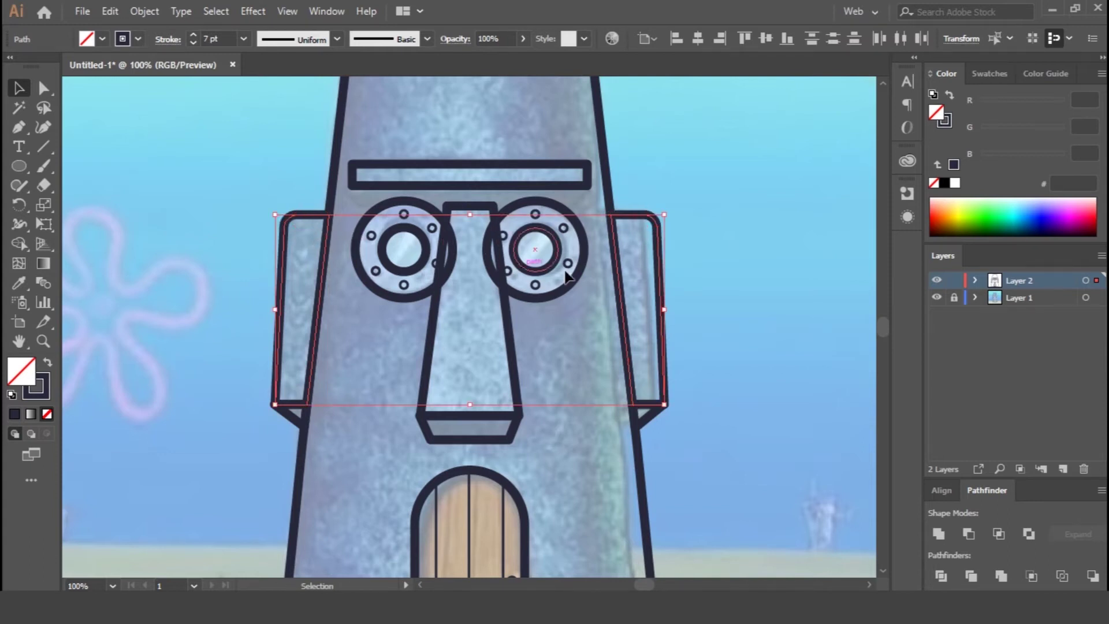
scroll(723, 349, down, 4)
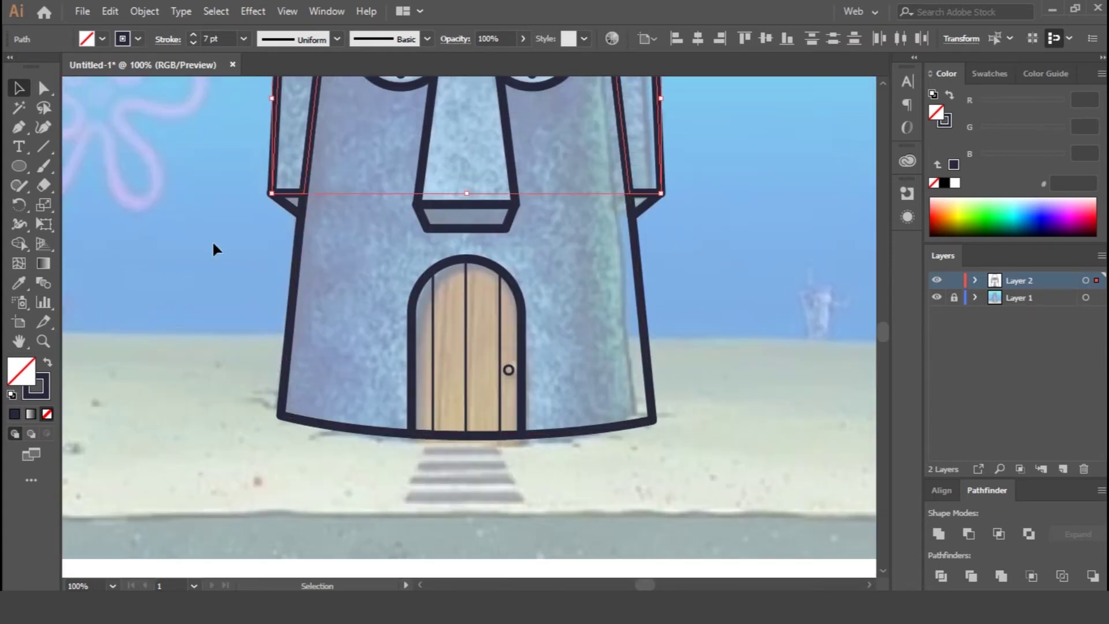
click(169, 290)
key(ctrl+0)
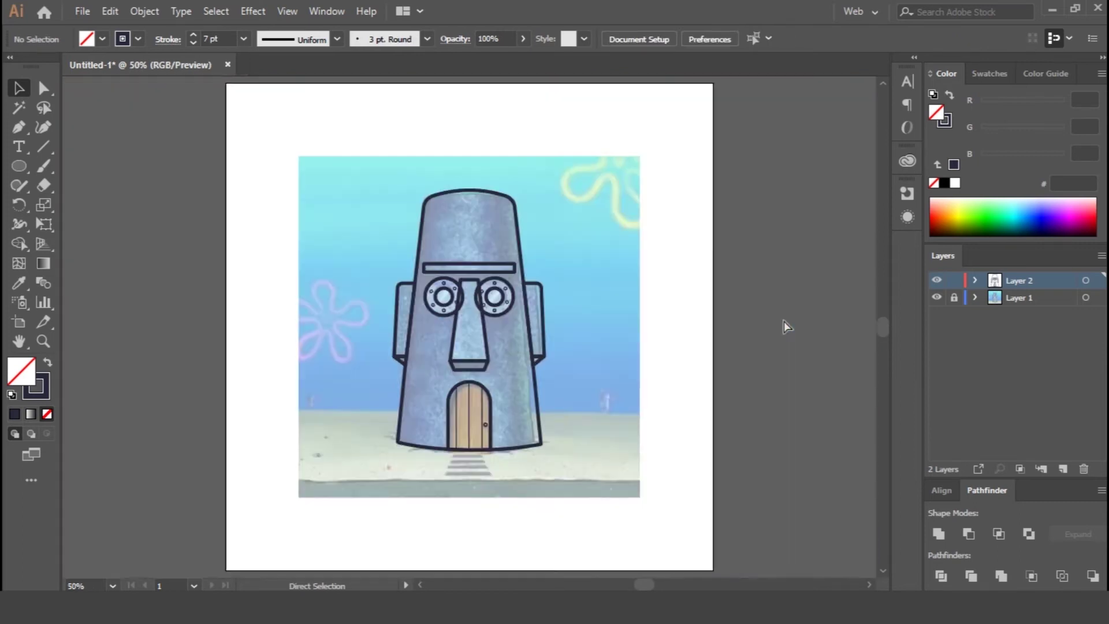
Step: Select the main tower outline
key(ctrl+1)
drag(709, 150, 727, 290)
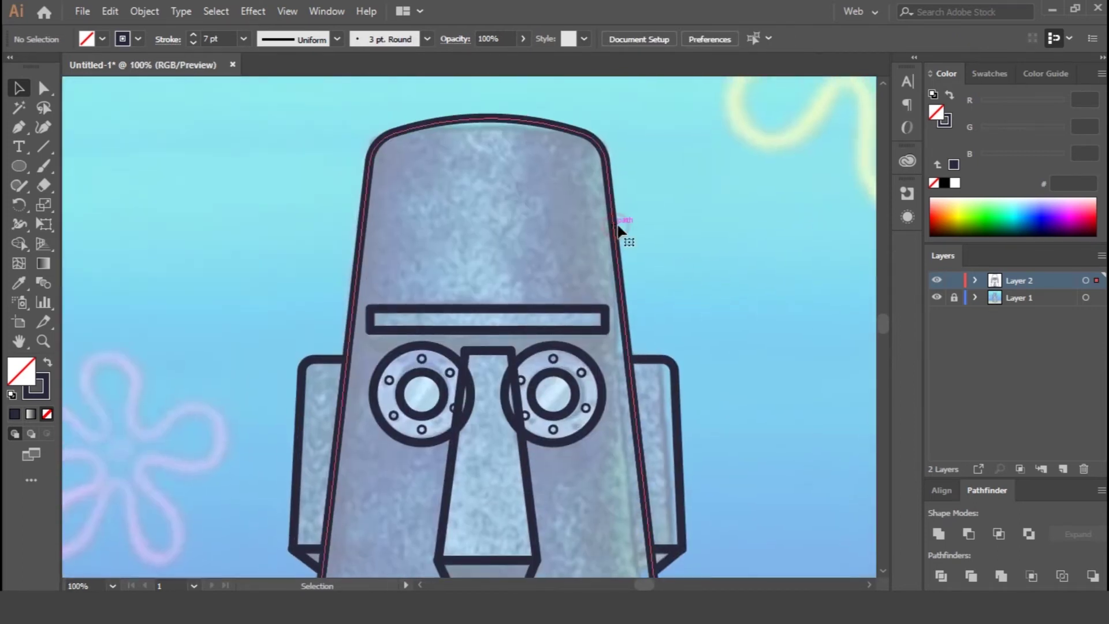
click(616, 230)
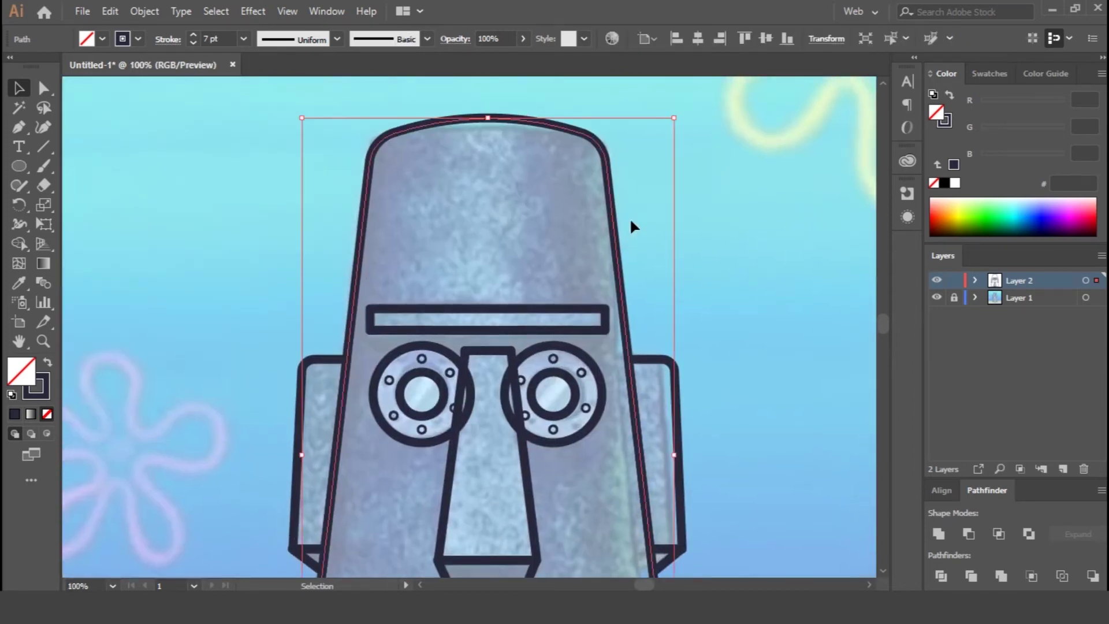
double_click(22, 380)
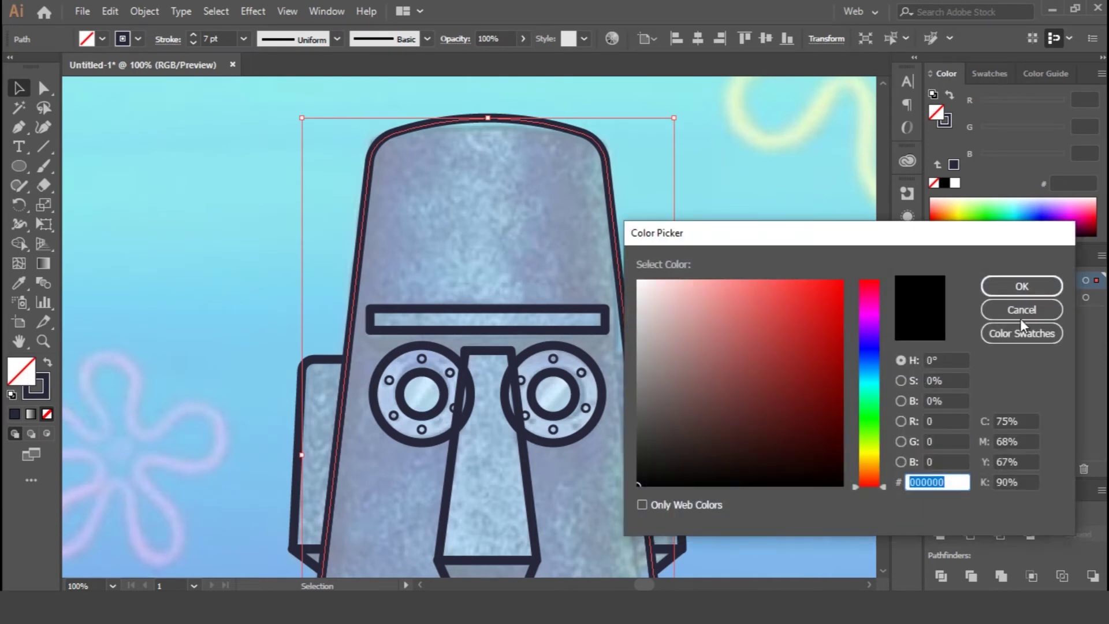
click(1020, 309)
key(i)
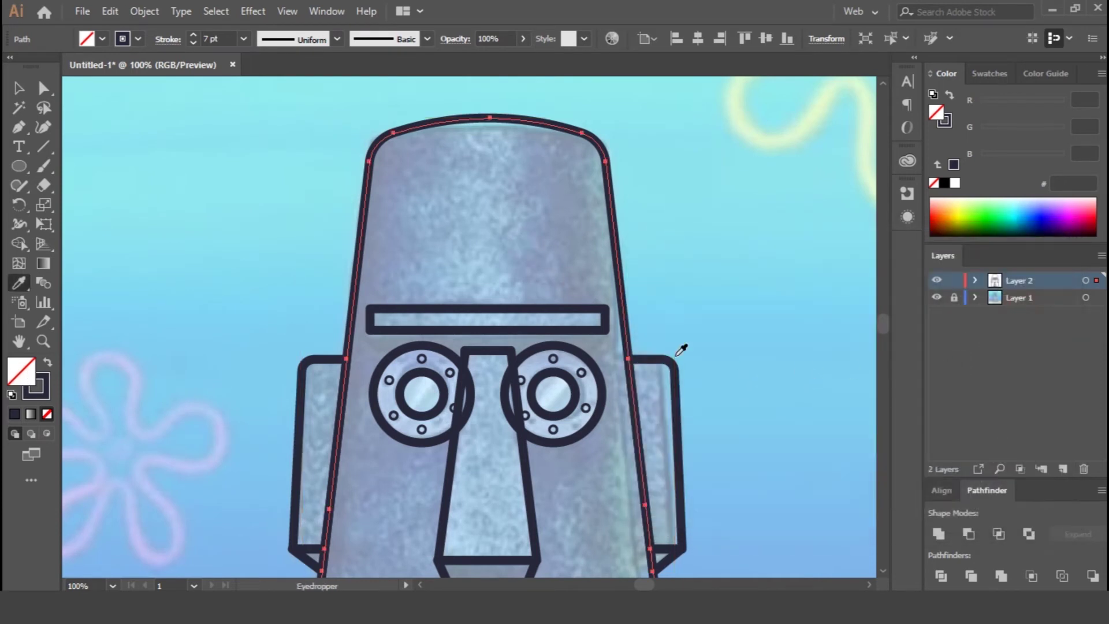
click(487, 253)
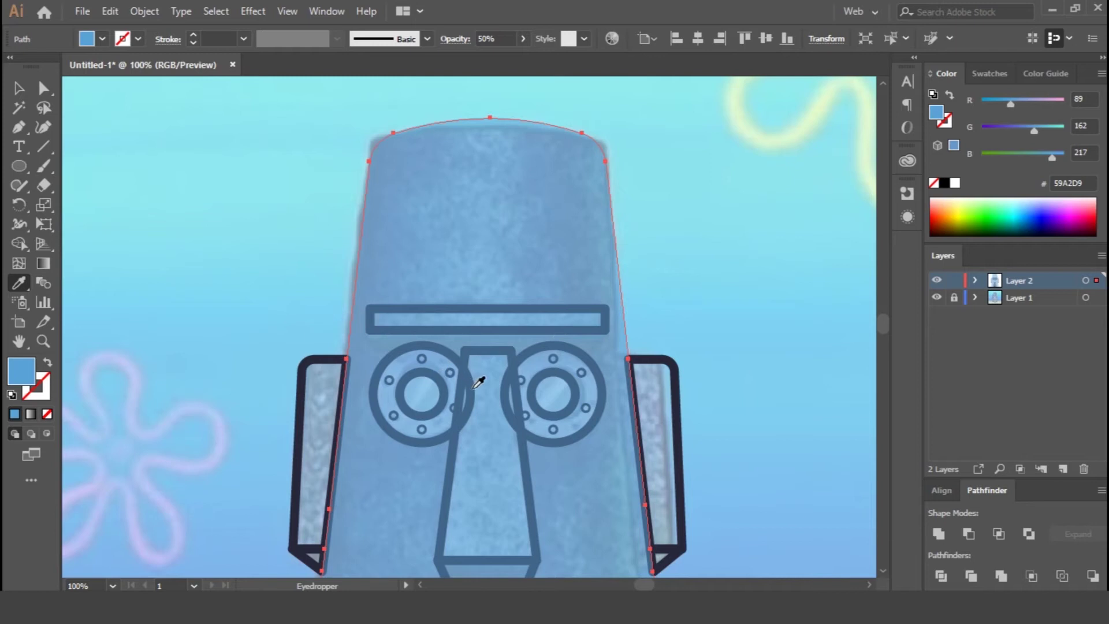
click(579, 378)
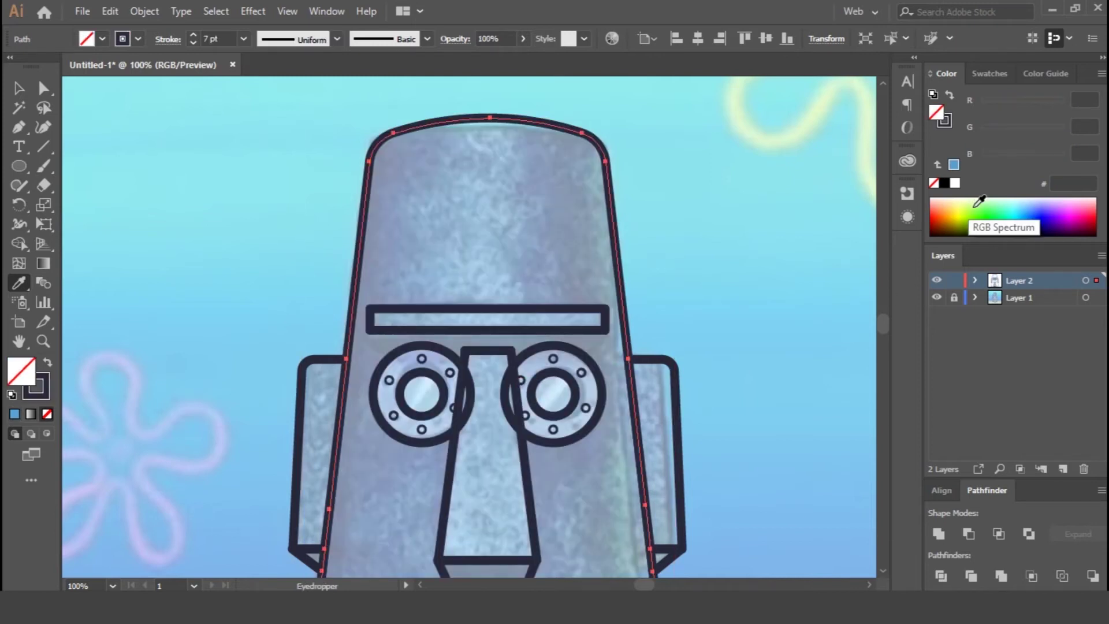
click(19, 88)
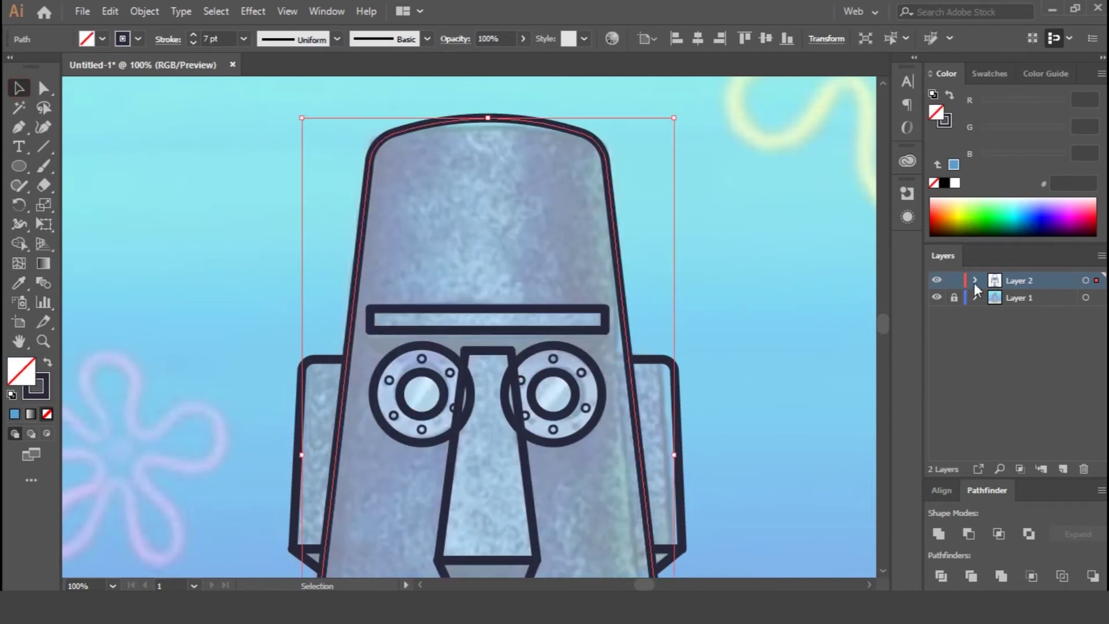
Step: Fill the tower body with the blue 515FF0, keeping its dark outline
click(953, 297)
click(1004, 218)
click(1025, 203)
drag(1038, 203, 1035, 203)
drag(1042, 205, 1040, 205)
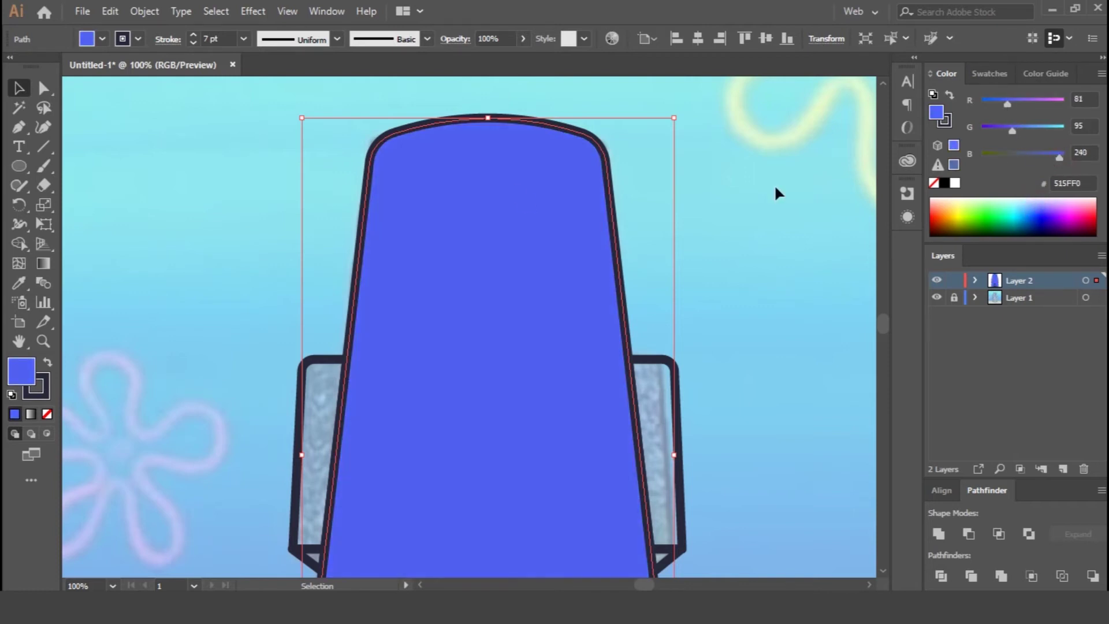
Step: Send the filled tower body behind the face and door shapes
right_click(563, 257)
mouse_move(712, 500)
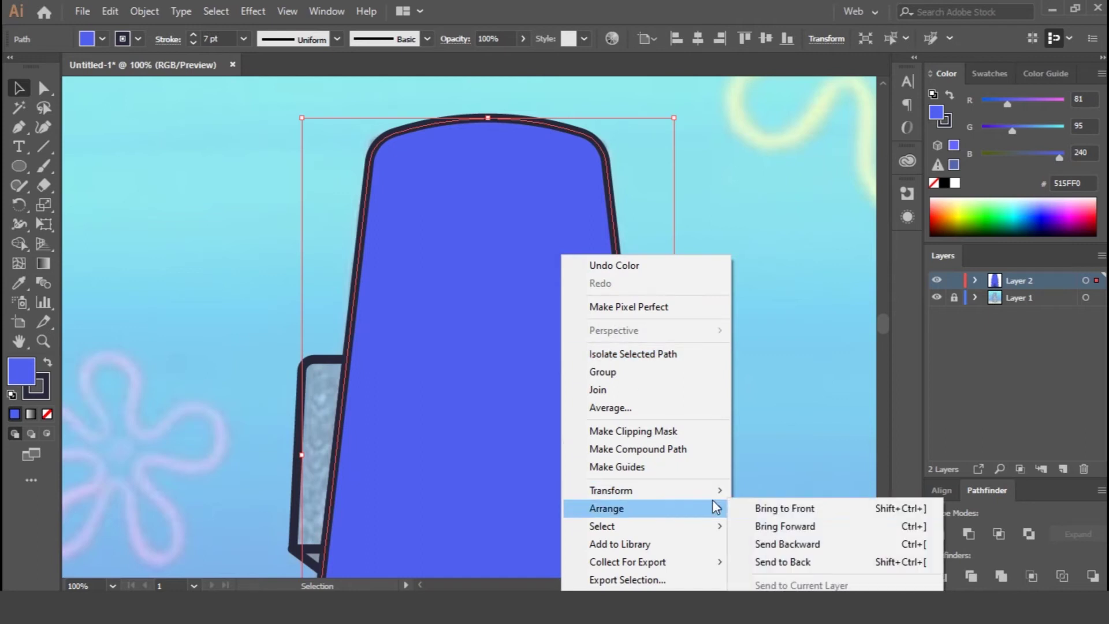
click(813, 552)
click(830, 447)
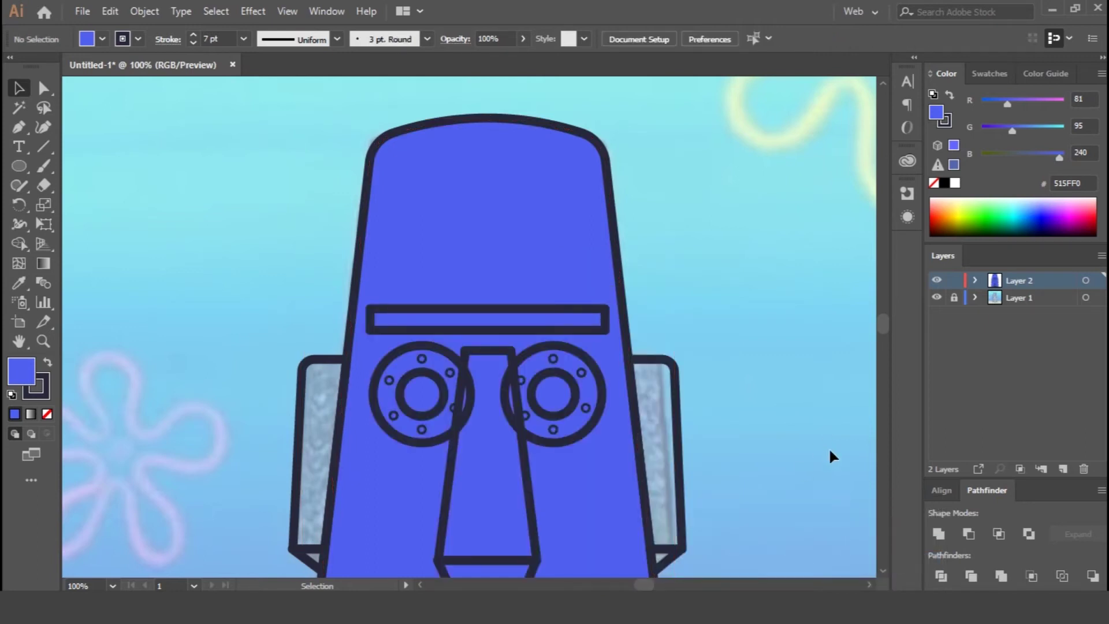
Step: Fill both side ears with the tower's blue using the Eyedropper
drag(829, 447, 782, 315)
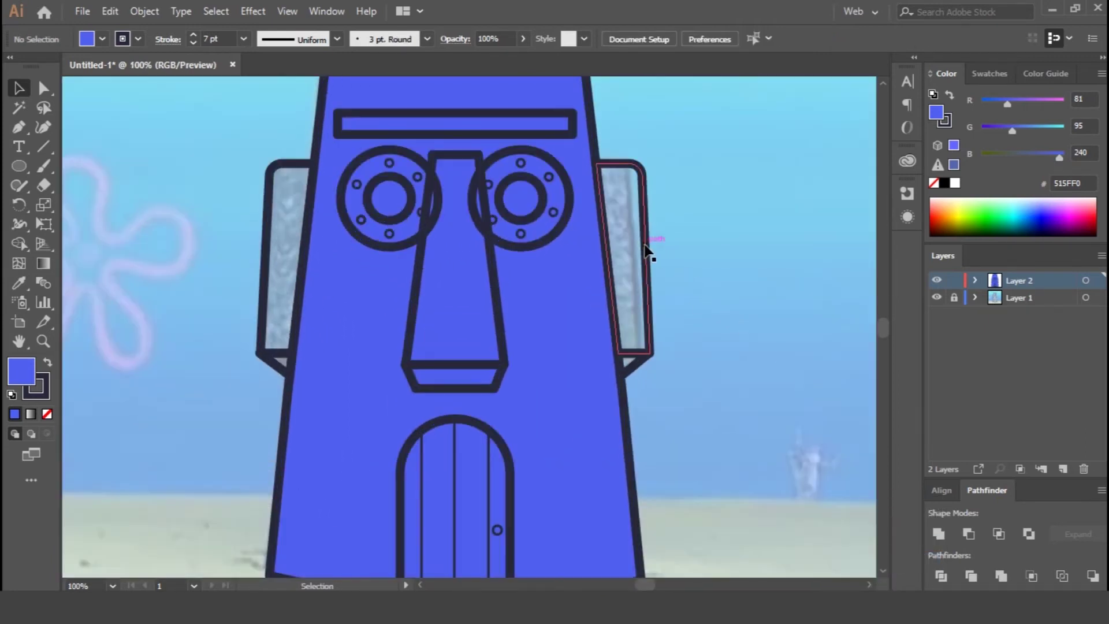
click(645, 247)
shift+click(270, 255)
key(i)
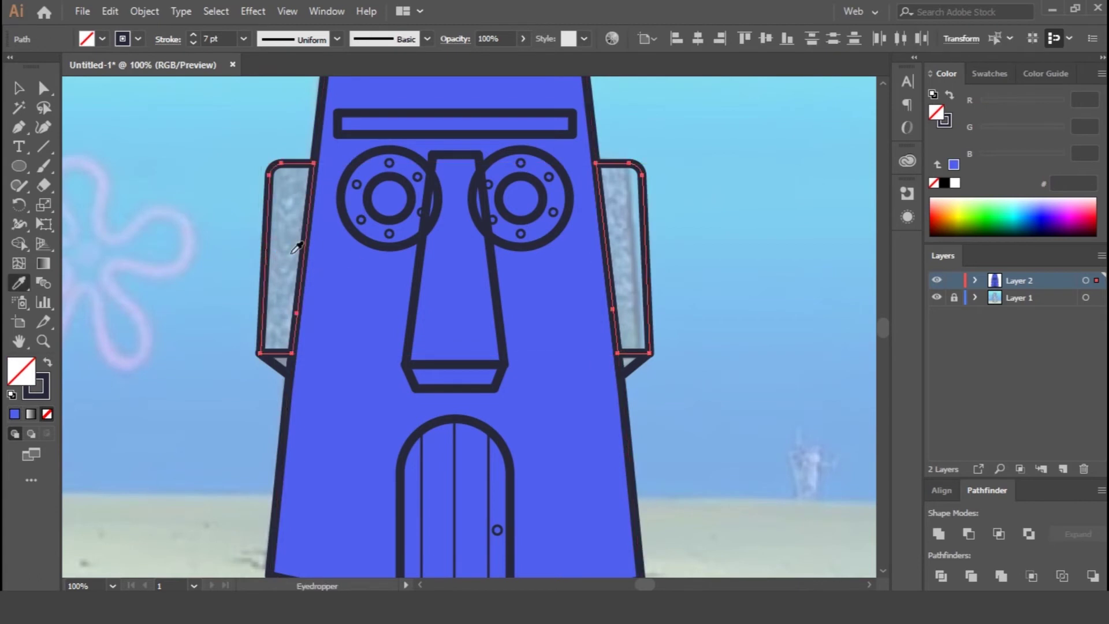
click(340, 262)
key(v)
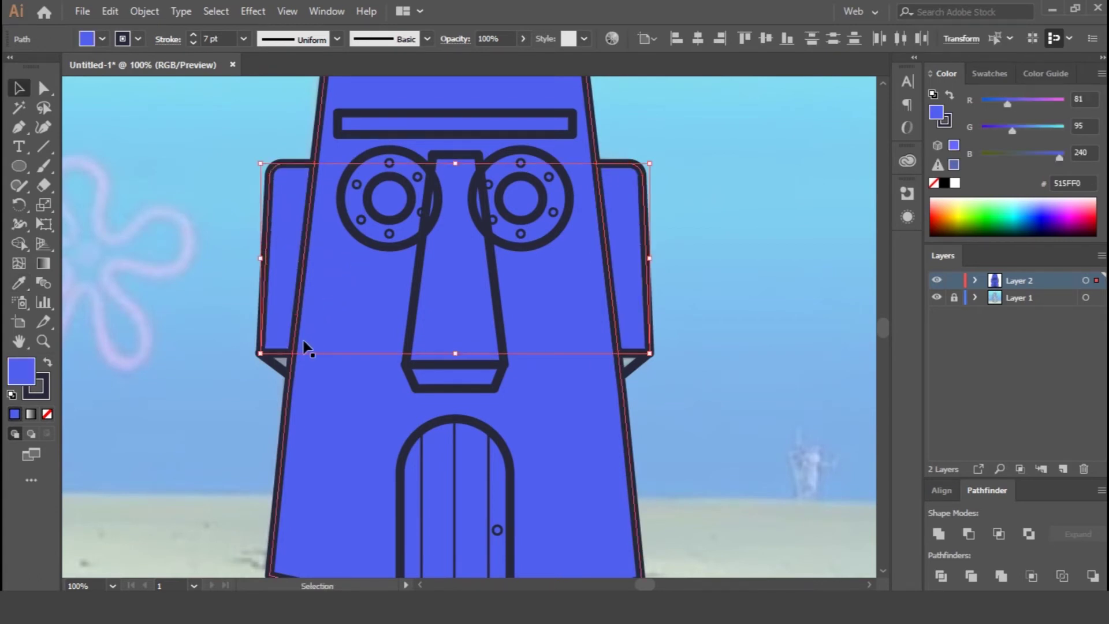
Step: Fill the triangular undersides of both ears with the darker blue 3242B7
click(277, 365)
shift+click(635, 367)
shift+click(635, 368)
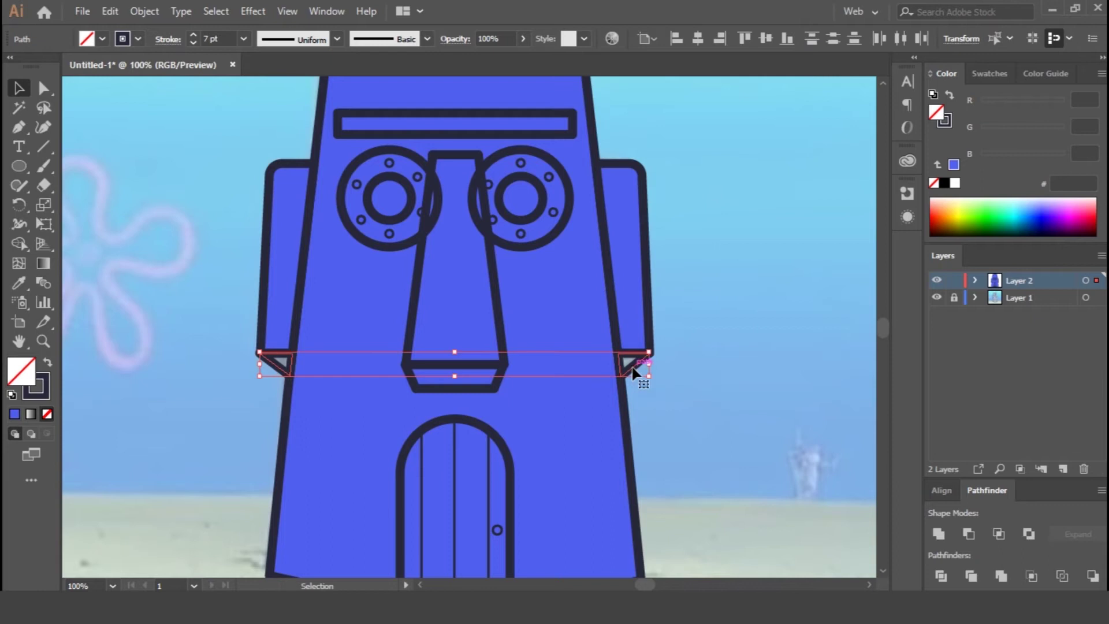
drag(1046, 212, 1041, 217)
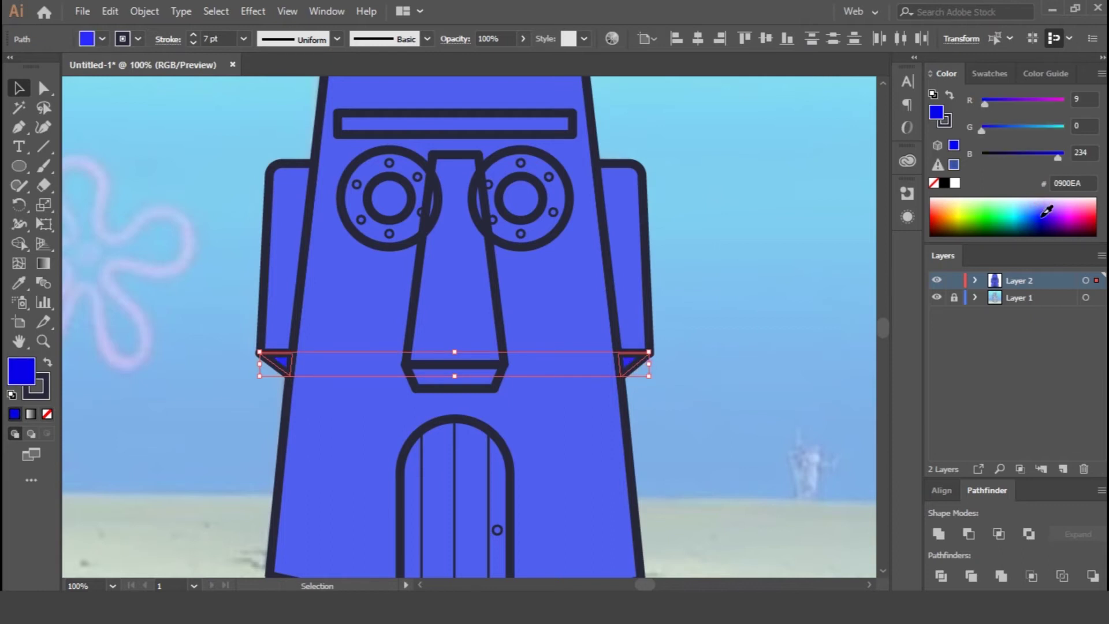
key(i)
click(581, 284)
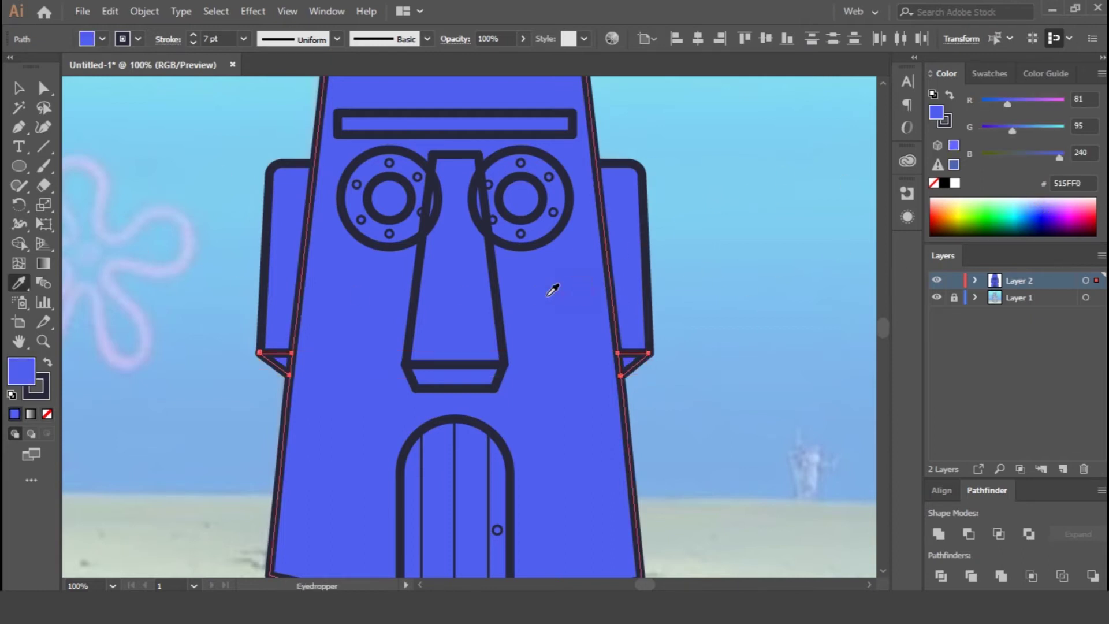
double_click(19, 373)
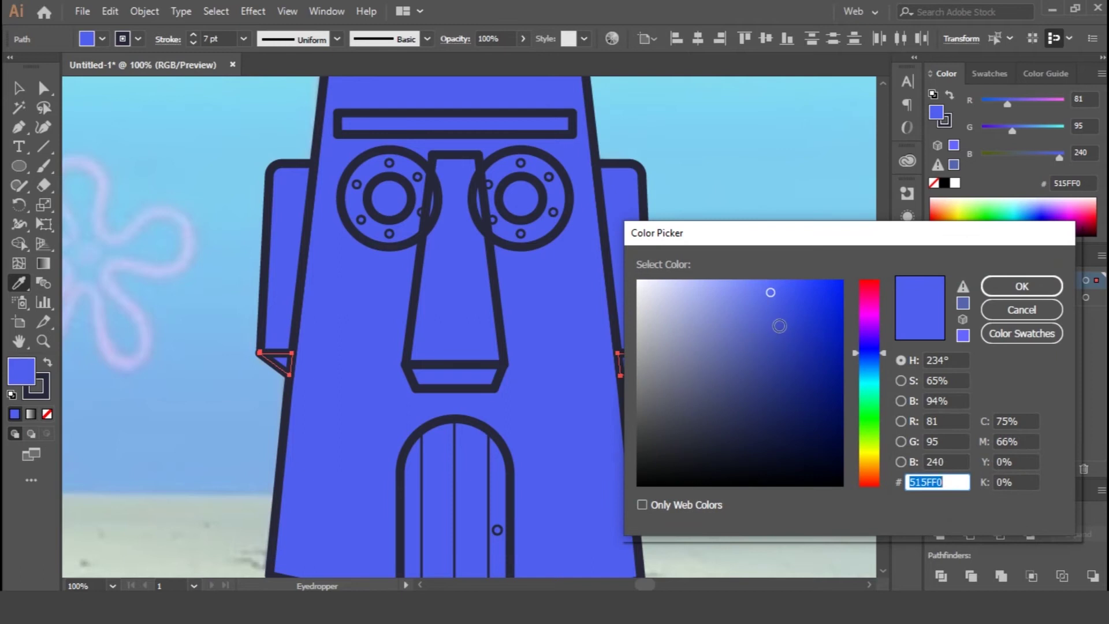
click(779, 326)
click(1020, 286)
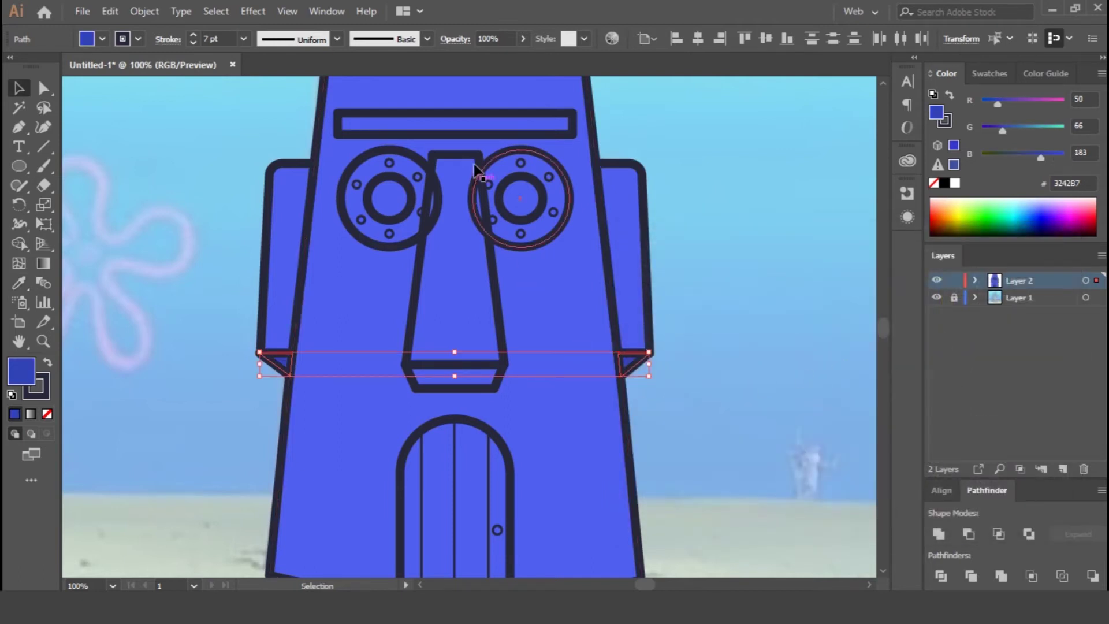
Step: Fill the brow bar and the nose with the darker blue of the ear undersides using the Eyedropper
ctrl+click(469, 134)
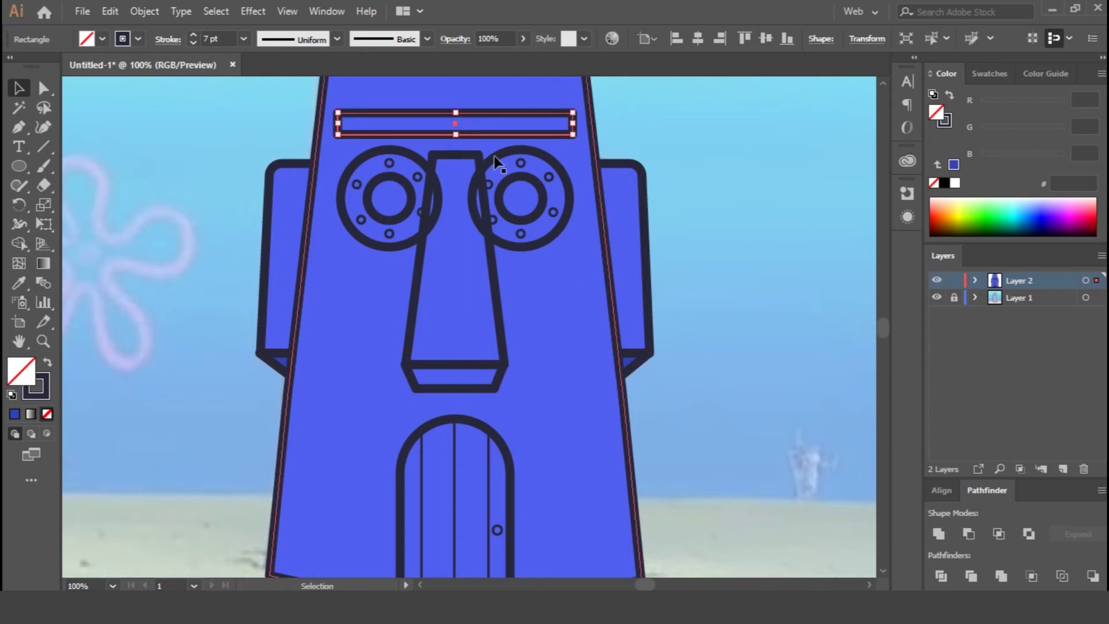
click(632, 358)
key(v)
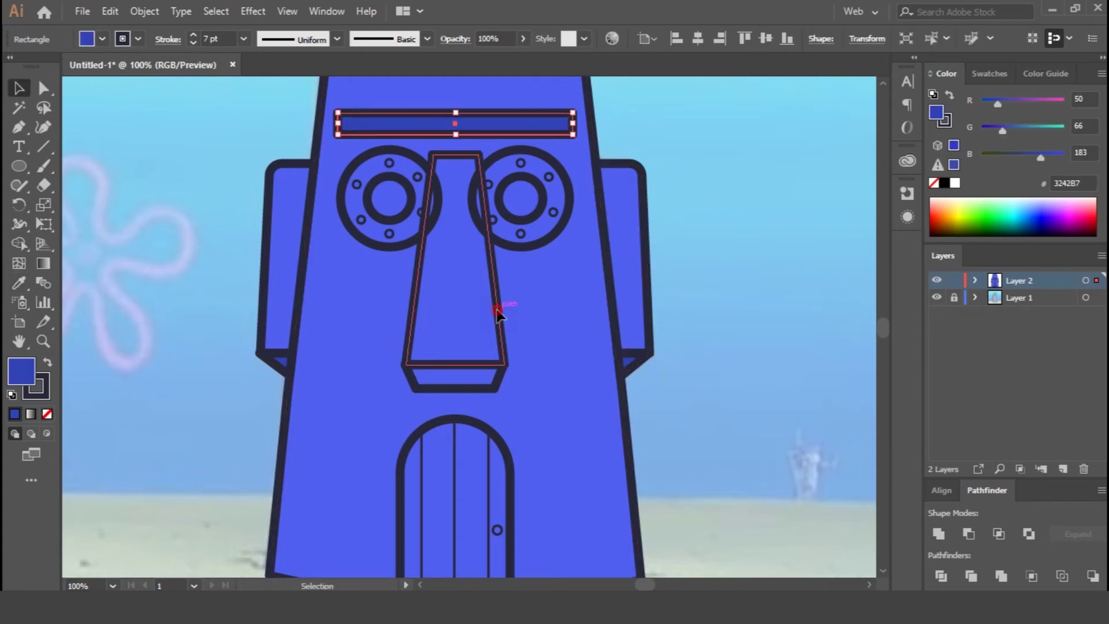
click(500, 317)
key(i)
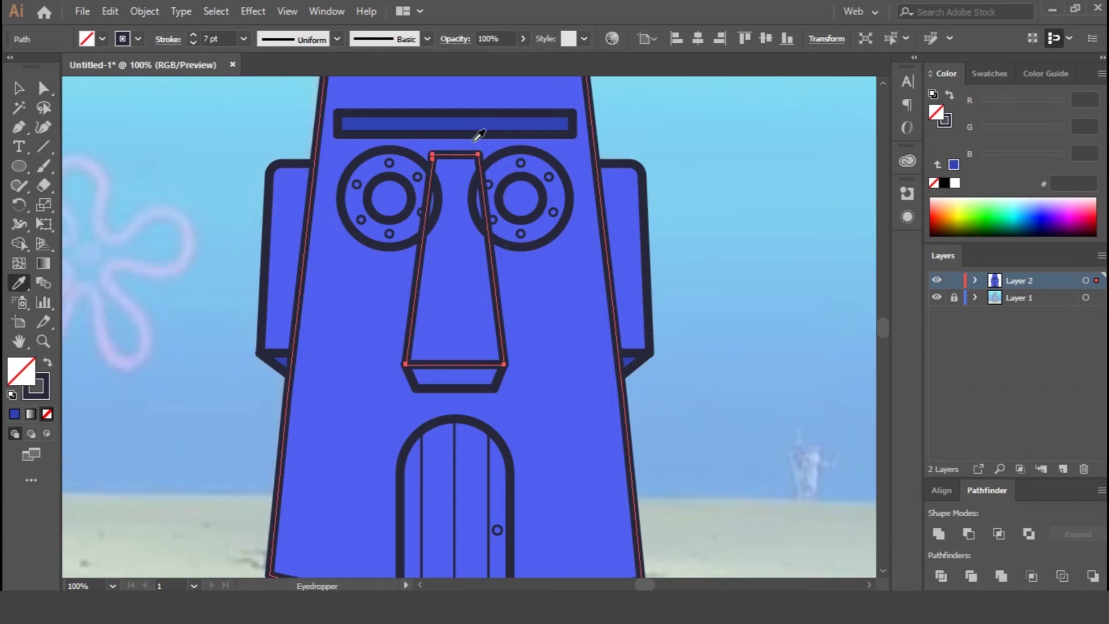
click(478, 121)
key(v)
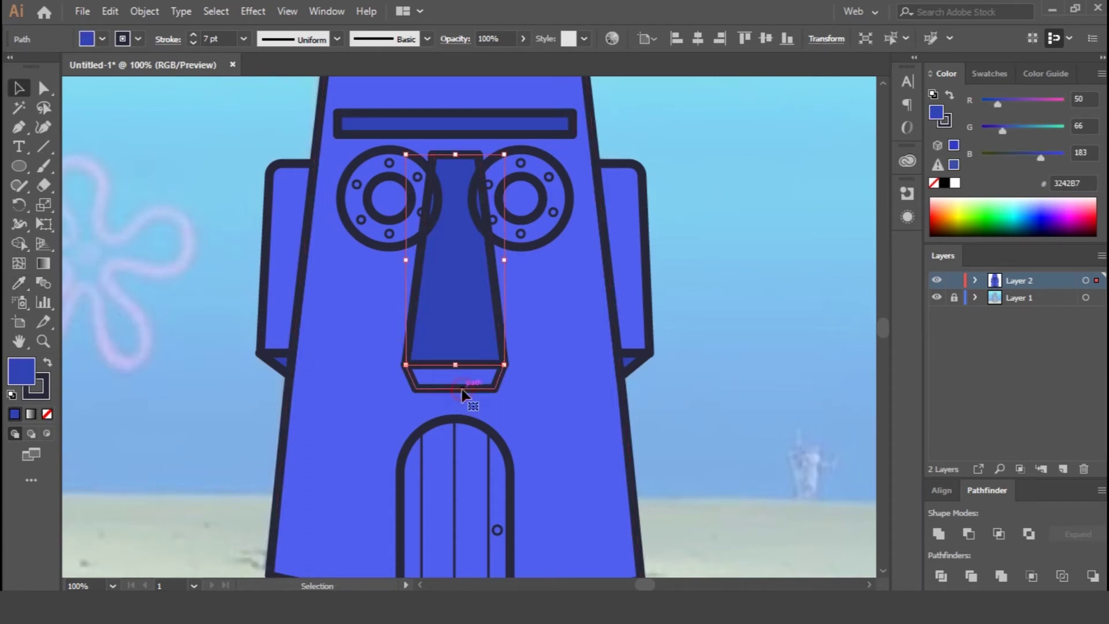
Step: Fill the underside of the nose with the dark navy blue 2D3B70
click(470, 384)
key(i)
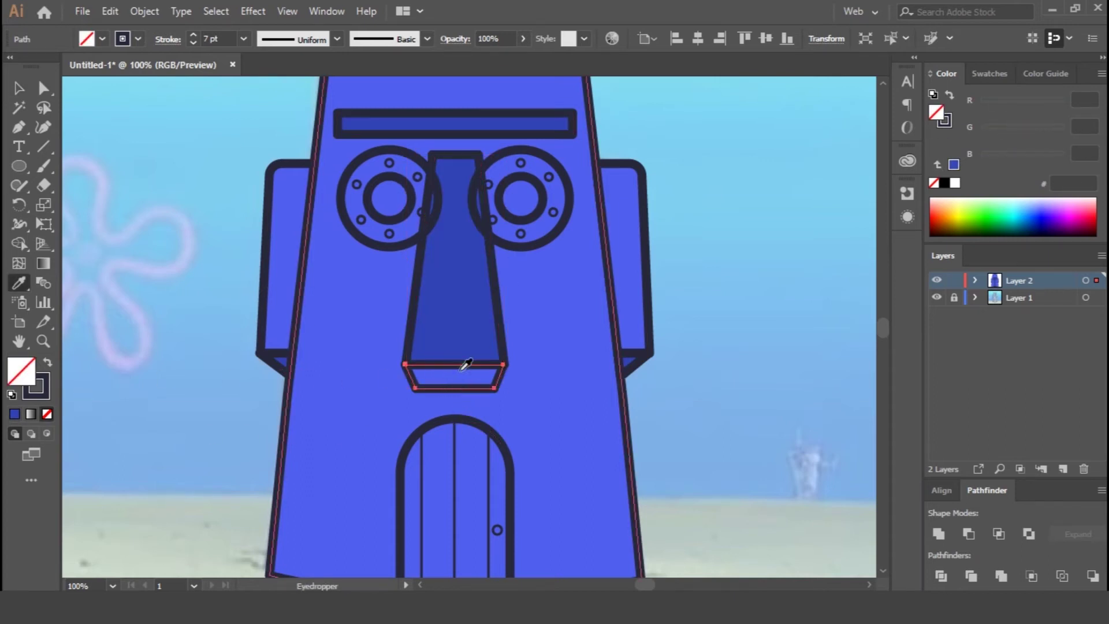
click(478, 304)
double_click(22, 378)
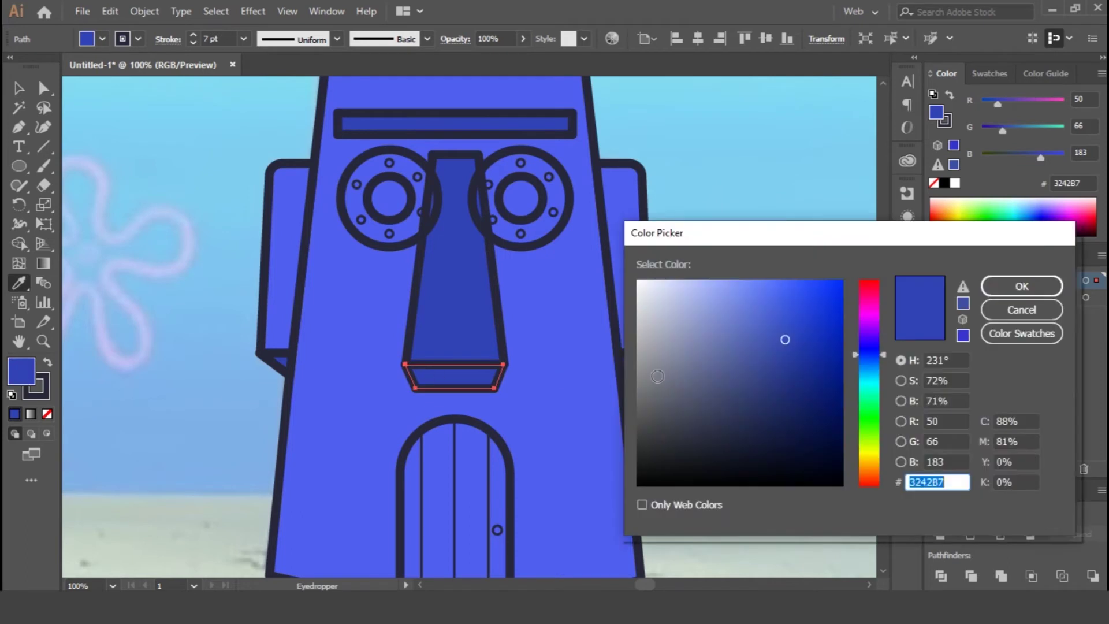
text(2F419B)
click(1022, 286)
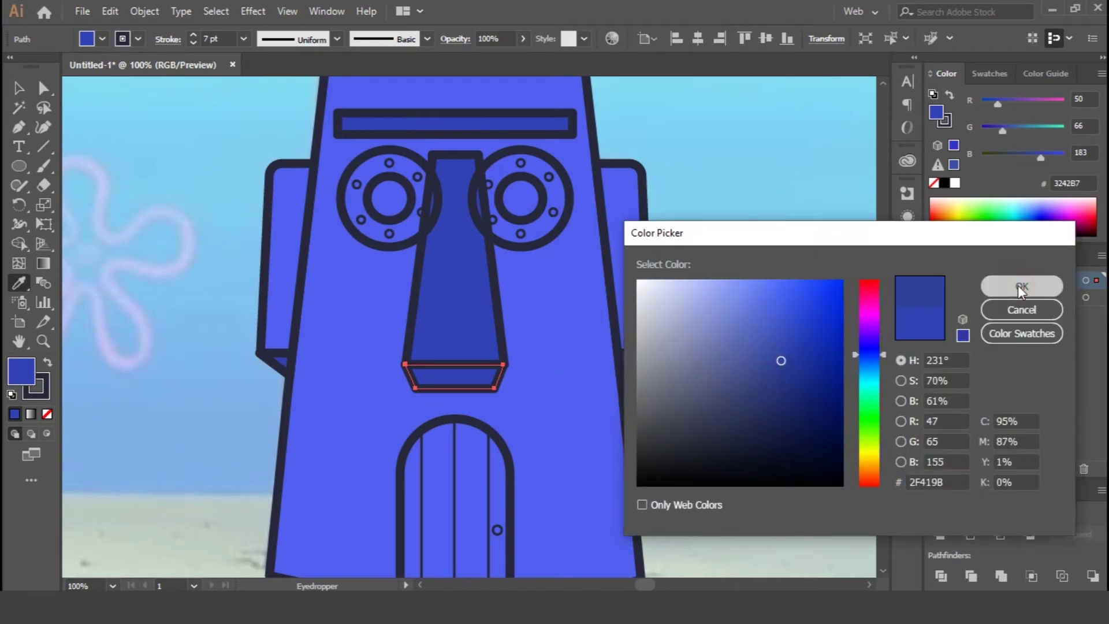
double_click(23, 375)
click(762, 394)
click(1000, 285)
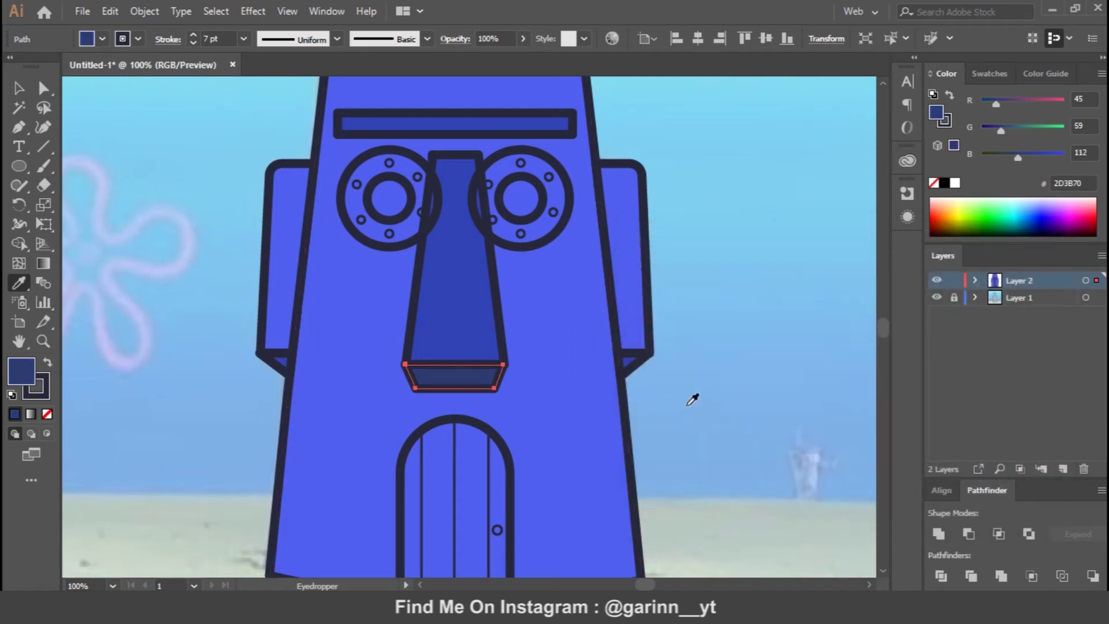
key(v)
click(722, 370)
Step: Ungroup the circles of both round eyes
drag(738, 302, 727, 341)
click(559, 282)
right_click(559, 282)
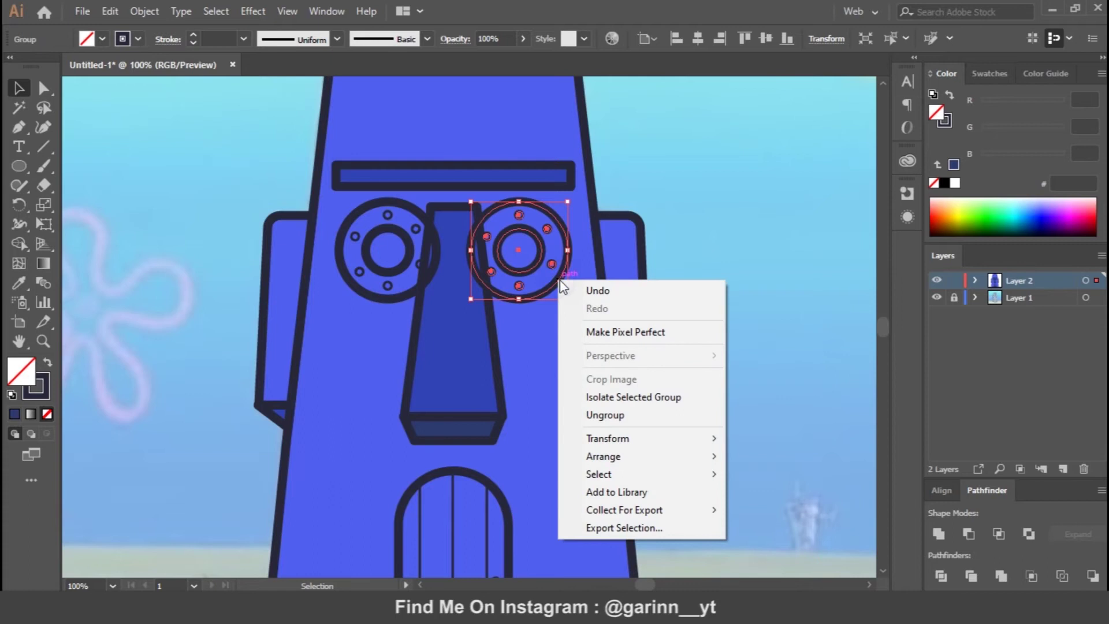
click(636, 415)
click(716, 322)
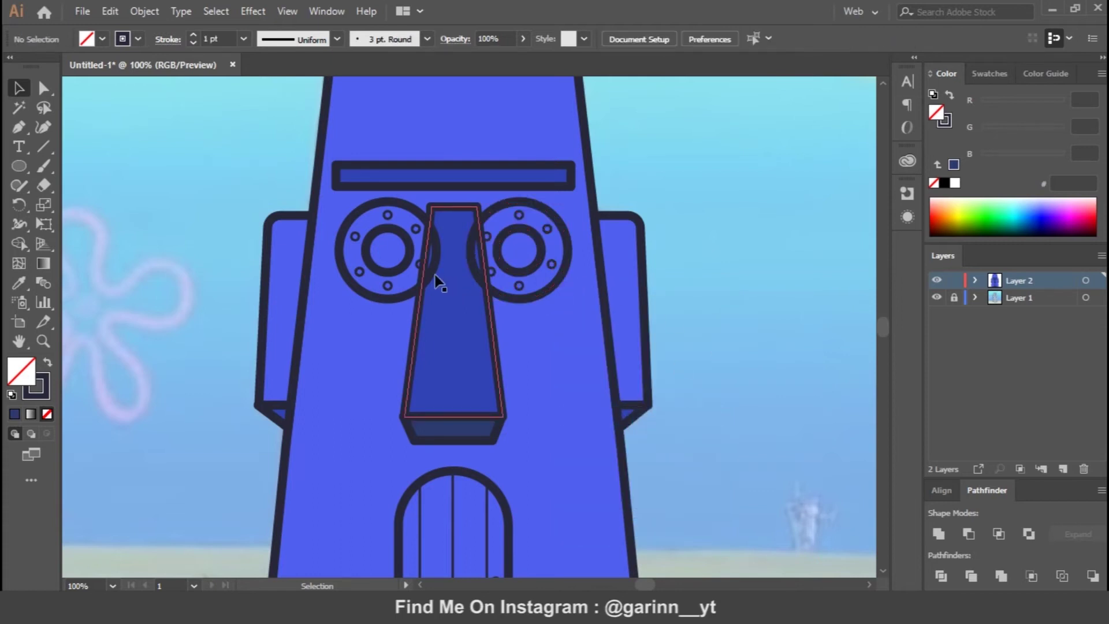
right_click(415, 290)
click(479, 425)
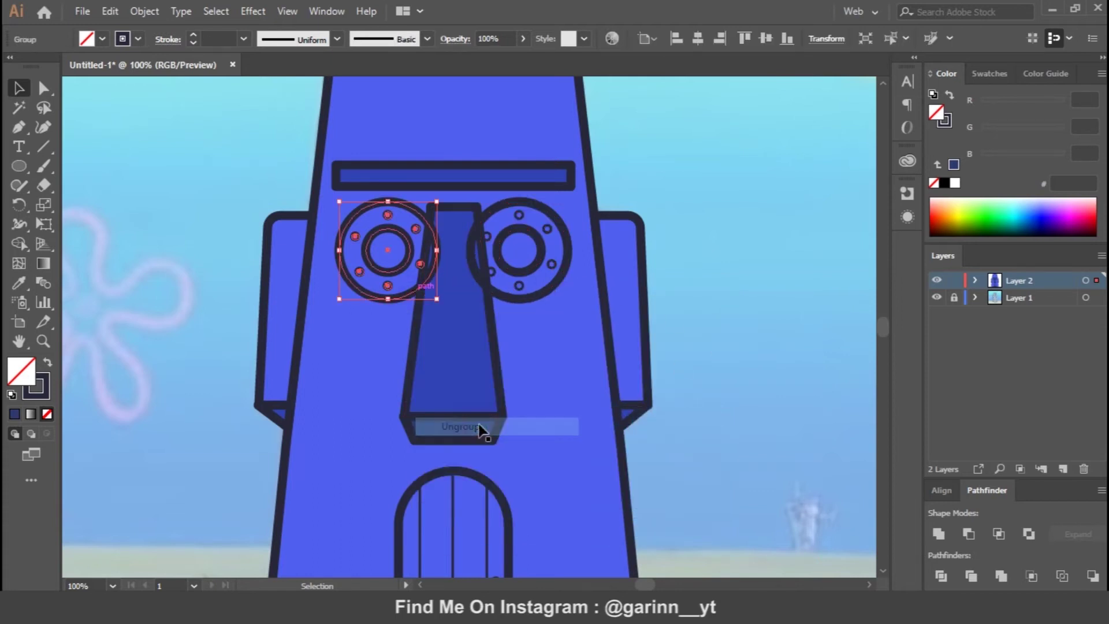
click(725, 257)
Step: Fill the large outer circles of both eyes with a lighter tint of the tower's sampled blue
click(499, 327)
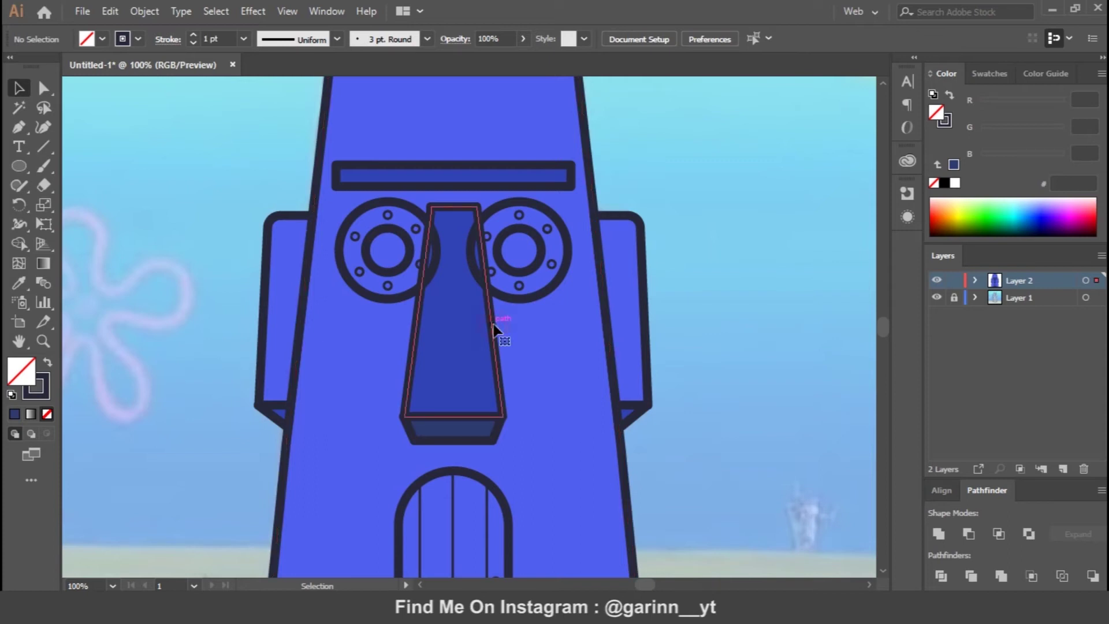
click(584, 259)
click(552, 289)
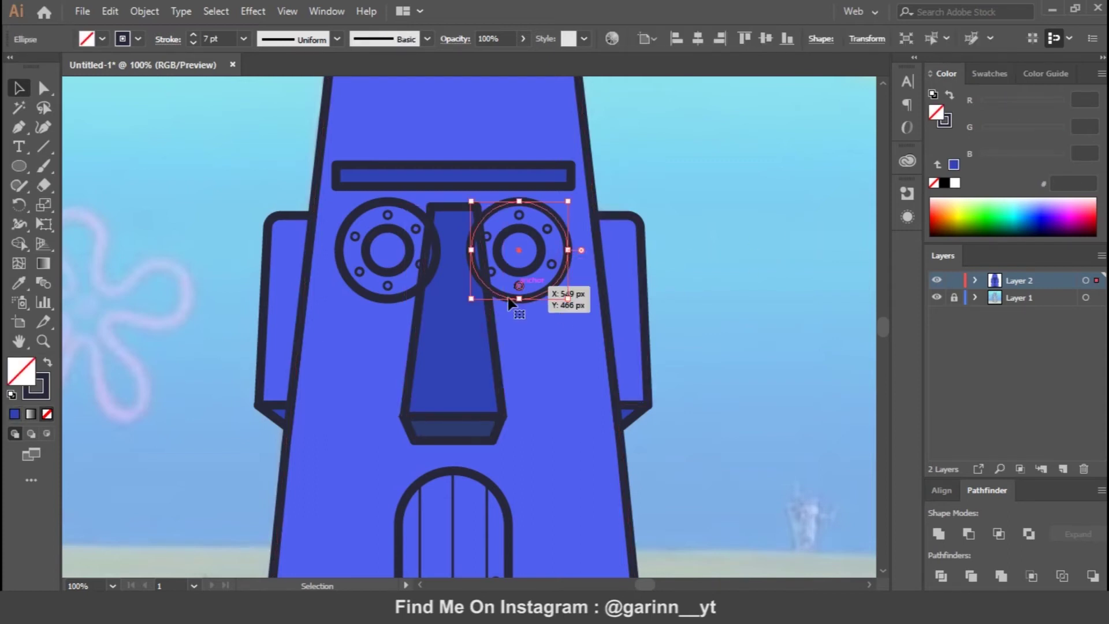
shift+click(356, 285)
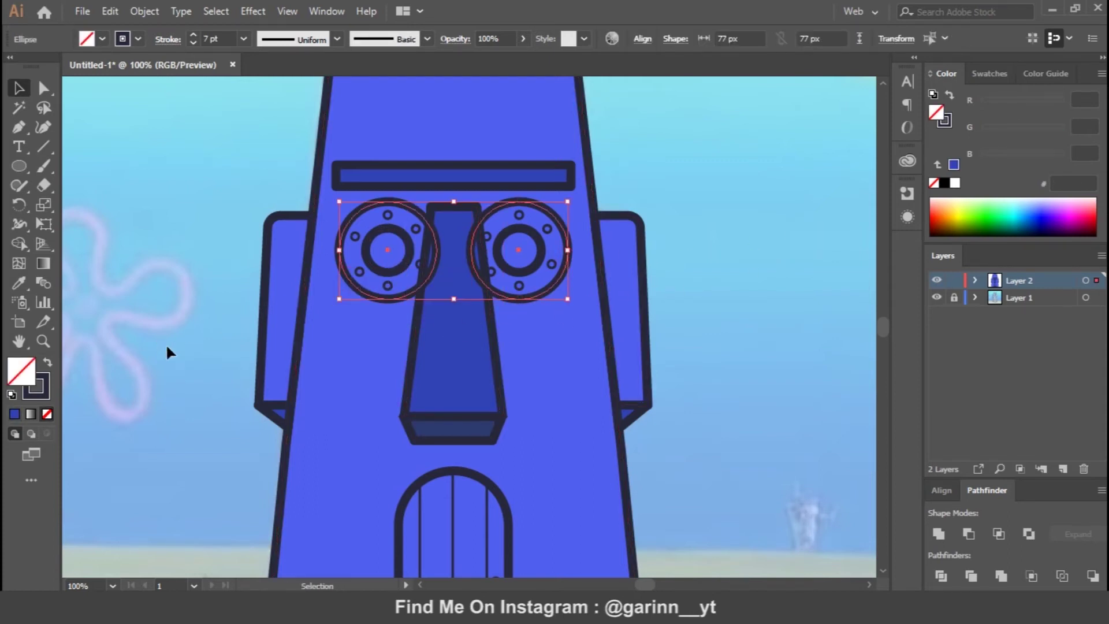
key(i)
click(571, 407)
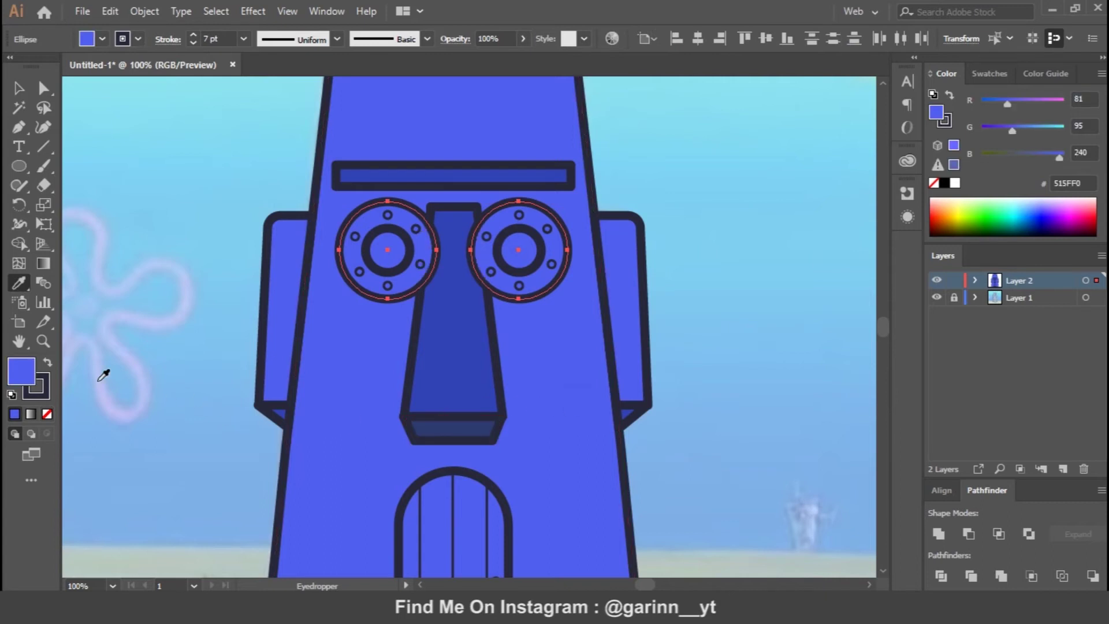
double_click(26, 370)
drag(771, 292, 733, 292)
click(1022, 286)
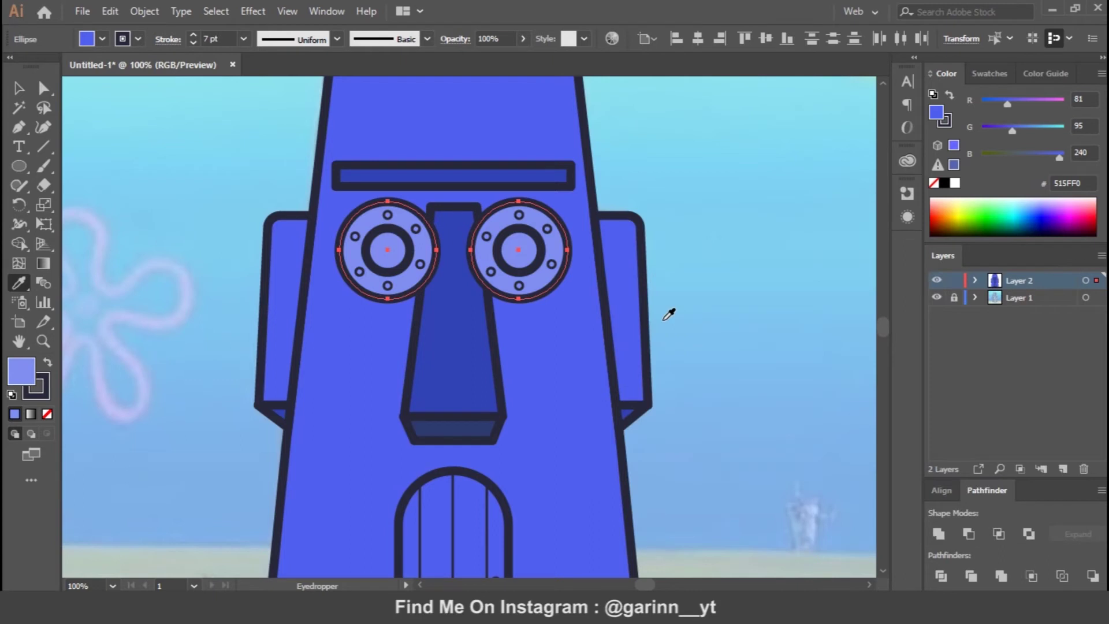
Step: Bring the nose shape in front of both eyes
key(v)
click(498, 363)
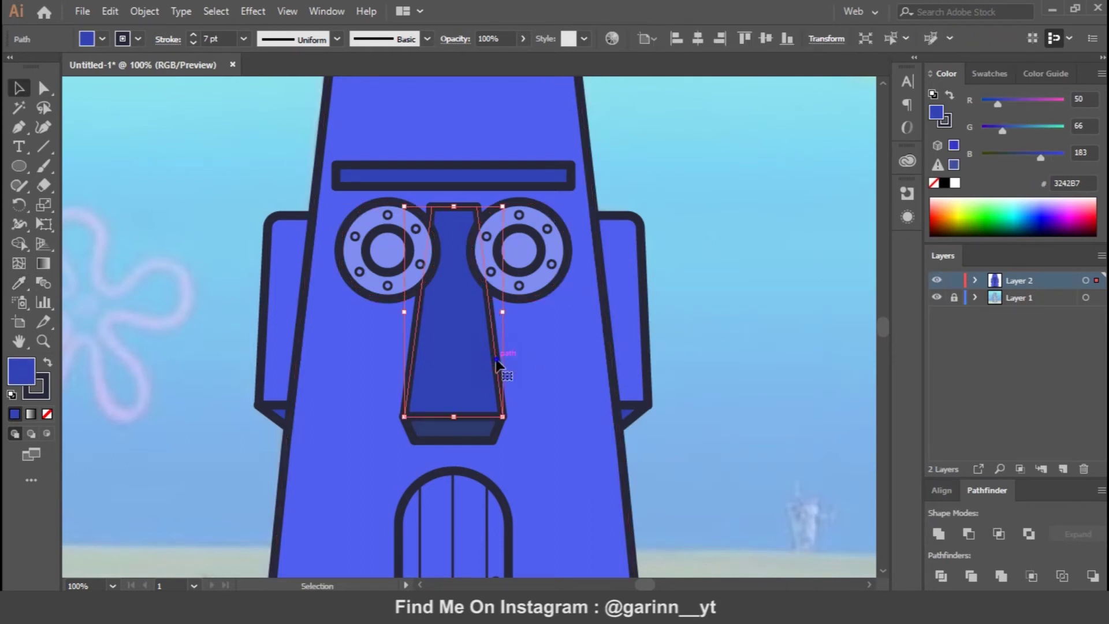
right_click(498, 364)
mouse_move(587, 278)
click(734, 278)
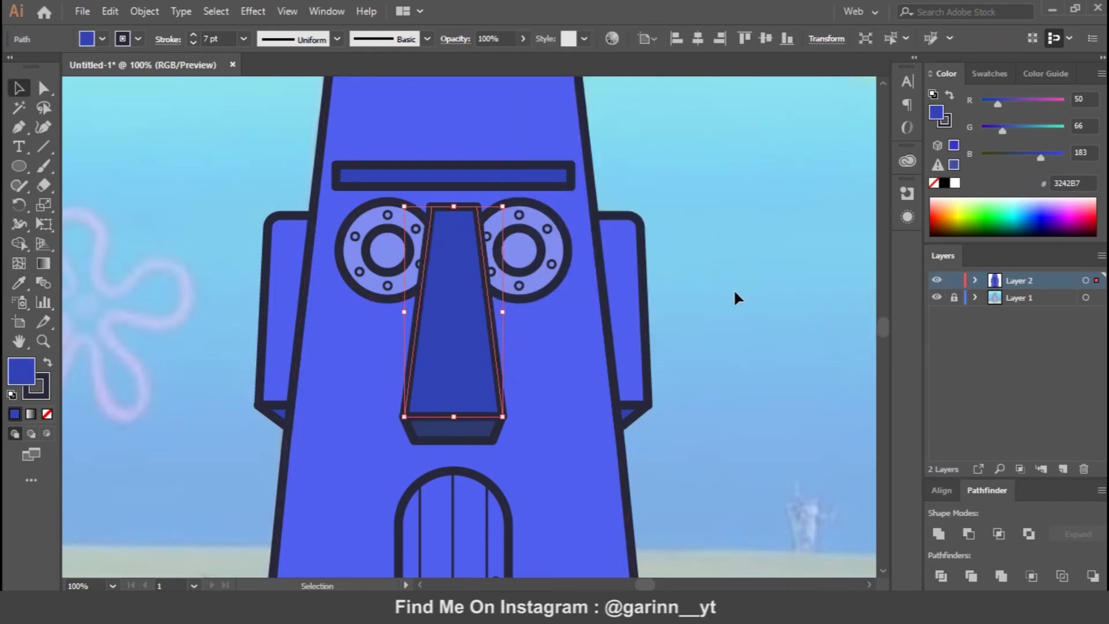
click(745, 296)
Step: Fill the arched door with the muted orange D1863D
key(ctrl+minus)
key(ctrl+minus)
key(ctrl+equal)
key(ctrl+equal)
drag(762, 405, 757, 183)
click(503, 302)
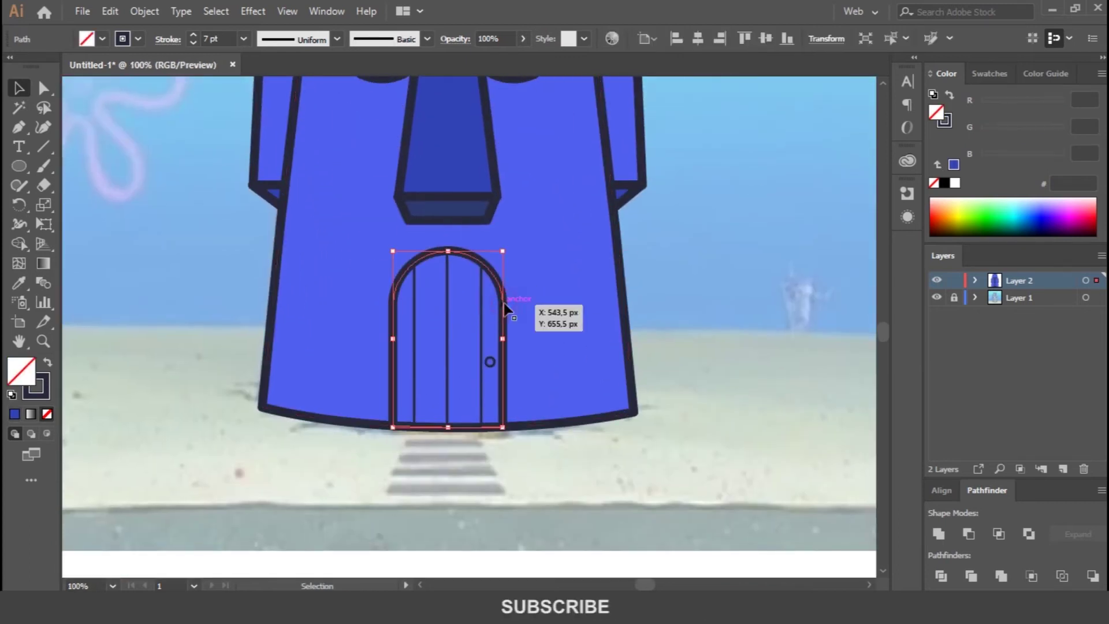
drag(948, 204, 939, 220)
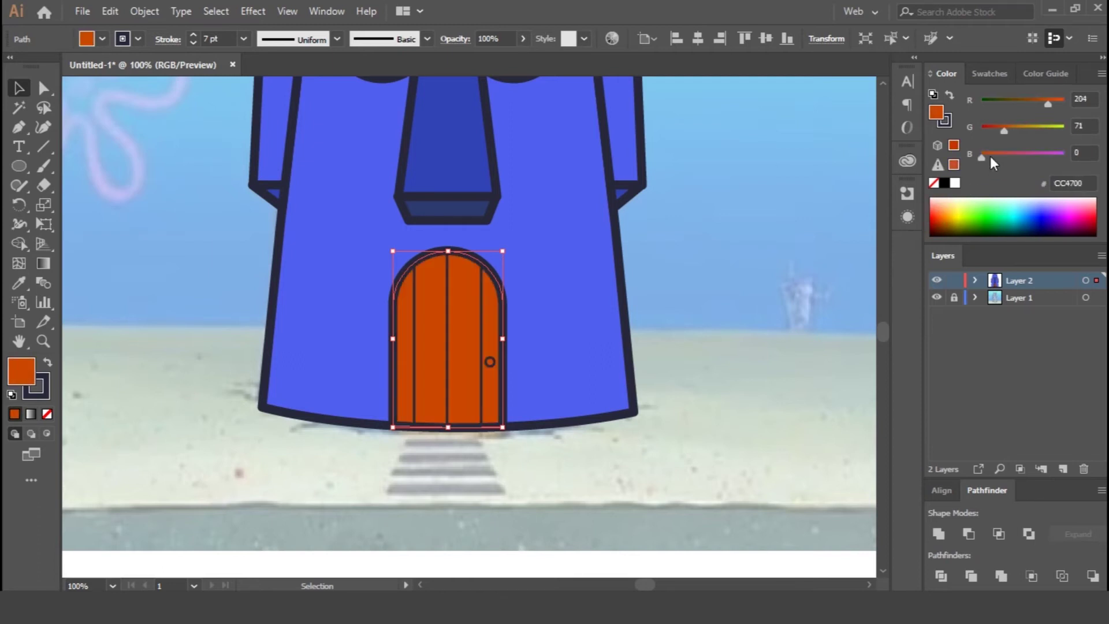
drag(1004, 131, 999, 132)
drag(1052, 103, 1058, 103)
click(950, 203)
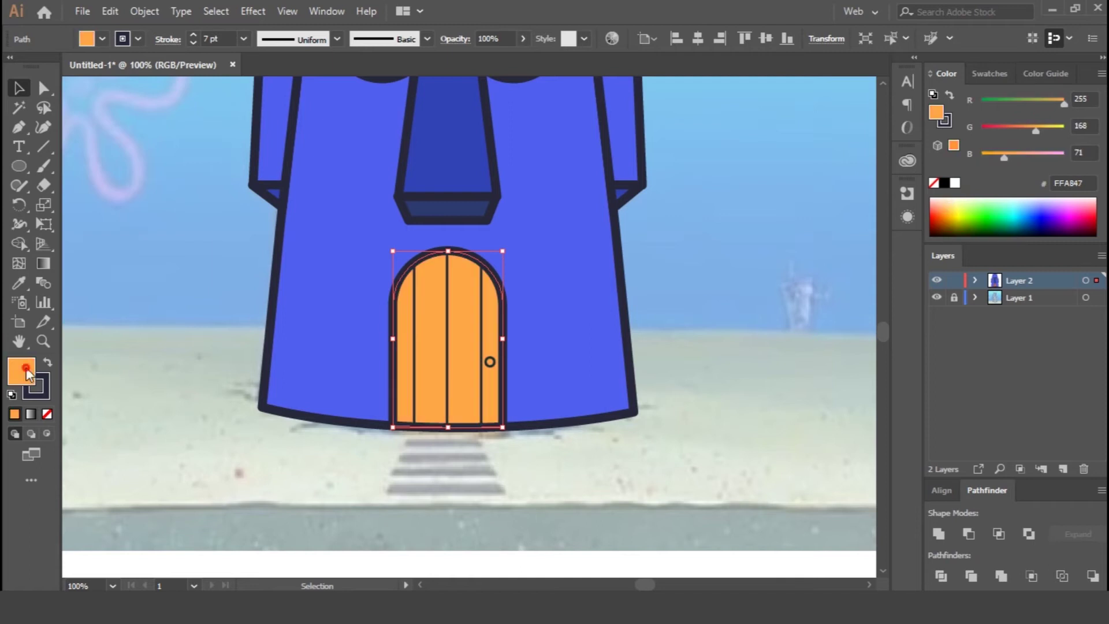
double_click(23, 369)
drag(779, 304, 784, 316)
click(1007, 292)
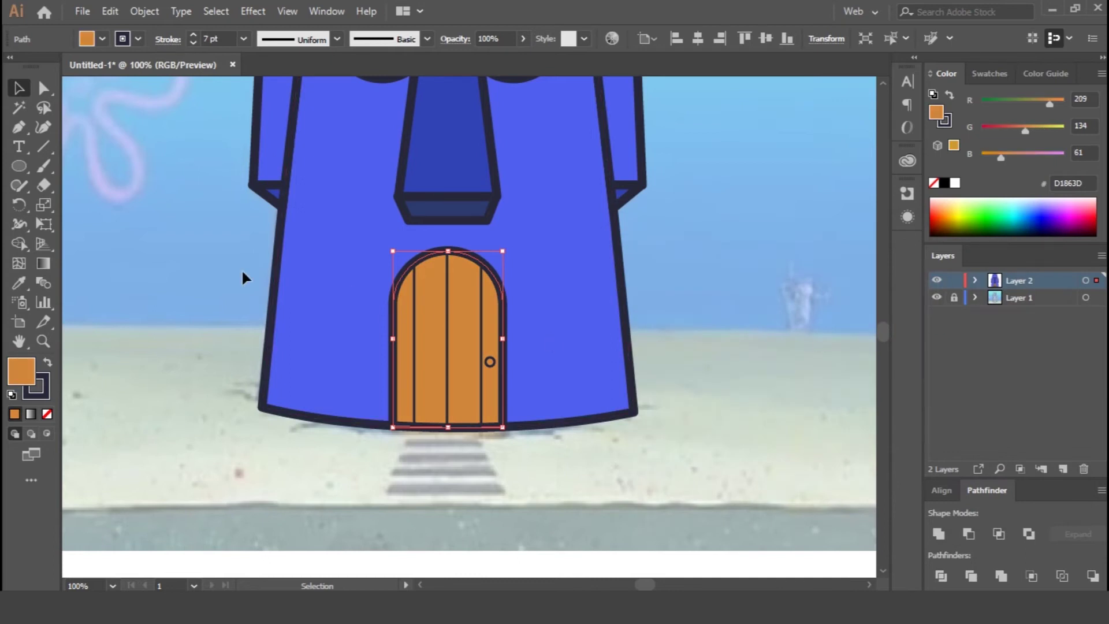
Step: Fit the artboard in view and hide the reference image on Layer 1
click(734, 294)
key(ctrl+0)
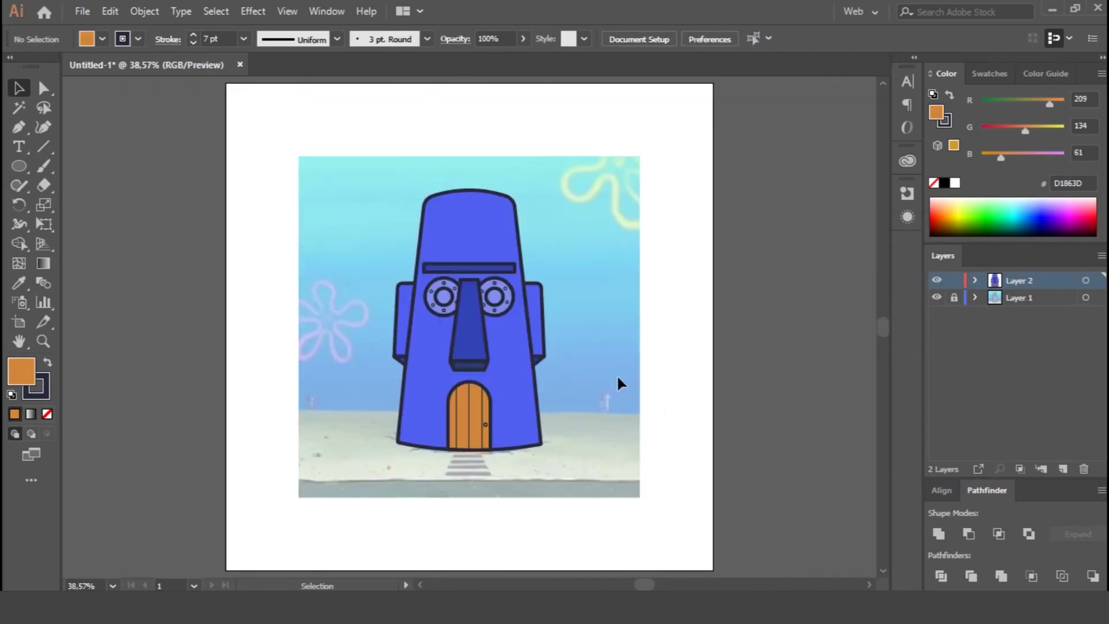
click(936, 298)
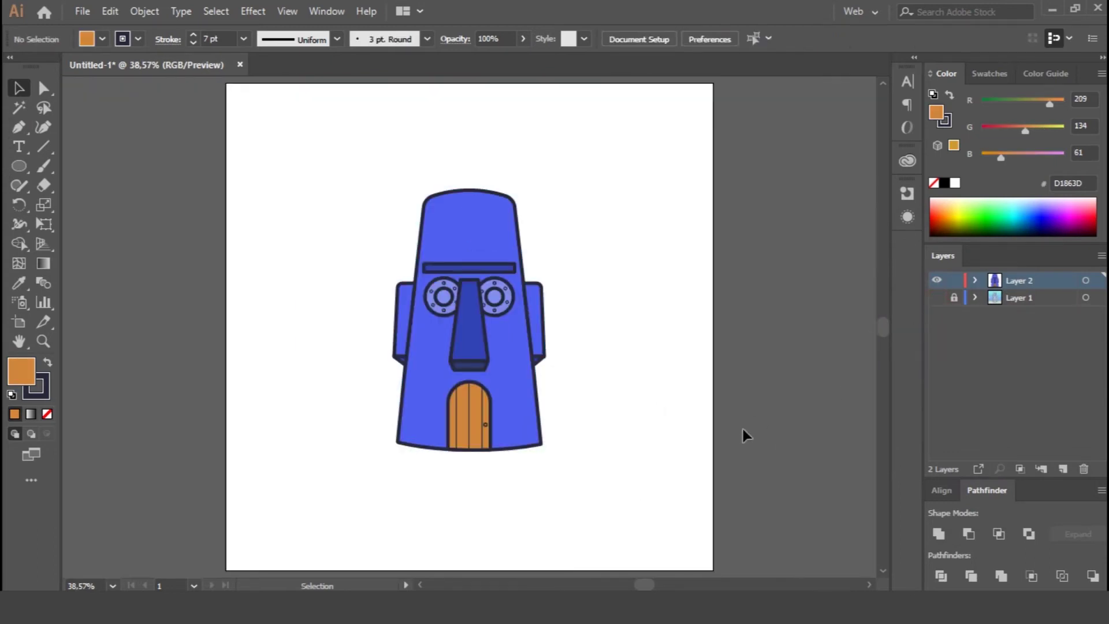
click(517, 247)
key(ctrl)
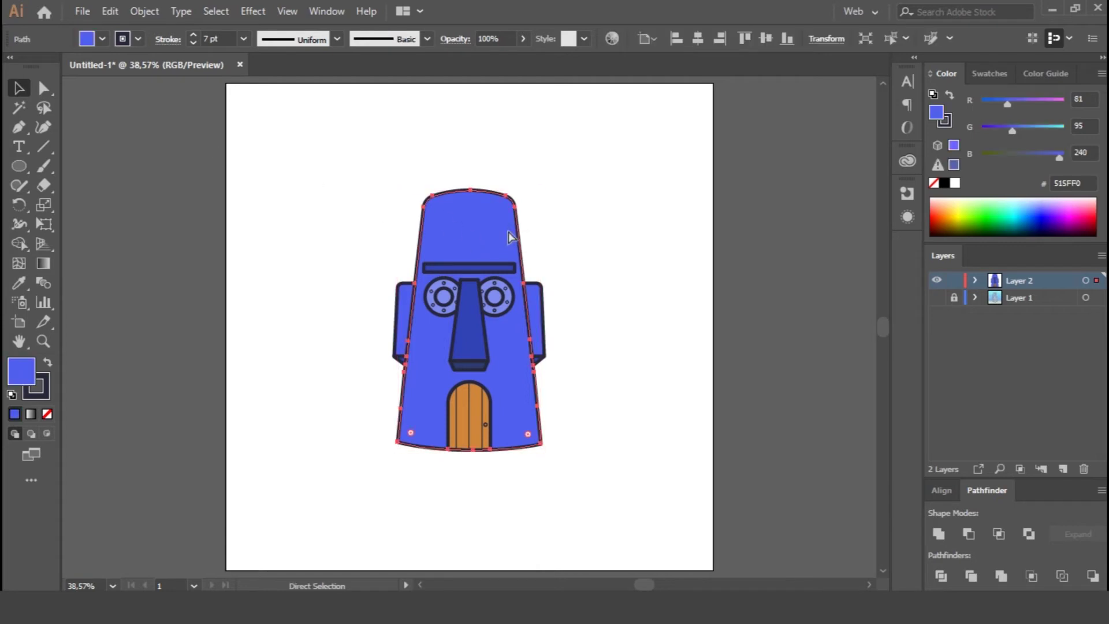
key(ctrl+plus)
key(ctrl+plus)
click(274, 176)
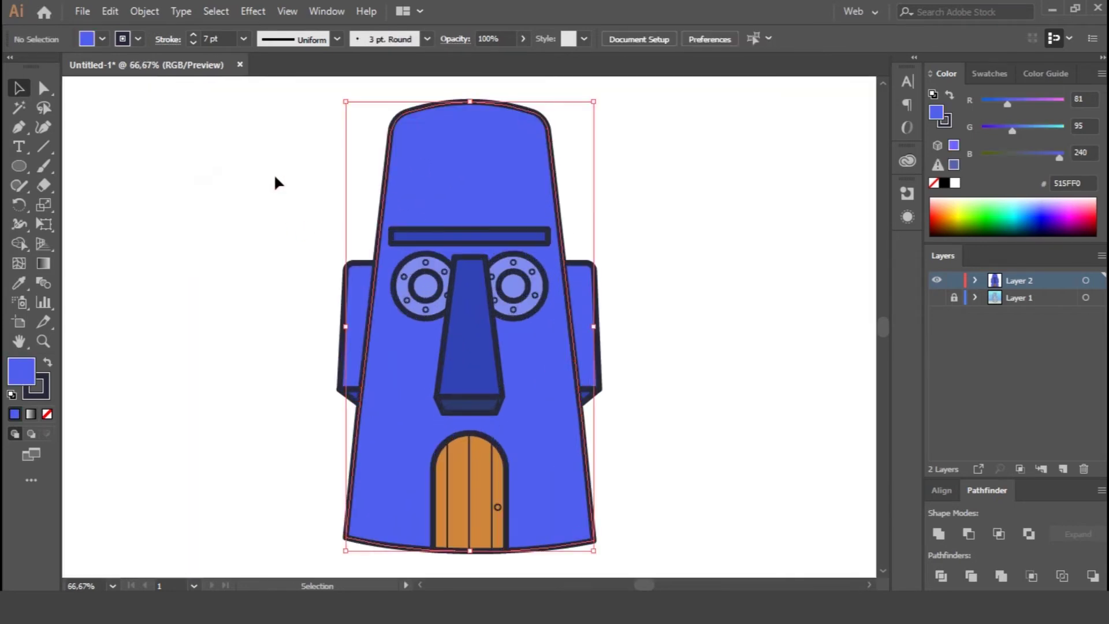
click(389, 152)
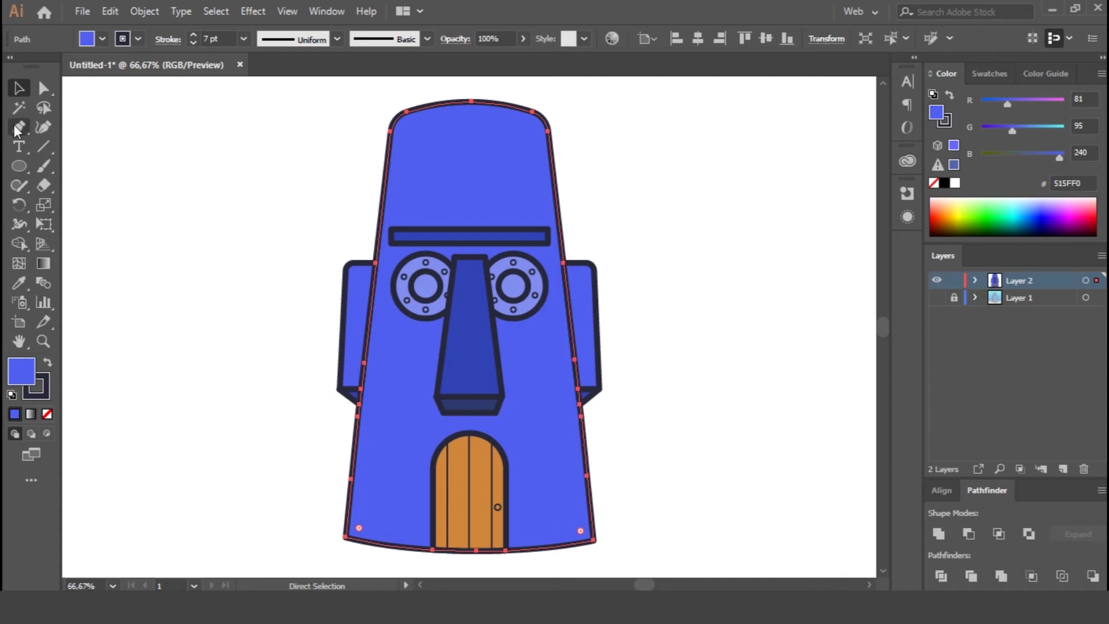
key(a)
click(634, 189)
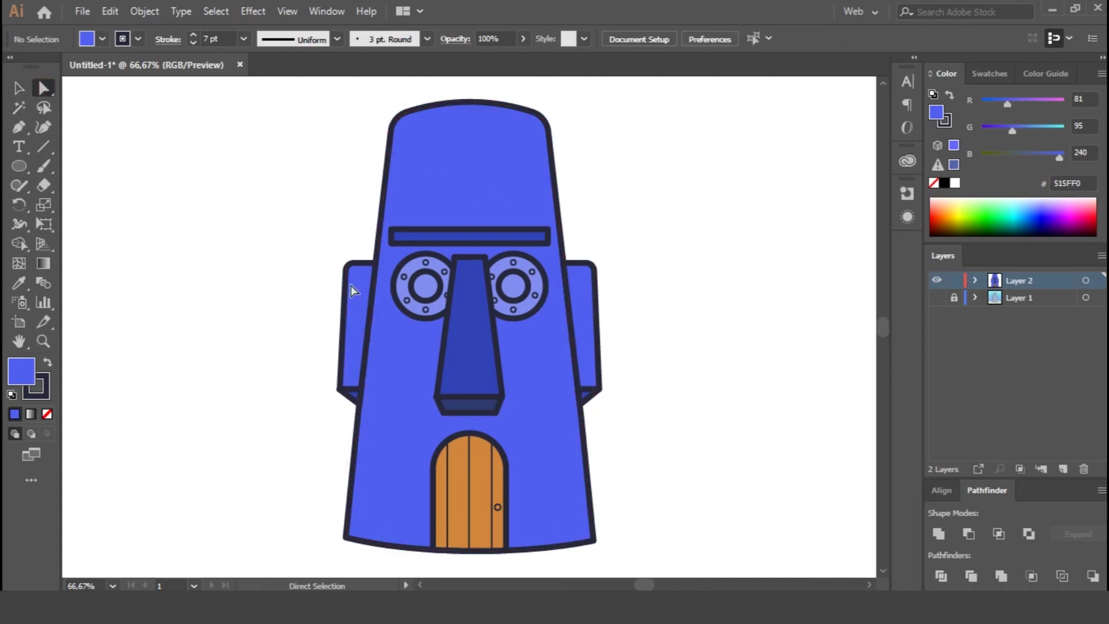
click(551, 133)
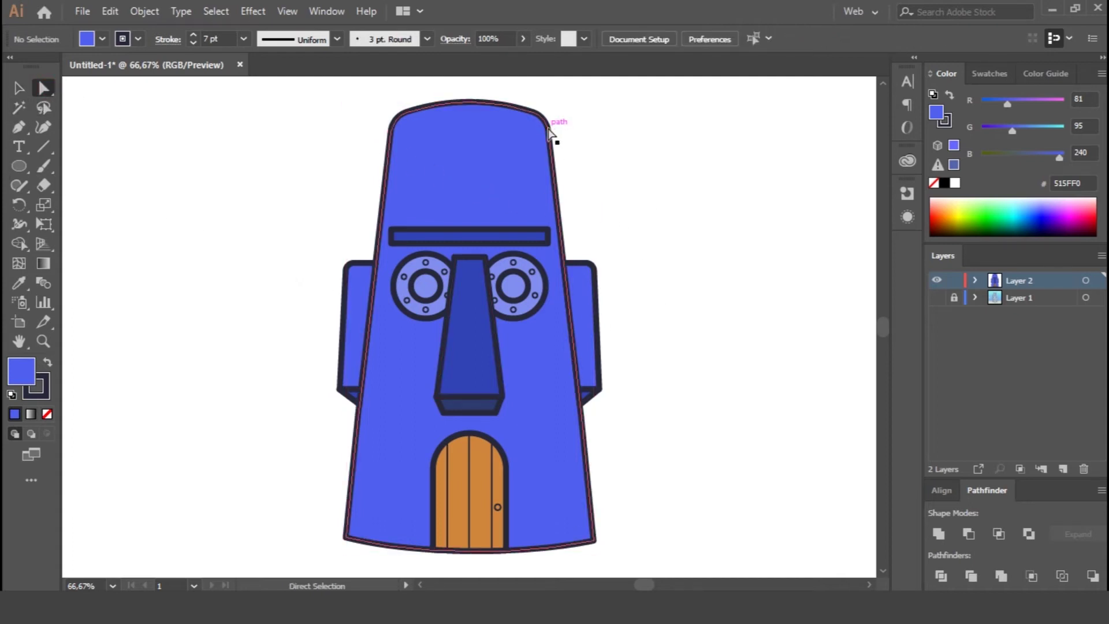
click(472, 103)
ctrl+click(619, 130)
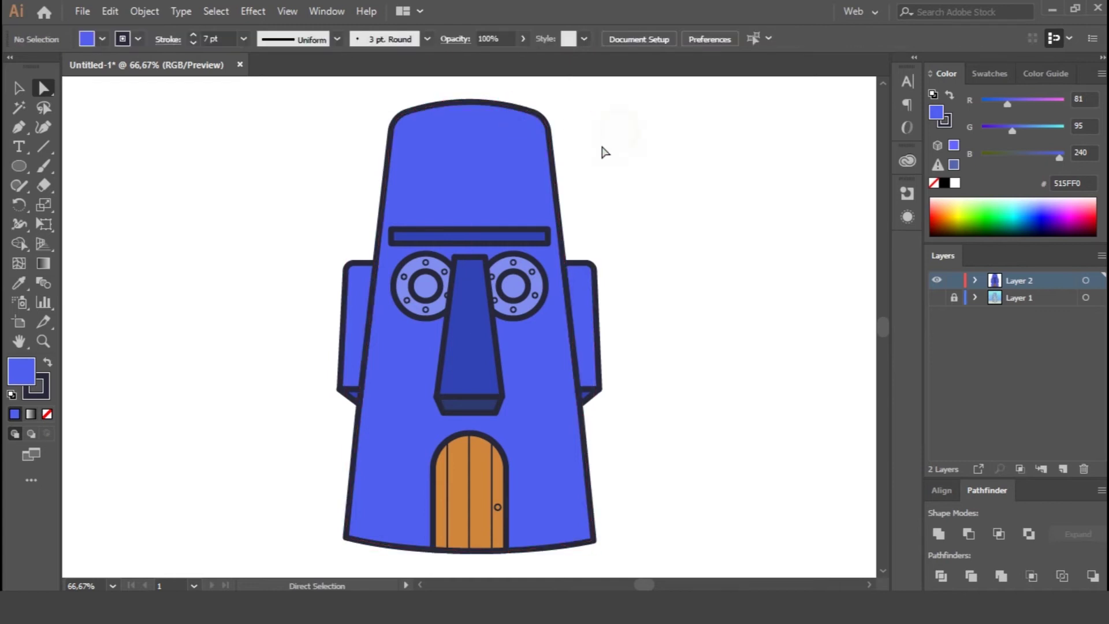
Step: Set the brow bar's stroke to 5 pt and reduce its height slightly from the lower edge
click(548, 238)
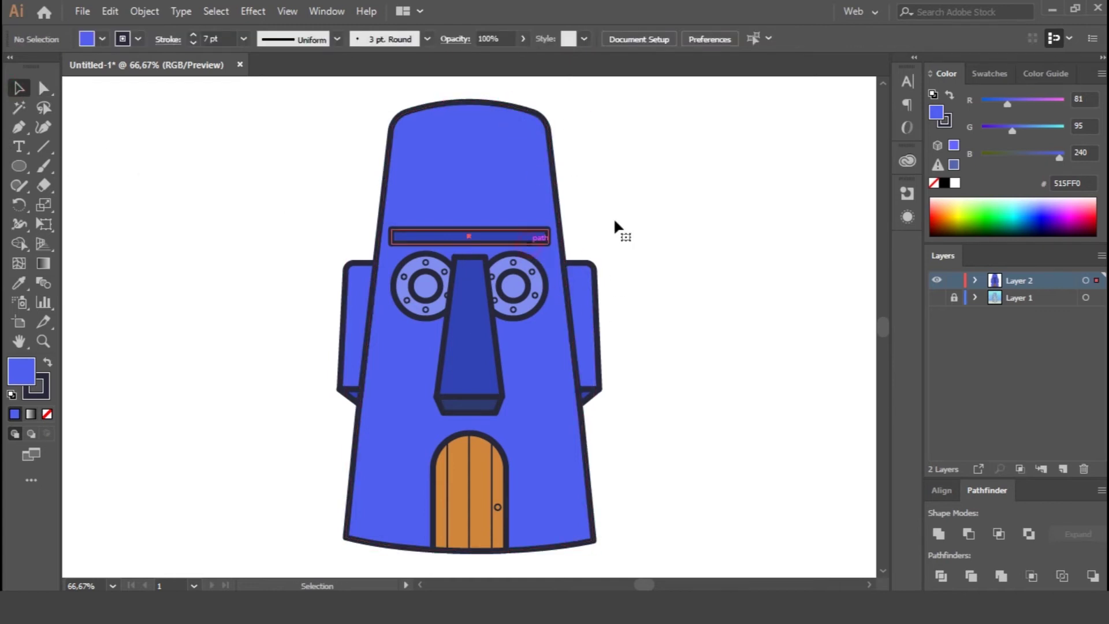
key(ctrl+plus)
key(ctrl+plus)
click(192, 42)
click(192, 42)
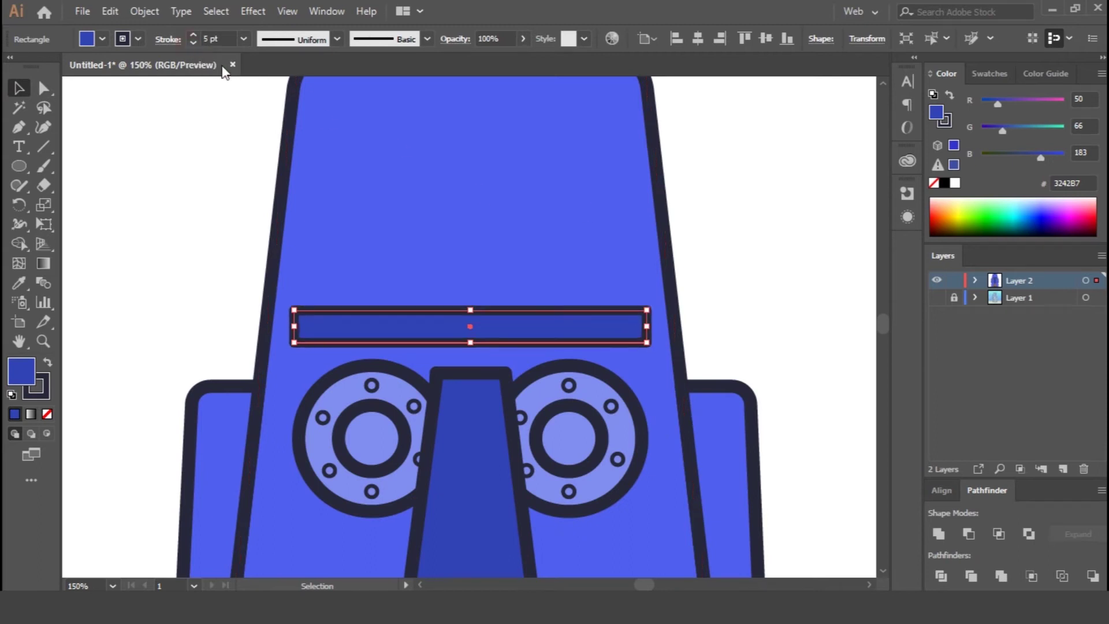
drag(470, 342, 470, 339)
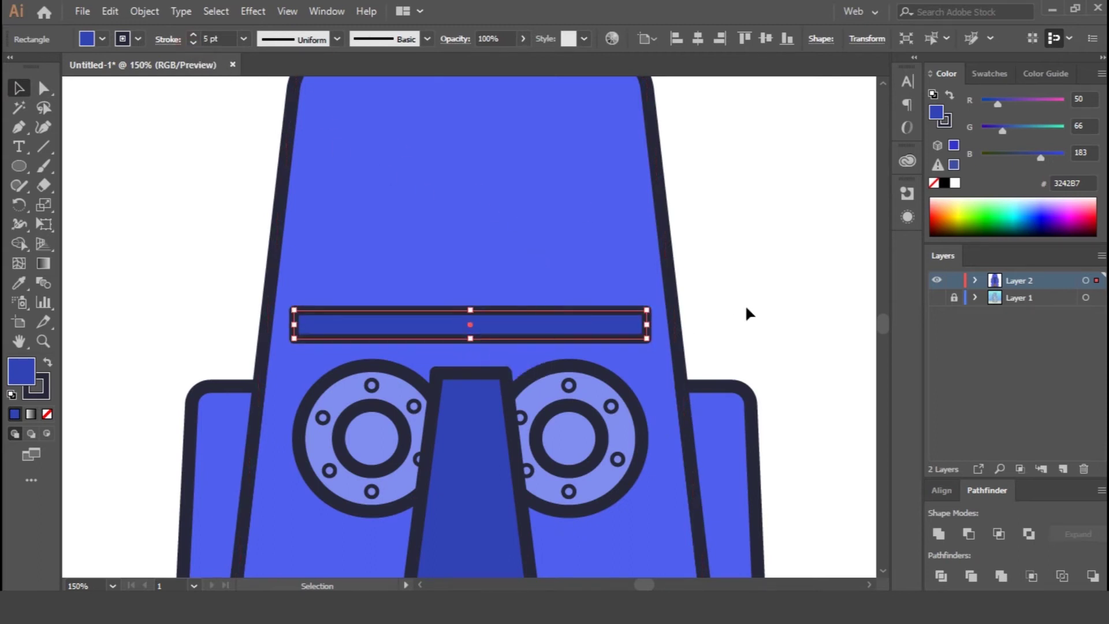
Step: Duplicate the brow bar in place and nudge the copy slightly down so it sticks out below the original
key(ctrl+c)
key(ctrl+f)
key(Down)
key(Down)
key(Down)
key(Down)
key(Down)
key(Down)
key(Down)
key(Down)
key(Down)
key(Down)
key(Down)
key(Down)
key(Down)
key(Down)
key(Down)
key(Down)
key(Down)
key(Down)
key(Up)
key(Up)
key(Up)
key(Up)
key(Up)
key(Up)
key(Up)
key(Up)
key(Up)
key(Up)
key(Up)
key(Up)
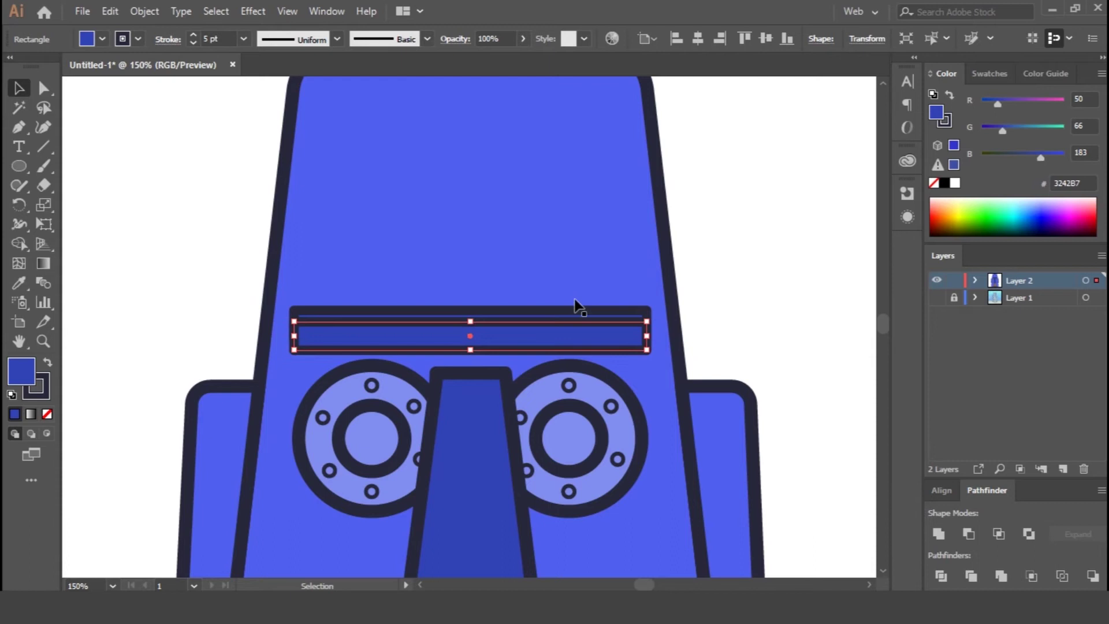
Step: Give the brow copy the dark outline colour 27283A as fill with no stroke, and send it behind the brow bar
click(47, 414)
click(48, 363)
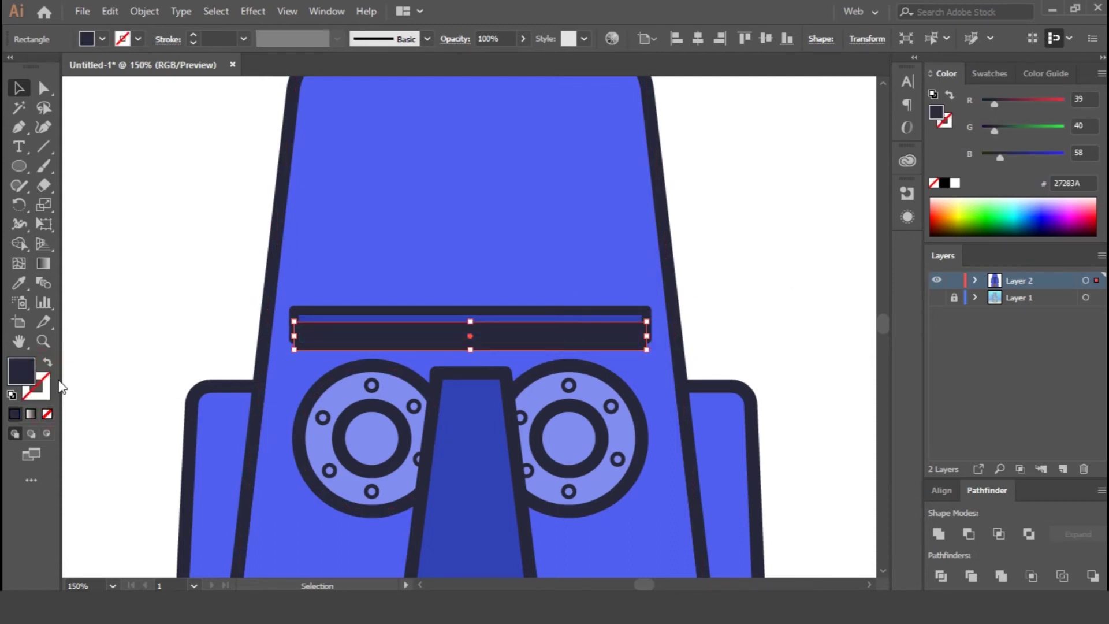
key(ctrl+bracketleft)
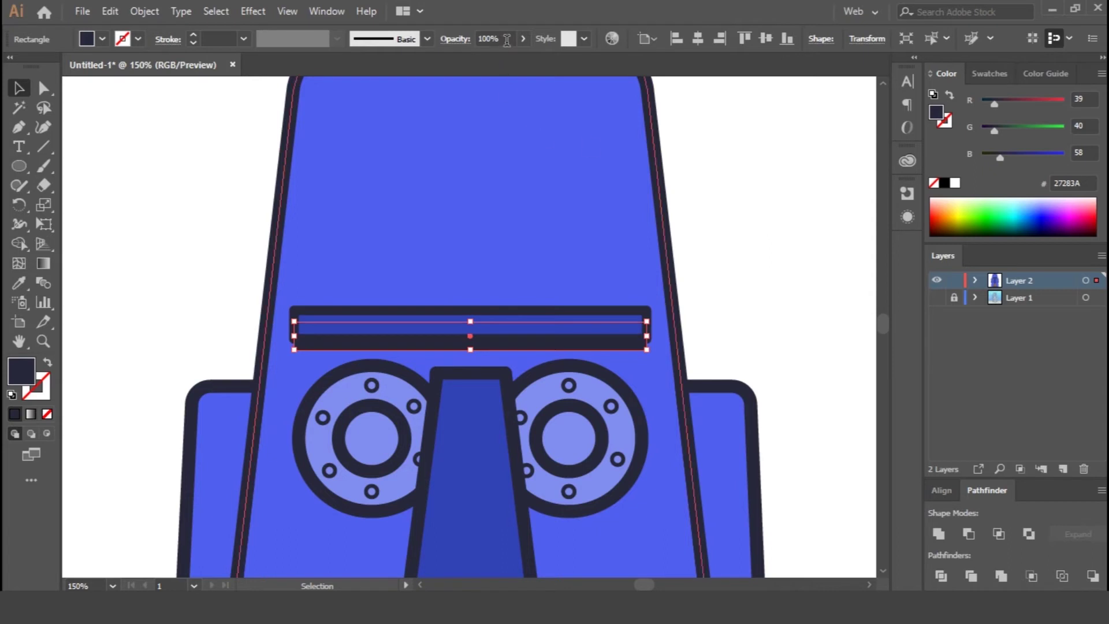
Step: Set the opacity of the shadow under the brow bar to 50%
key(Return)
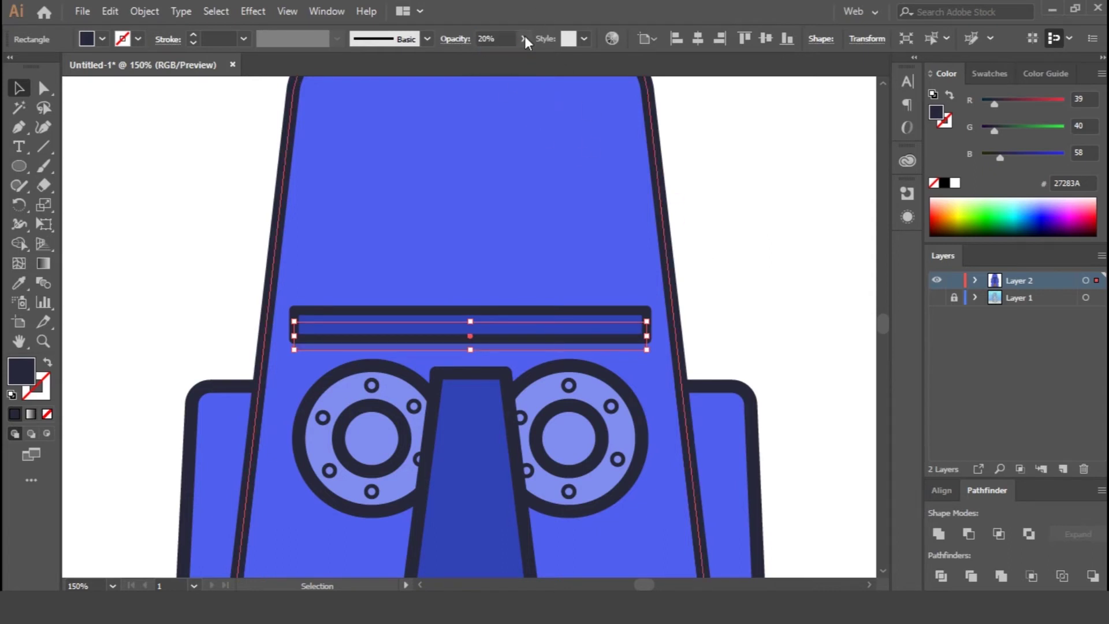
drag(509, 39, 472, 42)
text(50)
key(Return)
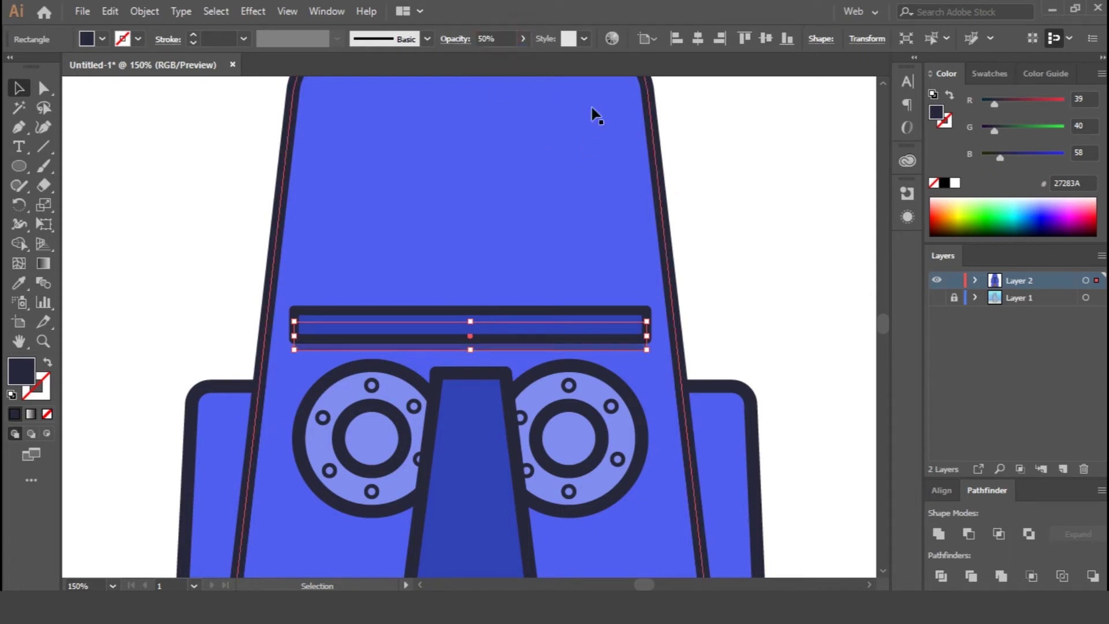
click(750, 203)
Step: Cut a narrow shading strip for the right ear's outer edge by subtracting a left-shifted ear copy with Minus Front
key(ctrl+minus)
drag(726, 349, 725, 230)
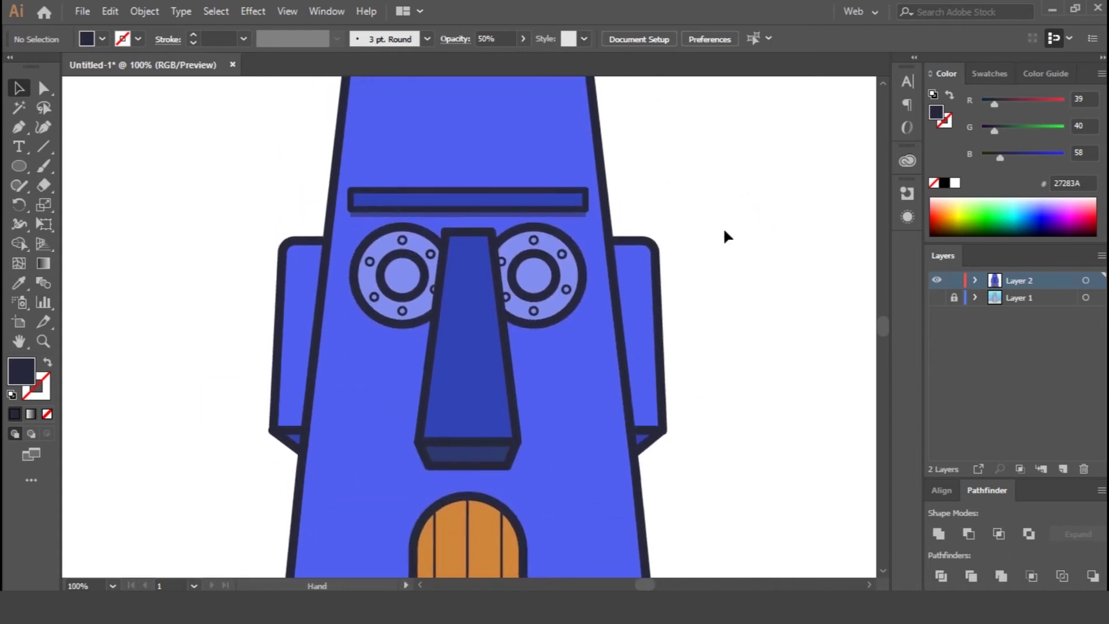
click(658, 305)
drag(634, 328, 618, 331)
click(661, 334)
shift+click(636, 321)
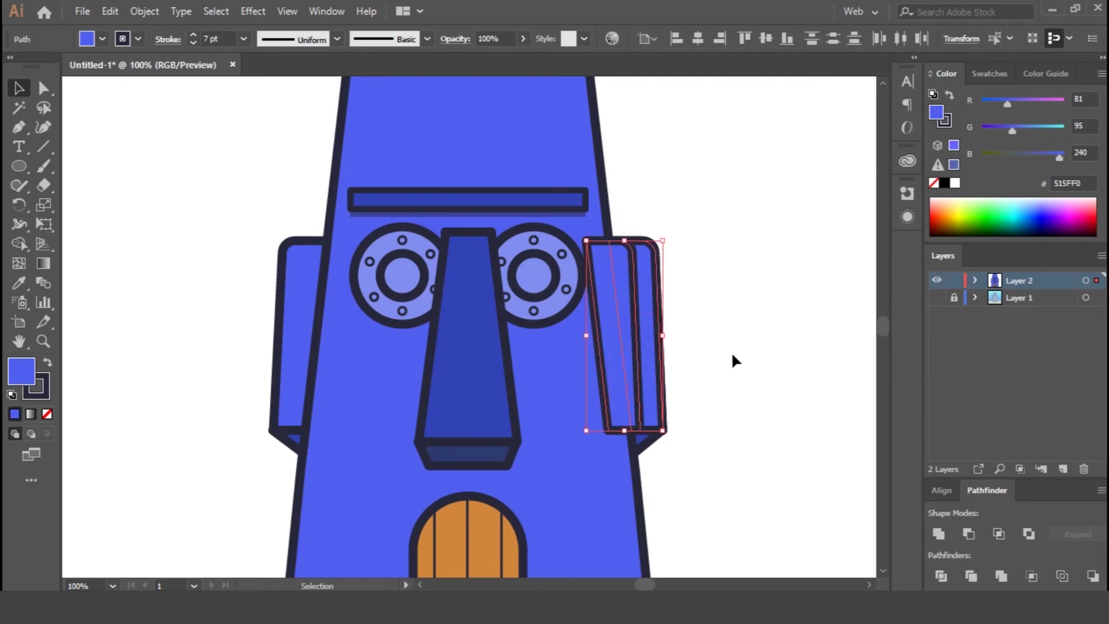
click(967, 535)
Step: Apply the brow shadow's dark 50% opacity fill to the right ear's shading strip using the Eyedropper
key(i)
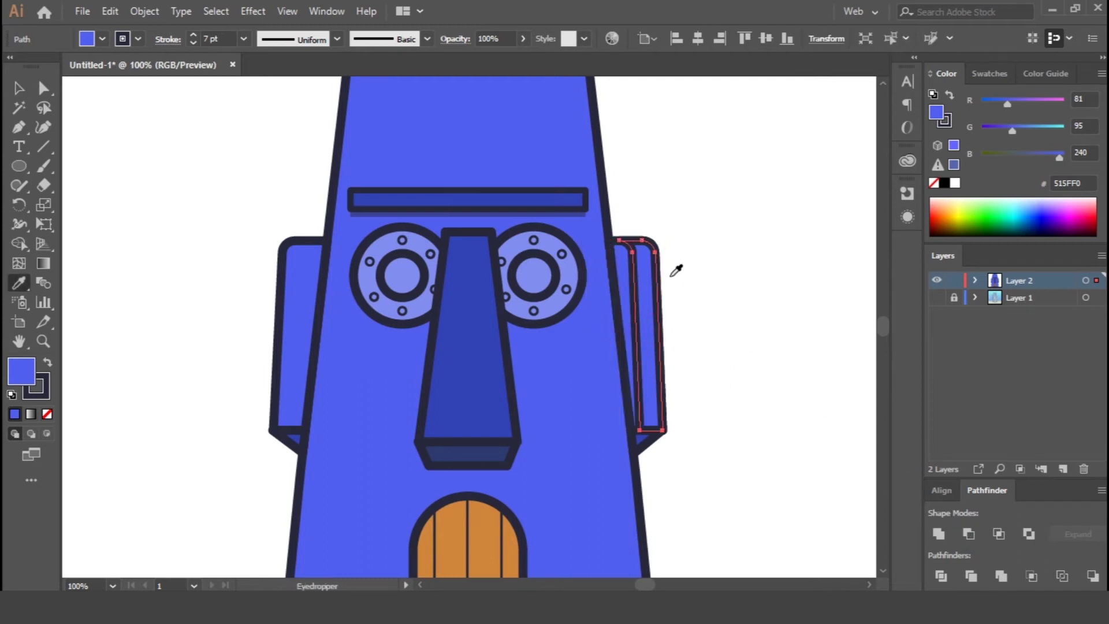
click(562, 214)
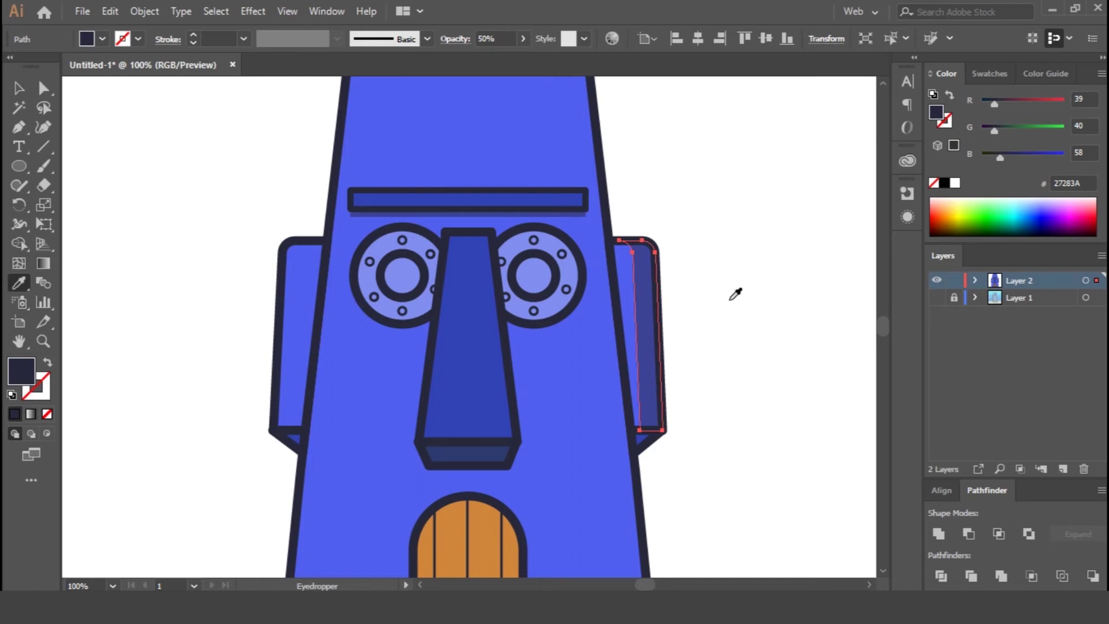
key(v)
click(735, 332)
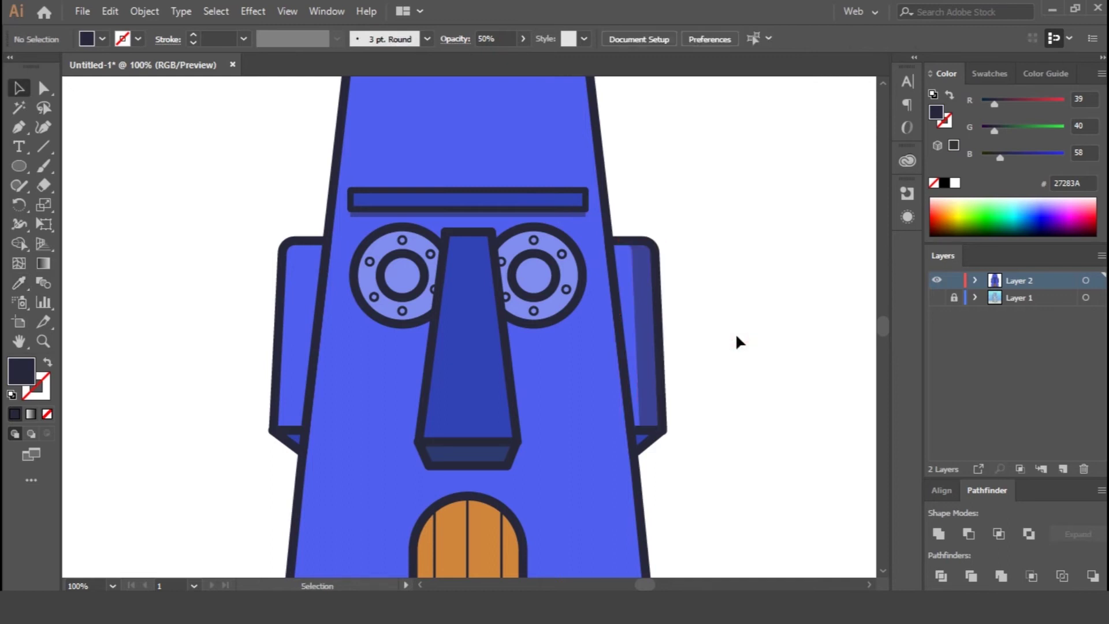
Step: Set the opacity of the right ear's shading strip to 20% and raise it to 30%
click(646, 345)
text(20)
key(Return)
click(785, 322)
click(648, 341)
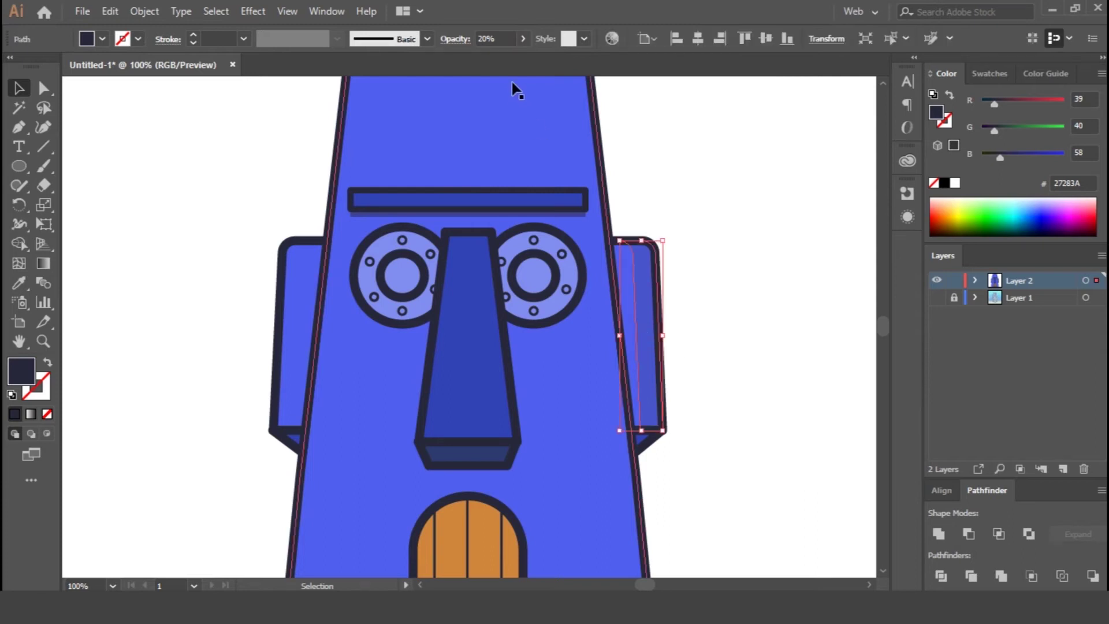
click(751, 248)
Step: Cut a narrow highlight strip for the left ear's outer edge by subtracting a right-shifted ear copy with Minus Front
click(286, 312)
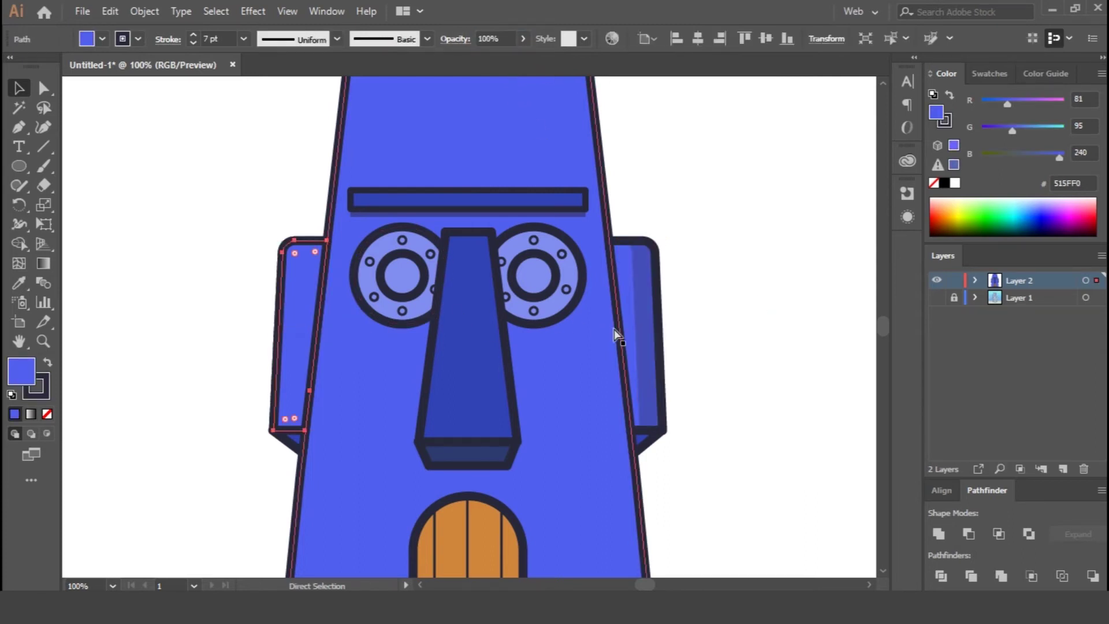
drag(291, 303, 318, 304)
click(283, 292)
shift+click(304, 290)
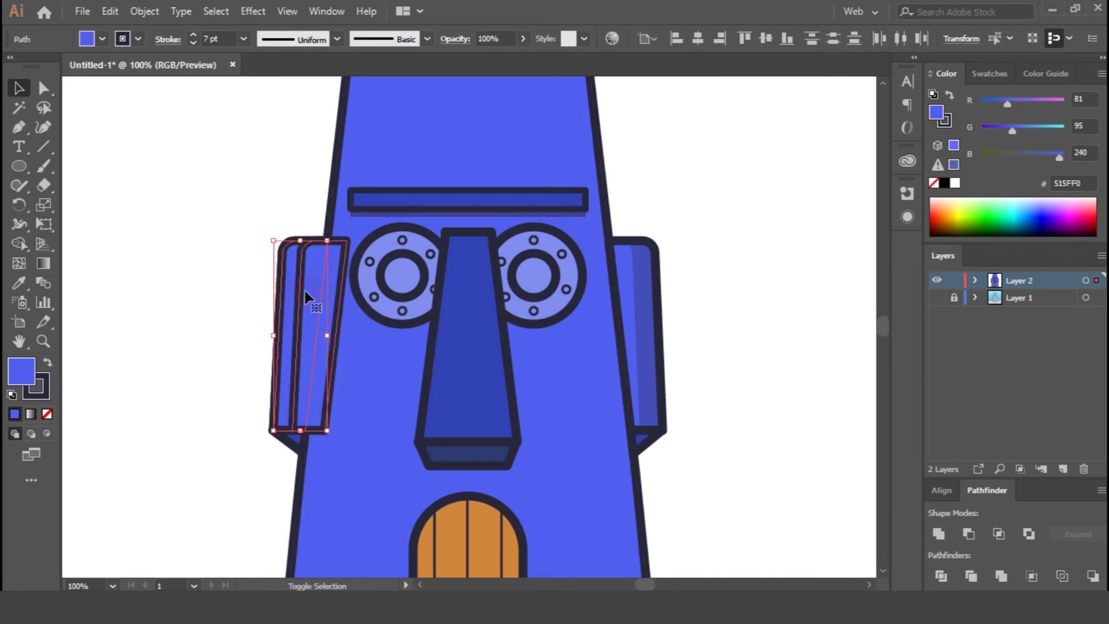
click(969, 536)
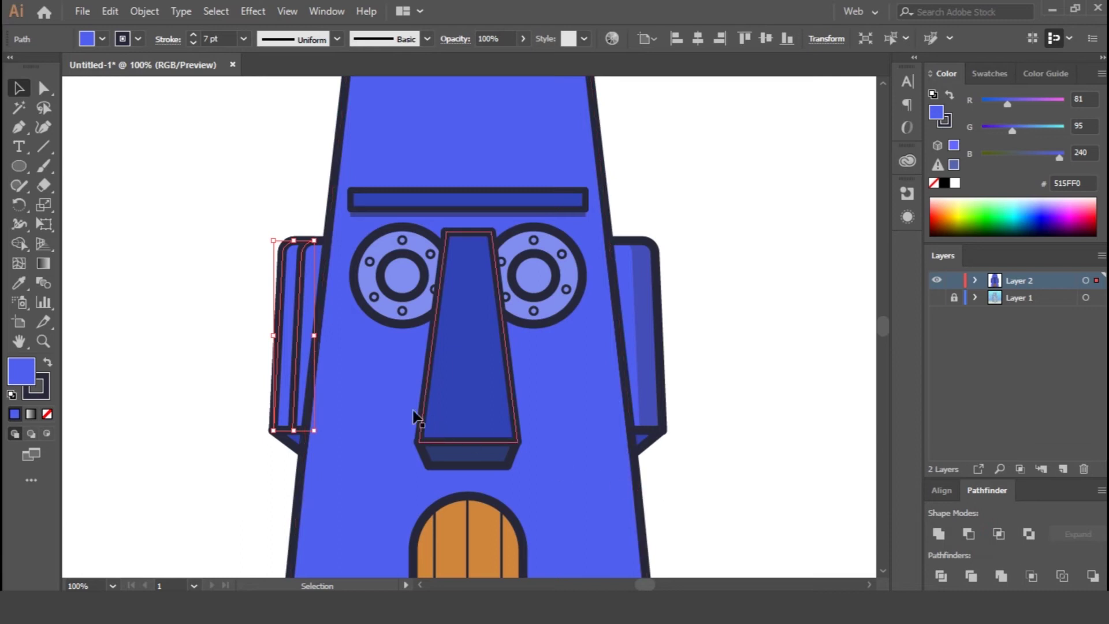
Step: Give the left ear's highlight strip a white fill with no stroke and 20% opacity
click(43, 387)
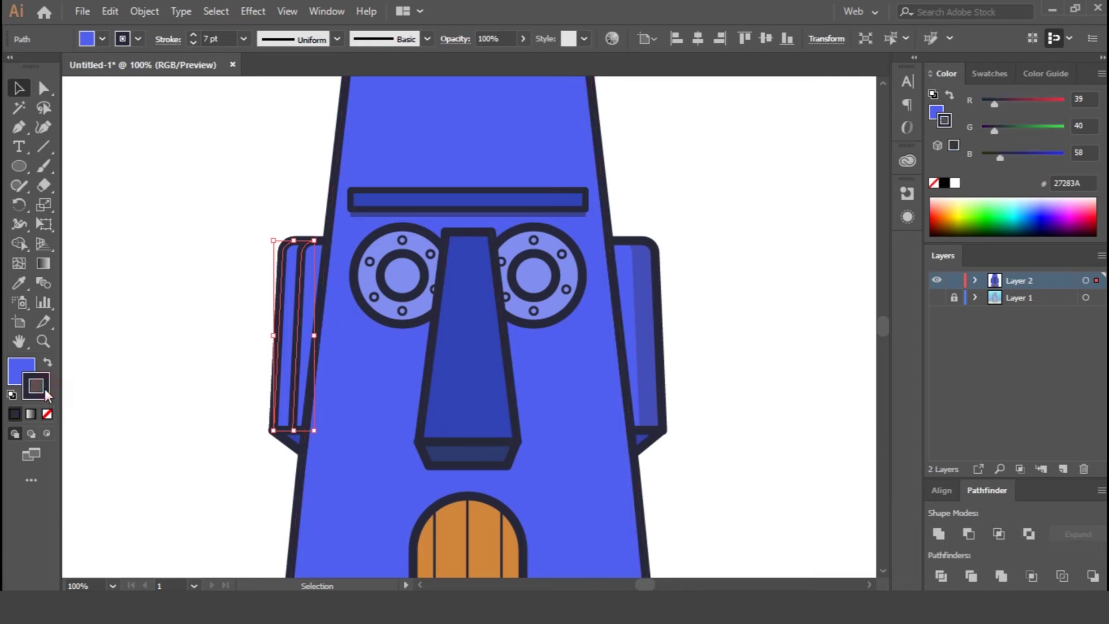
click(47, 414)
click(23, 370)
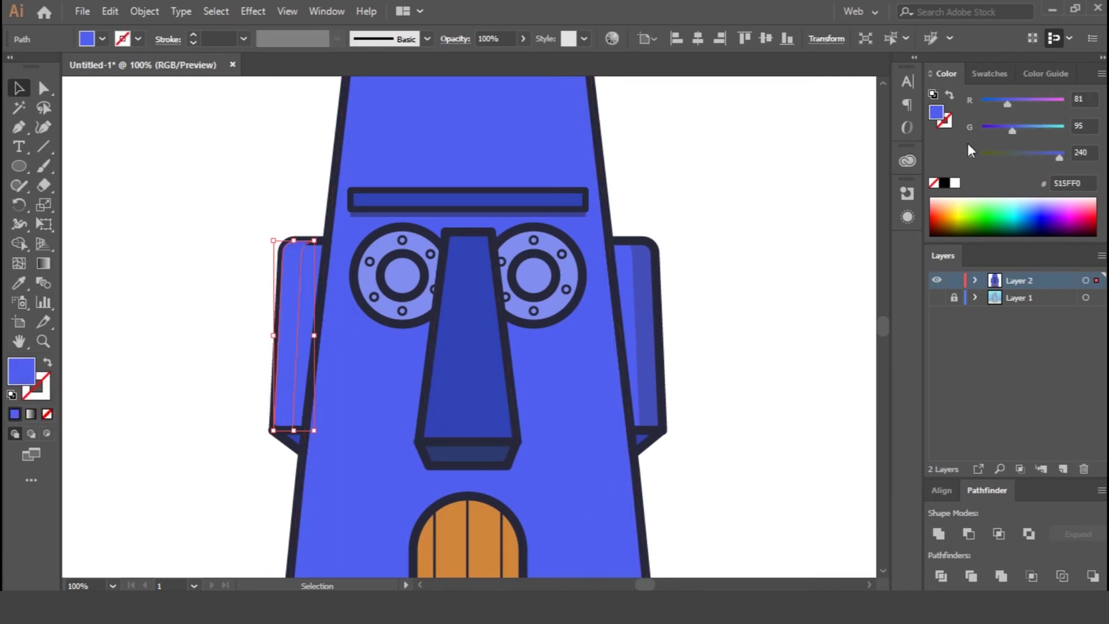
click(956, 183)
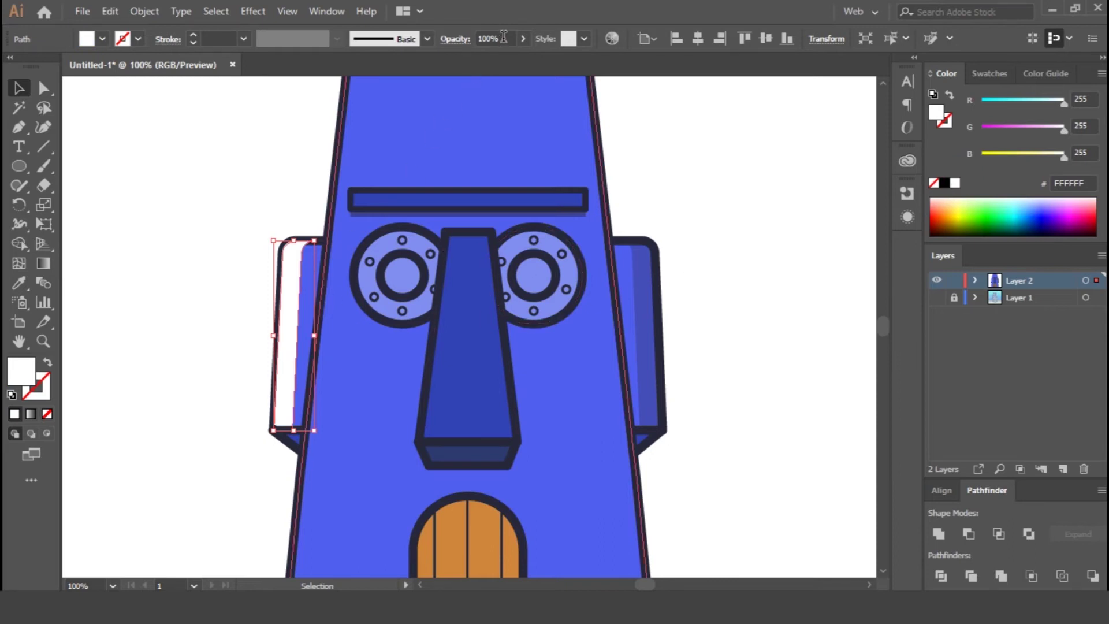
text(20)
key(Return)
click(722, 323)
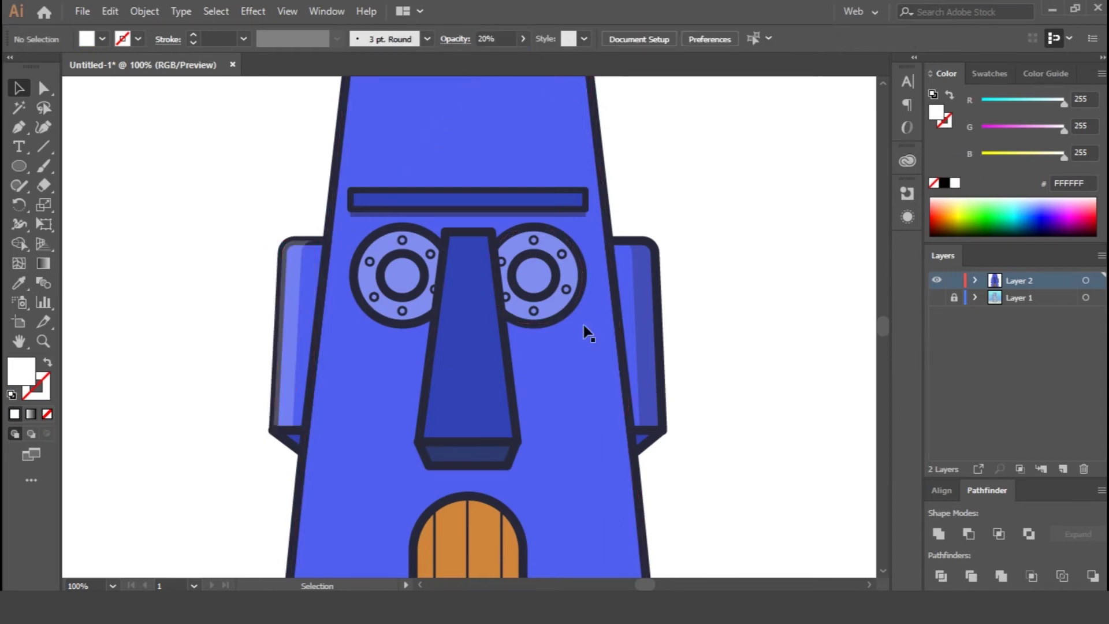
Step: Duplicate the left ear in place, bring the copy to the front and remove its fill so only the outline remains
click(317, 274)
key(ctrl+c)
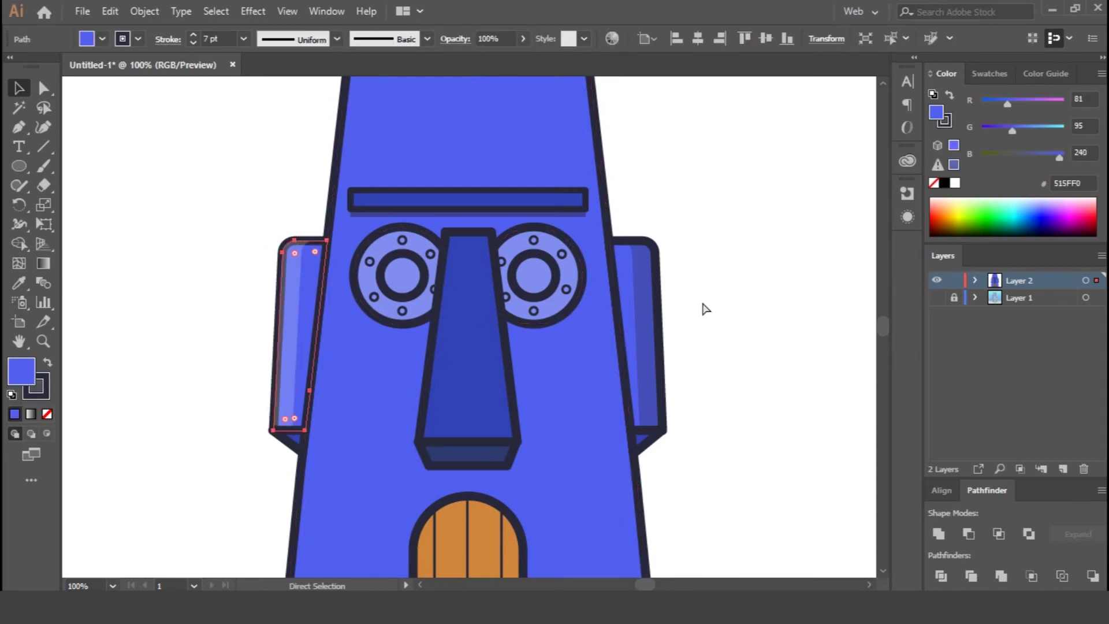
key(ctrl+f)
key(ctrl+shift+bracketright)
click(47, 414)
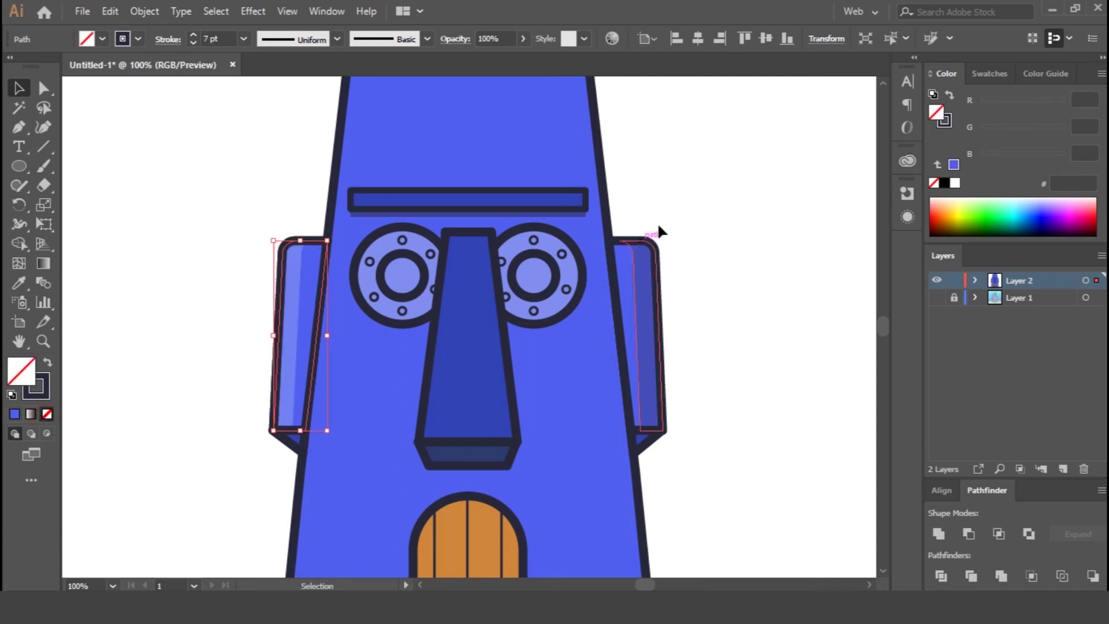
click(814, 259)
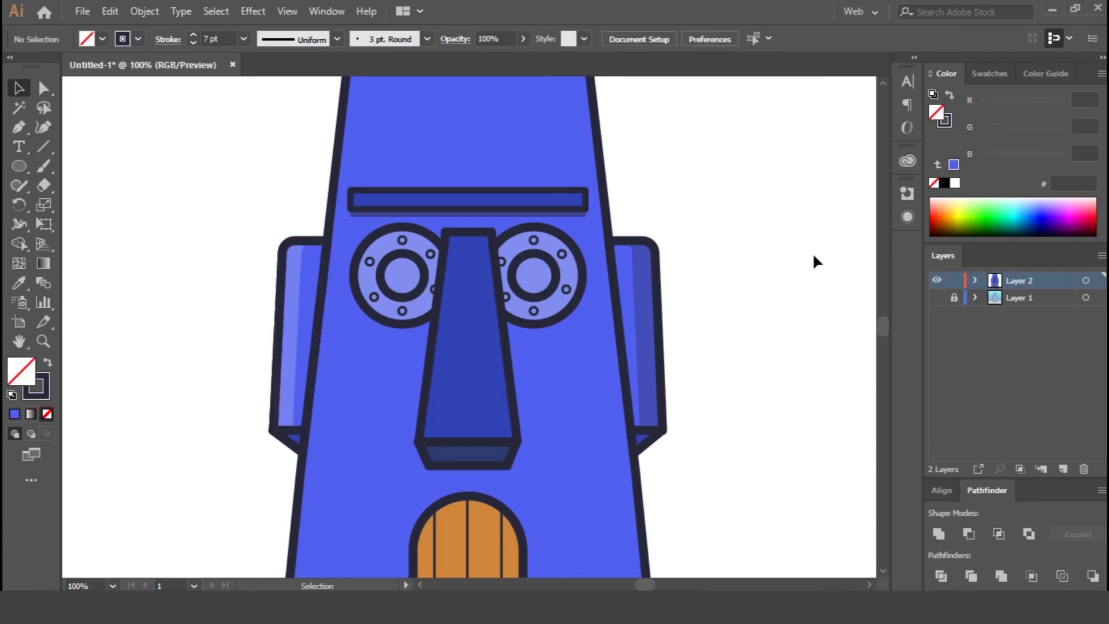
Step: Cut a shading strip along the nose's right and lower edges with Minus Front and sample the right ear's shadow fill onto it
click(505, 379)
drag(465, 354, 442, 342)
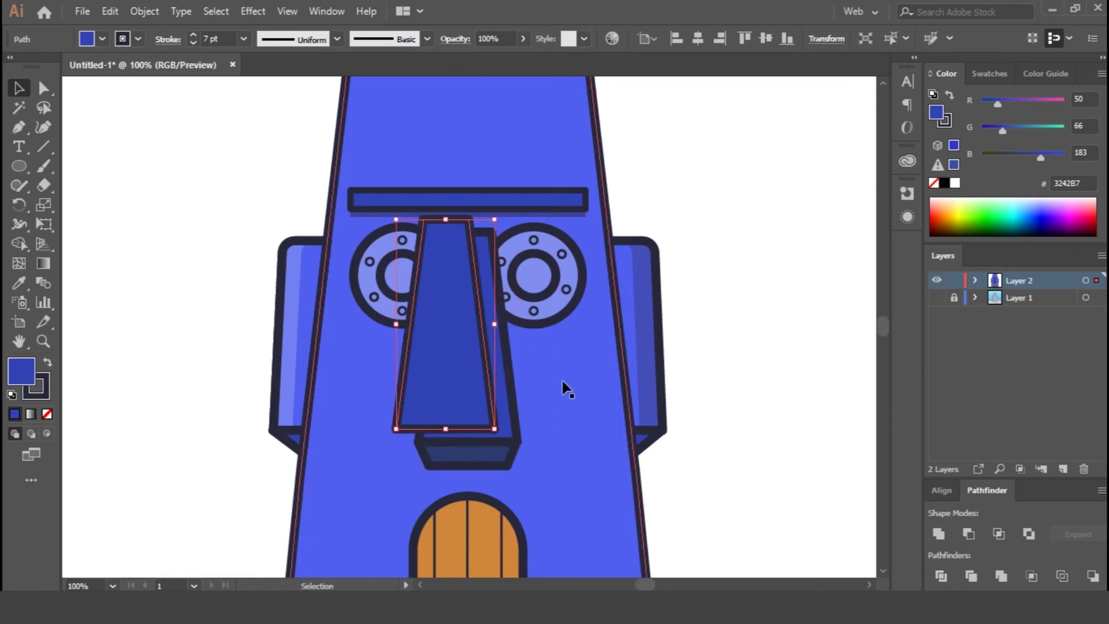
shift+click(490, 376)
click(969, 534)
key(i)
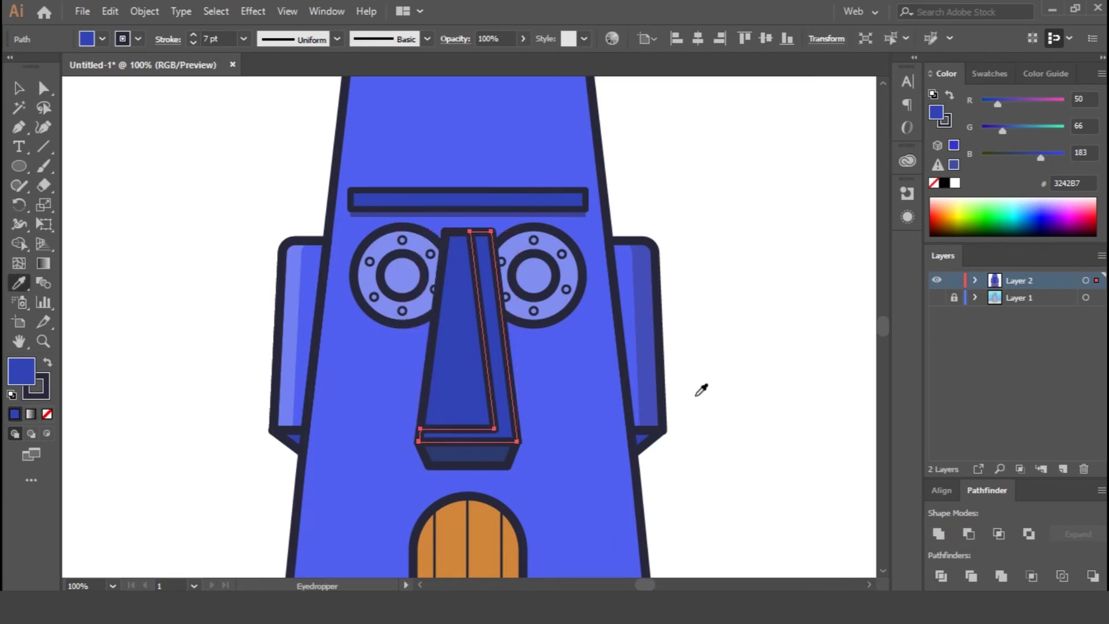
click(653, 364)
Step: Draw a straight line with the Pen tool just inside the nose's left edge
click(18, 130)
click(452, 244)
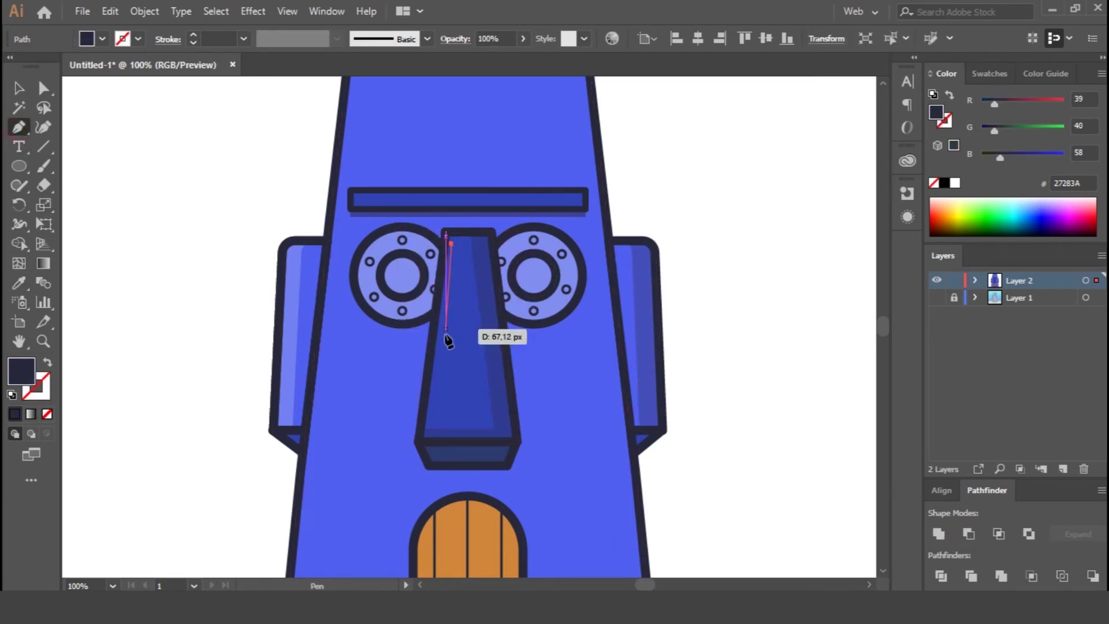
click(432, 405)
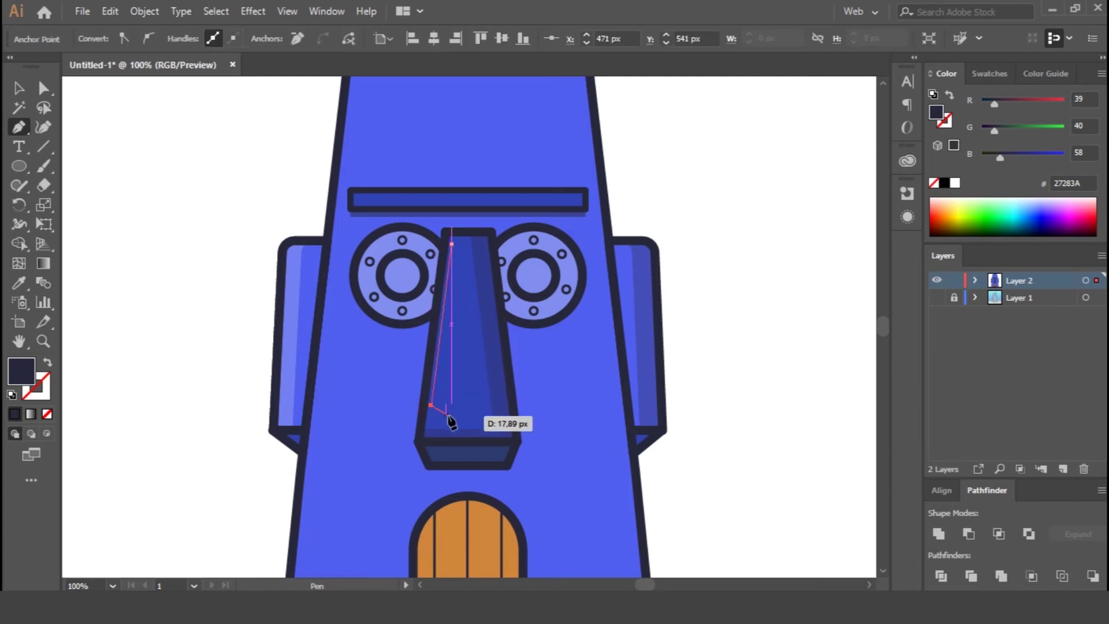
ctrl+click(221, 459)
key(v)
Step: Swap the nose line's fill to a 10 pt stroke with the tapered elliptical width profile
click(449, 359)
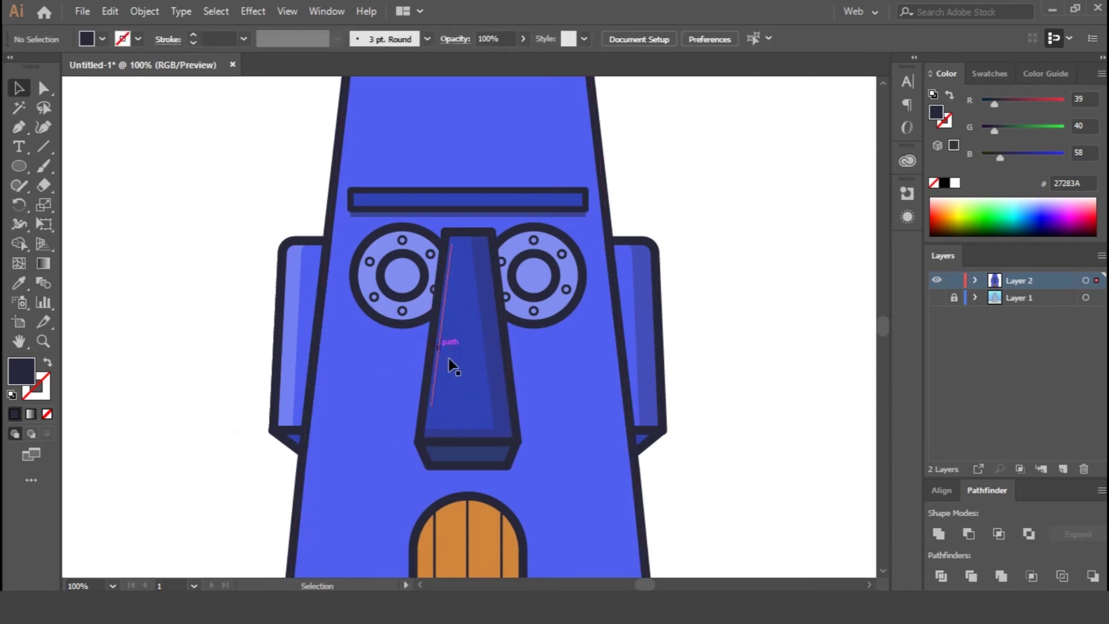
click(48, 368)
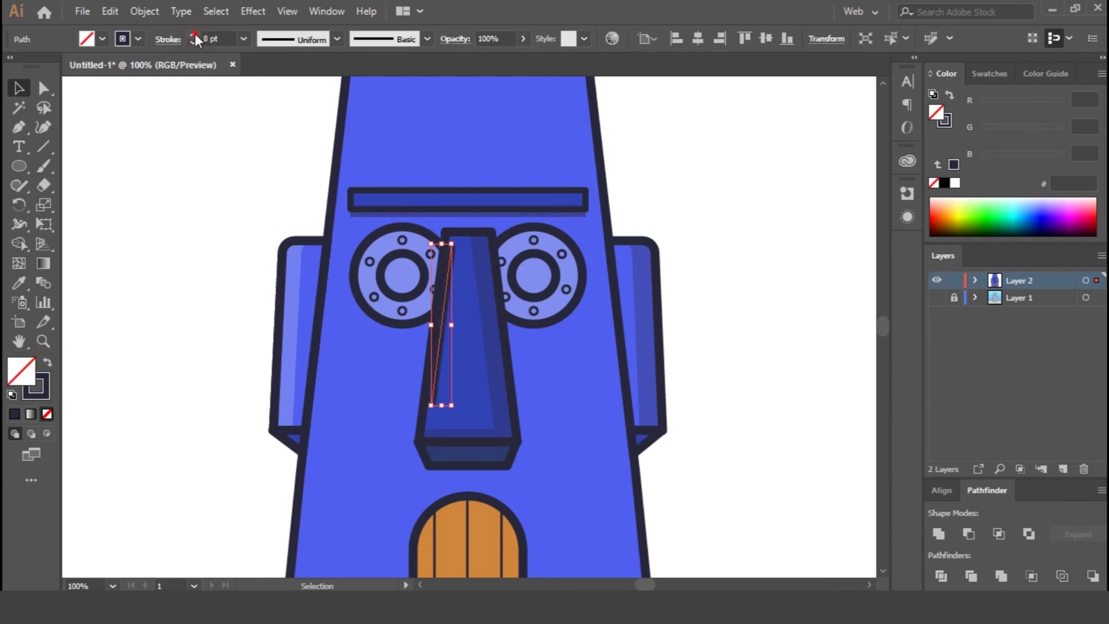
click(337, 40)
click(277, 92)
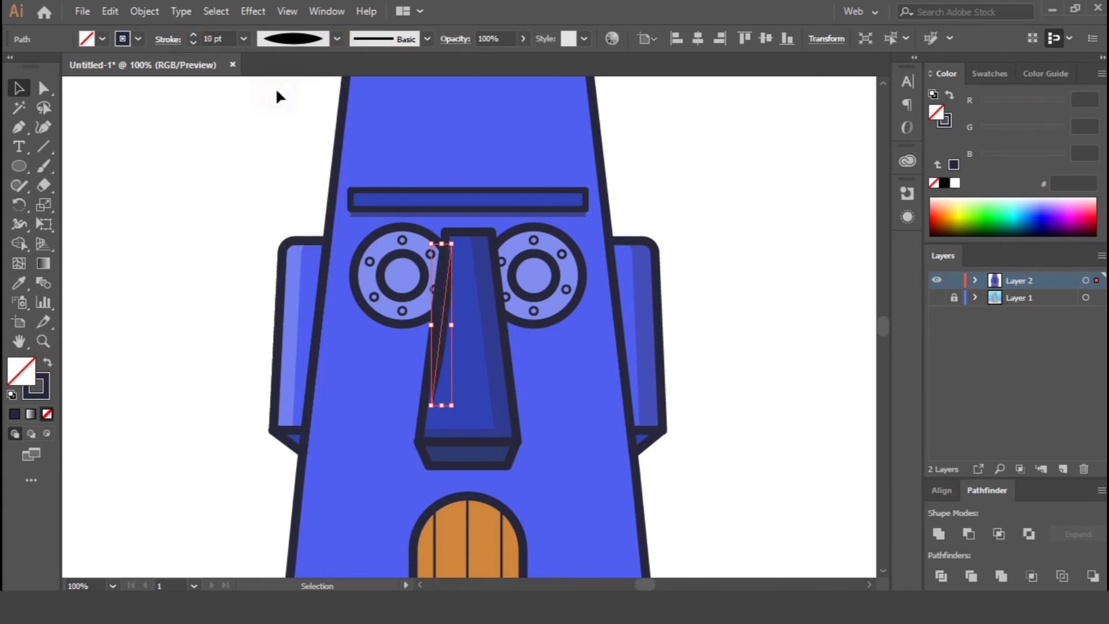
key(i)
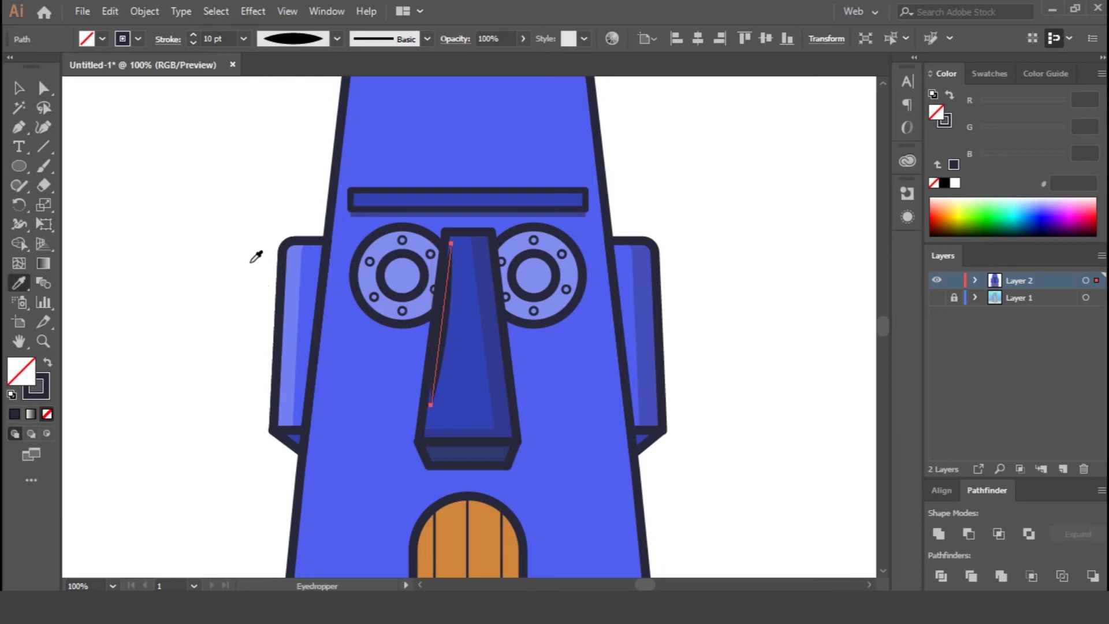
key(v)
click(955, 183)
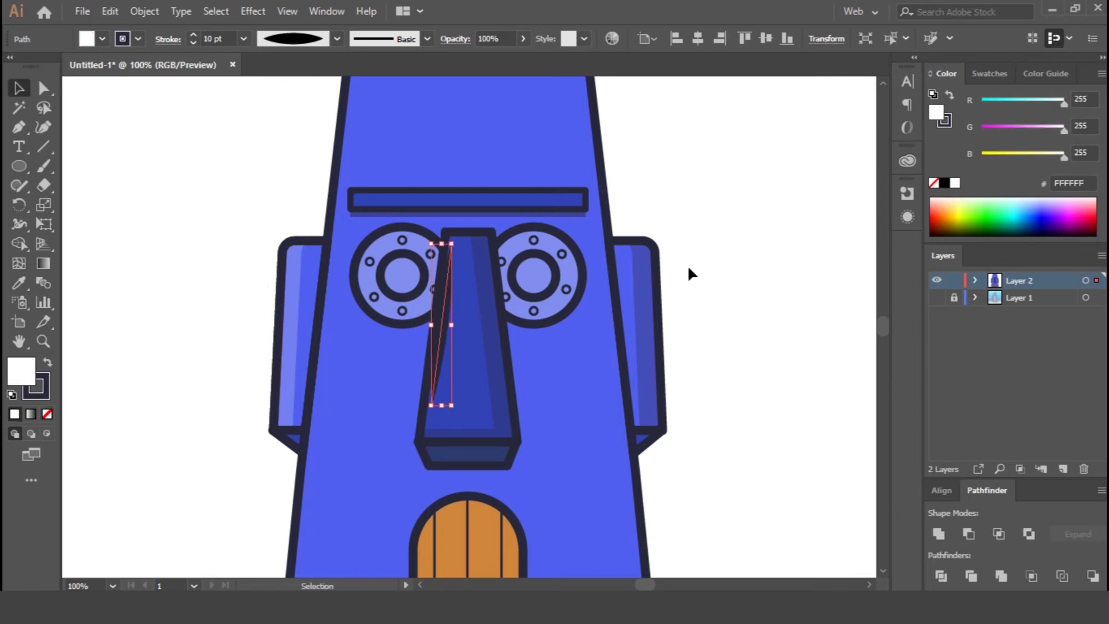
click(48, 414)
Step: Colour the nose line's stroke white and set its opacity to 20%
key(x)
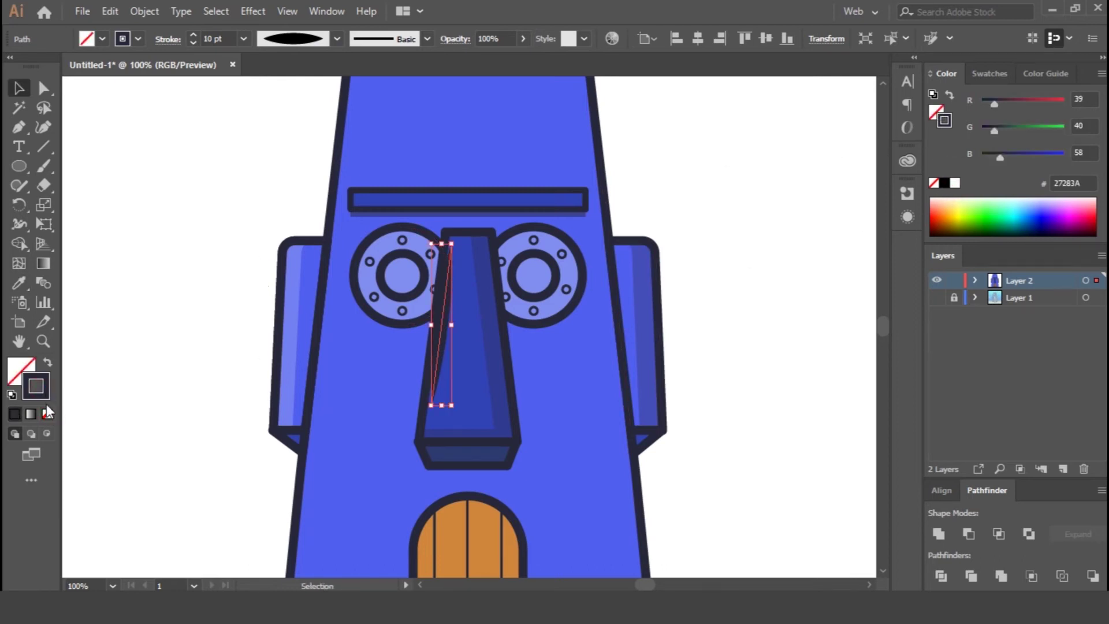
click(956, 183)
click(22, 373)
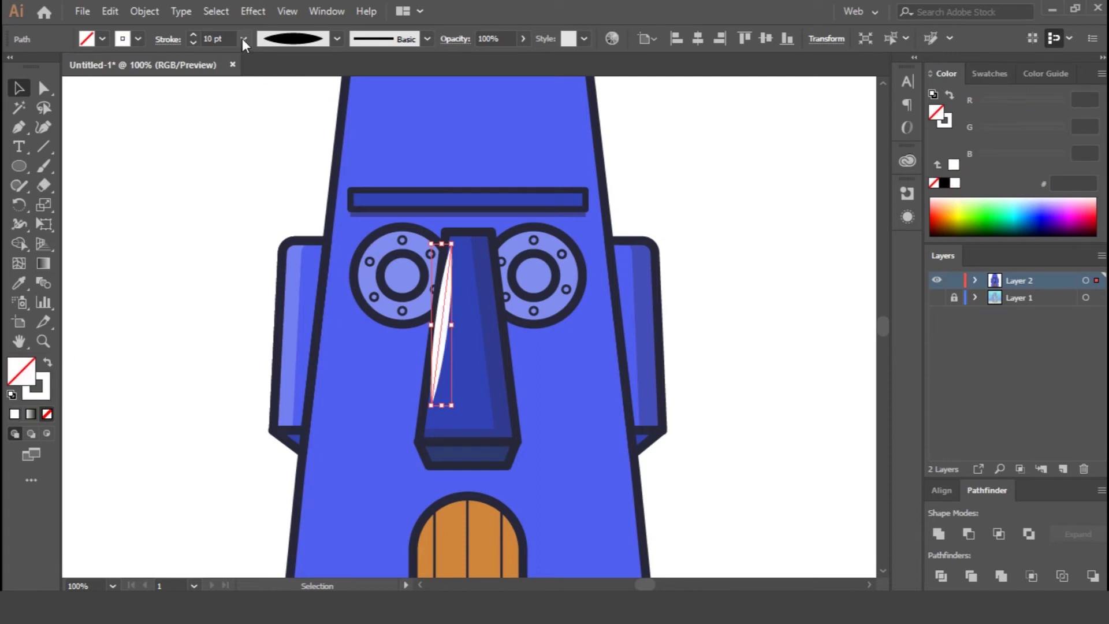
text(20)
key(Return)
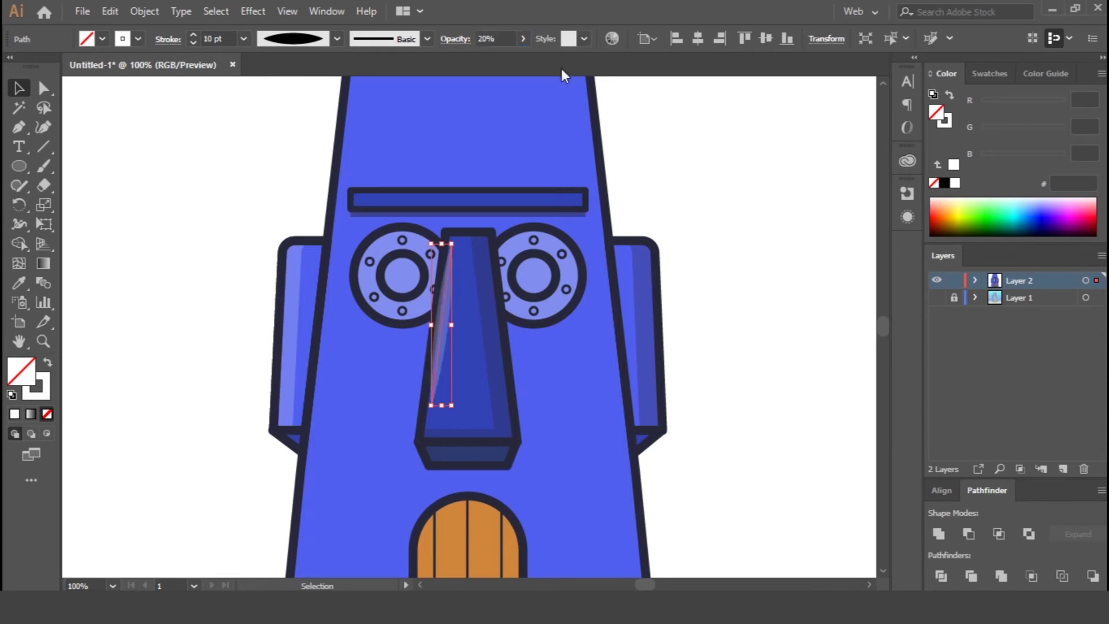
click(733, 182)
Step: Bring a copy of the nose shape to the front and remove its fill to leave a clean outline
click(468, 369)
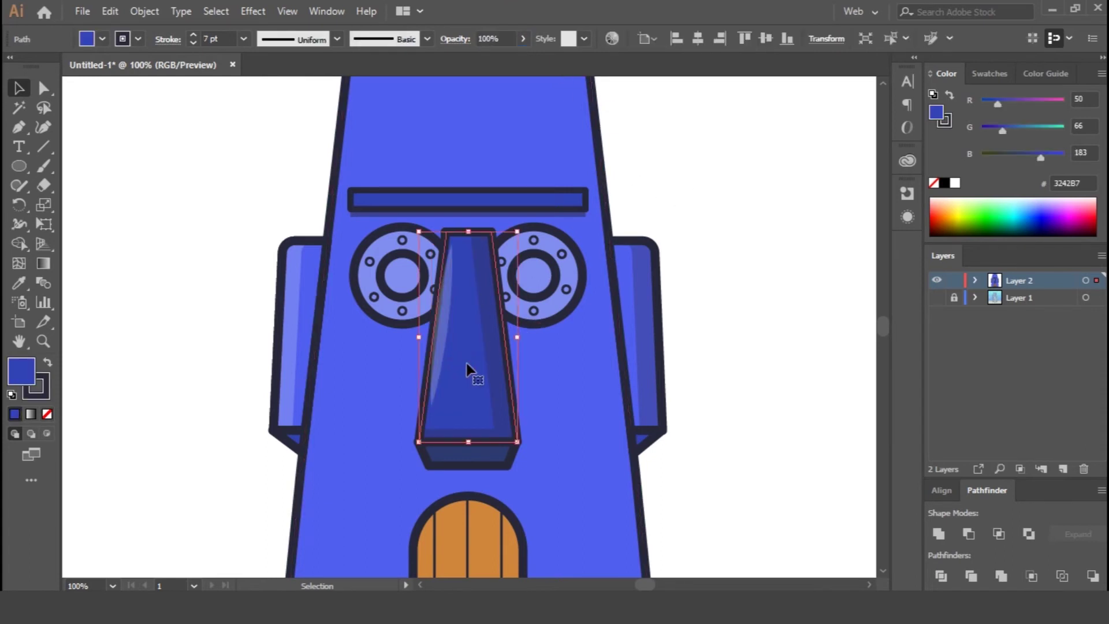
key(ctrl+shift+bracketright)
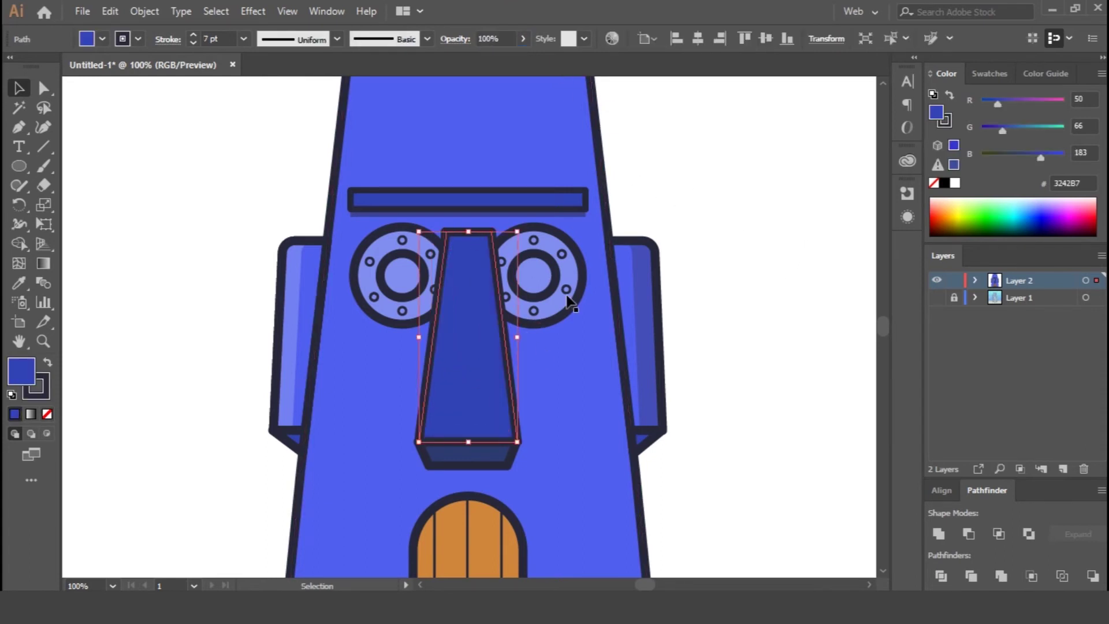
click(47, 414)
click(842, 172)
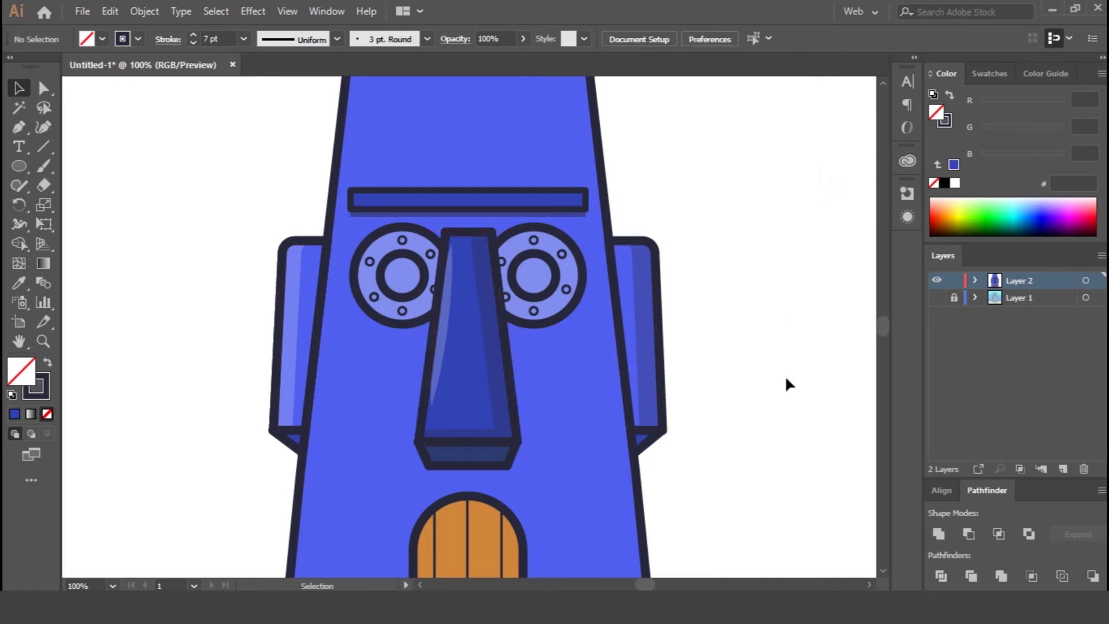
Step: Cut a wide shading strip along the head's right and lower edges with Minus Front and sample the nose's 30% dark shadow onto it
key(ctrl+0)
key(ctrl+plus)
key(ctrl+plus)
click(577, 462)
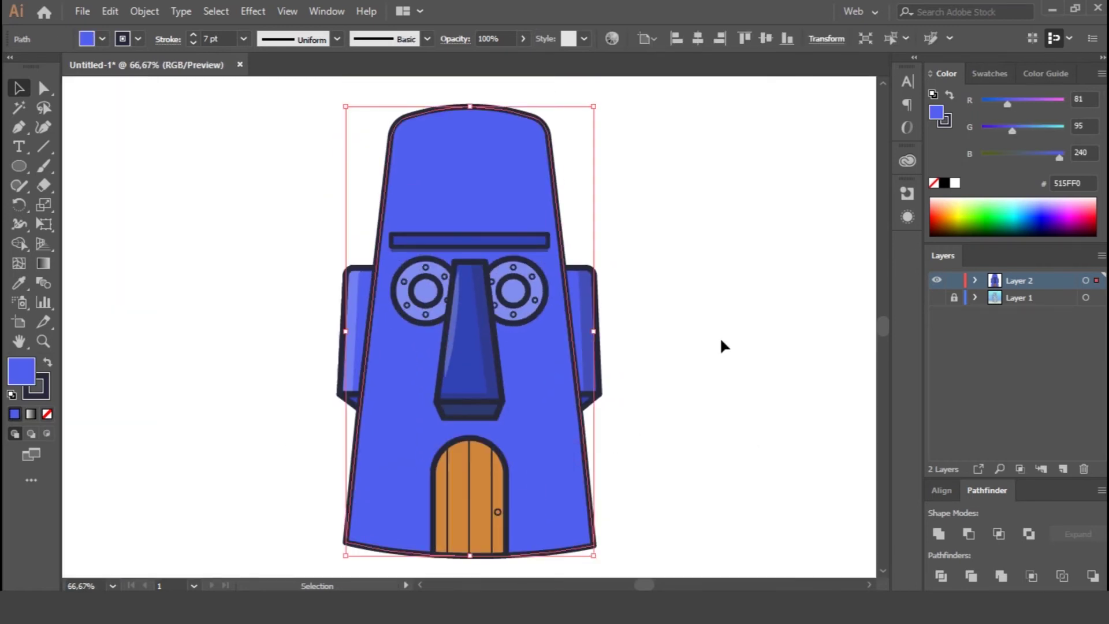
drag(542, 413, 501, 403)
click(578, 449)
key(ctrl+c)
key(ctrl+f)
shift+click(531, 408)
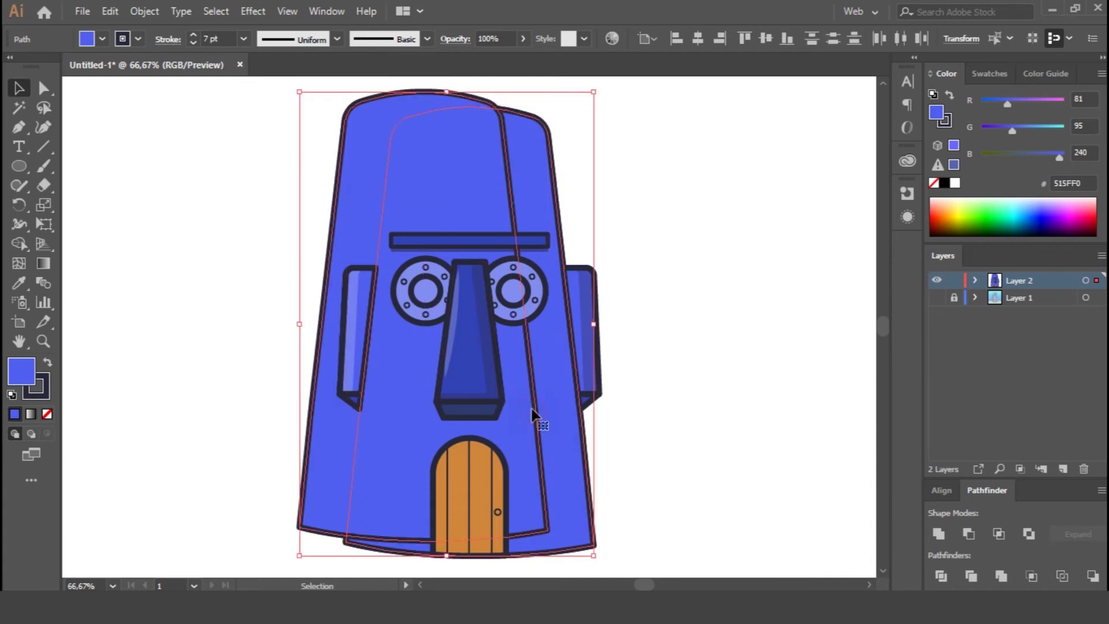
click(968, 535)
click(495, 365)
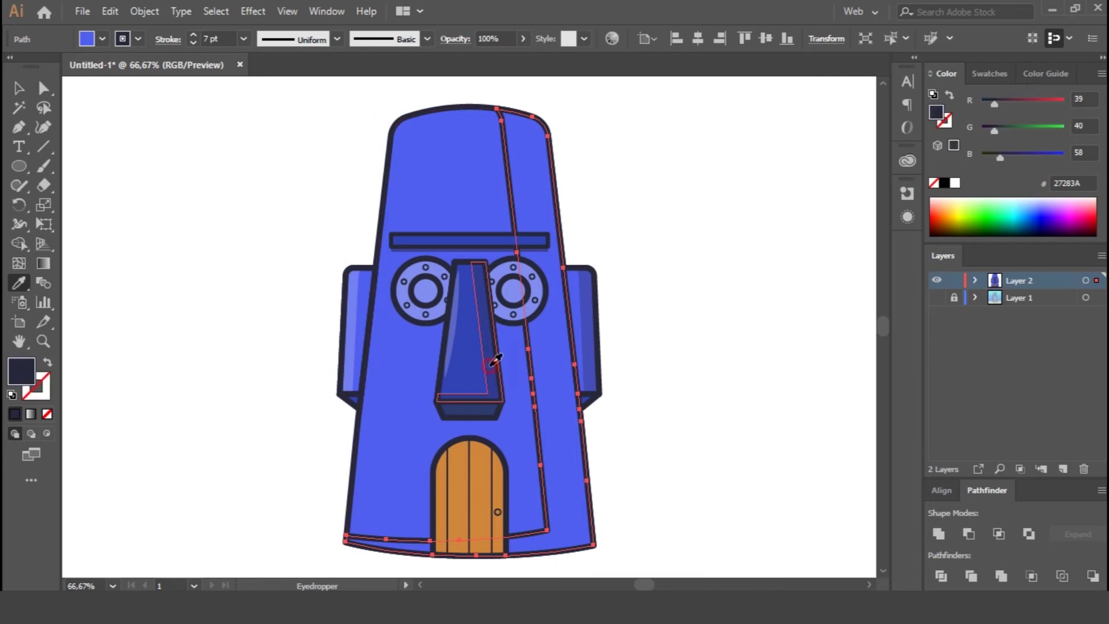
key(v)
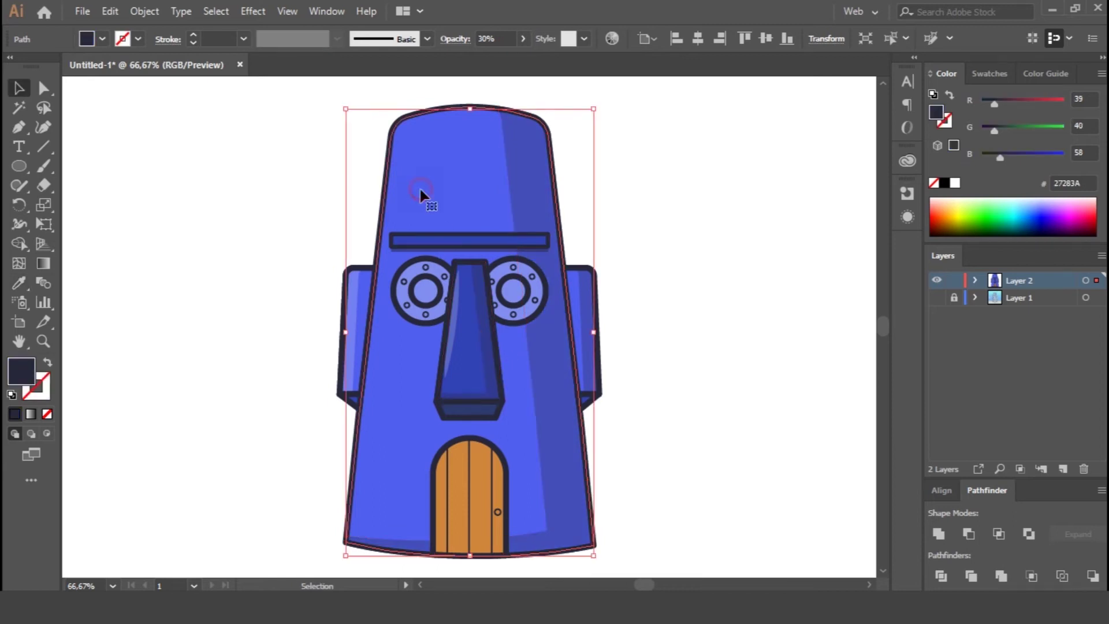
Step: Cut a thin highlight strip along the head's left edge by subtracting a slightly right-shifted head copy with Minus Front
click(420, 189)
drag(460, 194, 471, 196)
click(398, 162)
key(ctrl+c)
key(ctrl+f)
click(677, 158)
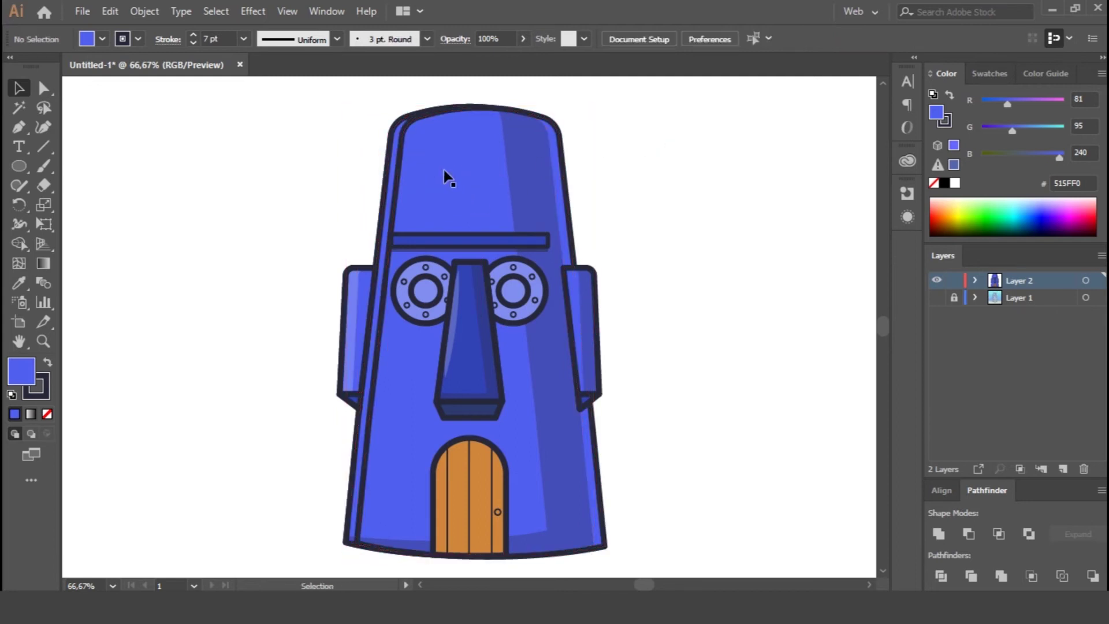
click(390, 172)
shift+click(397, 178)
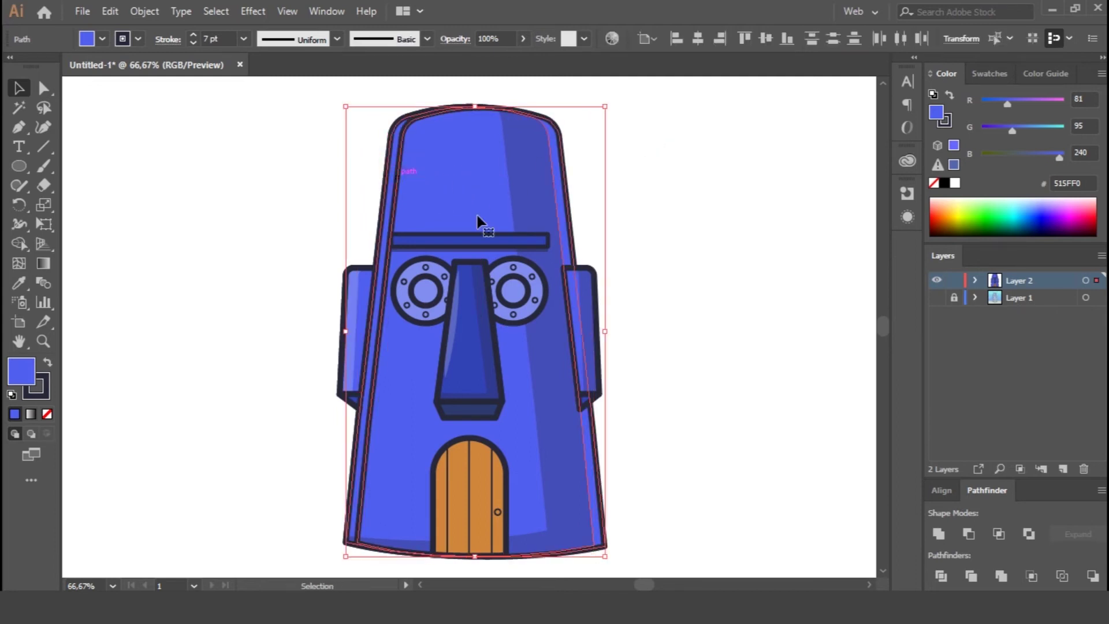
click(969, 533)
Step: Apply the left ear highlight's white 20% opacity fill to the head's highlight strip using the Eyedropper
key(i)
click(354, 294)
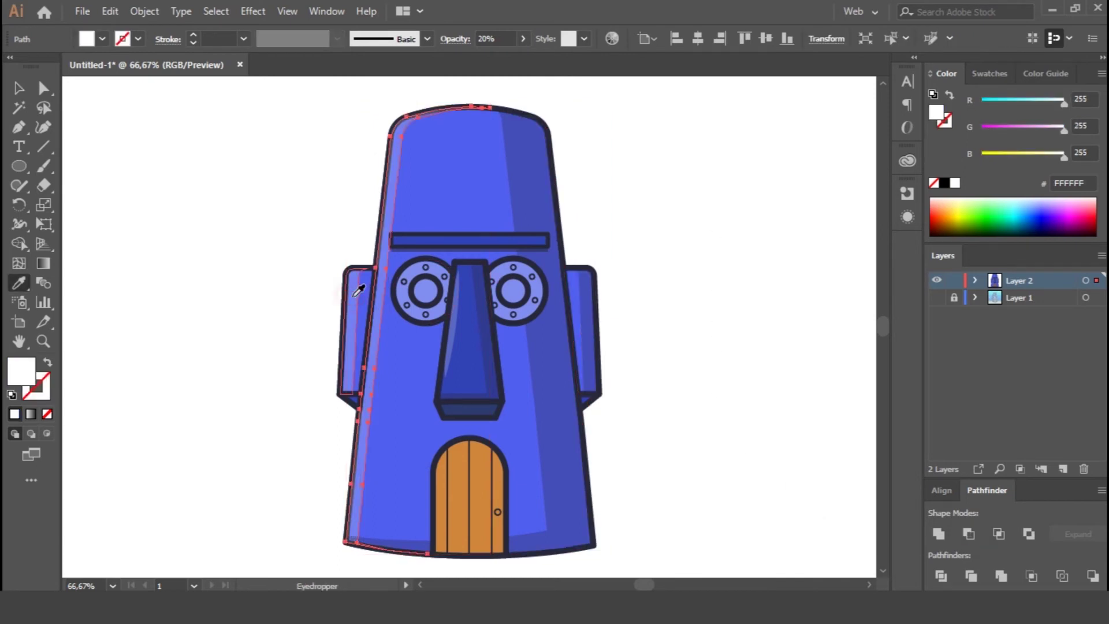
key(v)
Step: Duplicate the head in place, bring the copy forward above its shading and remove its fill to leave the outline
click(424, 185)
key(ctrl+c)
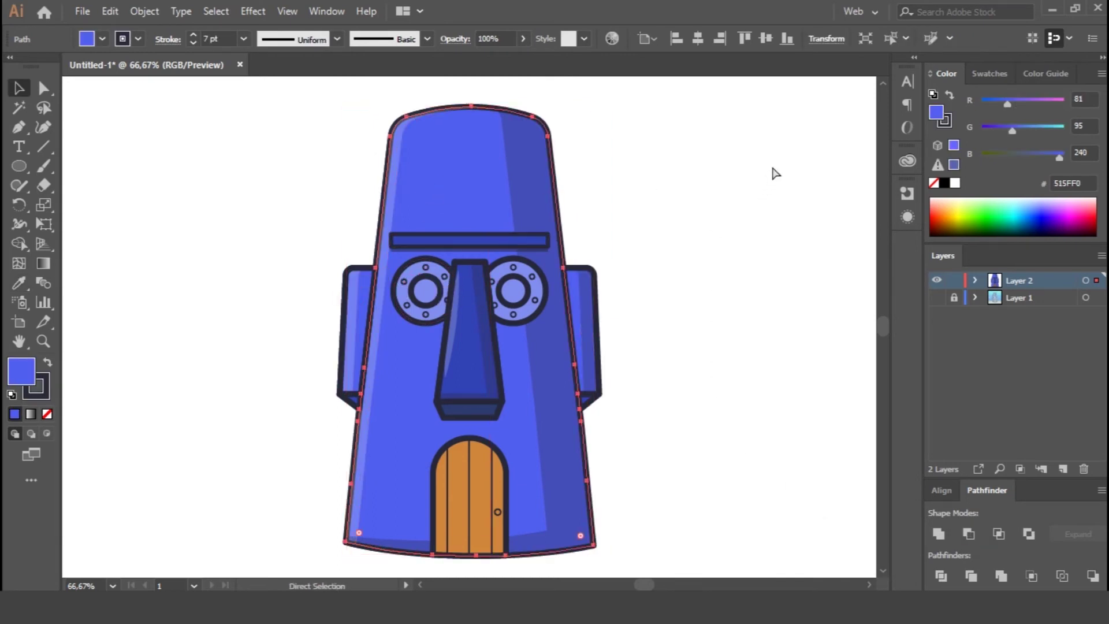
key(ctrl+f)
key(ctrl+])
key(ctrl+])
click(46, 414)
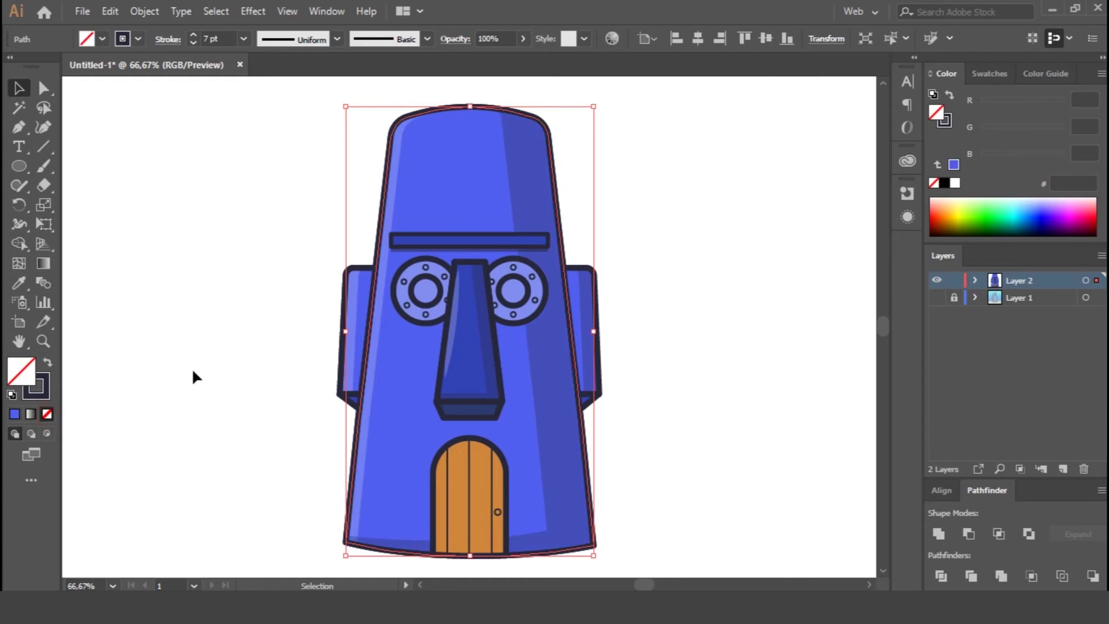
Step: Round the inner lower corner of the head's dark shading strip into a wide curve
click(231, 346)
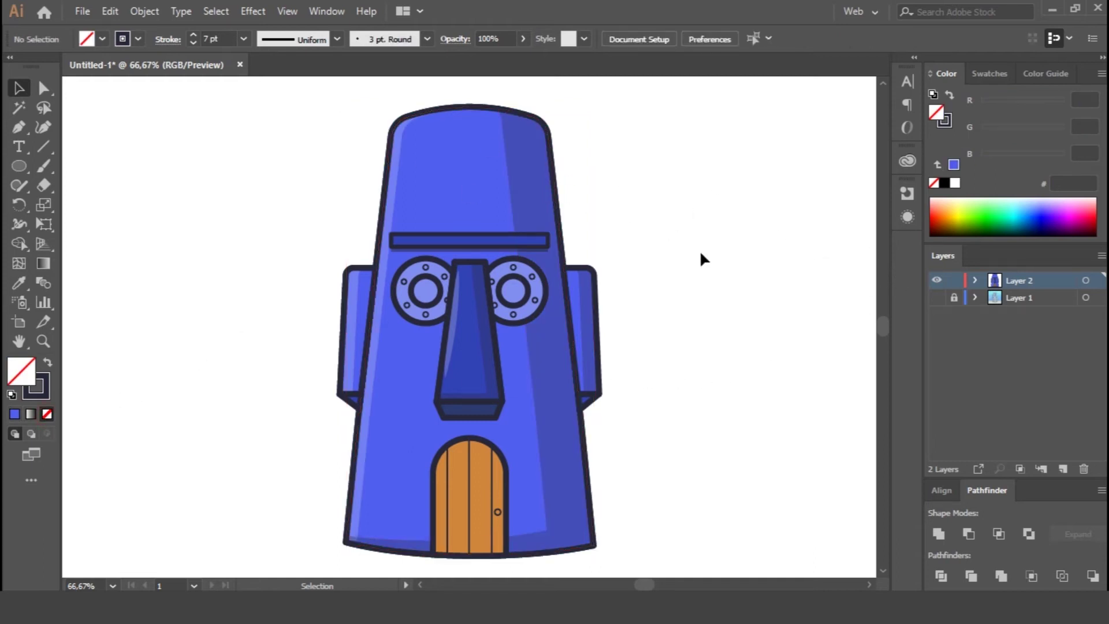
click(546, 529)
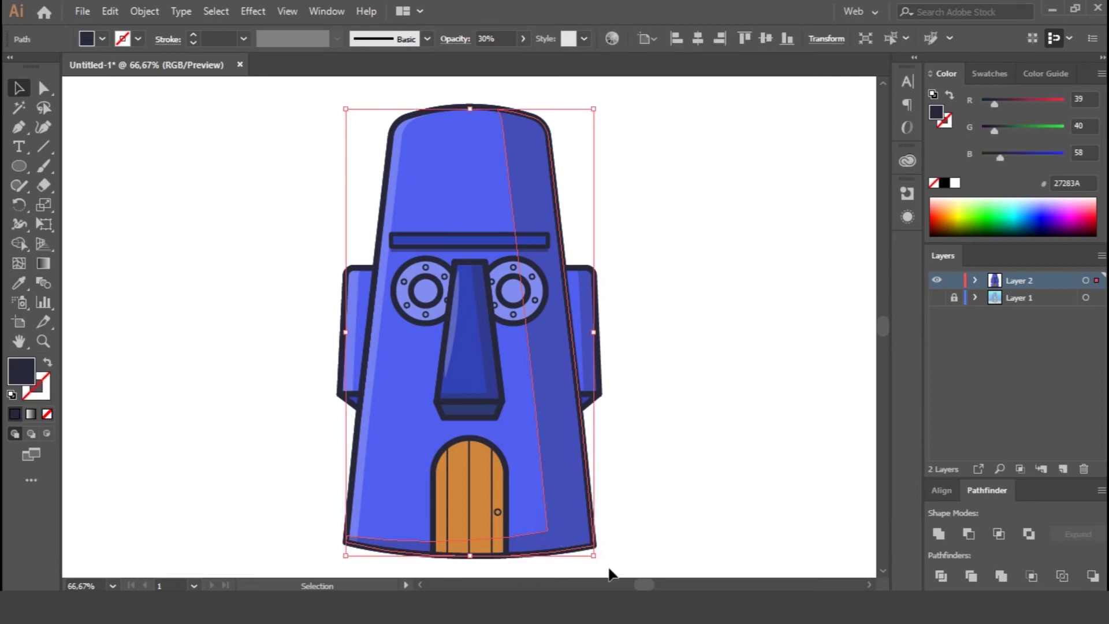
drag(535, 521, 453, 474)
key(v)
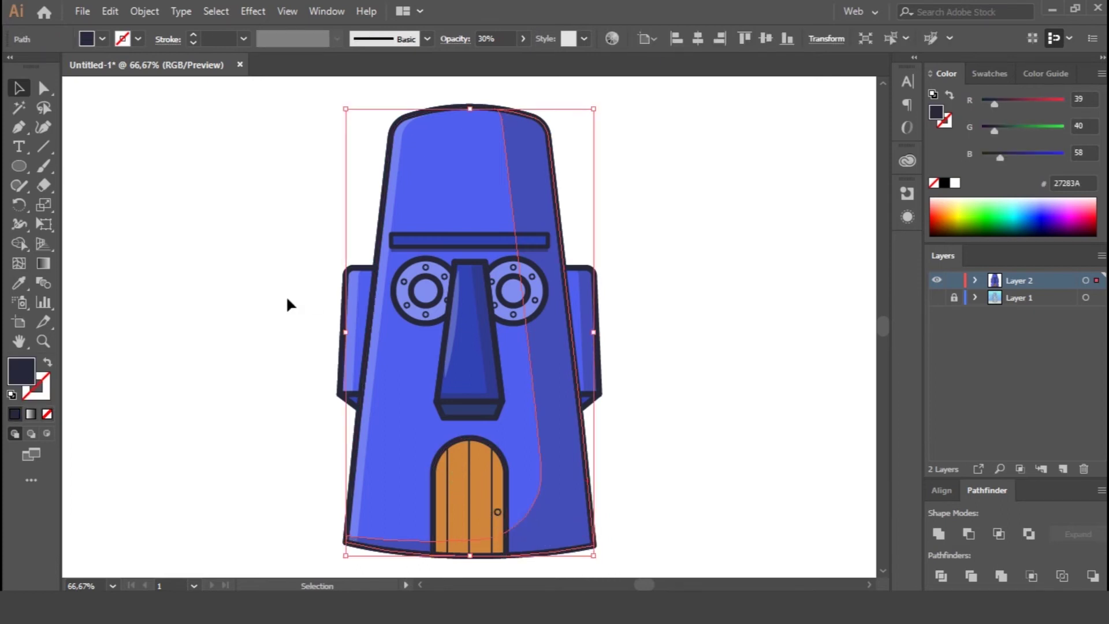
click(233, 254)
Step: Reduce the stroke of both eyes' inner circles to 5 pt and fill them white
key(ctrl+0)
key(ctrl+plus)
key(ctrl+plus)
key(ctrl+plus)
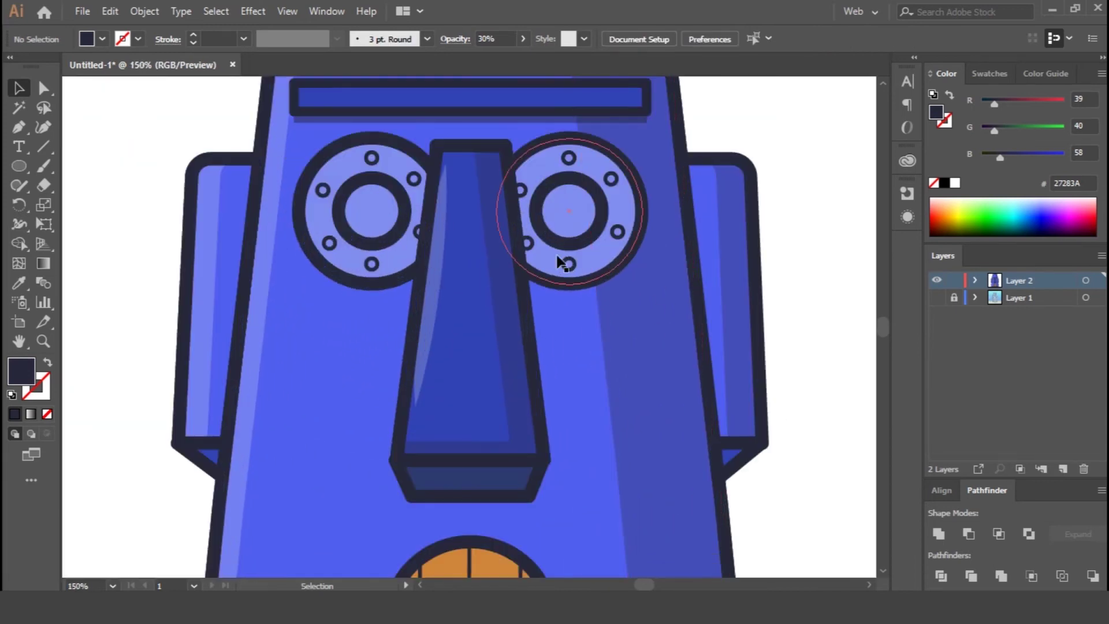
click(564, 214)
click(537, 231)
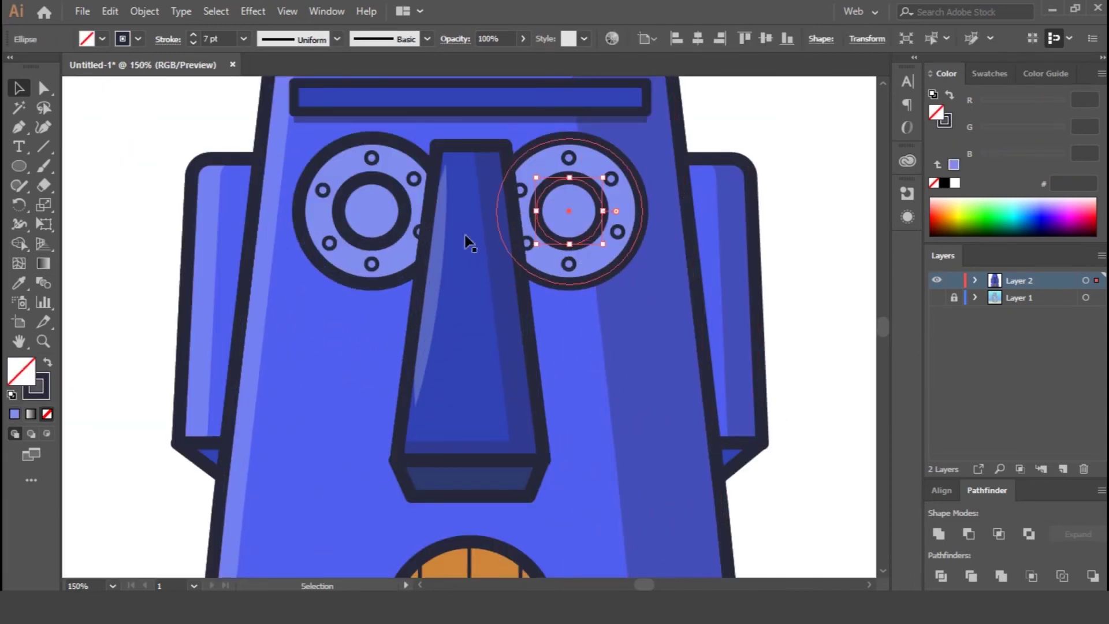
shift+click(346, 212)
click(192, 44)
click(193, 44)
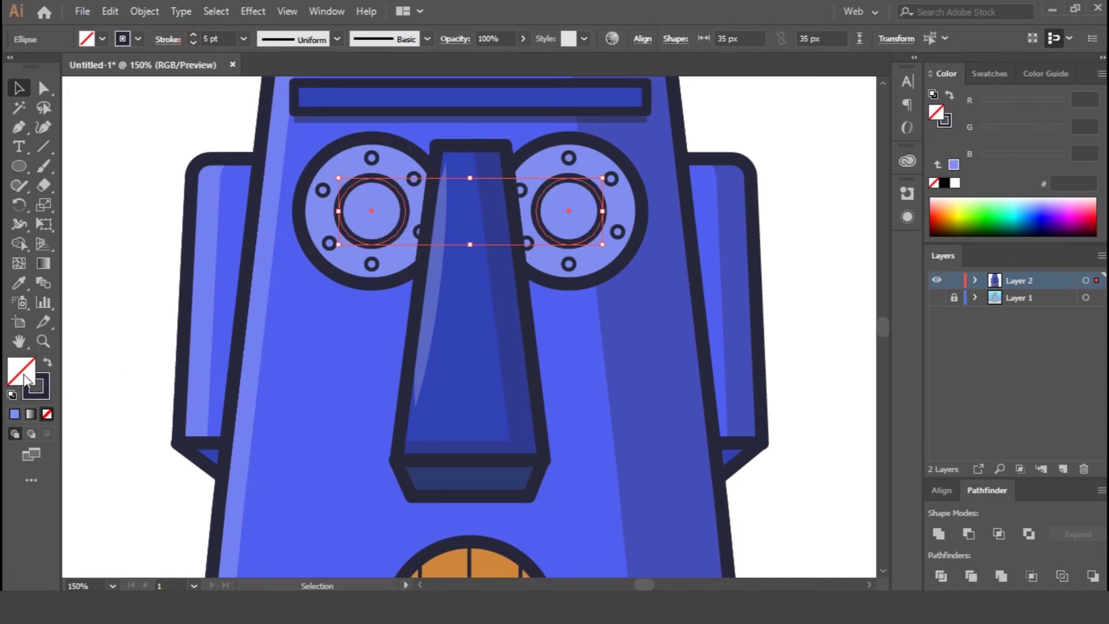
click(955, 183)
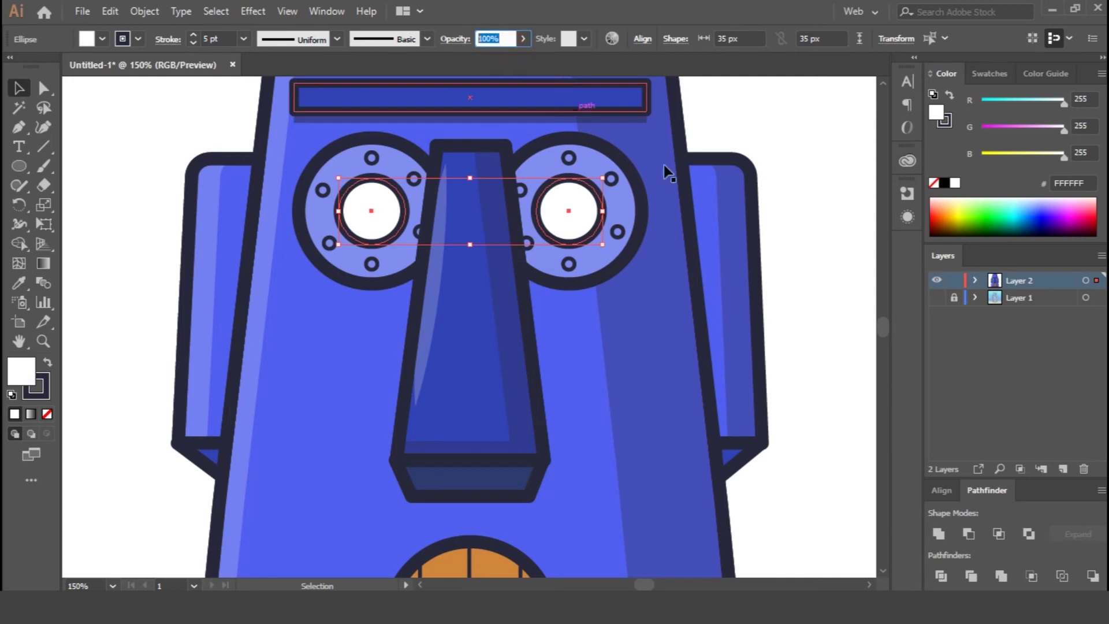
click(807, 315)
key(ctrl+minus)
key(ctrl+equal)
Step: Recolour both inner eye circles mint green, #51FFBA, trying other spectrum colours along the way
click(567, 200)
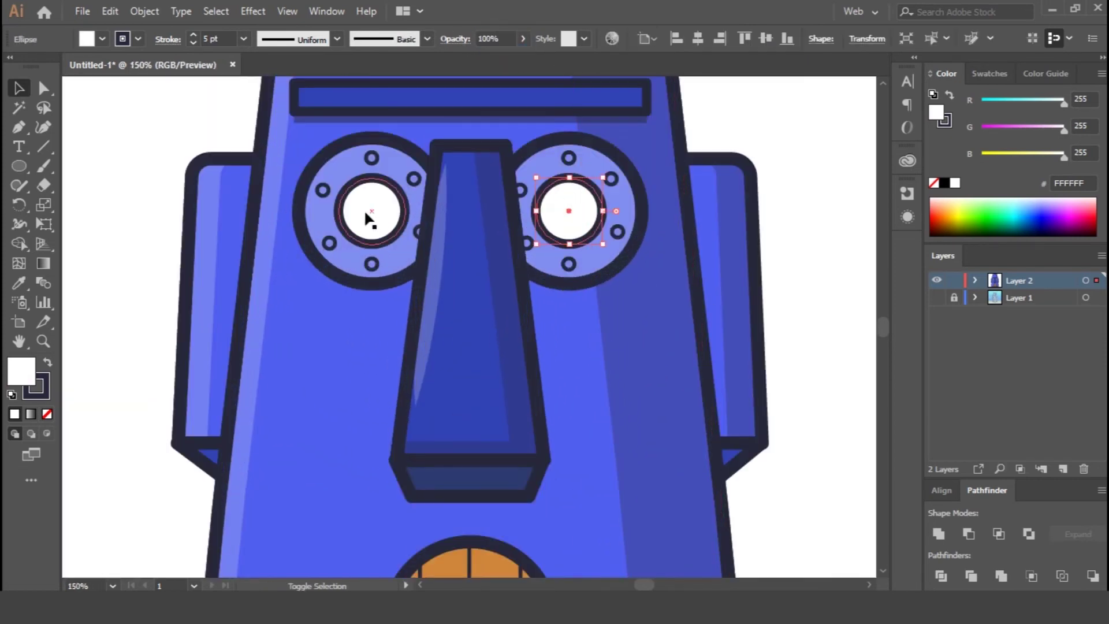
shift+click(367, 219)
key(i)
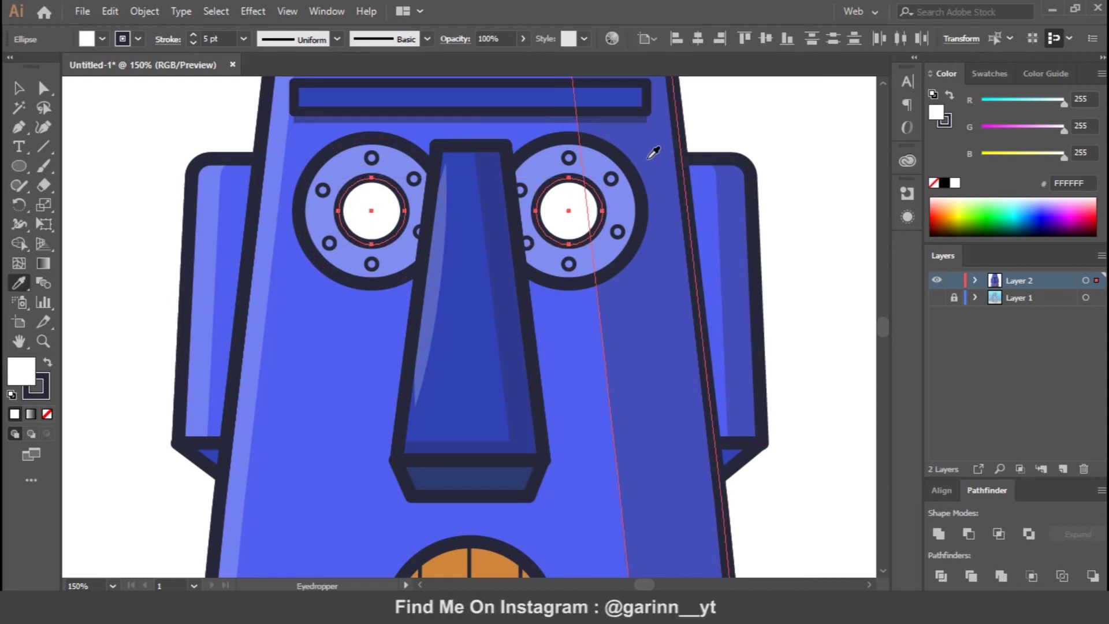
click(1041, 210)
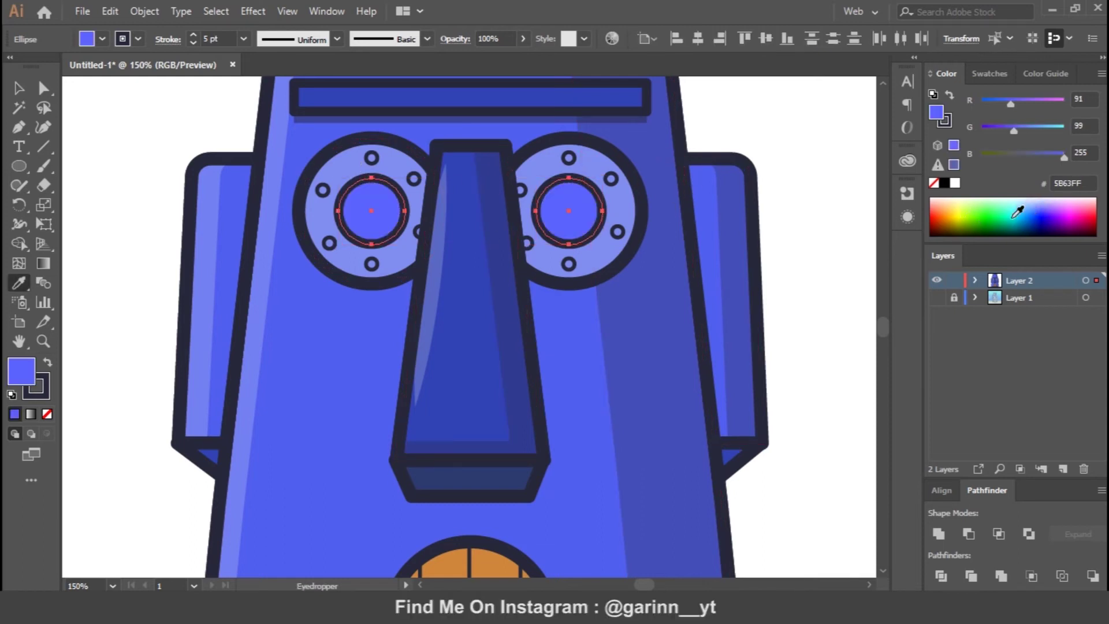
click(1009, 212)
click(991, 215)
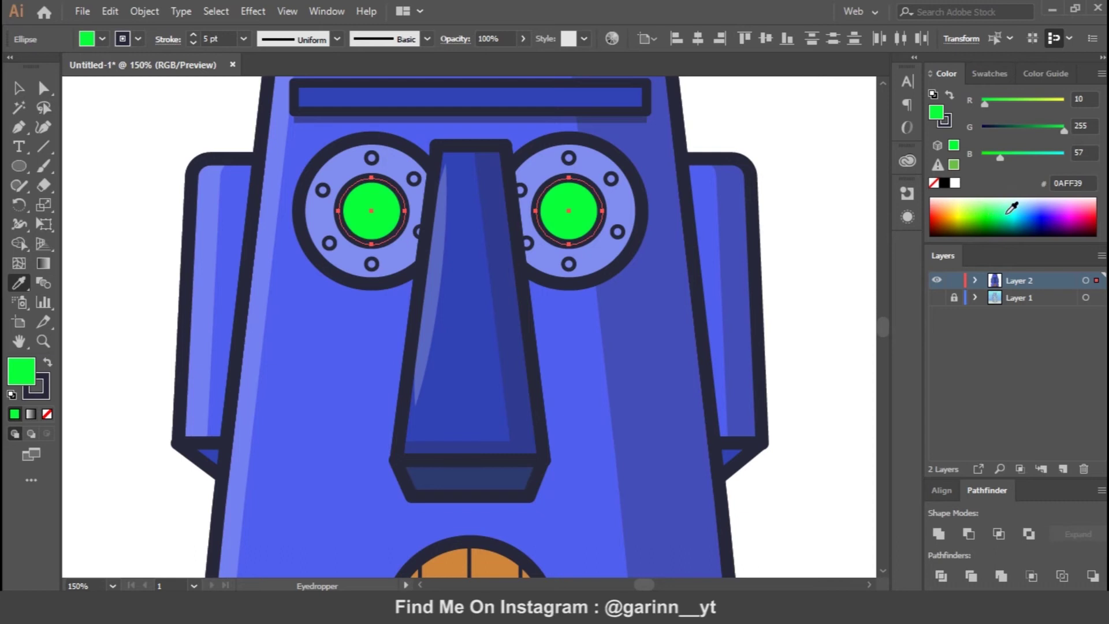
click(1015, 212)
click(1011, 201)
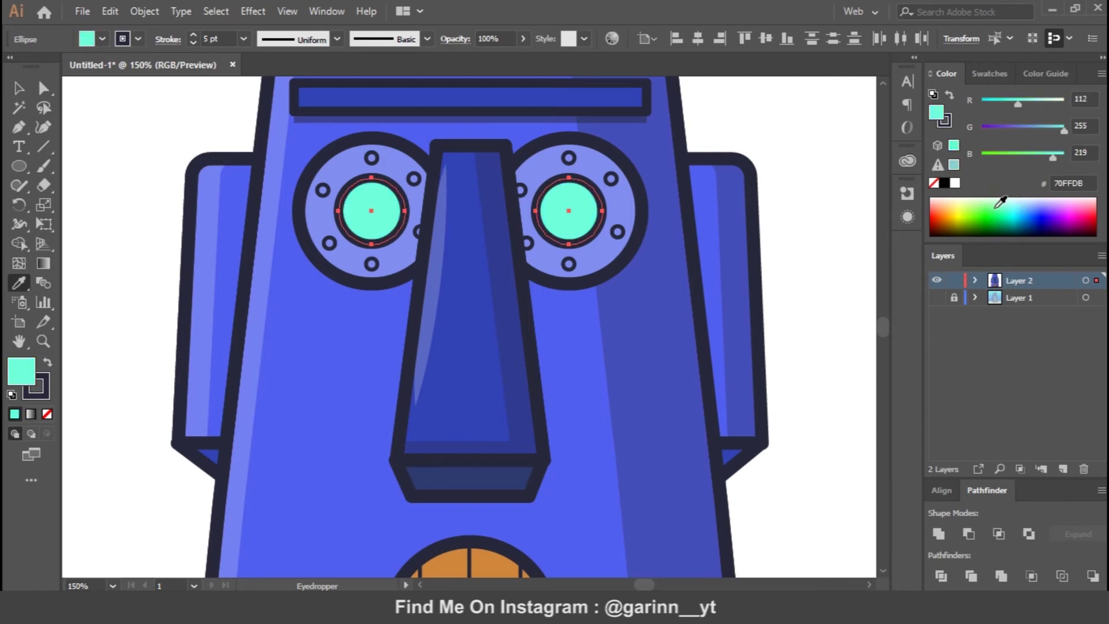
key(ctrl+minus)
key(ctrl+minus)
click(1008, 203)
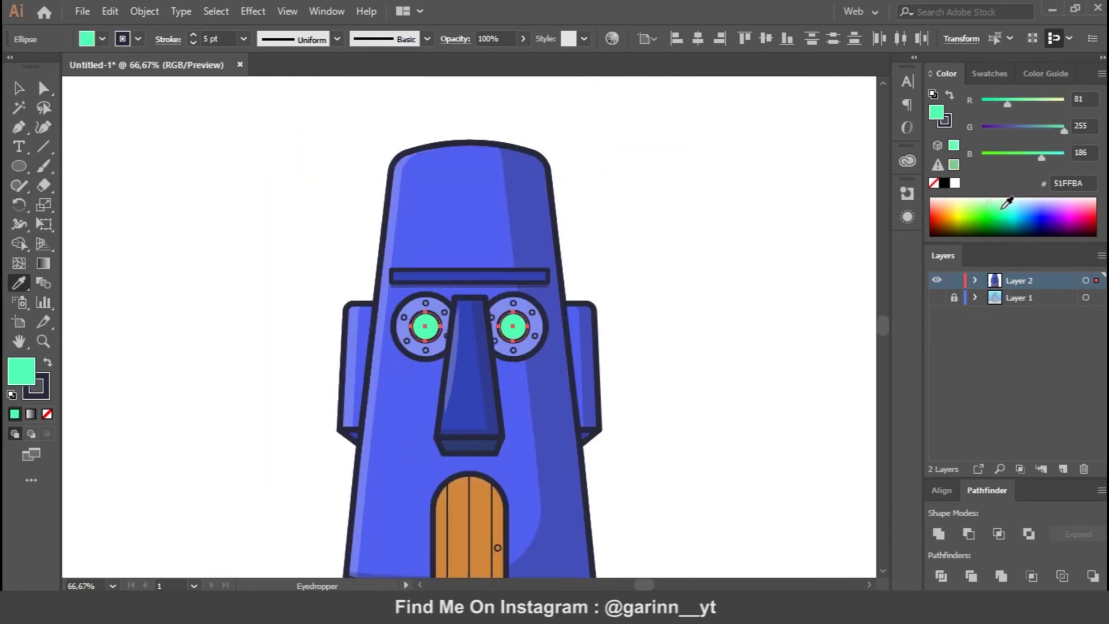
key(v)
click(661, 300)
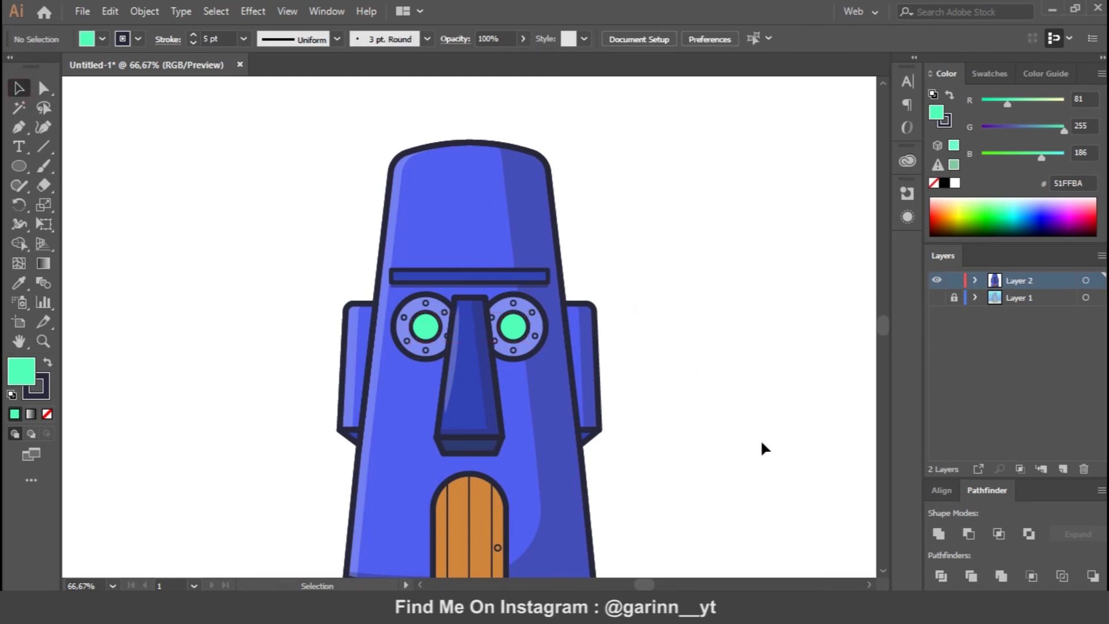
Step: Fill all the small rivet circles around both eyes with the inner circles' mint green using the Eyedropper
key(ctrl+plus)
key(ctrl+plus)
key(ctrl+plus)
click(604, 260)
shift+click(660, 289)
shift+click(669, 355)
shift+click(604, 401)
shift+click(548, 373)
shift+click(539, 302)
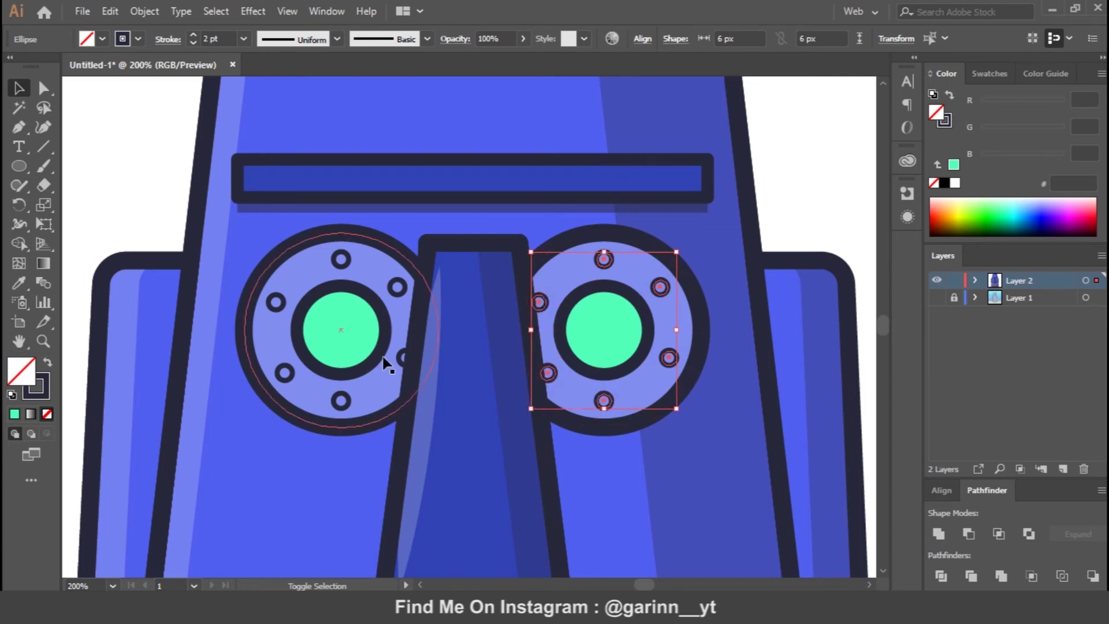
shift+click(405, 357)
shift+click(397, 287)
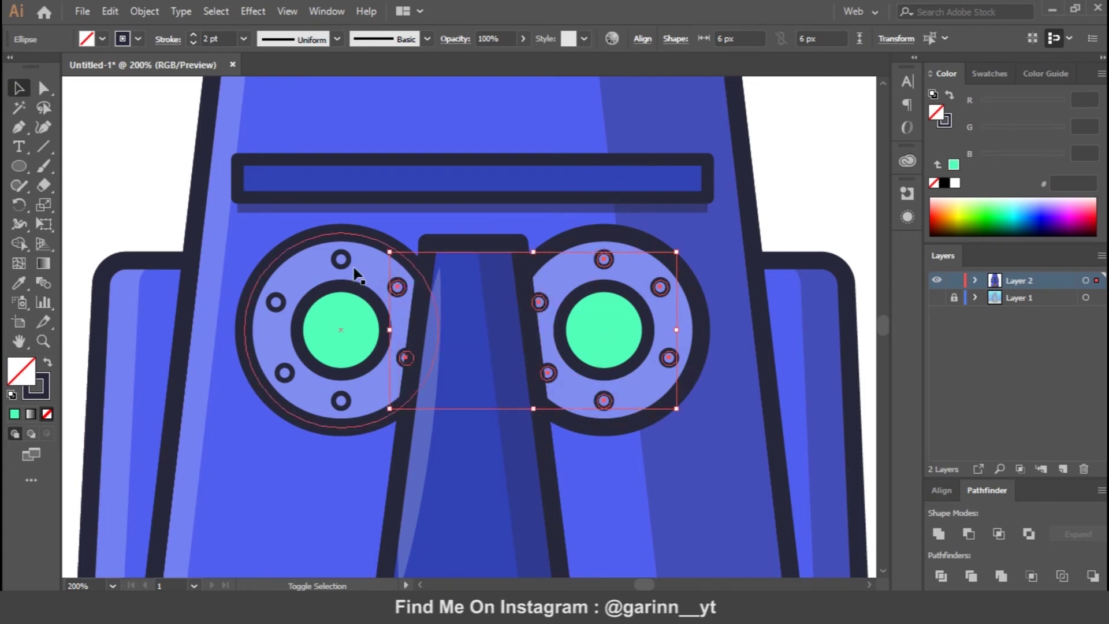
shift+click(342, 260)
shift+click(279, 305)
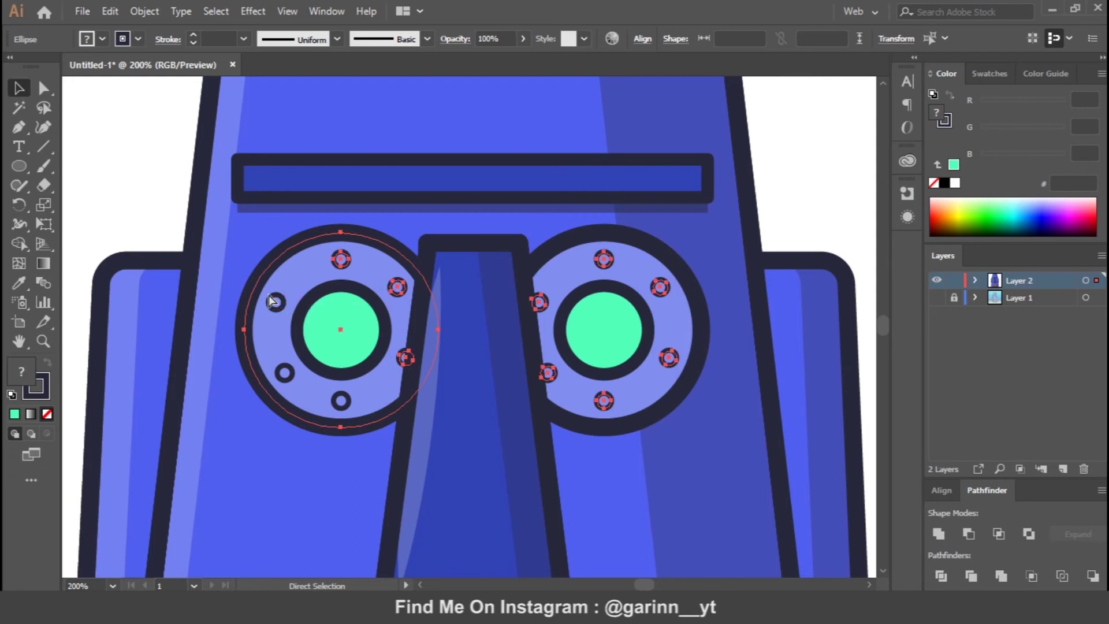
shift+click(286, 311)
shift+click(276, 302)
shift+click(285, 373)
shift+click(340, 402)
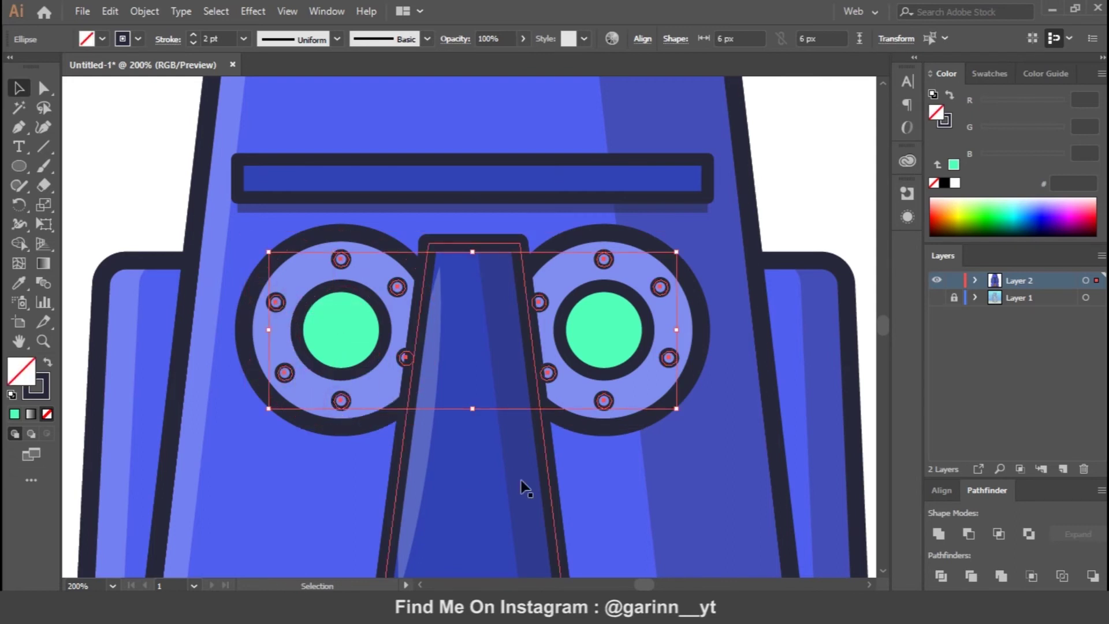
key(i)
click(595, 328)
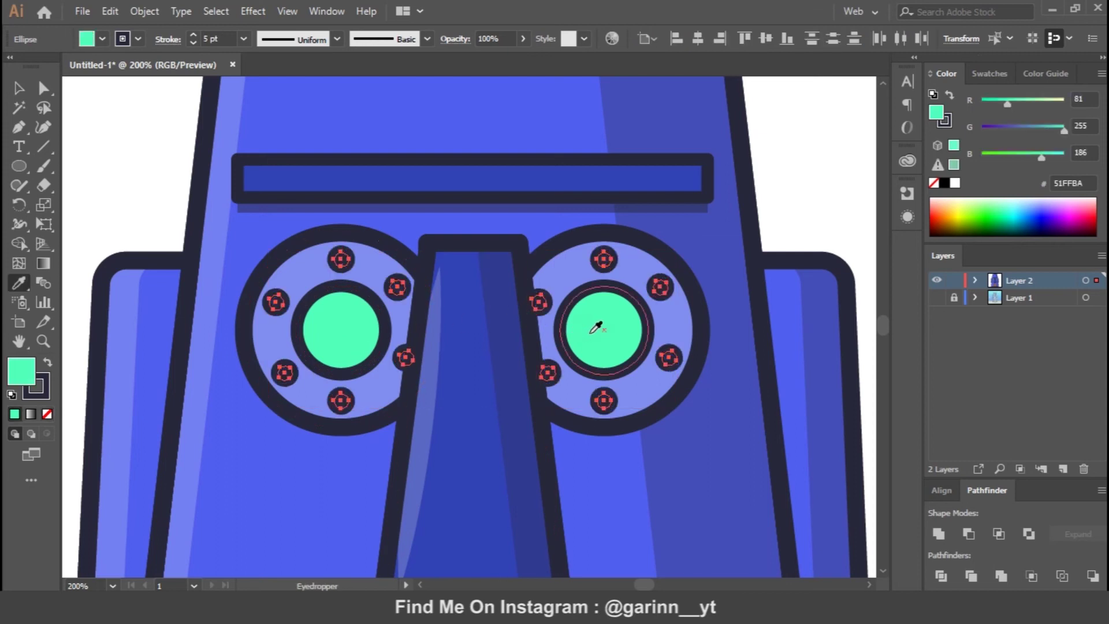
key(v)
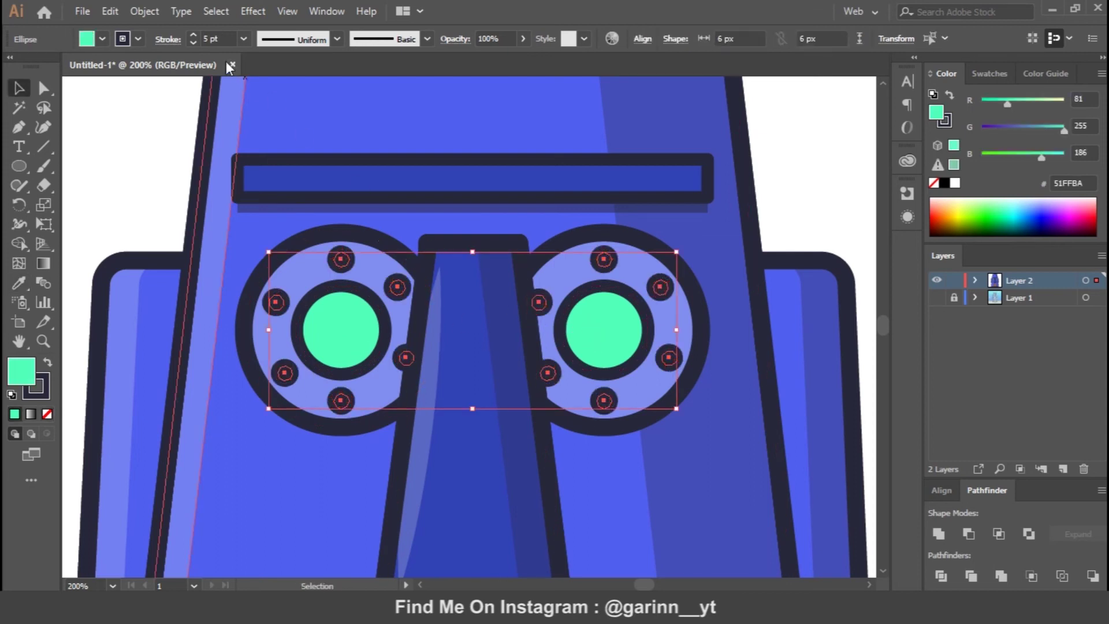
Step: Set the stroke of all the eye rivets to 2 pt
click(193, 43)
click(192, 43)
click(193, 43)
click(782, 195)
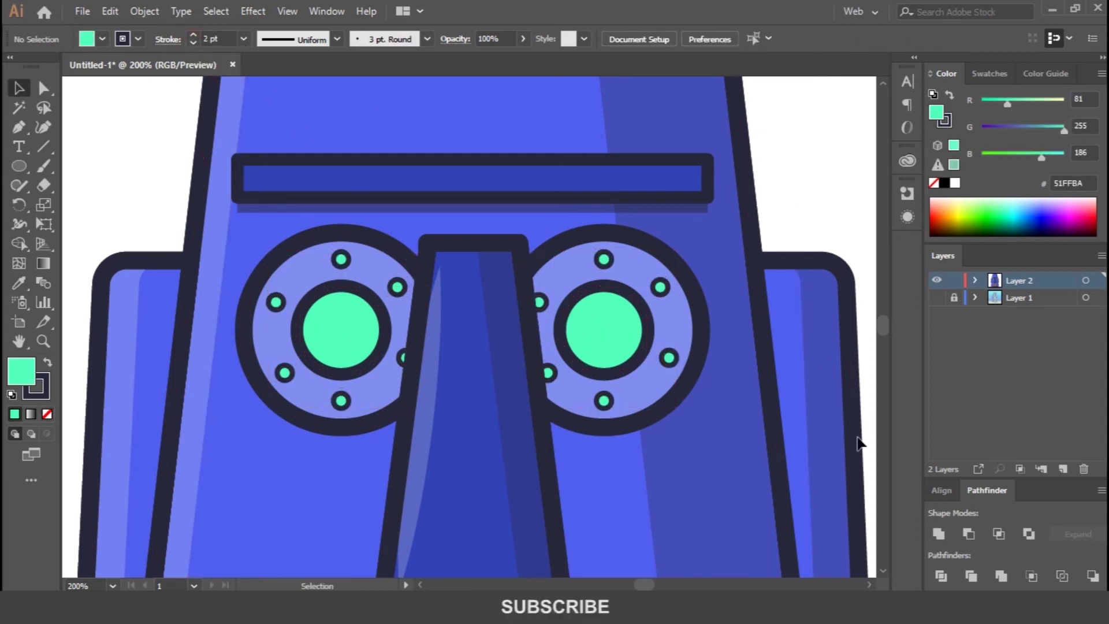
Step: Cut a shading strip along the door's right and lower edges by subtracting an up-left shifted door copy with Minus Front
key(ctrl+0)
key(ctrl+plus)
key(ctrl+plus)
key(ctrl+plus)
drag(604, 438, 601, 136)
click(545, 313)
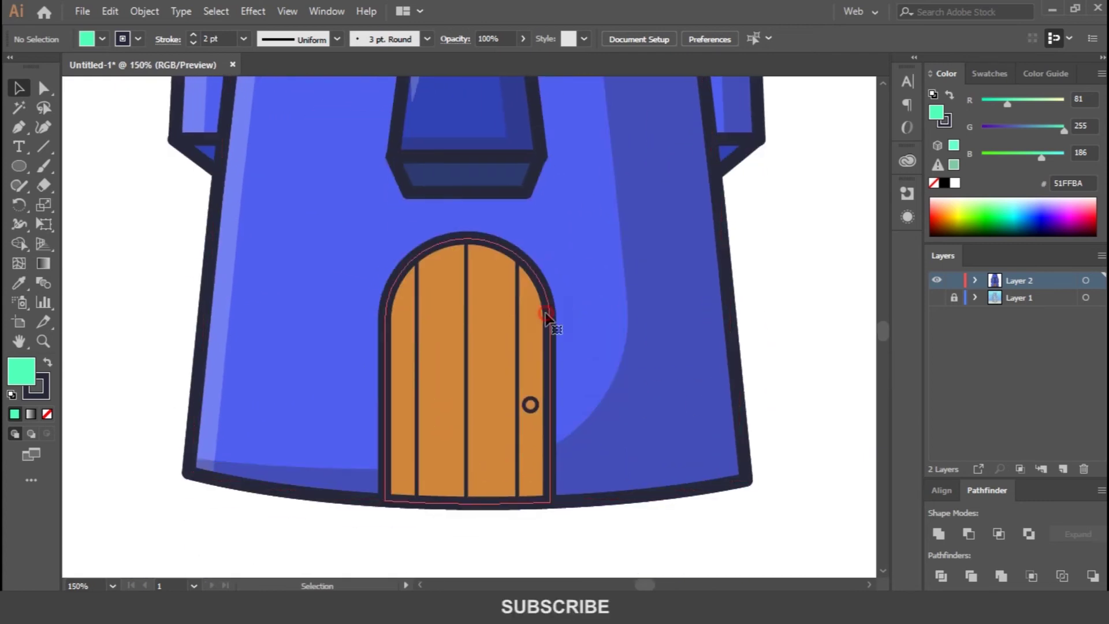
drag(530, 375, 489, 358)
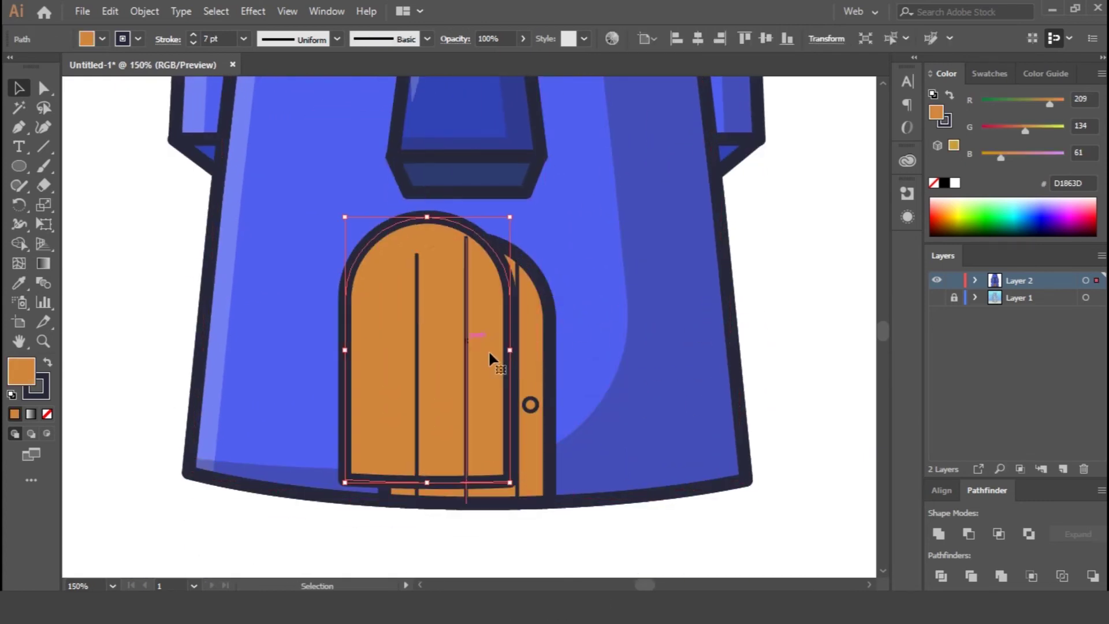
click(576, 358)
click(527, 360)
shift+click(509, 355)
click(968, 534)
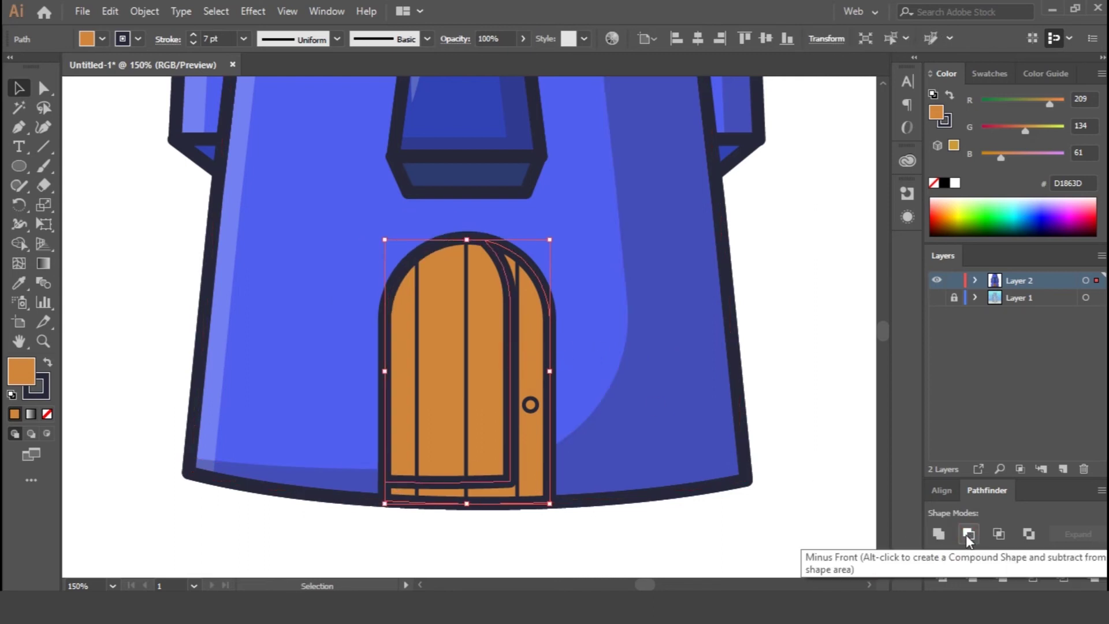
Step: Sample the head shading's dark 30% opacity fill onto the door strip and round the strip's inner lower corner
key(i)
click(671, 354)
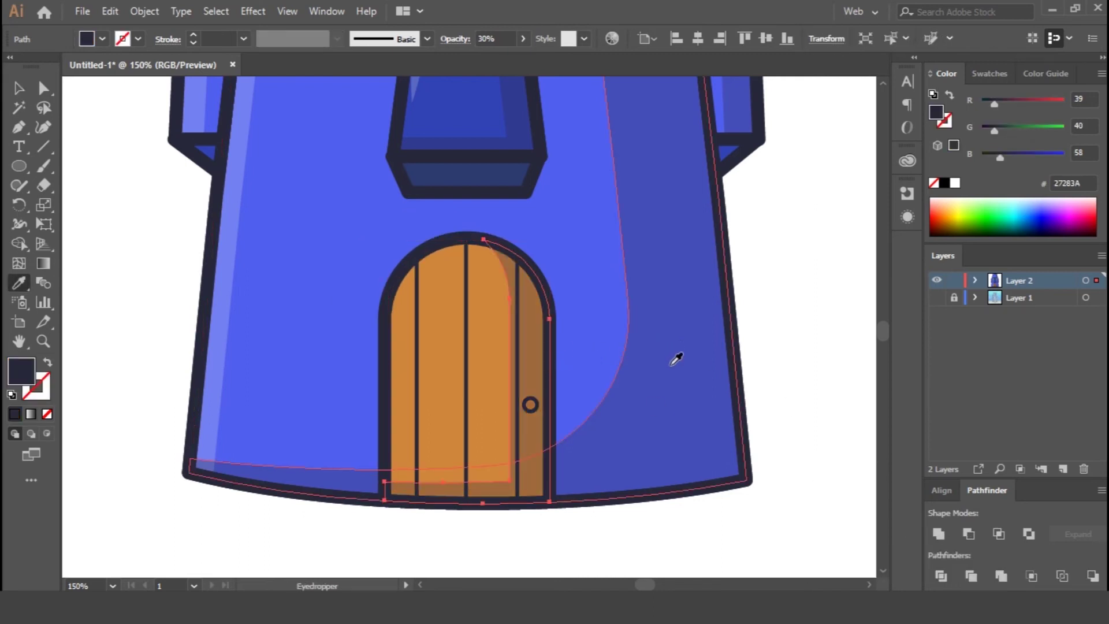
key(a)
drag(498, 475, 424, 396)
key(v)
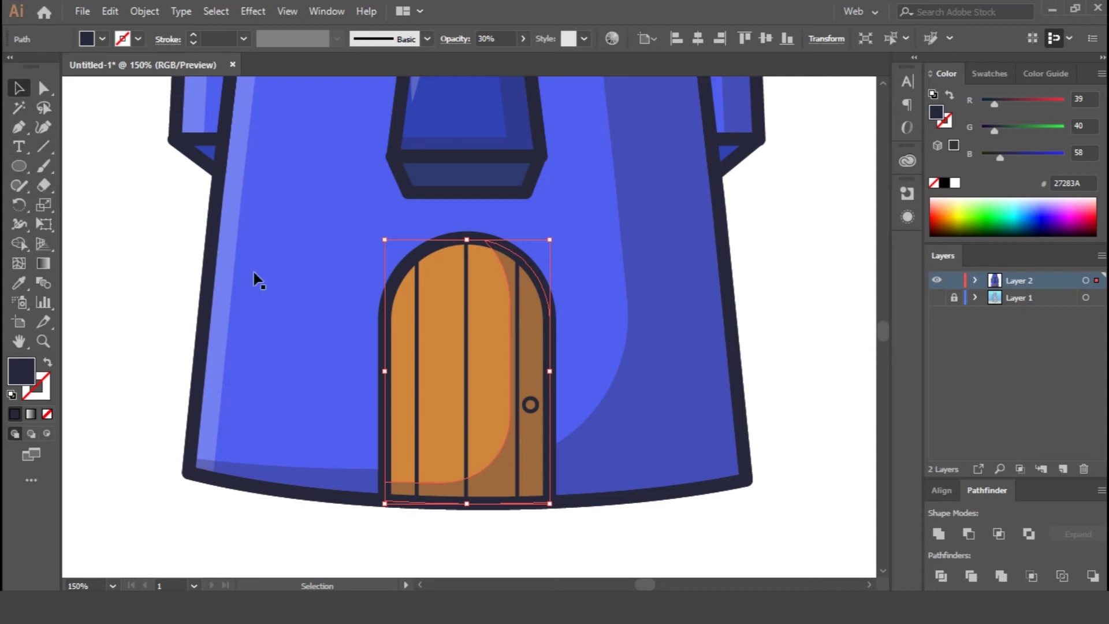
click(357, 297)
Step: Copy the door slightly down and right, and delete the copy's anchors until only its upper-left arc remains
click(394, 315)
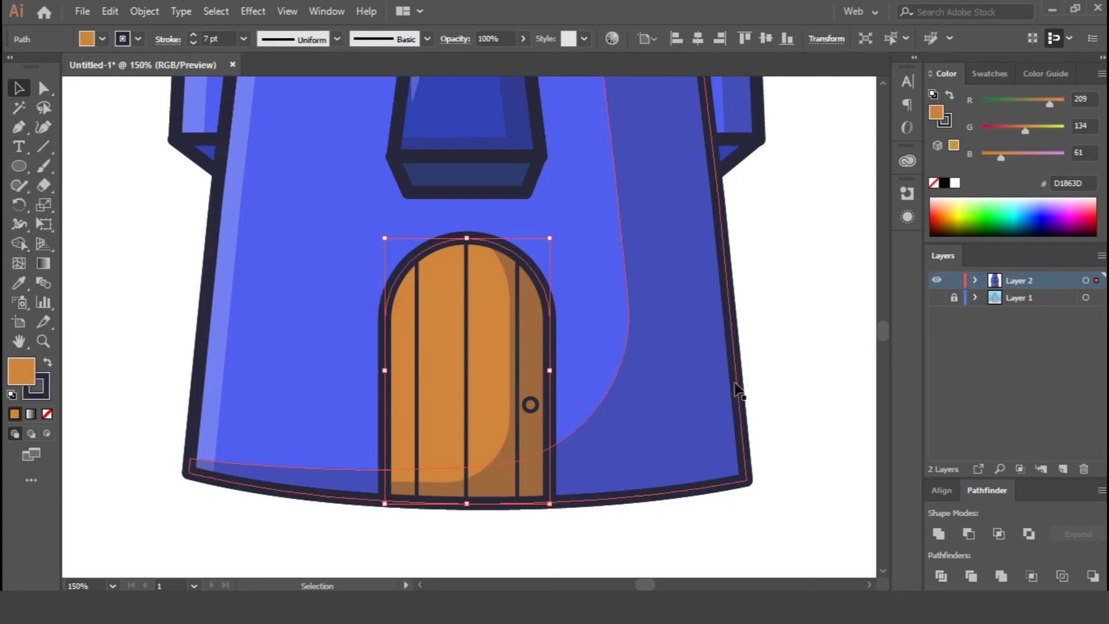
mouse_move(478, 354)
mouse_down()
mouse_move(488, 348)
mouse_move(488, 367)
mouse_up()
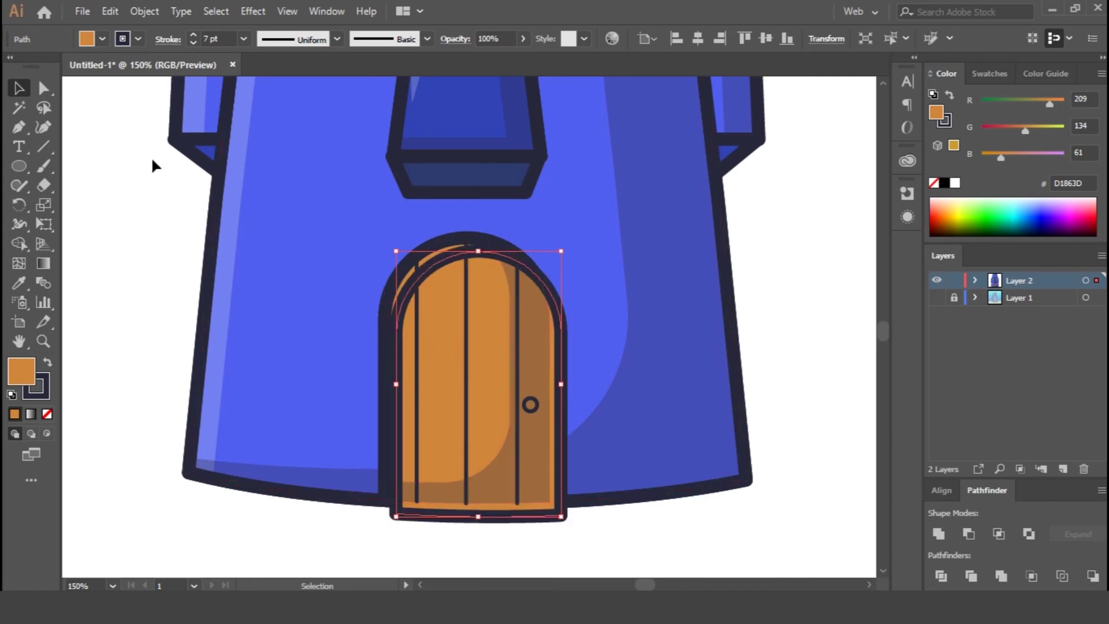
key(a)
click(561, 334)
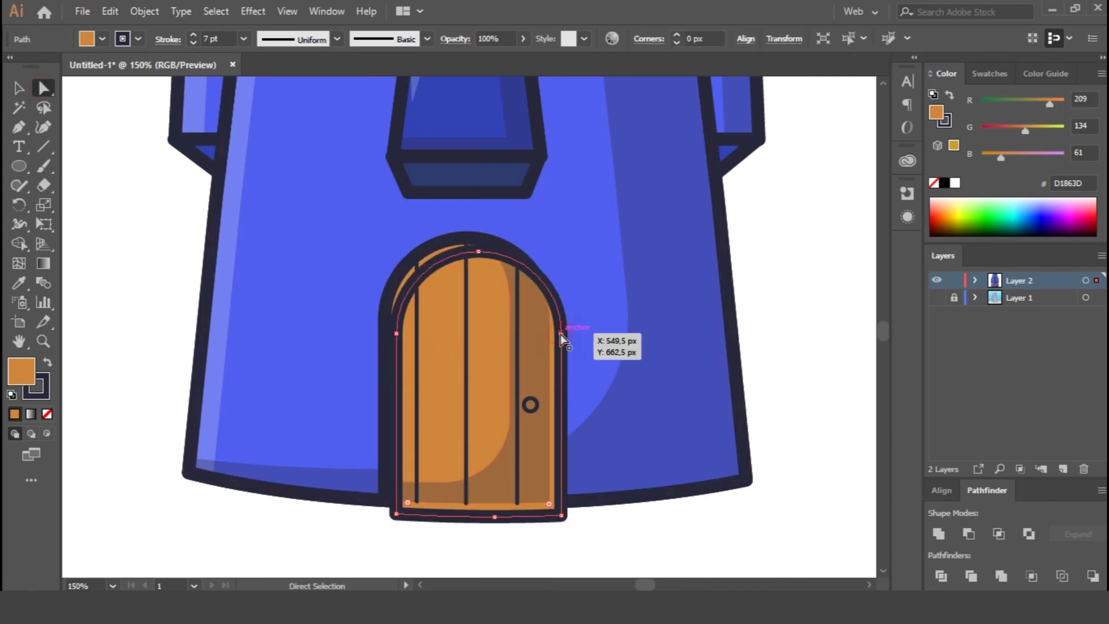
shift+click(561, 514)
shift+click(396, 514)
key(Delete)
click(561, 334)
key(Delete)
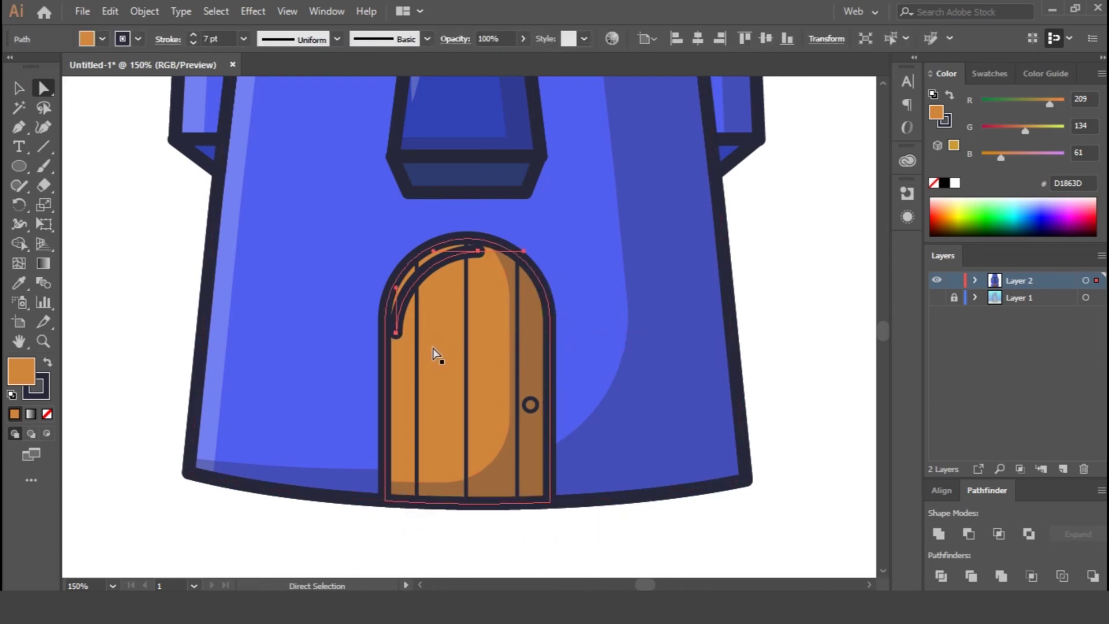
Step: Draw a short vertical segment with the Pen tool downward from the arc's lower end along the door's left edge
click(396, 334)
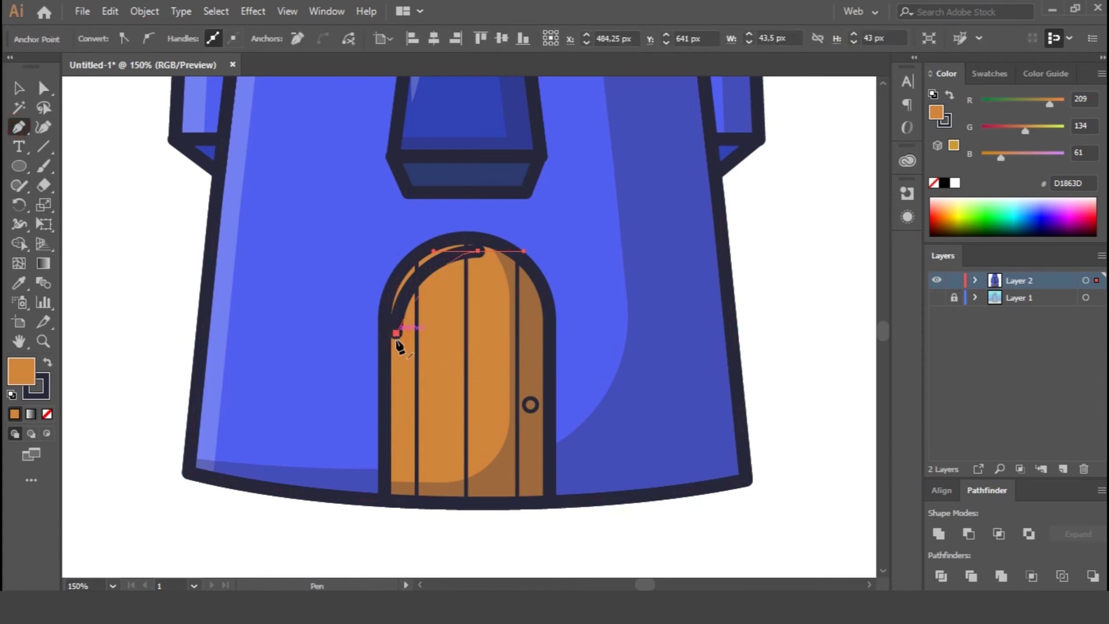
key(ctrl+z)
ctrl+click(397, 335)
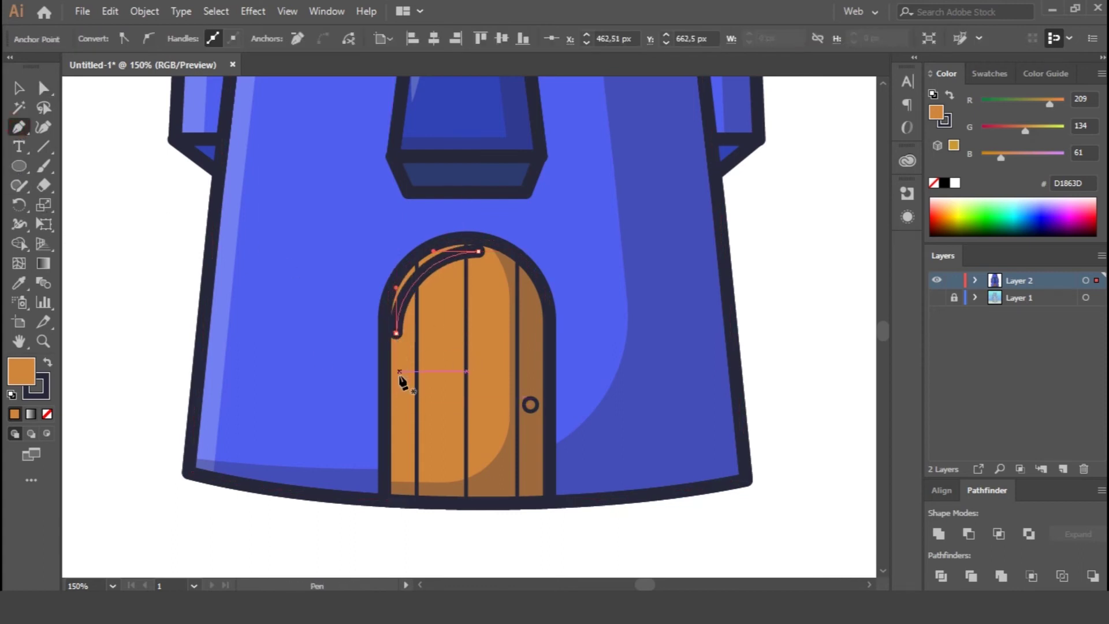
click(399, 403)
ctrl+click(396, 334)
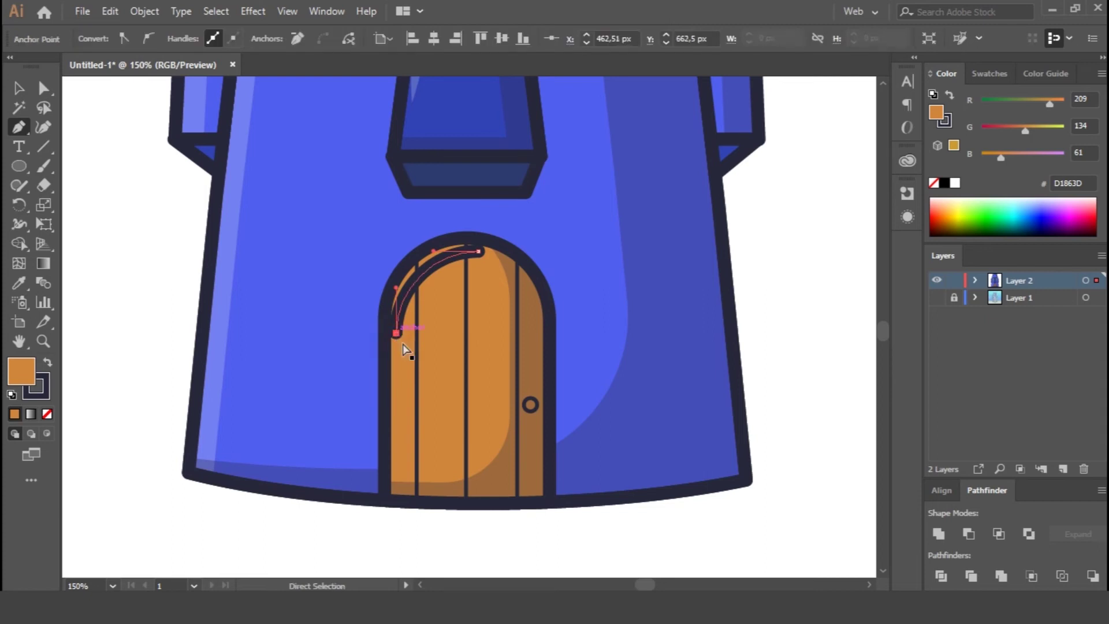
click(396, 333)
key(ctrl+z)
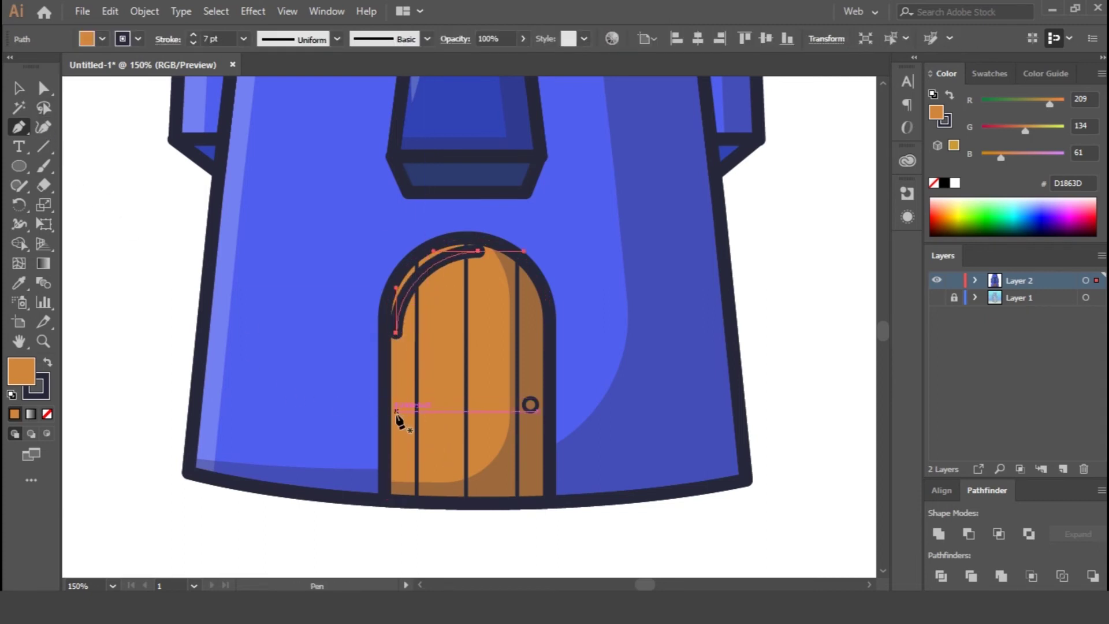
click(396, 334)
key(v)
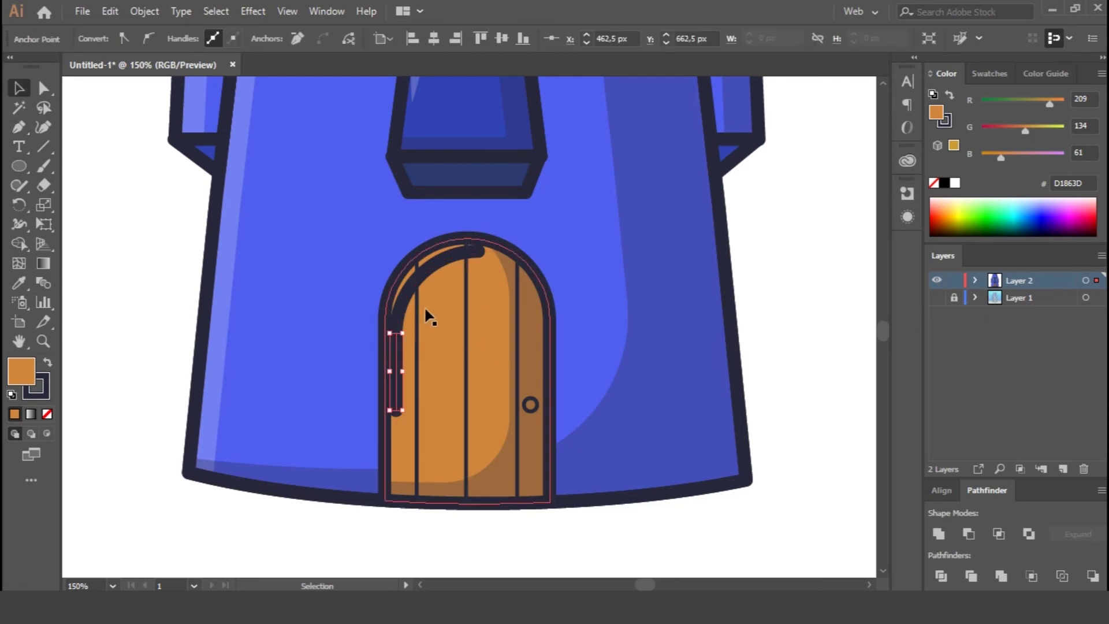
Step: Unite the door's upper-left arc with the vertical segment below it and apply the width profile that tapers at both ends
click(406, 308)
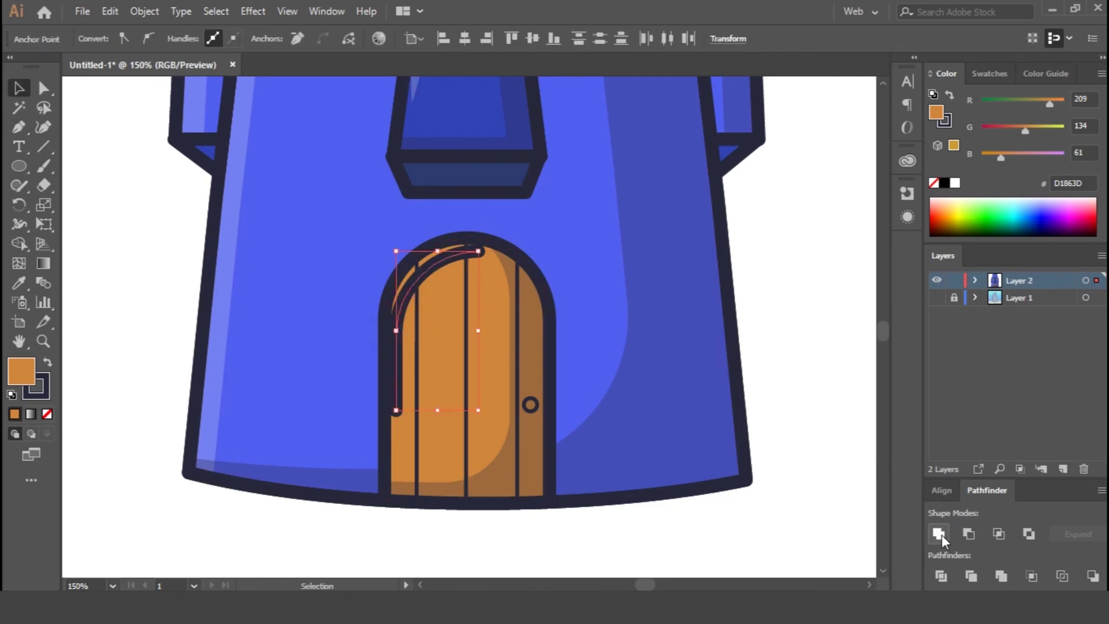
click(939, 533)
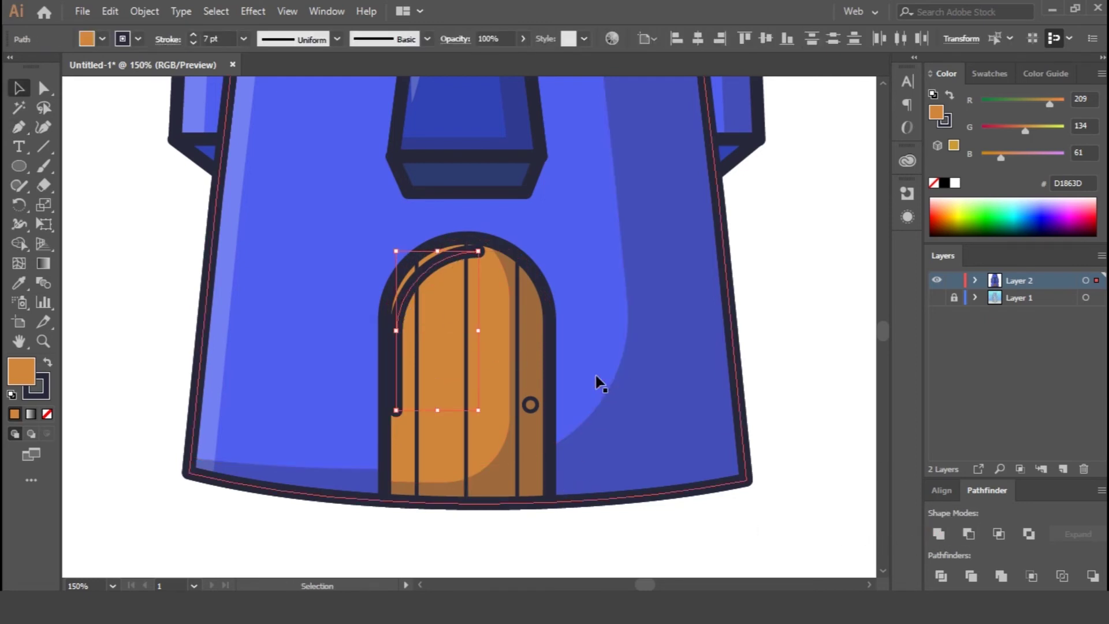
click(337, 39)
click(283, 103)
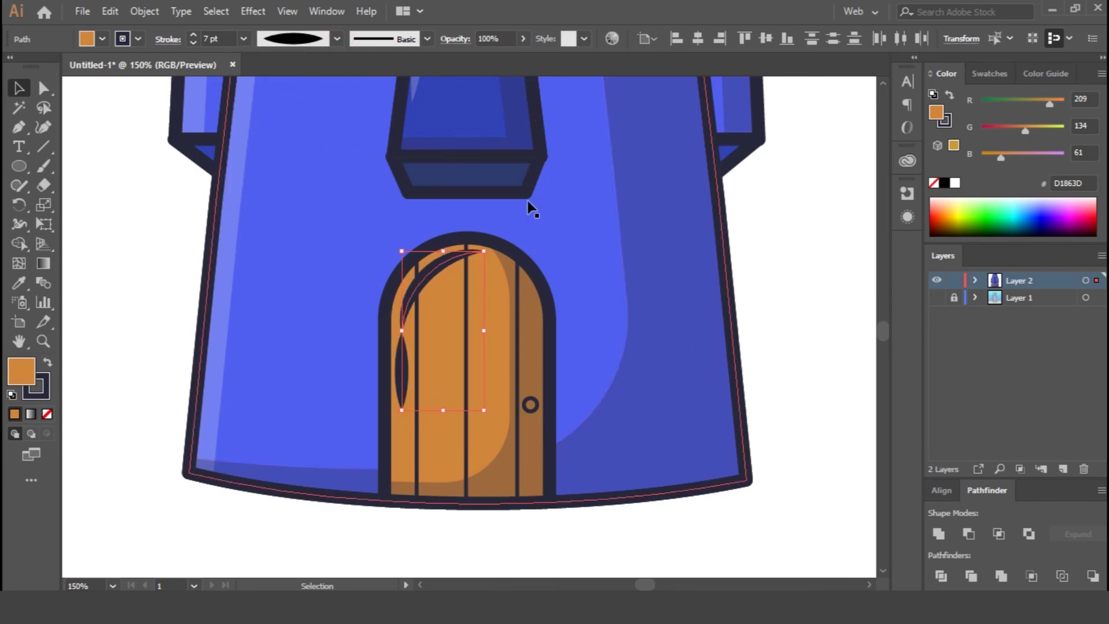
Step: Sample the nose highlight's white 10 pt stroke at 20% opacity onto the arc and segment on the door
key(i)
click(415, 91)
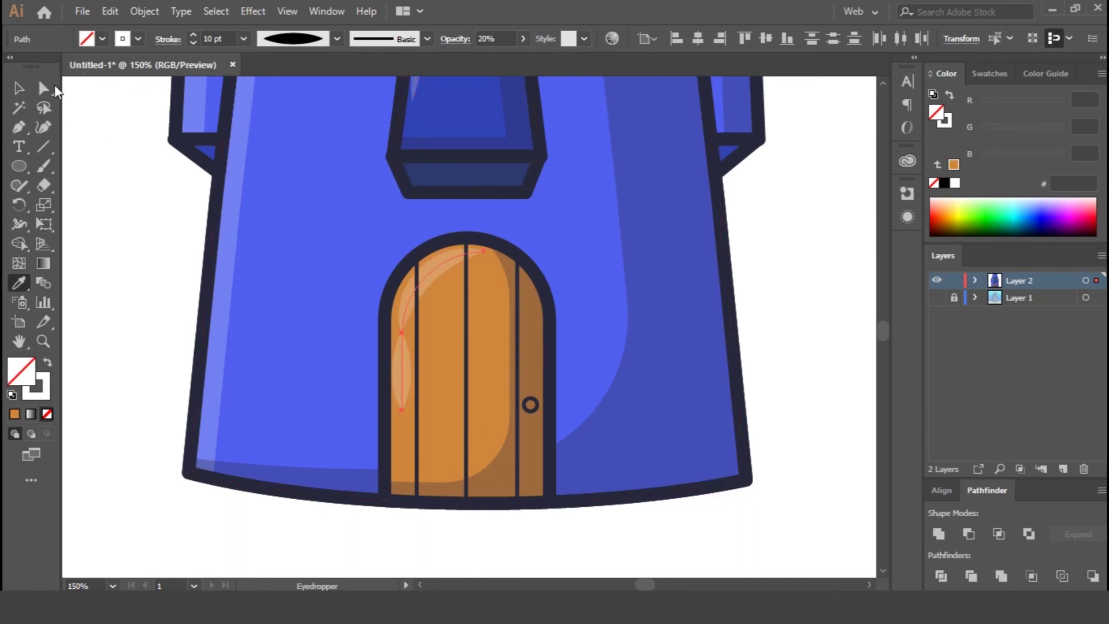
click(19, 88)
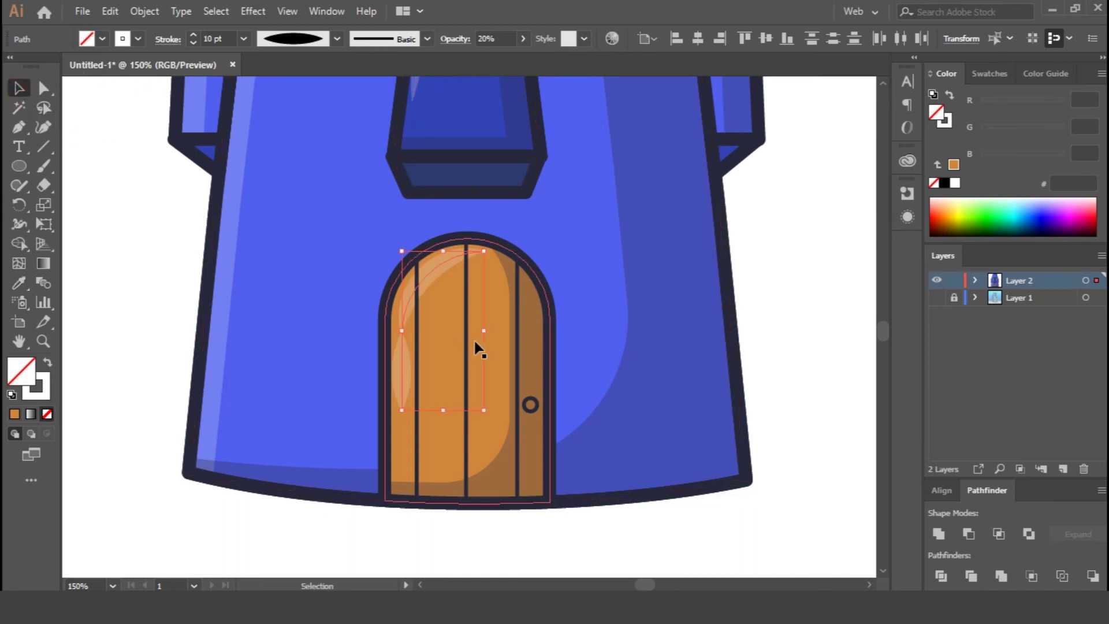
click(754, 348)
click(406, 380)
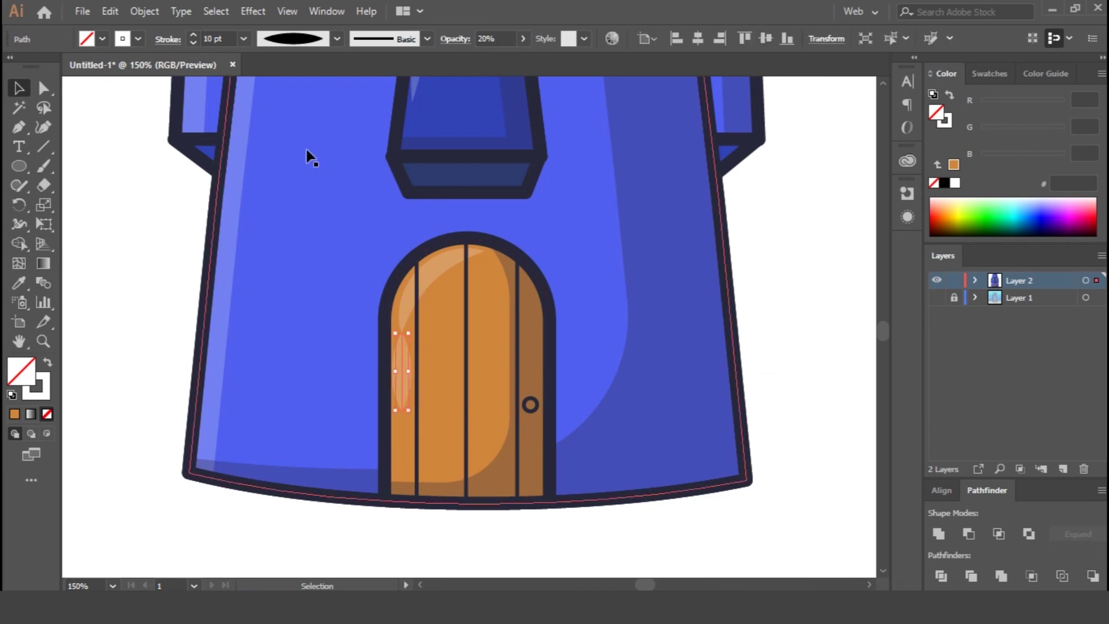
click(799, 308)
Step: Cut a lower-right crescent on the right eye ring with an up-left shifted copy and Minus Front, and sample the head shading's 30% opacity fill onto it
key(ctrl+0)
key(ctrl+minus)
key(ctrl+equal)
key(ctrl+equal)
key(ctrl+equal)
key(ctrl+equal)
key(ctrl+equal)
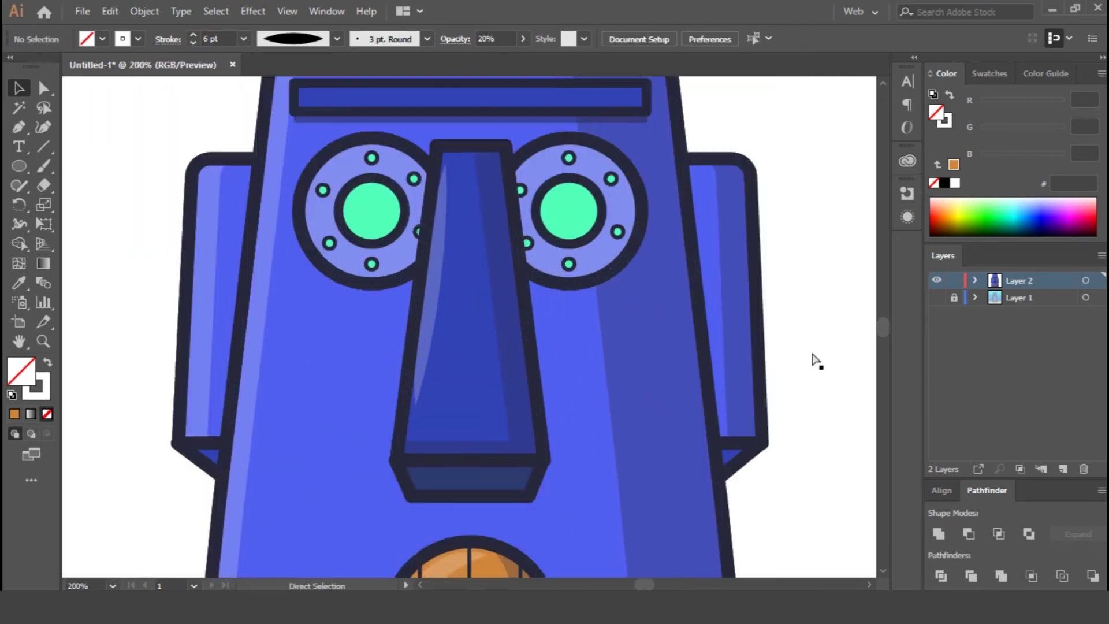
drag(682, 265, 639, 406)
click(639, 310)
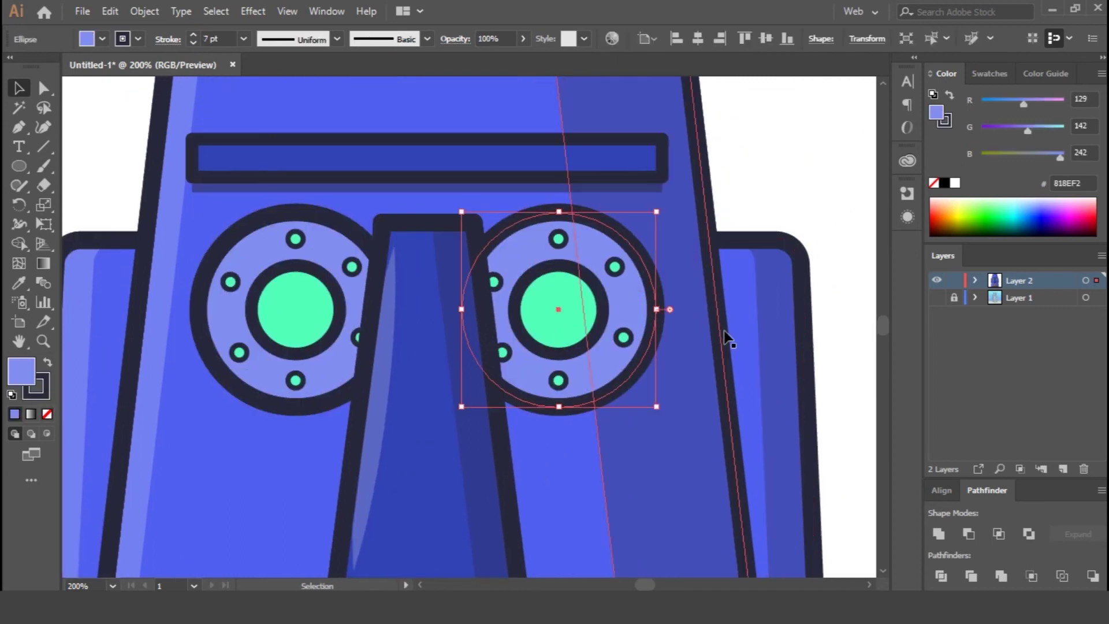
mouse_move(624, 311)
mouse_down()
mouse_move(584, 292)
mouse_move(661, 307)
mouse_move(631, 307)
mouse_up()
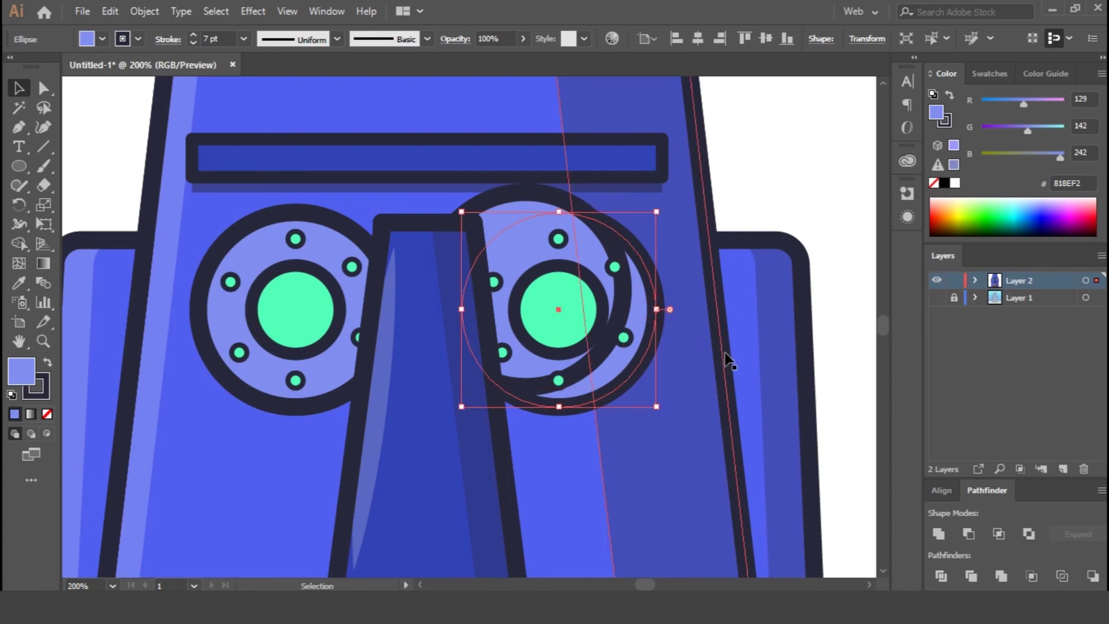
click(969, 532)
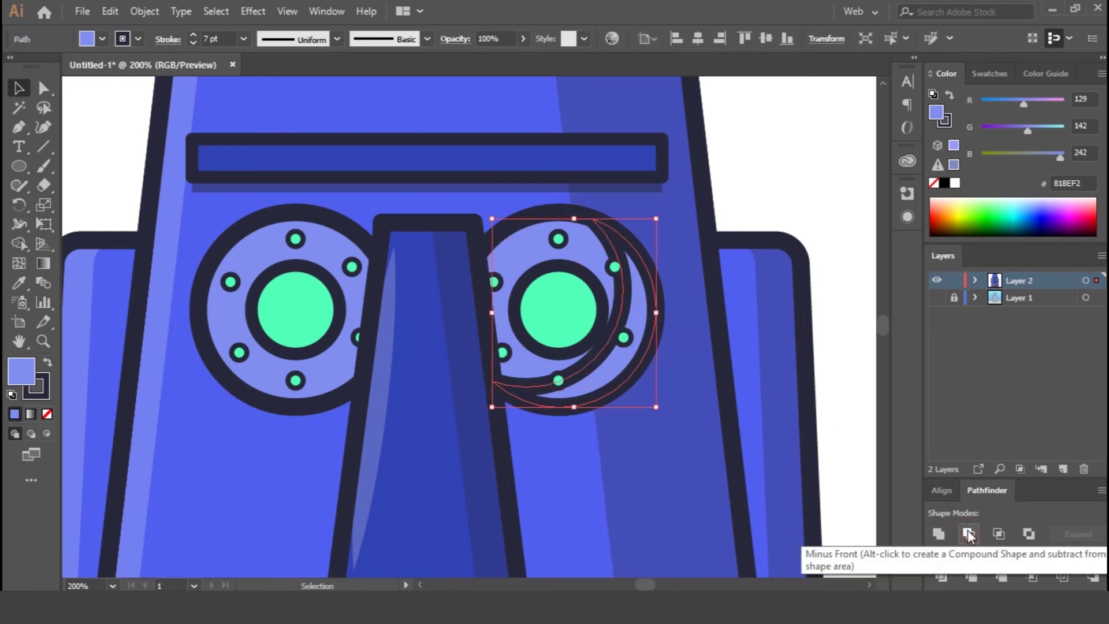
key(i)
click(642, 463)
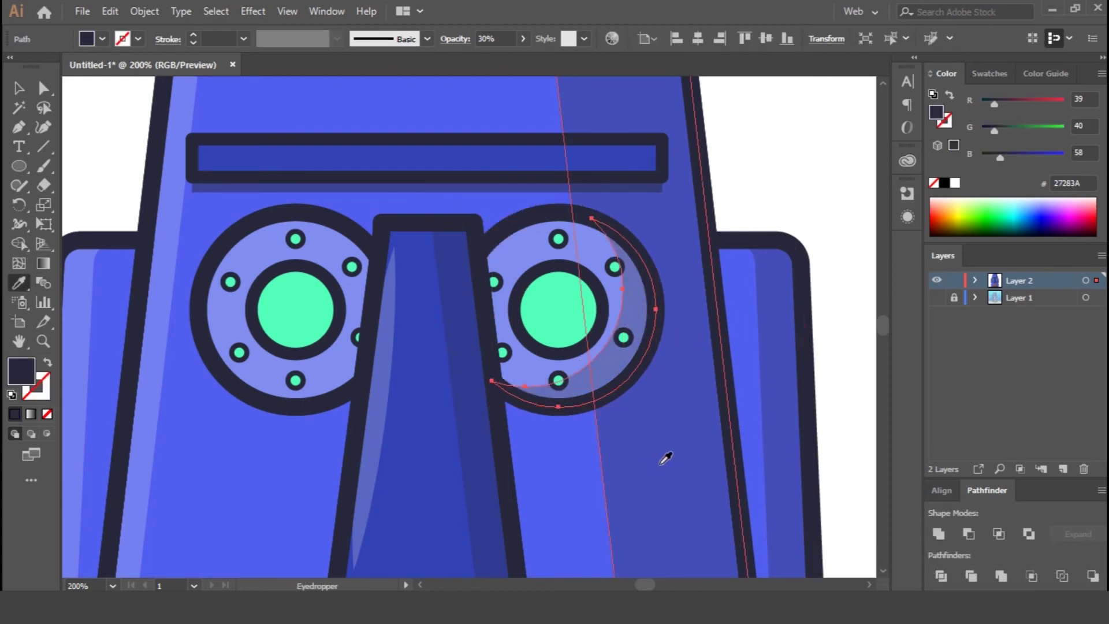
Step: Cut a matching lower-right crescent on the left eye ring with Minus Front and sample the right eye's shadow fill onto it
key(v)
click(324, 396)
key(ctrl+c)
key(ctrl+f)
drag(334, 351, 307, 323)
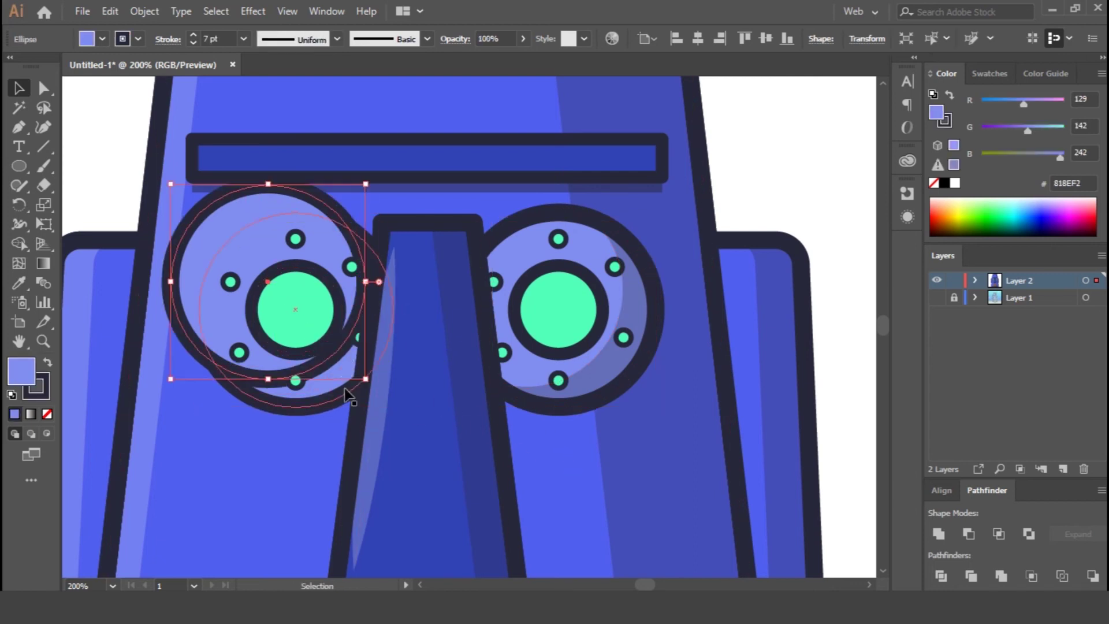
click(341, 396)
shift+click(272, 377)
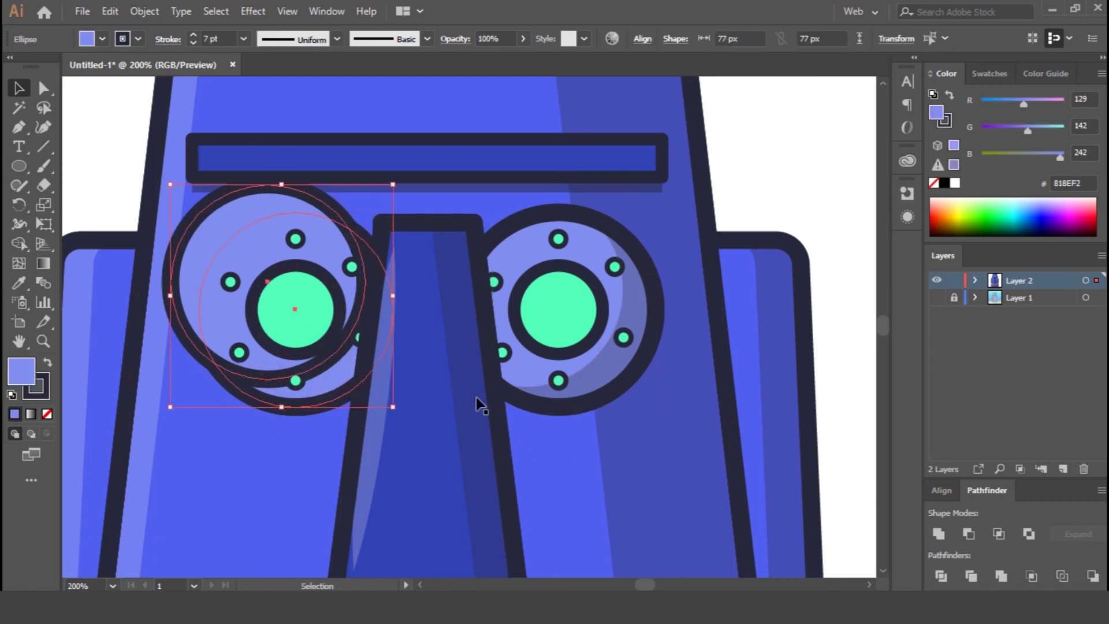
click(969, 534)
key(i)
click(606, 361)
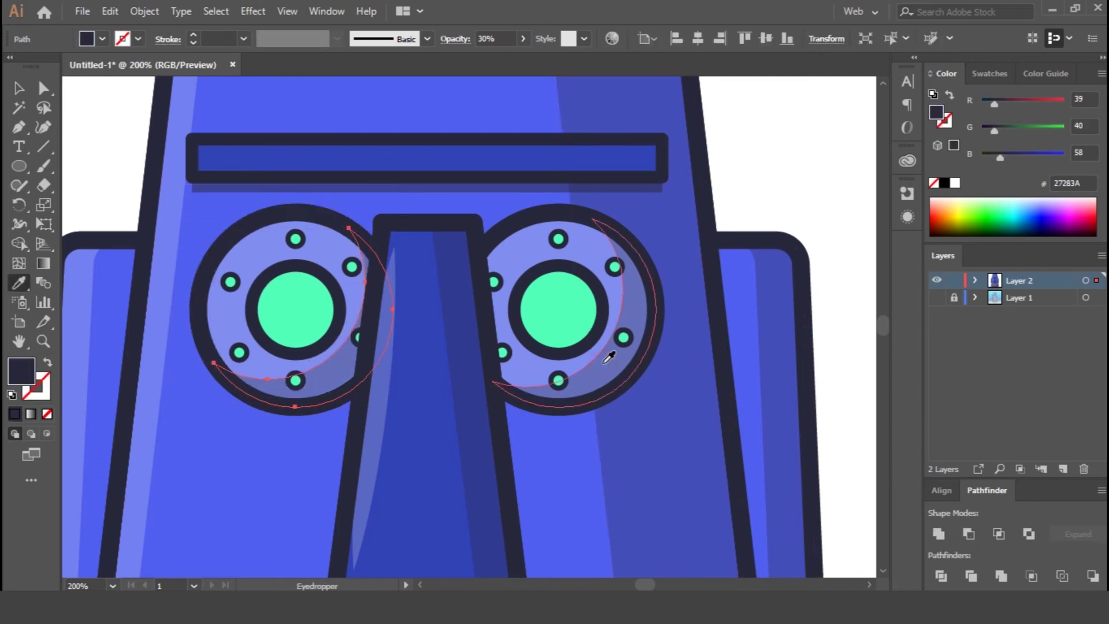
Step: Group the whole house illustration and center it vertically on the artboard
key(v)
click(794, 162)
key(ctrl+0)
drag(322, 141, 612, 468)
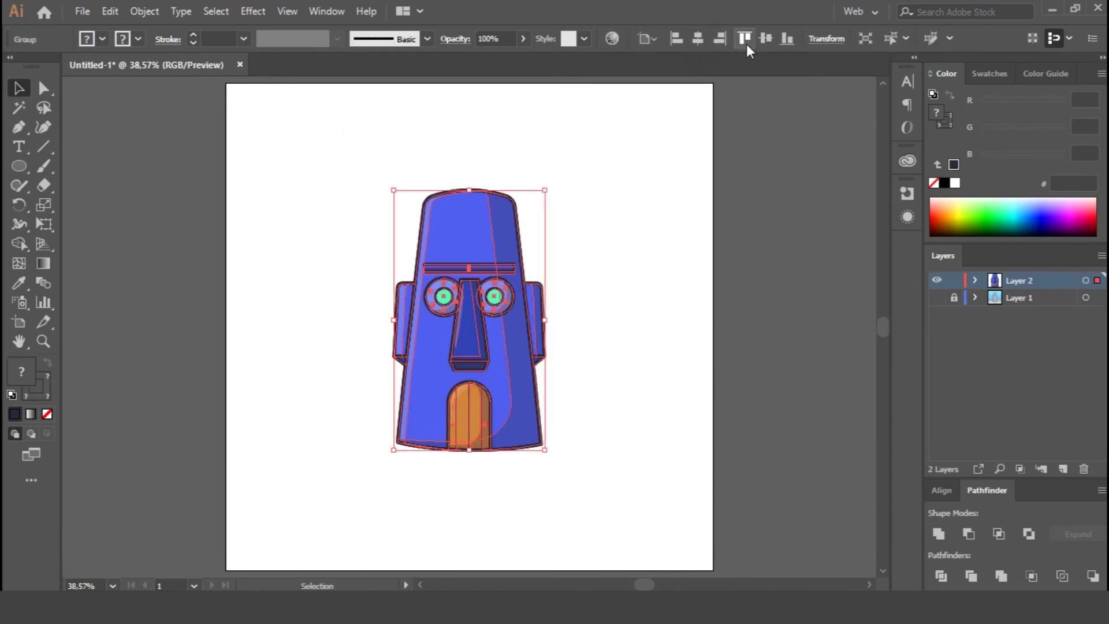
click(767, 38)
click(642, 303)
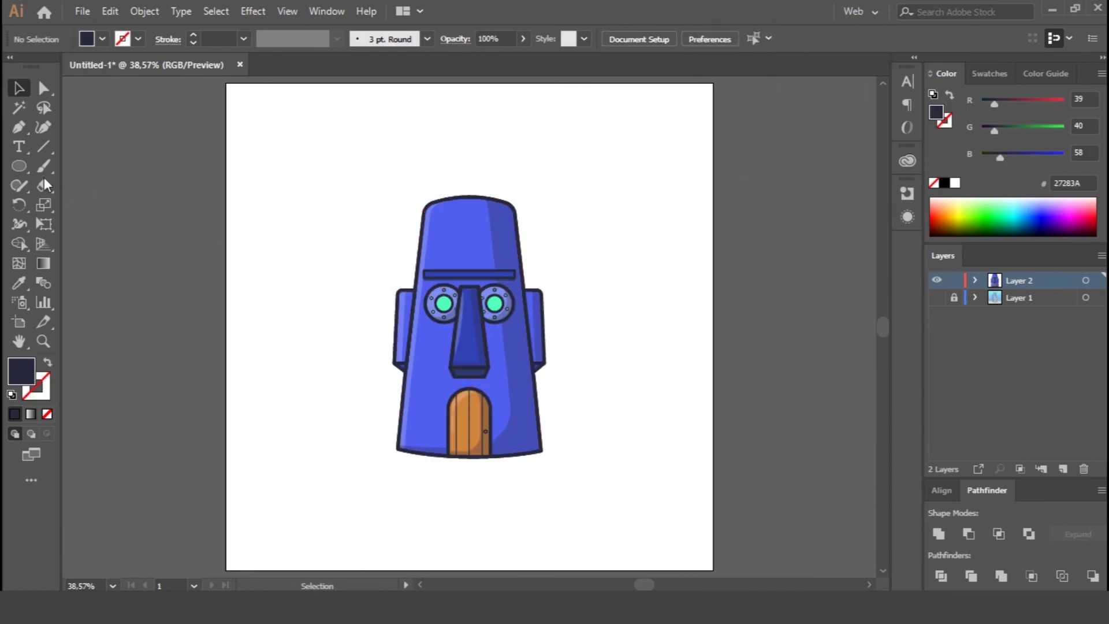
Step: Create a 1000 by 1000 px rectangle with the Rectangle tool
drag(20, 166, 98, 164)
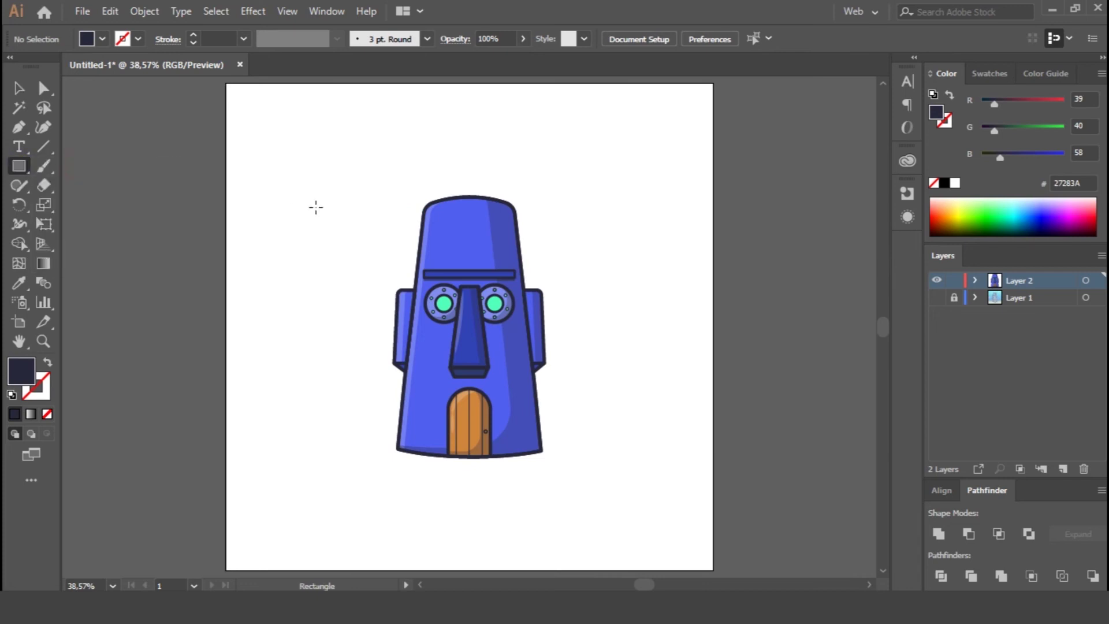
click(315, 206)
text(1000)
key(Tab)
text(1000)
key(Return)
click(19, 88)
Step: Send the square behind the house and center it horizontally and vertically on the artboard
right_click(586, 332)
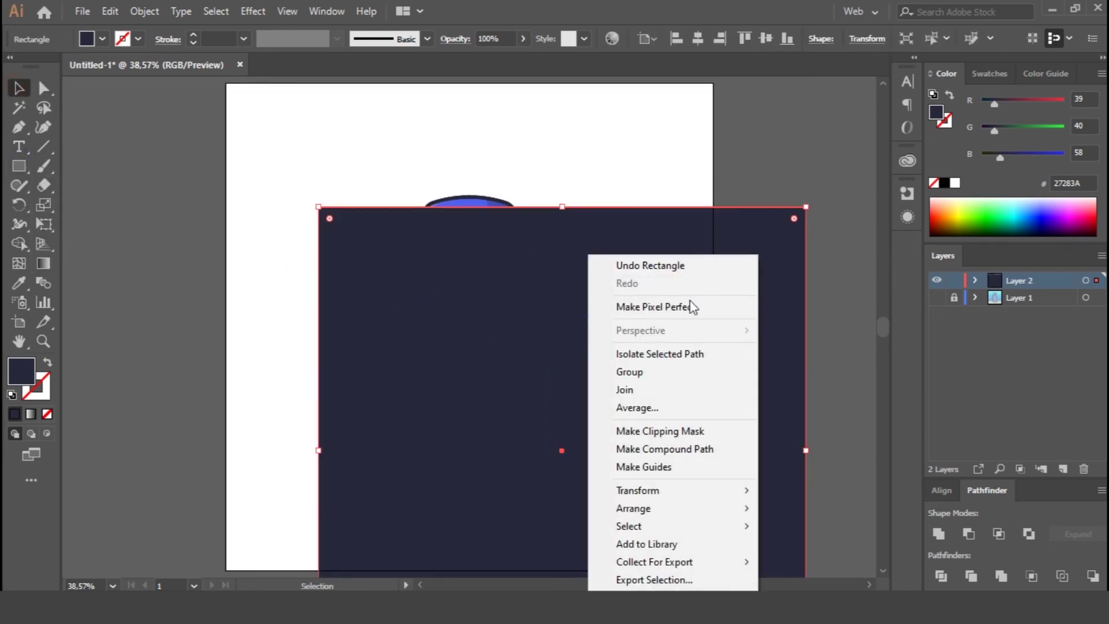
mouse_move(664, 509)
click(831, 562)
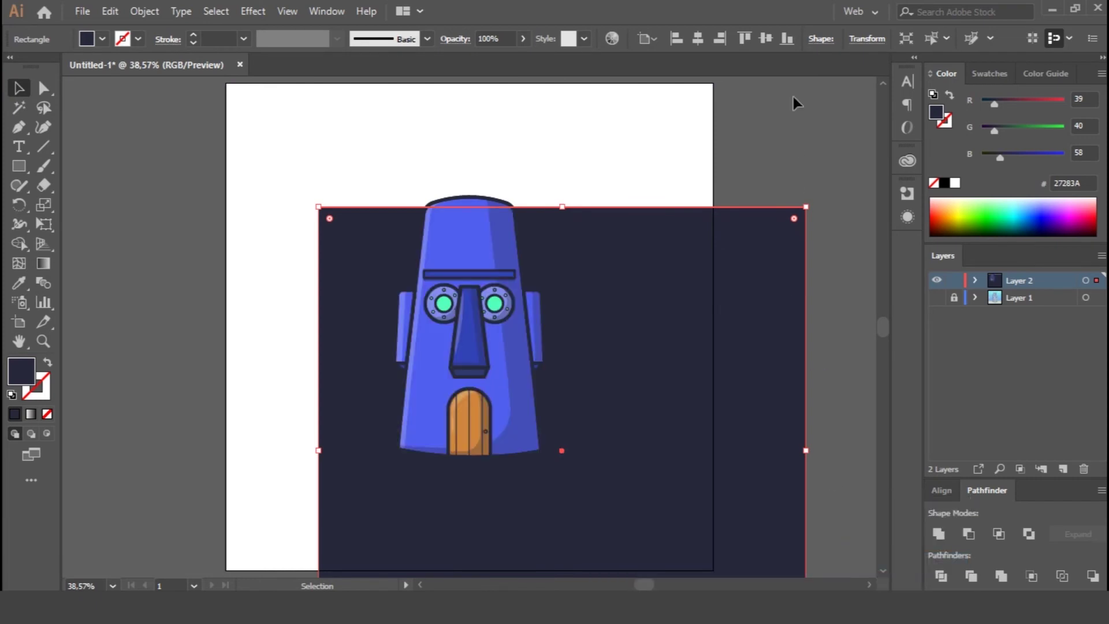
click(697, 38)
click(765, 38)
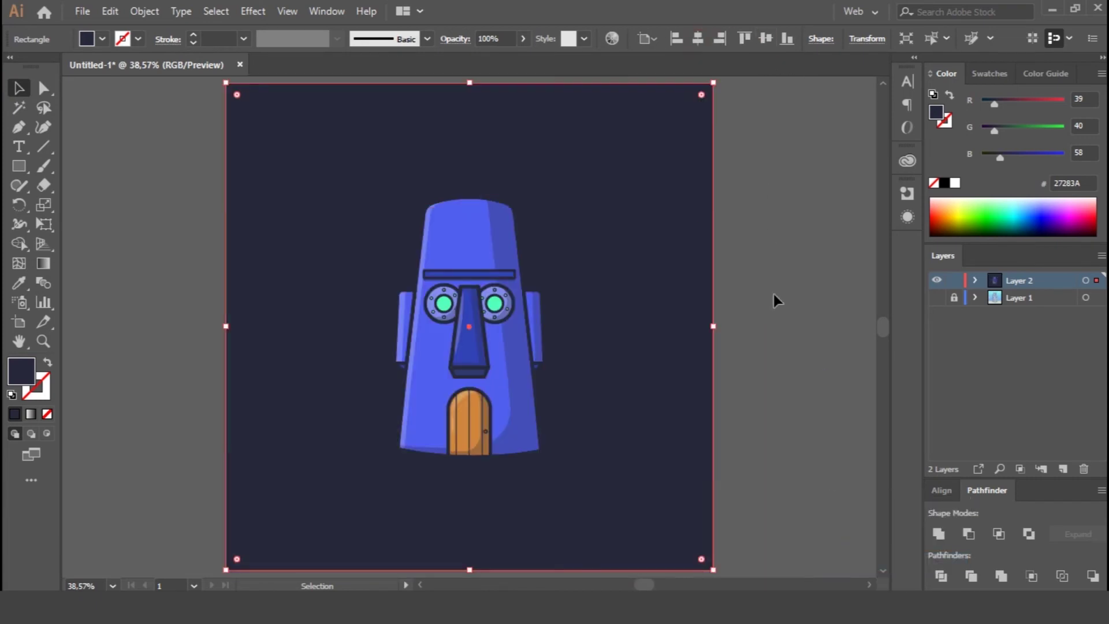
Step: Sample the head's appearance onto the background square and adjust its fill to the blue 0985DA
drag(984, 205, 1021, 197)
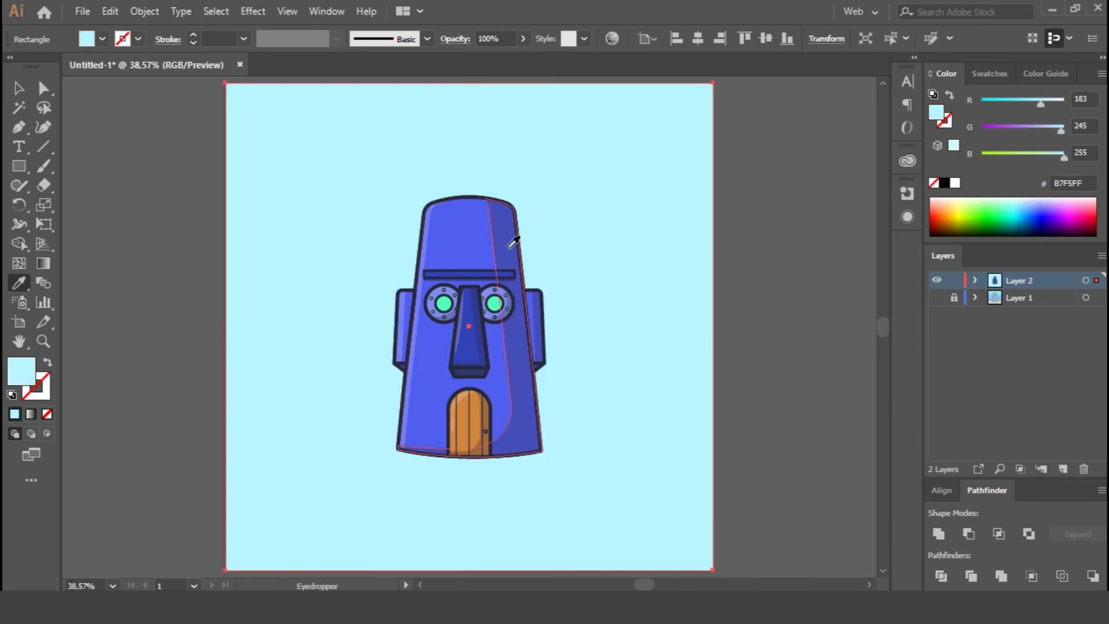
click(474, 240)
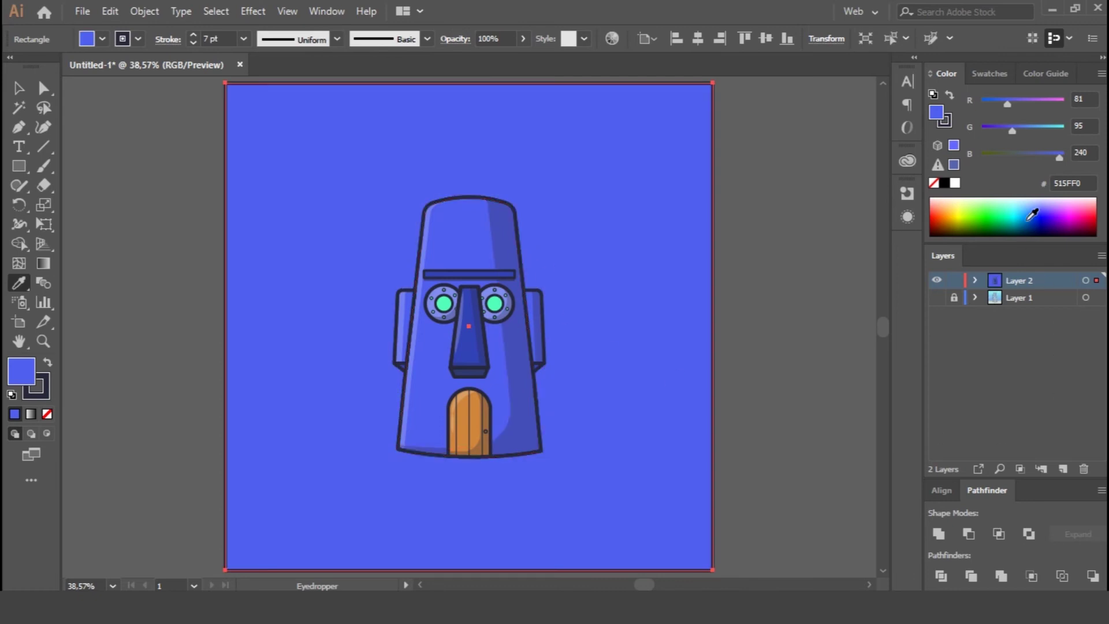
mouse_move(1014, 131)
mouse_down()
mouse_move(1002, 130)
mouse_move(1028, 132)
mouse_up()
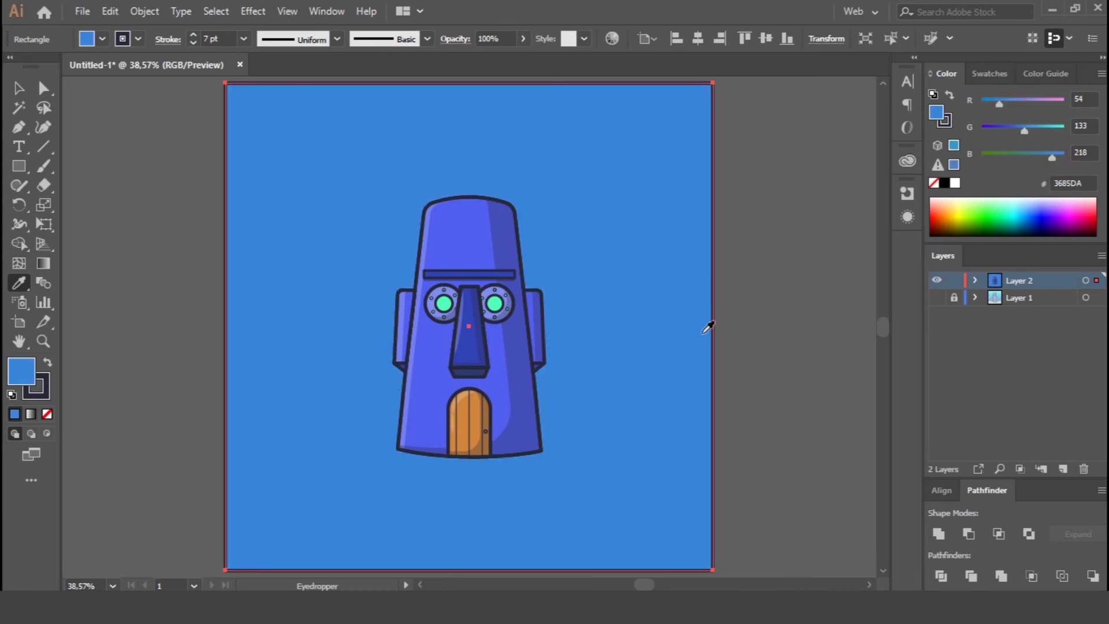
drag(999, 105, 983, 104)
click(18, 88)
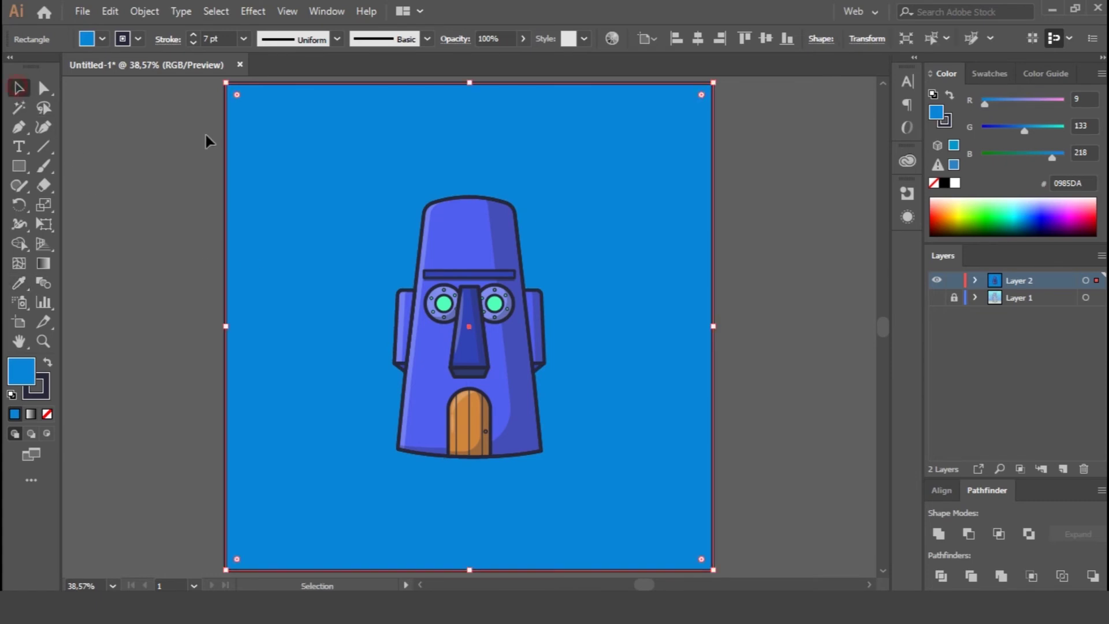
click(840, 301)
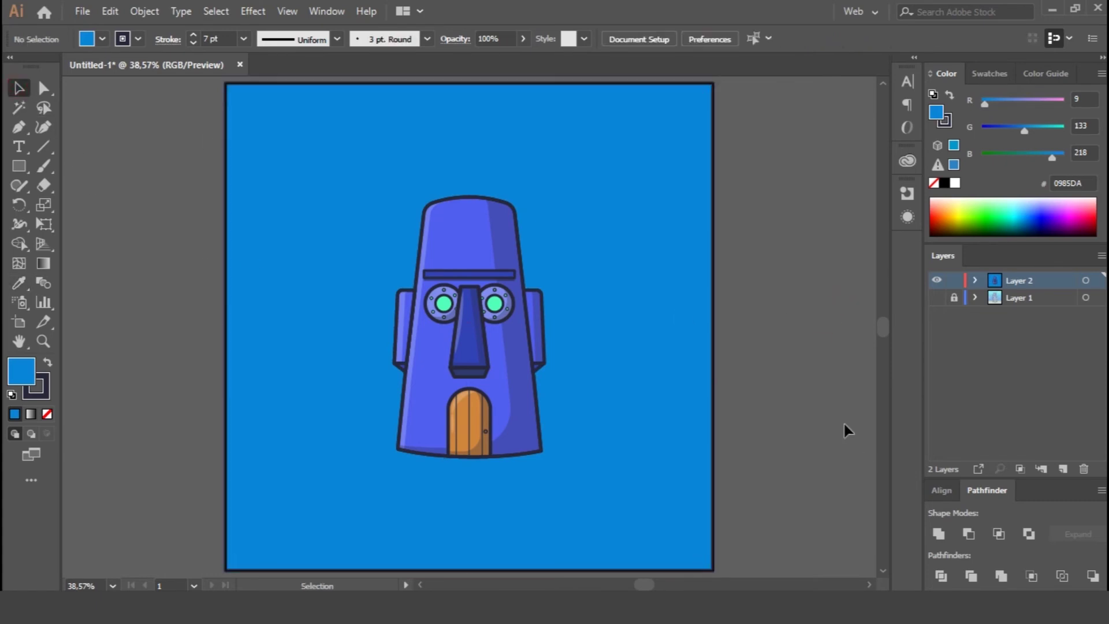
Step: Remove the stroke from the background square
click(41, 393)
click(254, 426)
click(47, 414)
click(13, 367)
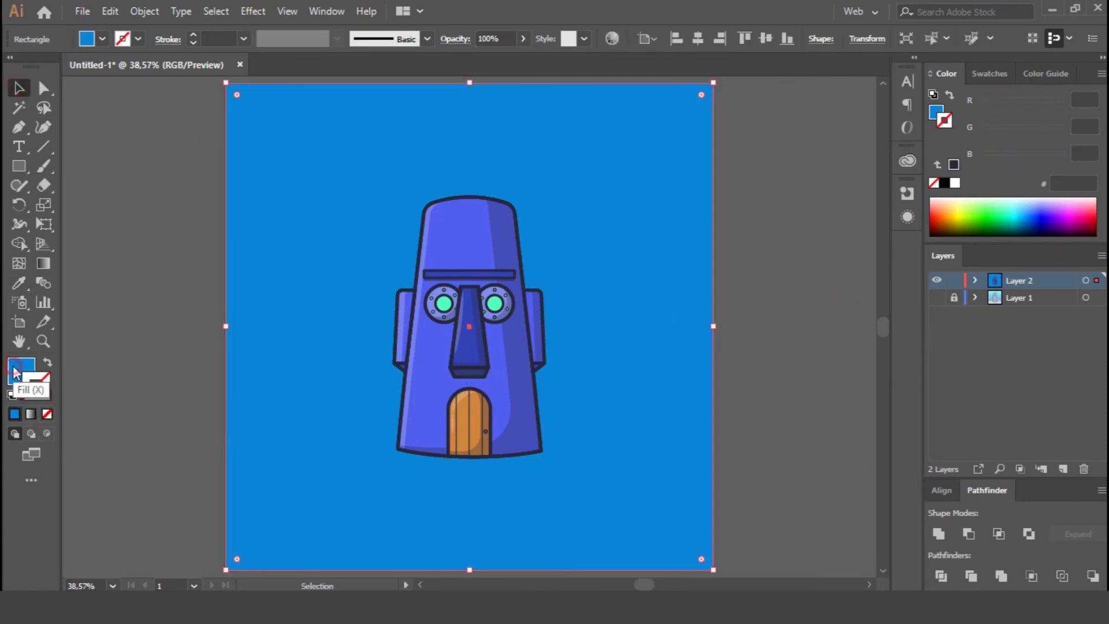
click(801, 461)
Step: Ungroup the house illustration
key(ctrl+minus)
key(ctrl+minus)
key(ctrl+minus)
key(ctrl+plus)
key(ctrl+plus)
key(ctrl+plus)
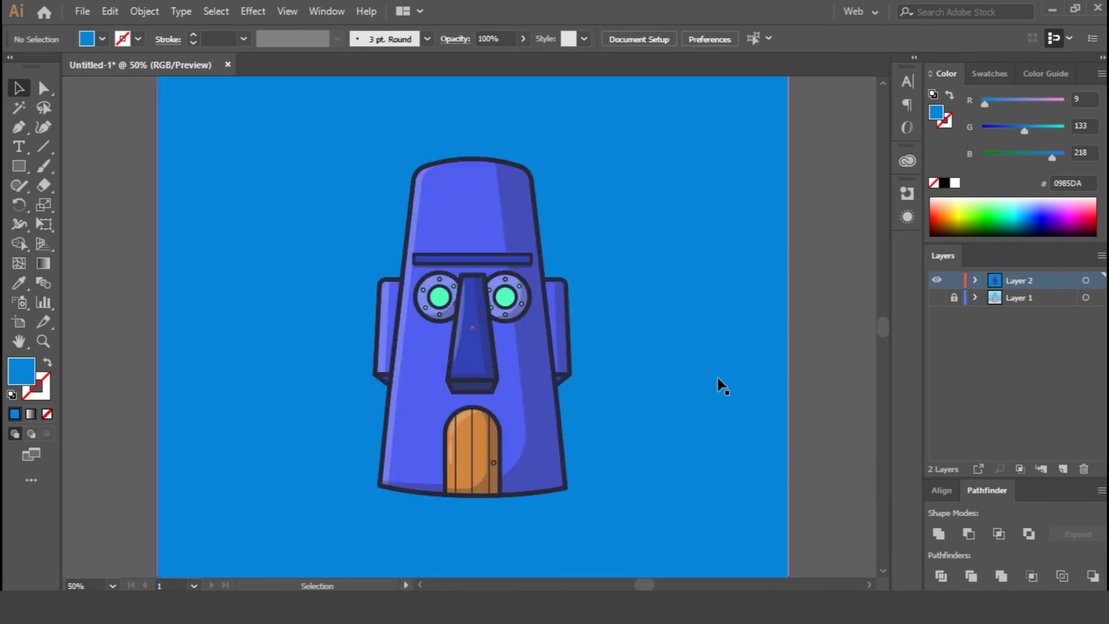
click(466, 201)
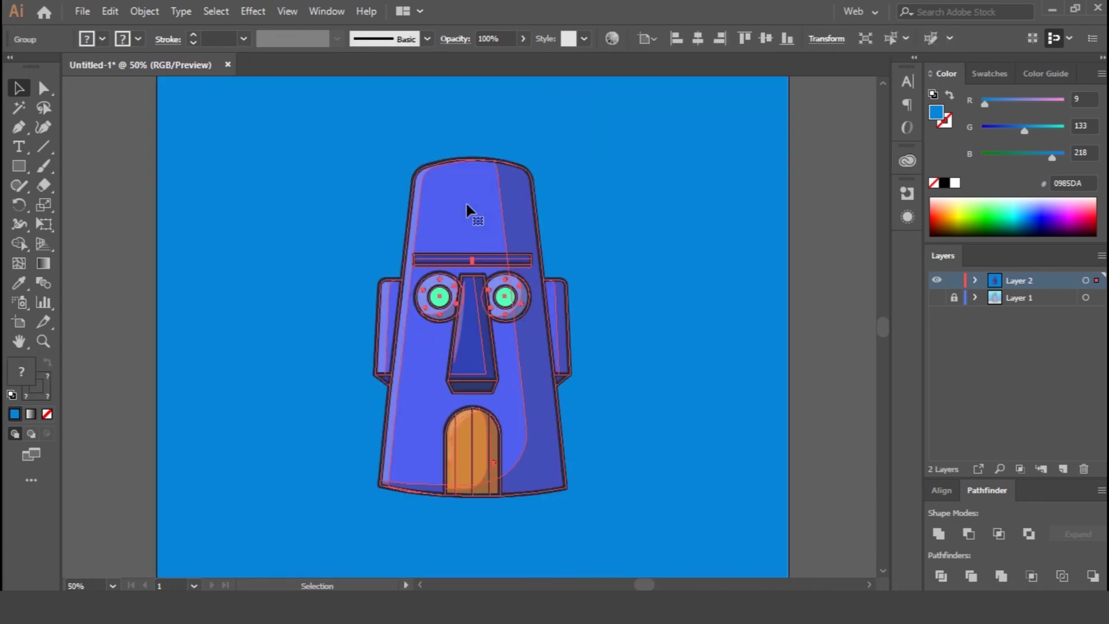
right_click(476, 209)
click(524, 346)
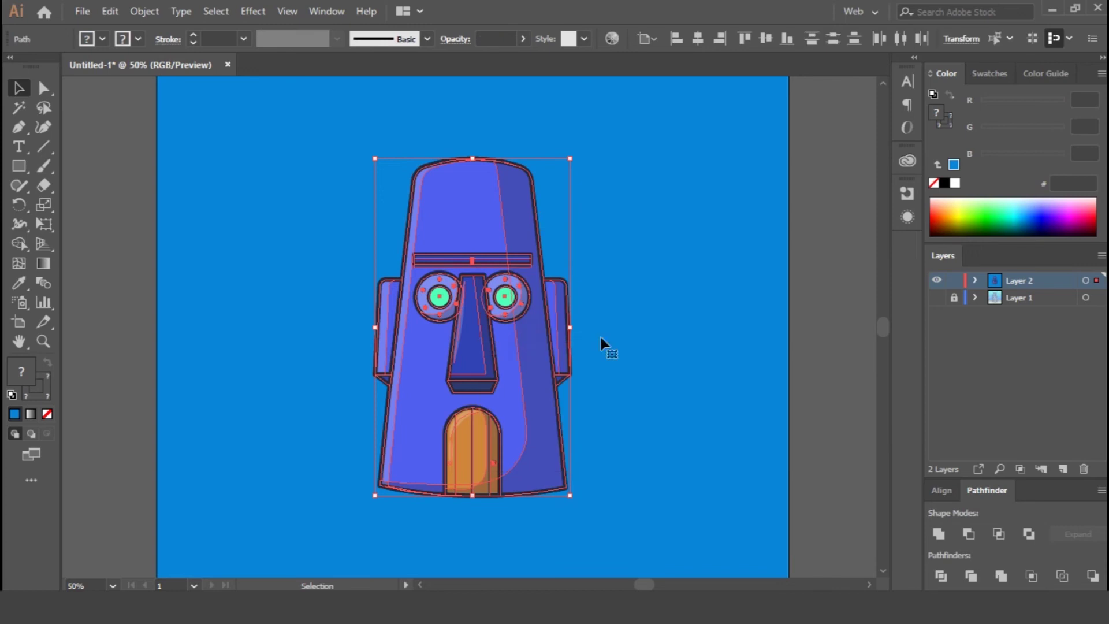
click(693, 242)
Step: Set the fill of the head and both ears to the slightly darker blue 4F61E0
click(481, 212)
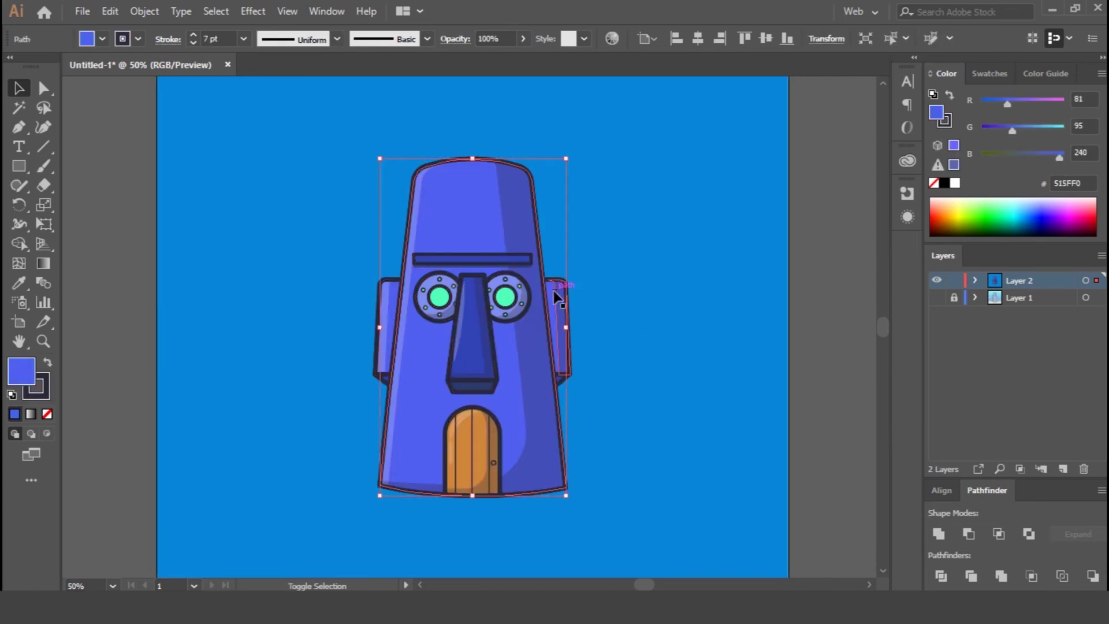
shift+click(388, 323)
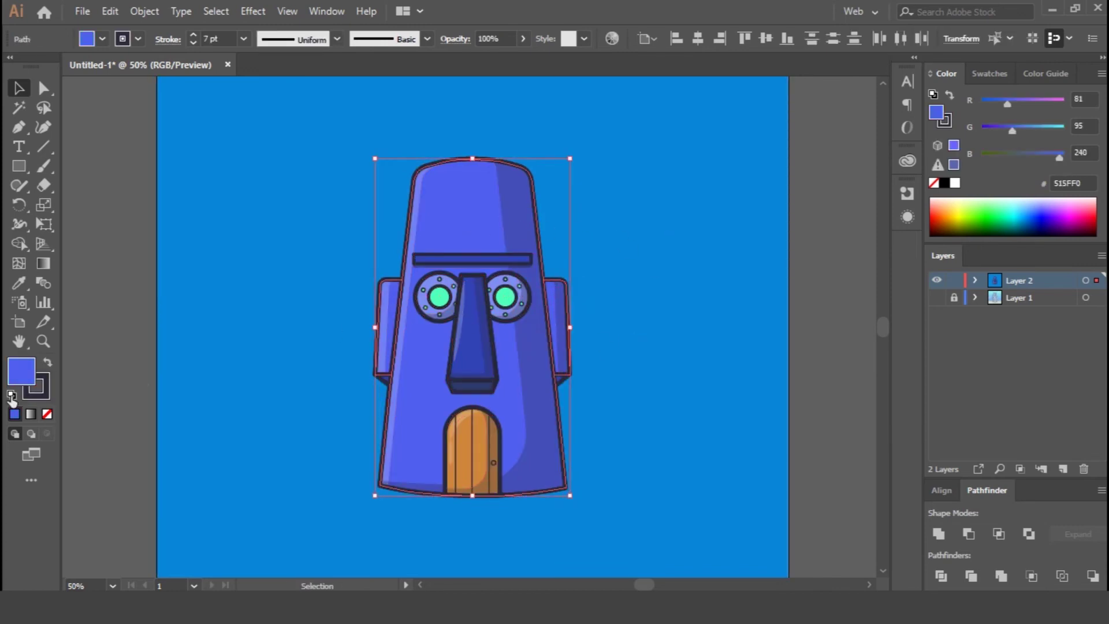
double_click(30, 368)
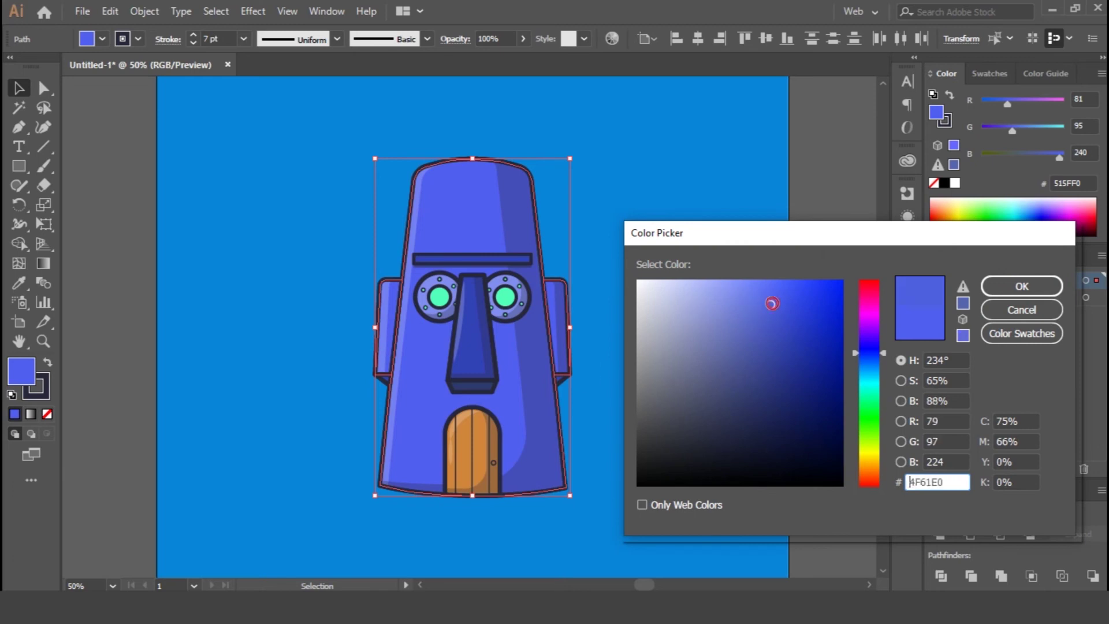
click(1016, 287)
click(866, 296)
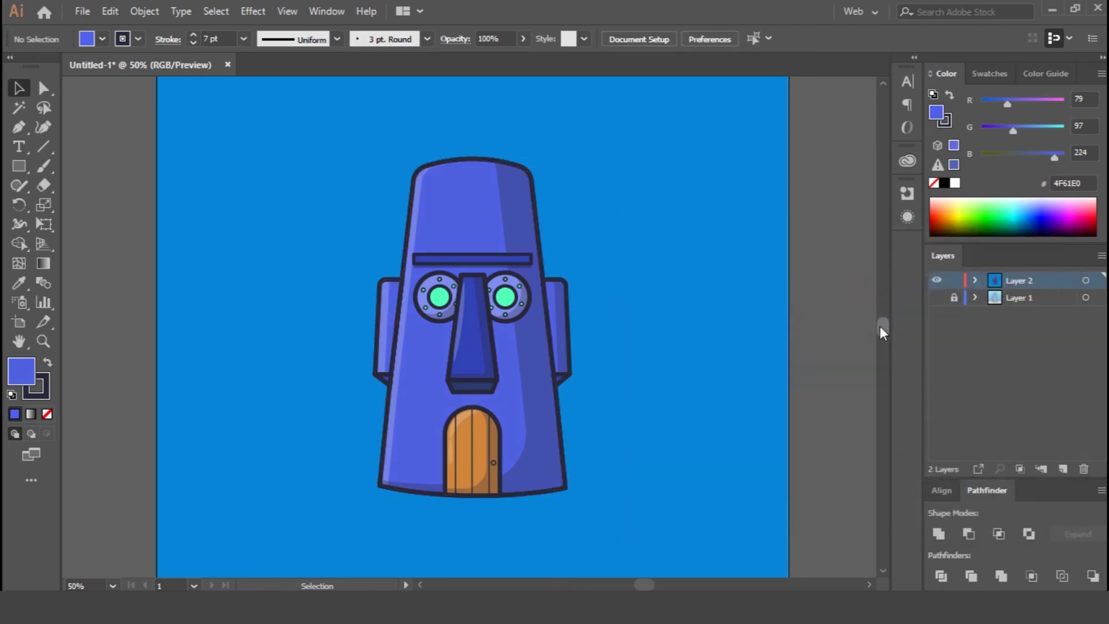
Step: Change the background square's fill to the turquoise 09C7DA by raising its green value to 199
click(733, 349)
drag(1024, 131, 1046, 128)
click(816, 362)
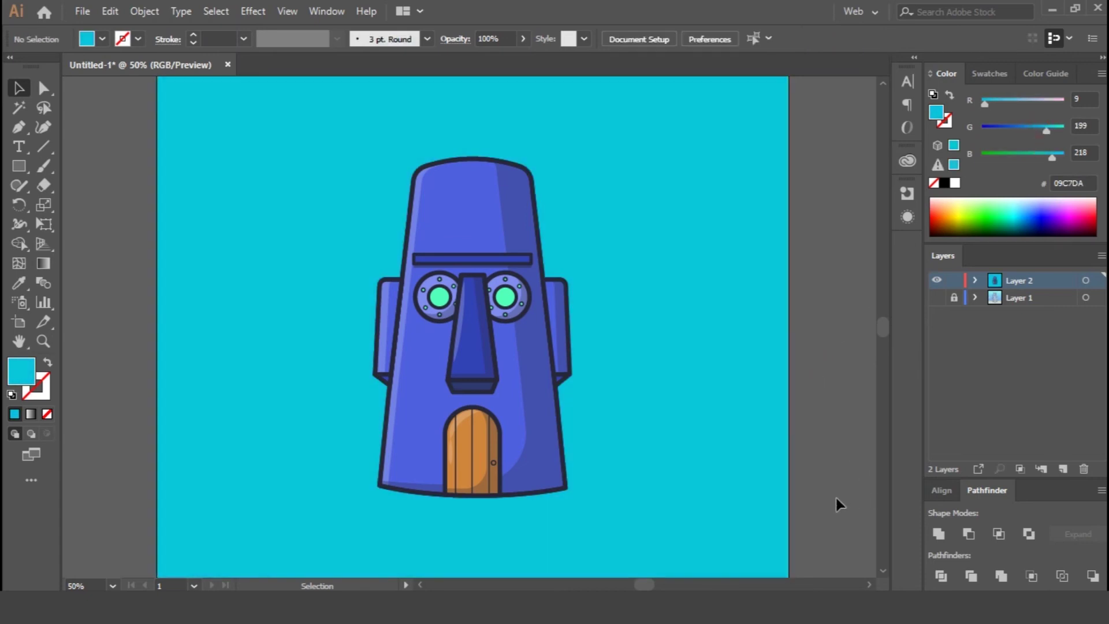
Step: Draw a straight horizontal ground line along the house's base, extending past both sides, with the house outline's dark 7 pt stroke
click(43, 146)
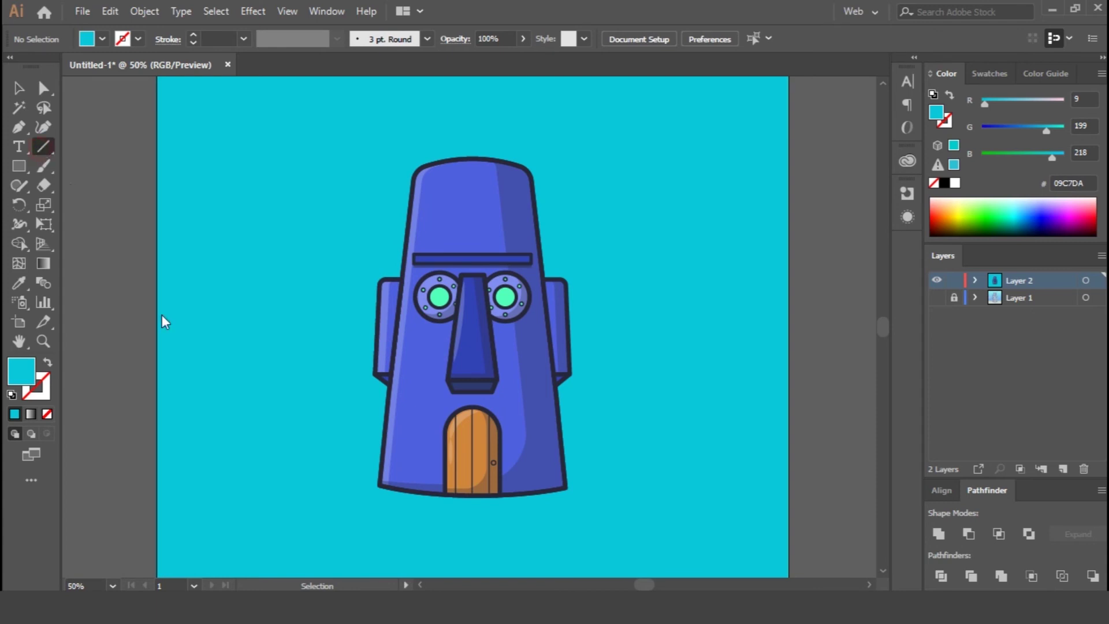
drag(274, 494, 670, 494)
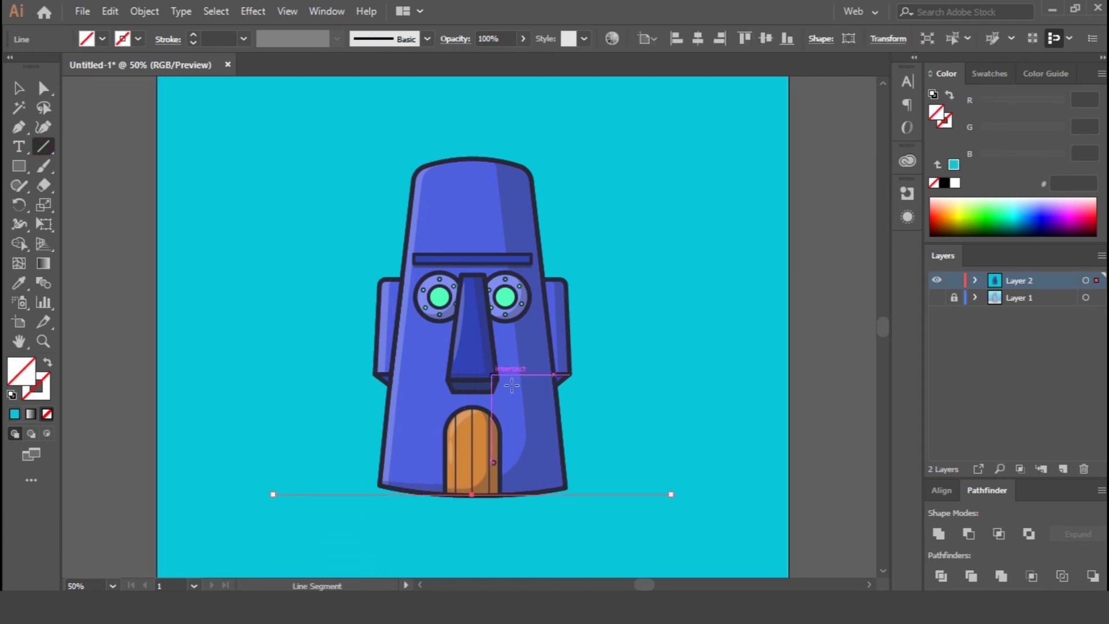
key(i)
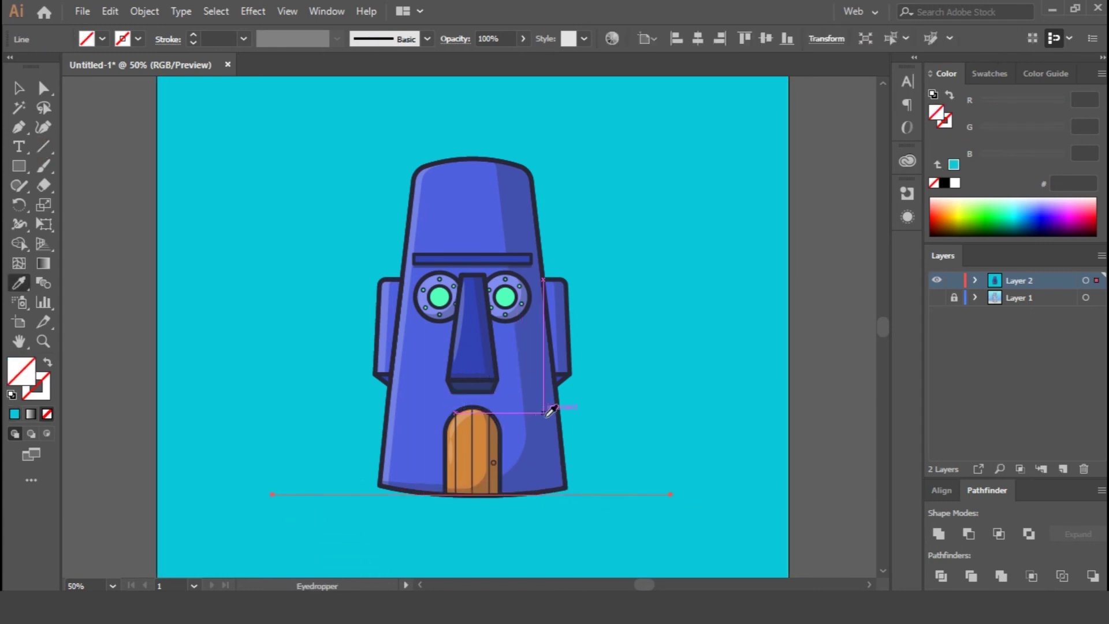
click(430, 415)
click(46, 414)
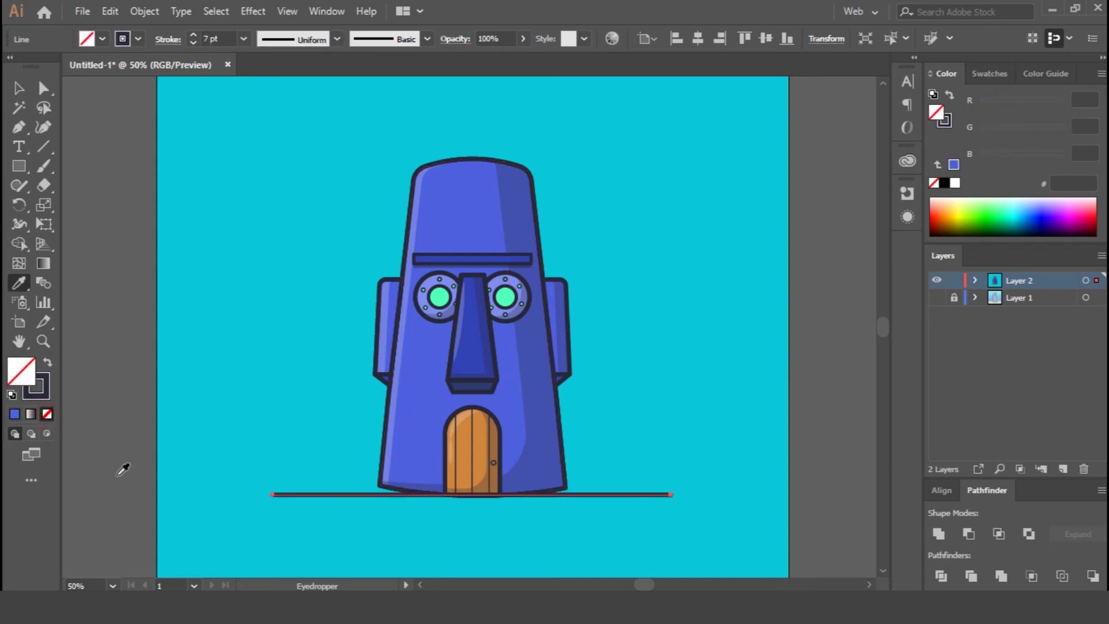
Step: Shorten the ground line at both ends so it extends only a little beyond the house's sides
key(v)
drag(276, 493, 341, 495)
drag(669, 494, 609, 494)
click(823, 426)
key(ctrl+minus)
key(ctrl+minus)
Step: Try to move the house outline's lower-right corner point down to the ground line
key(ctrl+plus)
key(ctrl+plus)
key(ctrl+plus)
key(ctrl+plus)
drag(788, 450, 767, 218)
key(a)
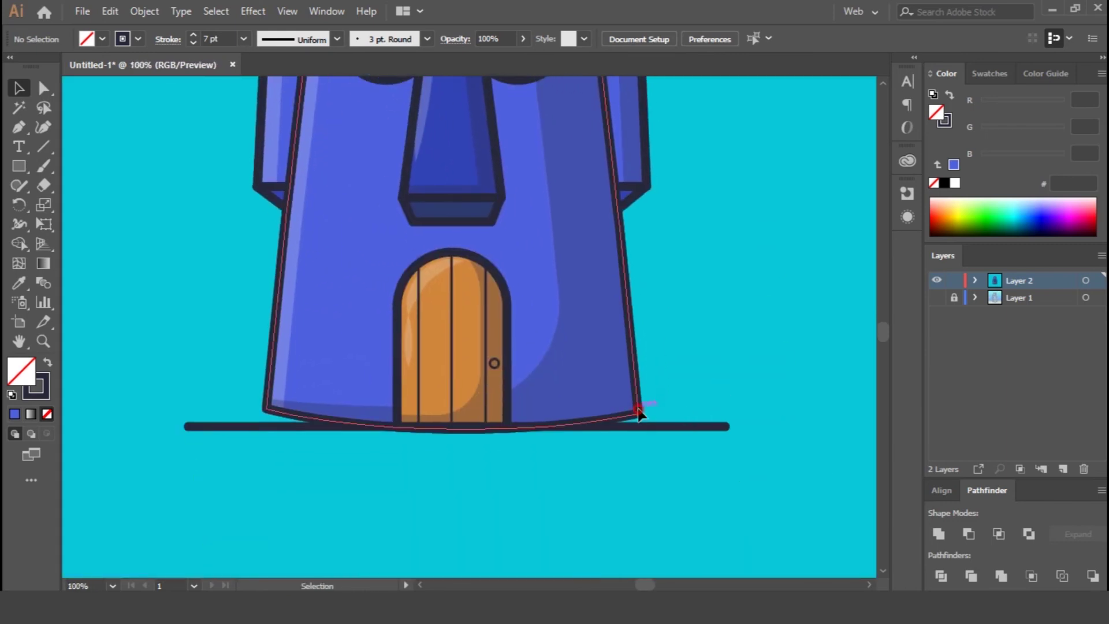
click(637, 414)
click(44, 88)
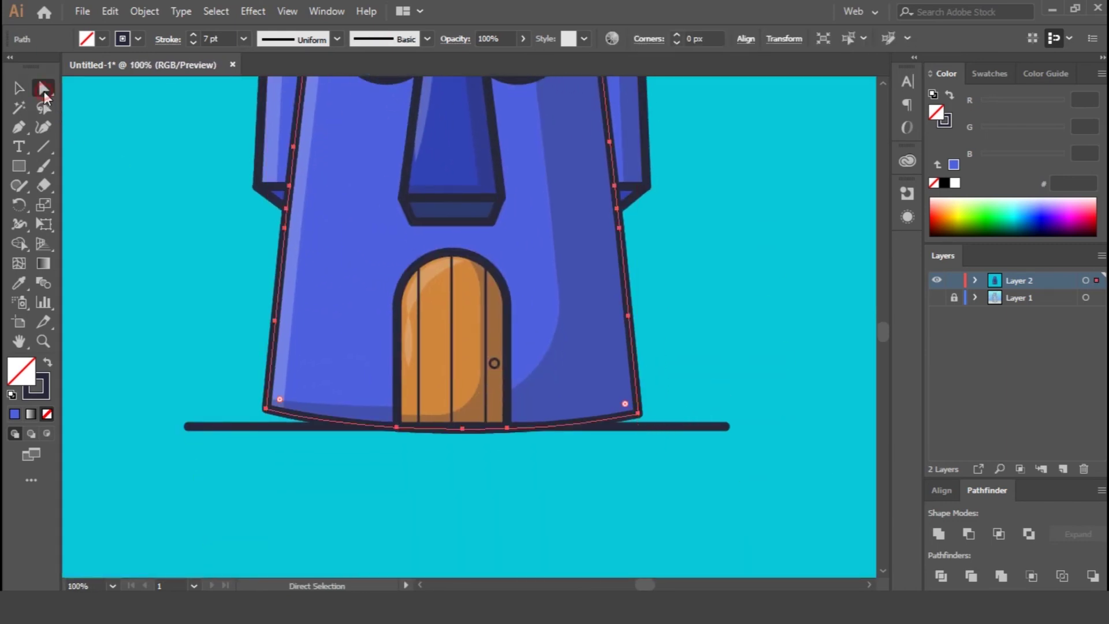
click(639, 413)
click(638, 413)
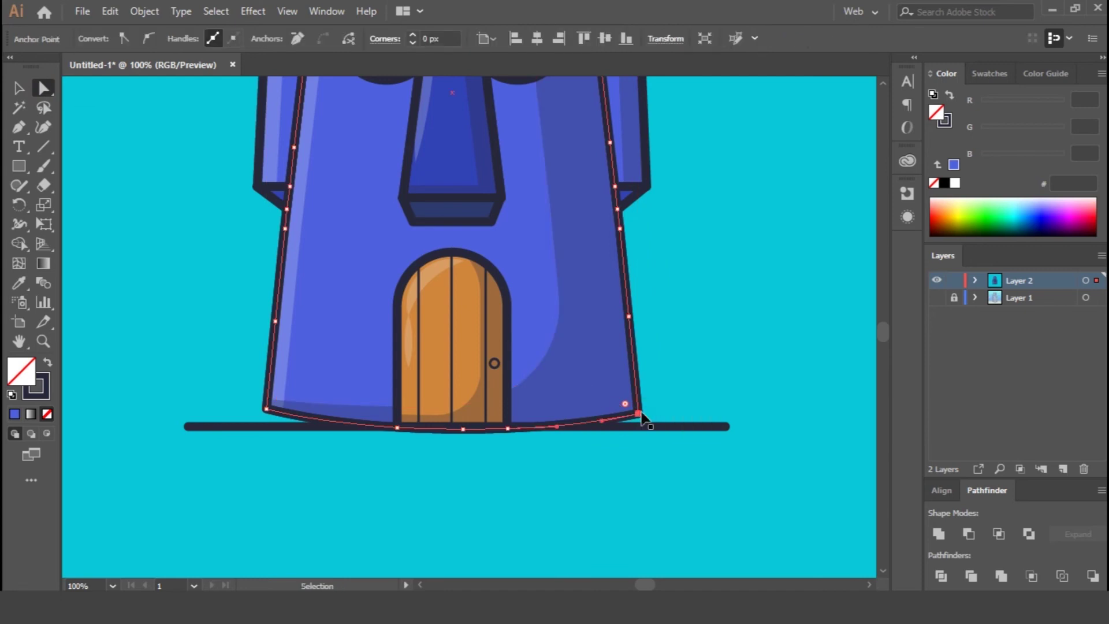
drag(638, 414, 639, 427)
key(ctrl+z)
click(19, 89)
click(775, 381)
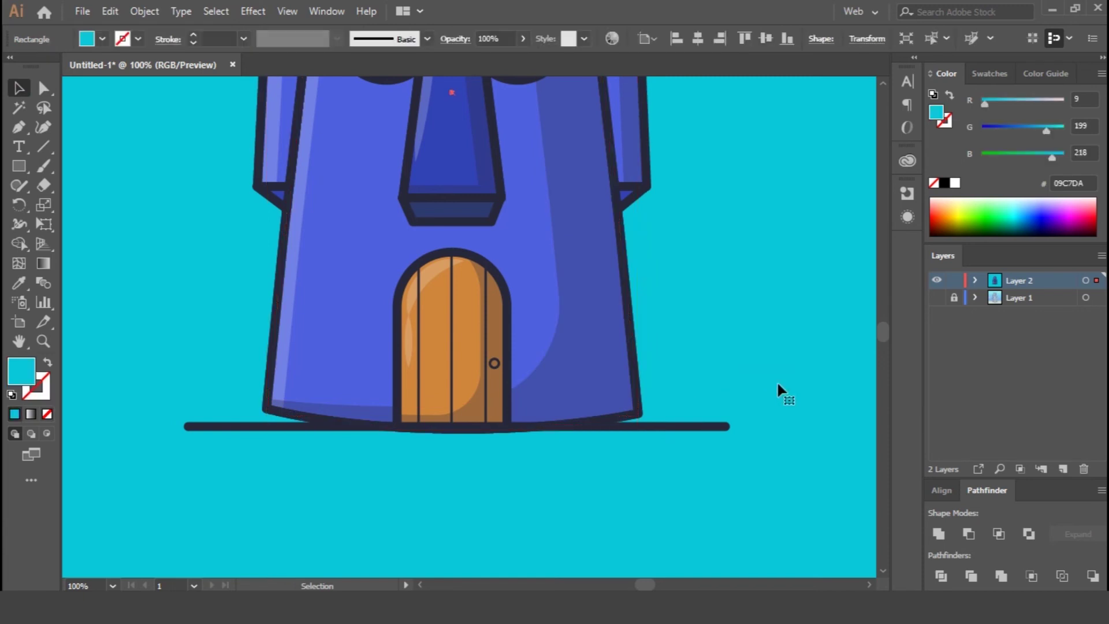
Step: Increase the ground line's stroke to 10 pt
click(694, 430)
click(190, 34)
click(189, 34)
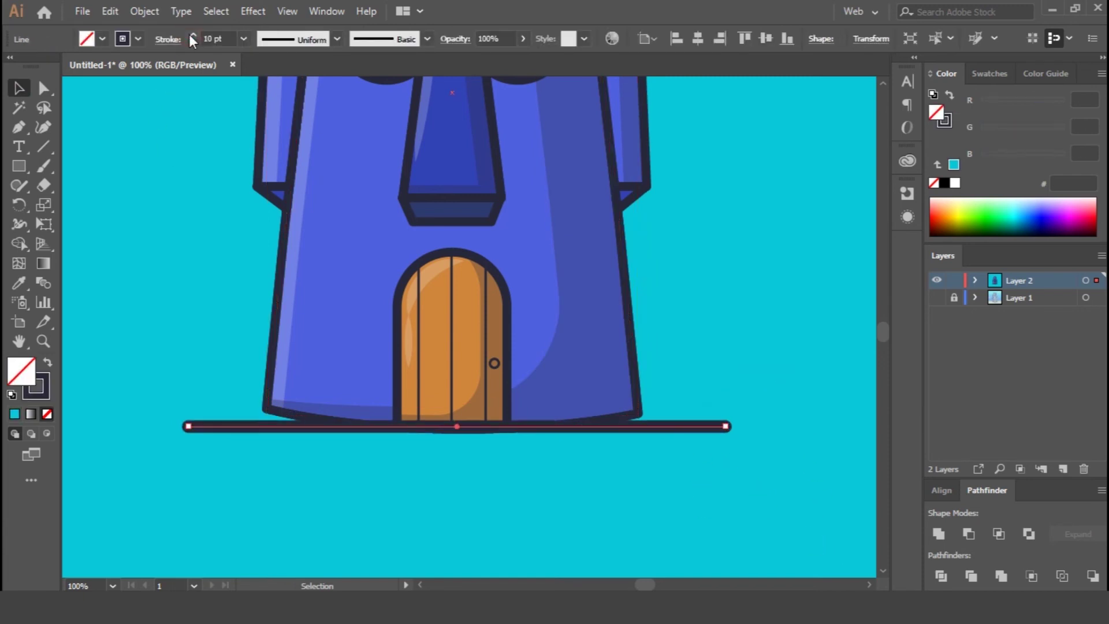
Step: Nudge the ground line up and back down to test its height against the house's curved base
key(Up)
key(Up)
key(Up)
key(Up)
key(Up)
key(Up)
key(Up)
key(Up)
key(Up)
key(Up)
key(Up)
key(Up)
key(Up)
key(Up)
key(Up)
key(Up)
key(Up)
key(Down)
key(Down)
key(Down)
key(Down)
key(Down)
key(Down)
key(Down)
key(Down)
key(Down)
key(Down)
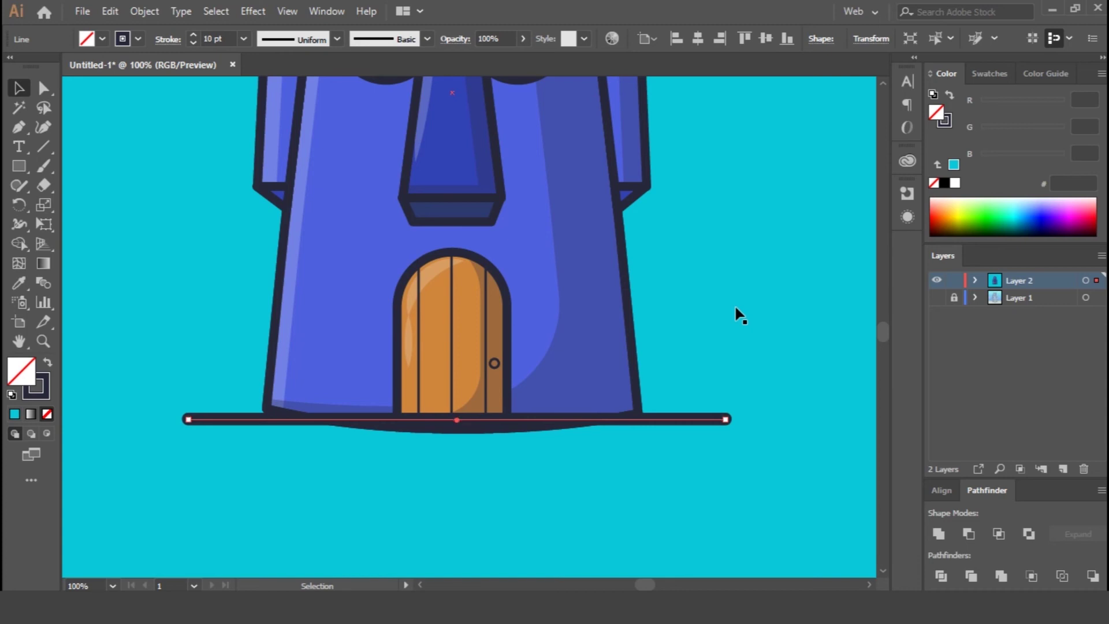
click(697, 346)
key(ctrl+minus)
key(ctrl+minus)
key(ctrl+minus)
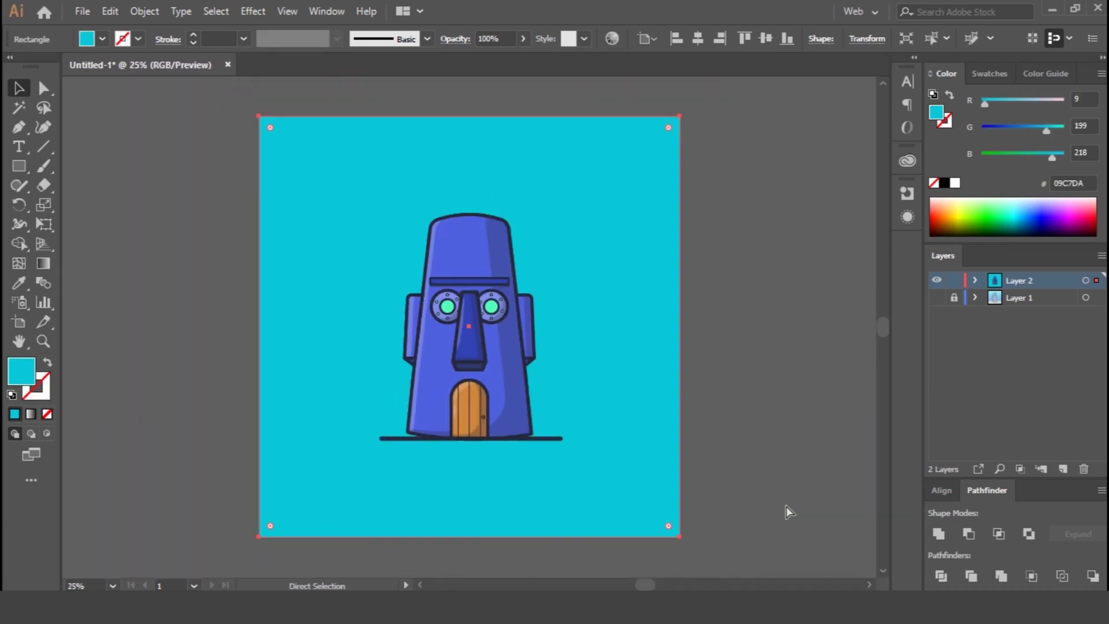
Step: Move the ground line clear below the house and lock the background square
key(ctrl+plus)
key(ctrl+plus)
key(ctrl+plus)
drag(713, 497, 679, 283)
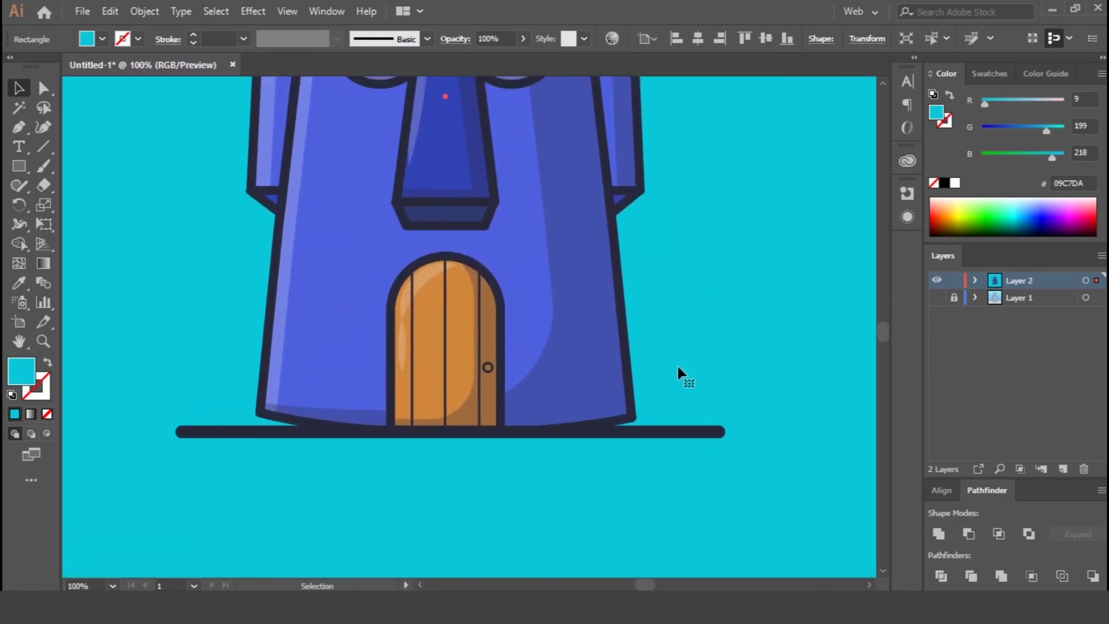
click(637, 434)
drag(453, 433, 462, 493)
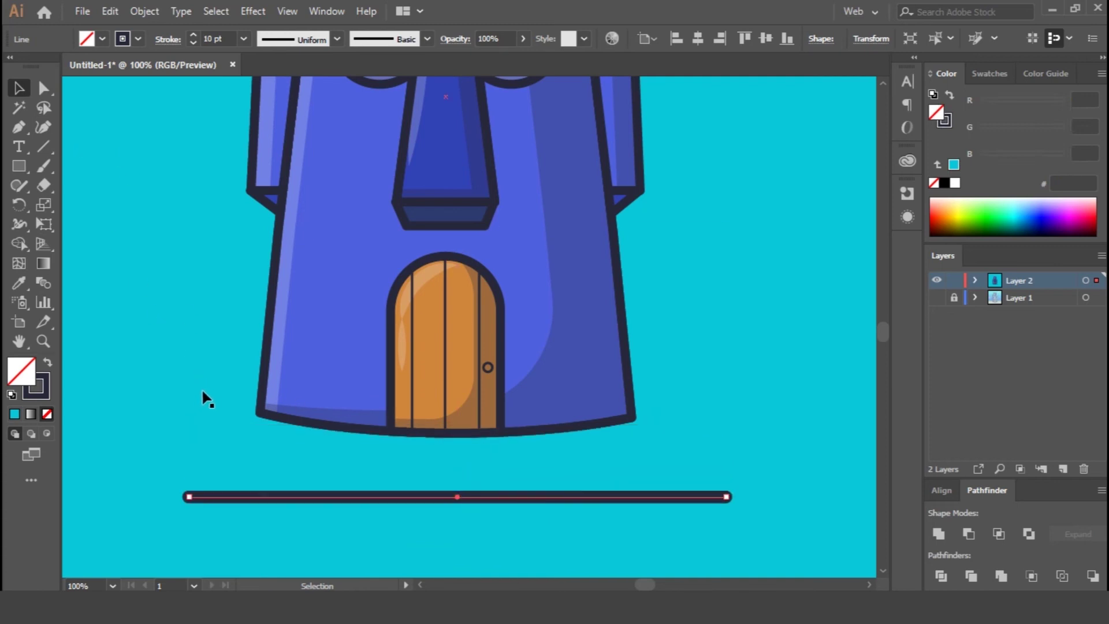
click(43, 88)
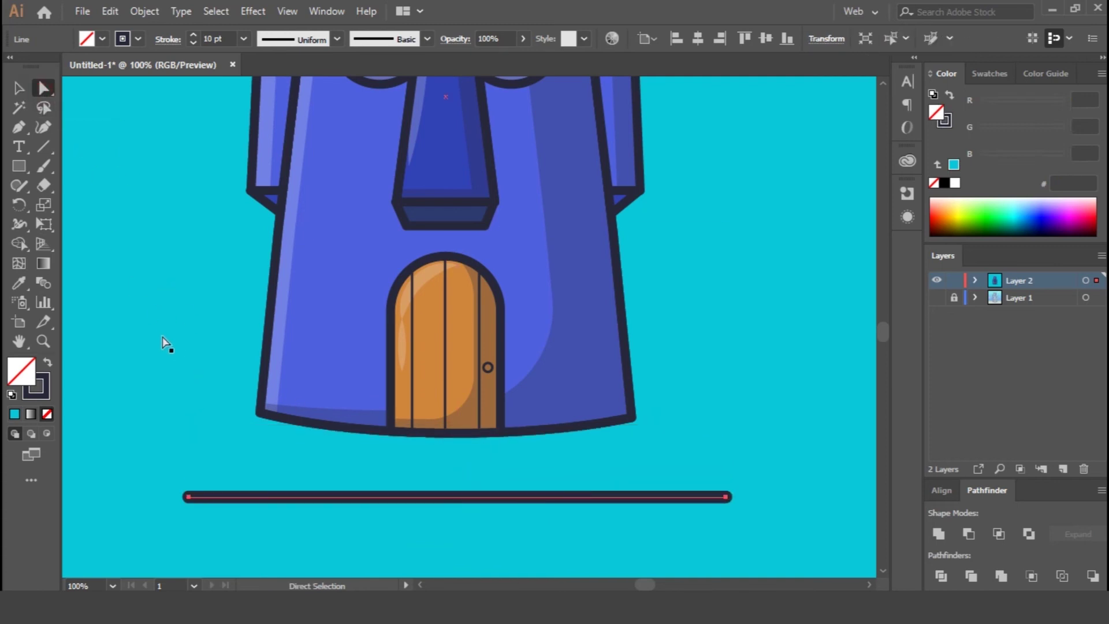
click(291, 408)
click(212, 394)
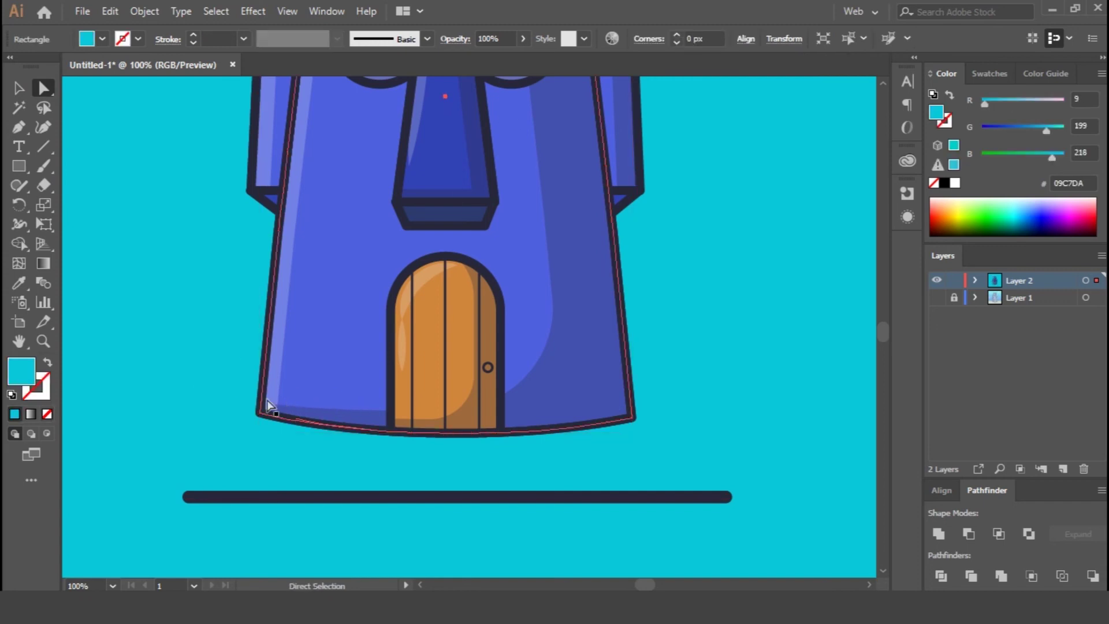
click(19, 88)
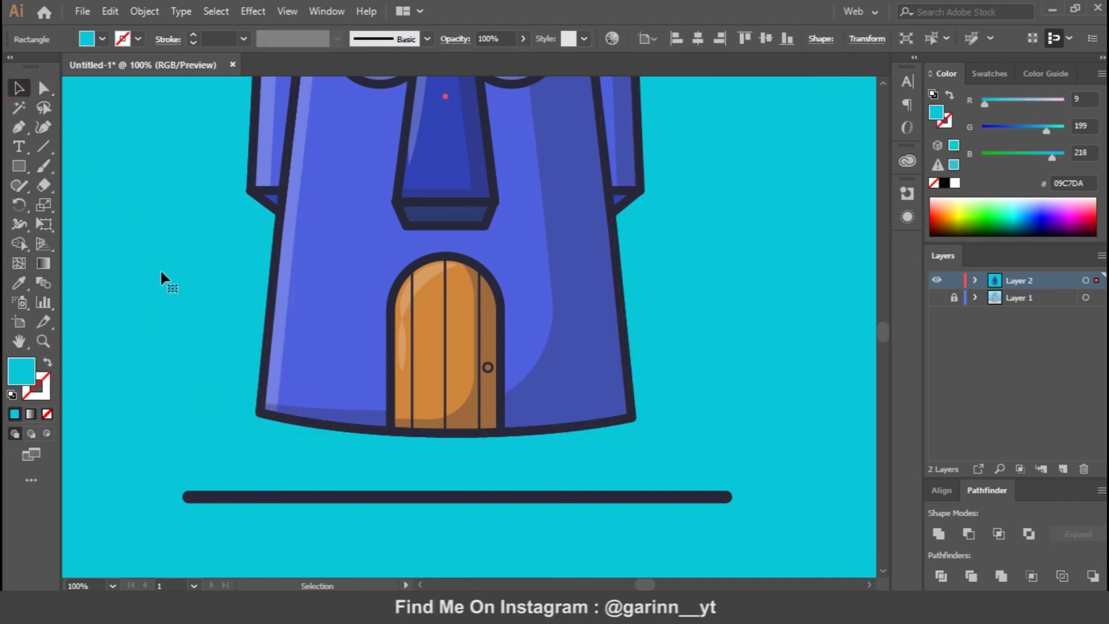
key(ctrl+shift+a)
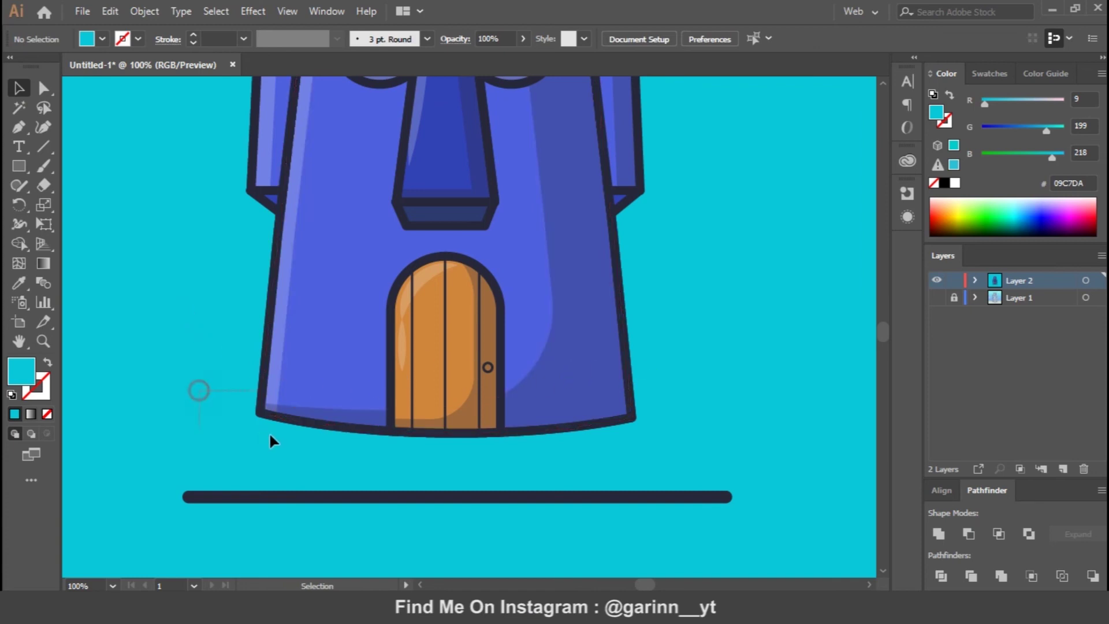
drag(331, 455, 372, 462)
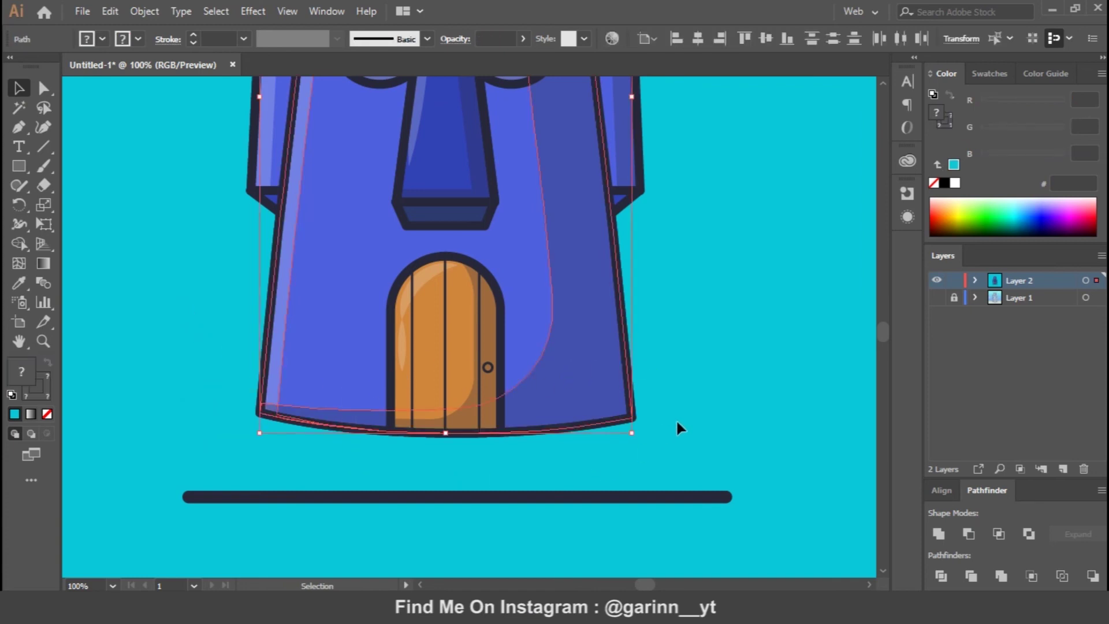
click(147, 250)
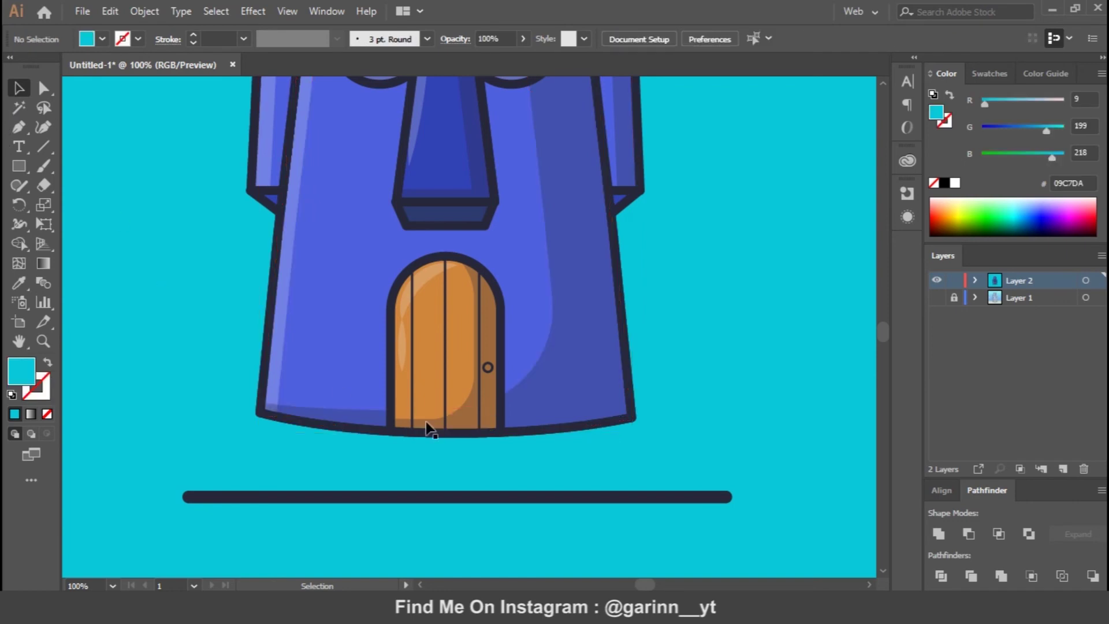
Step: Move the ground line back up so it touches the lowest point of the house's curved base
click(557, 500)
drag(458, 497, 446, 433)
click(592, 485)
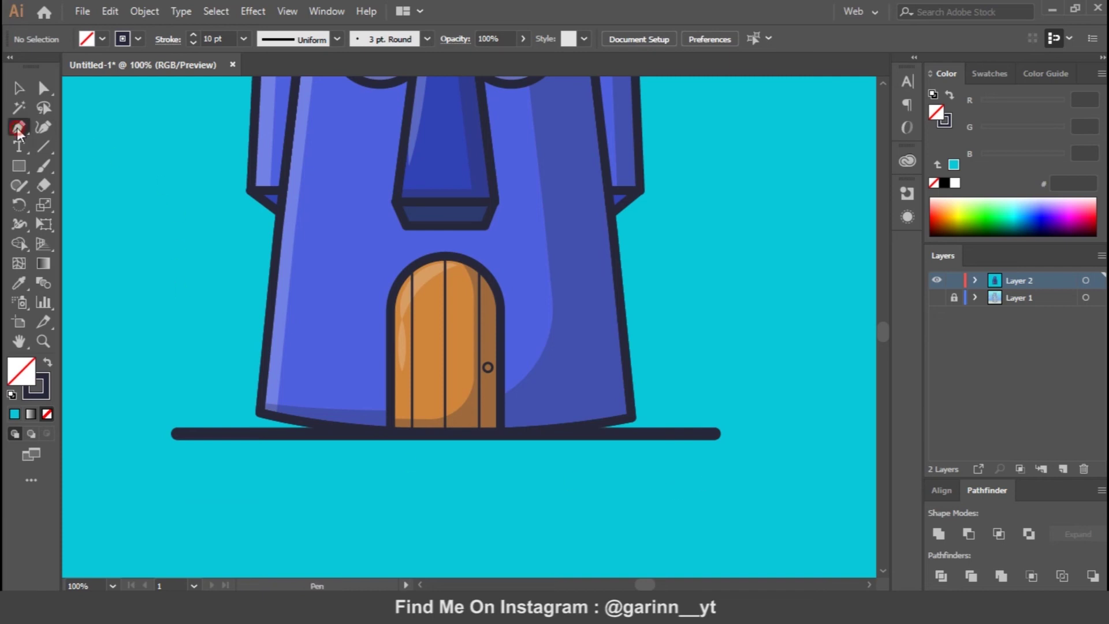
Step: Cut a small gap near the ground line's left end and shorten the remaining piece into a small dash
click(235, 433)
click(217, 433)
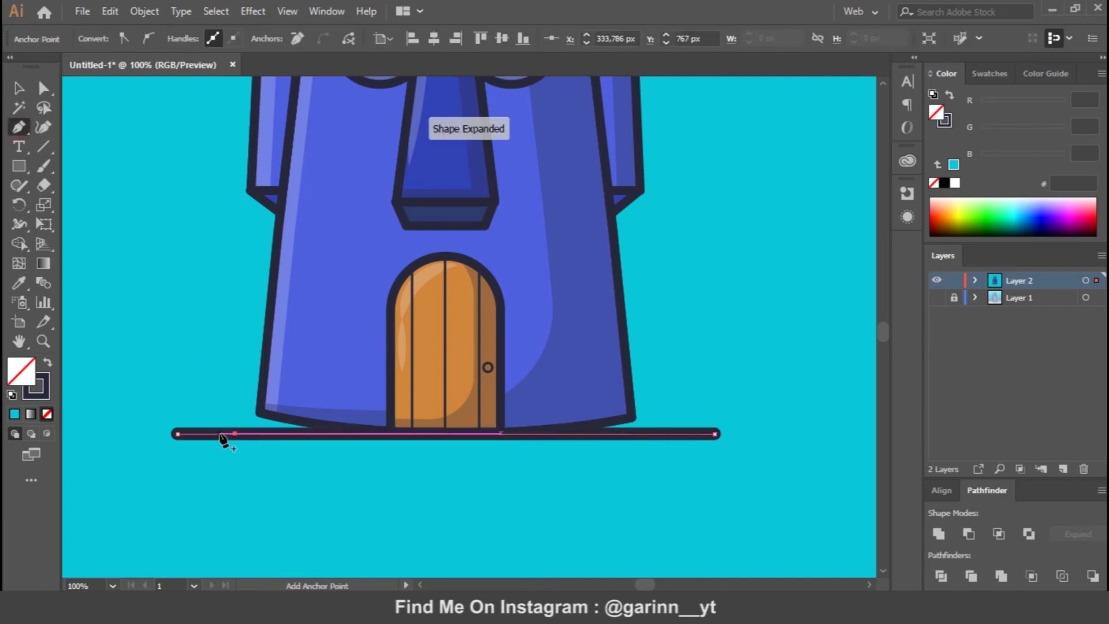
click(42, 87)
click(218, 452)
click(226, 434)
key(Delete)
drag(178, 436, 199, 434)
click(702, 342)
key(ctrl+minus)
key(ctrl+minus)
key(ctrl+minus)
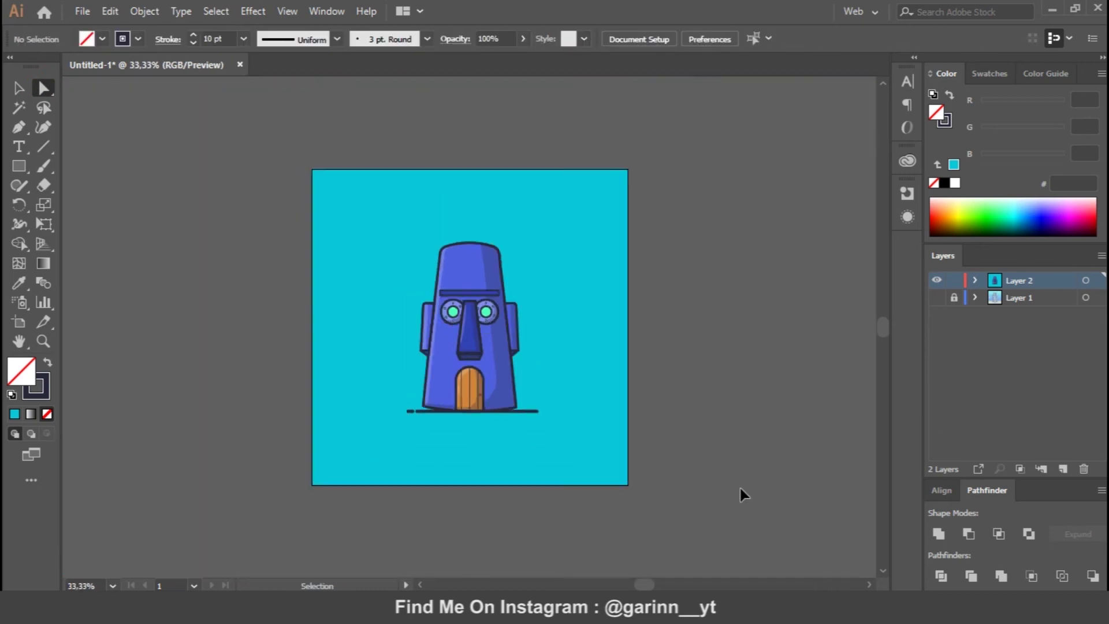
Step: Draw a closed four-sided shape between the house's lower corners and the ground line, and fill it with the dark colour 27283A, without stroke
key(ctrl+plus)
key(ctrl+plus)
key(ctrl+plus)
drag(739, 486, 716, 275)
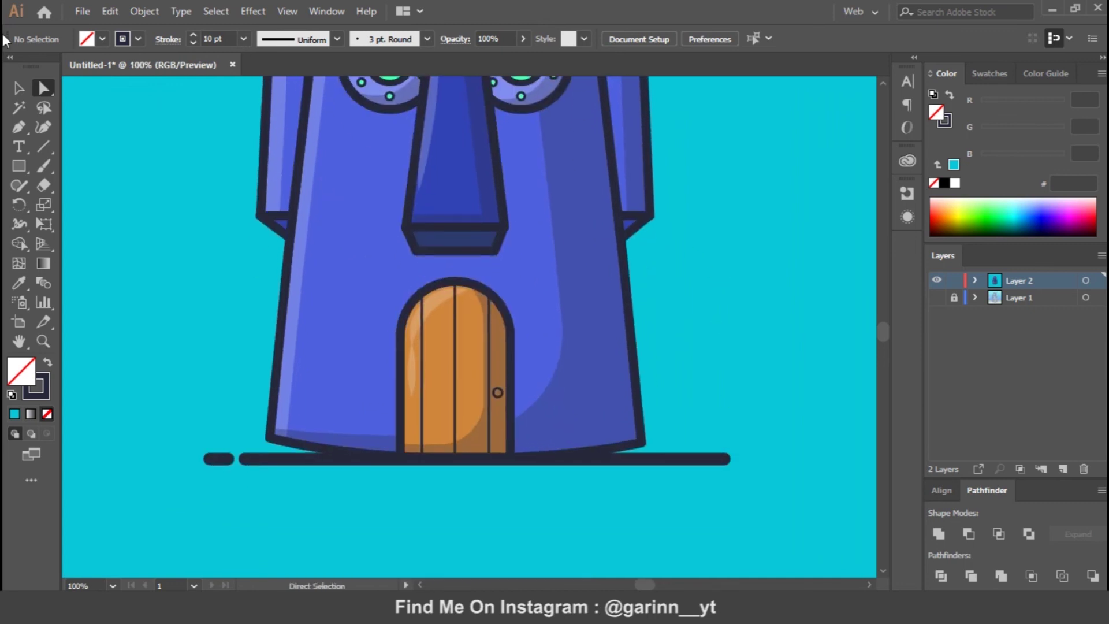
click(23, 127)
click(263, 457)
key(ctrl+z)
click(271, 429)
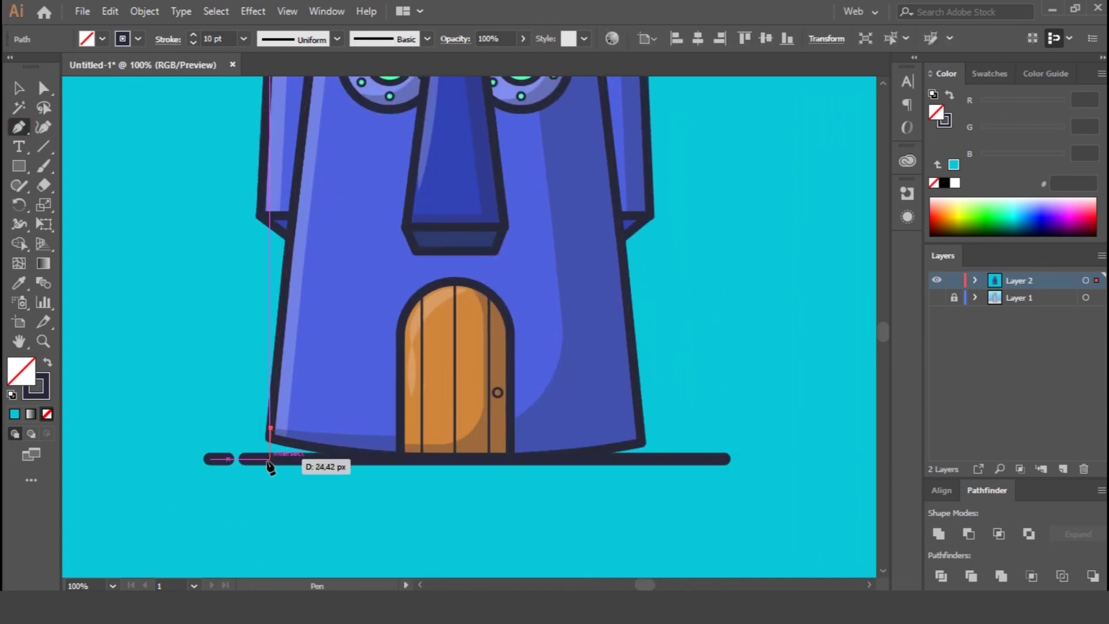
click(267, 459)
click(647, 459)
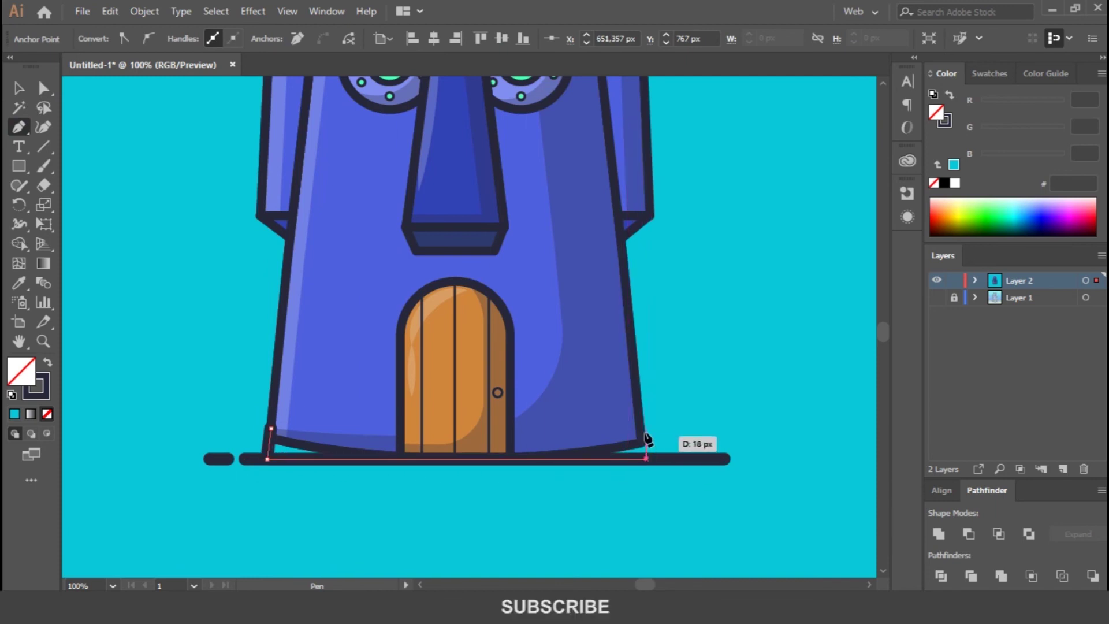
click(640, 428)
click(271, 428)
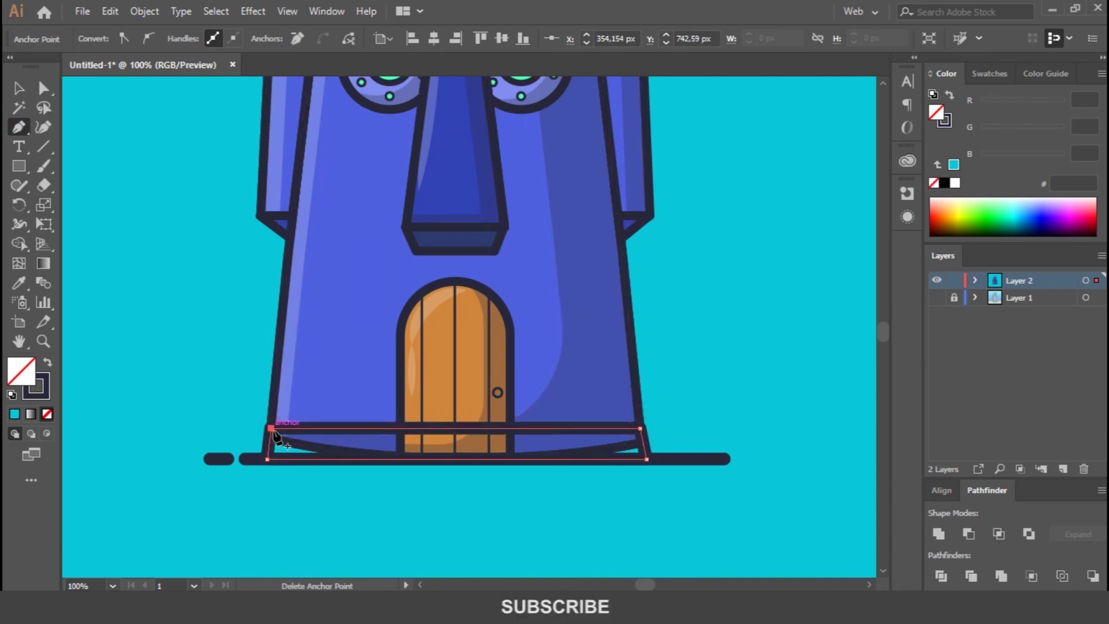
click(48, 365)
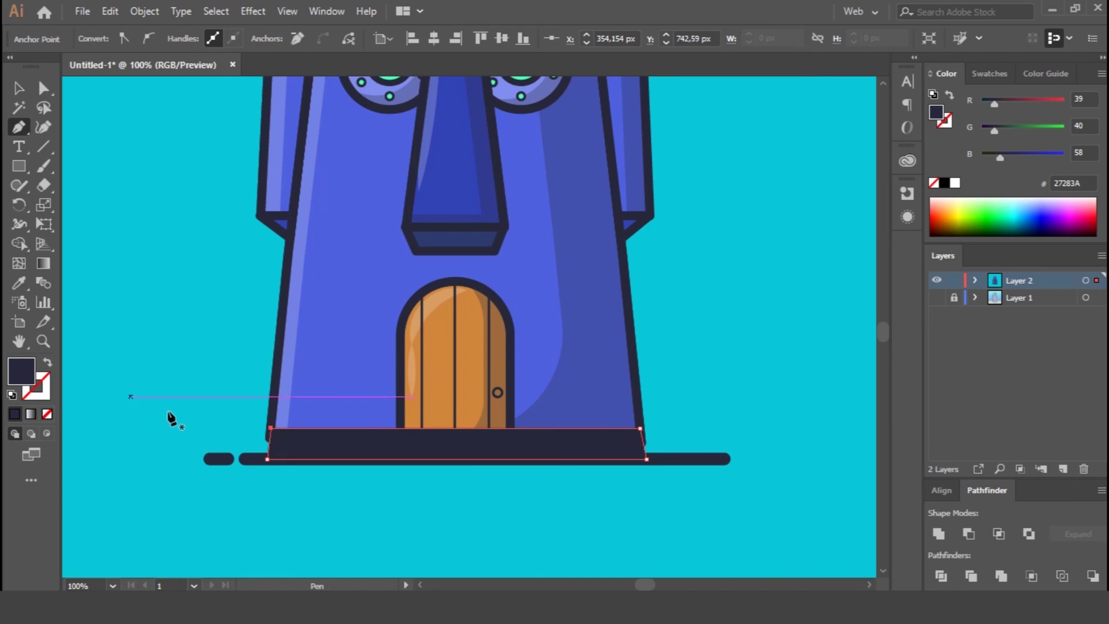
Step: Adjust the dark base shape's lower corners on both sides so its slanted edges follow the house's outer outline
key(v)
drag(268, 444, 262, 444)
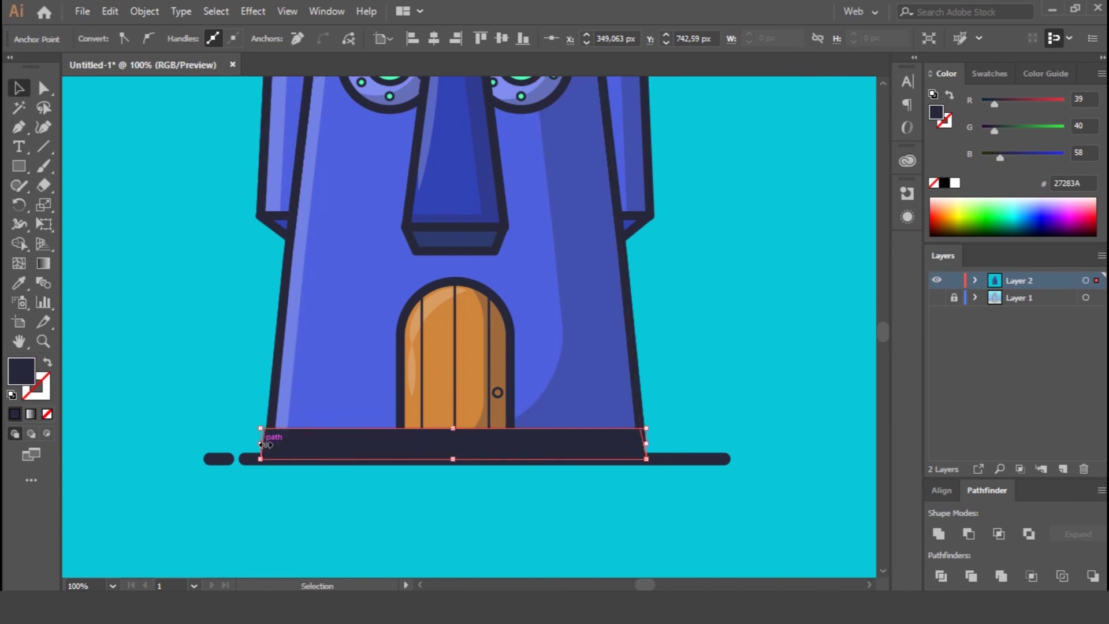
key(a)
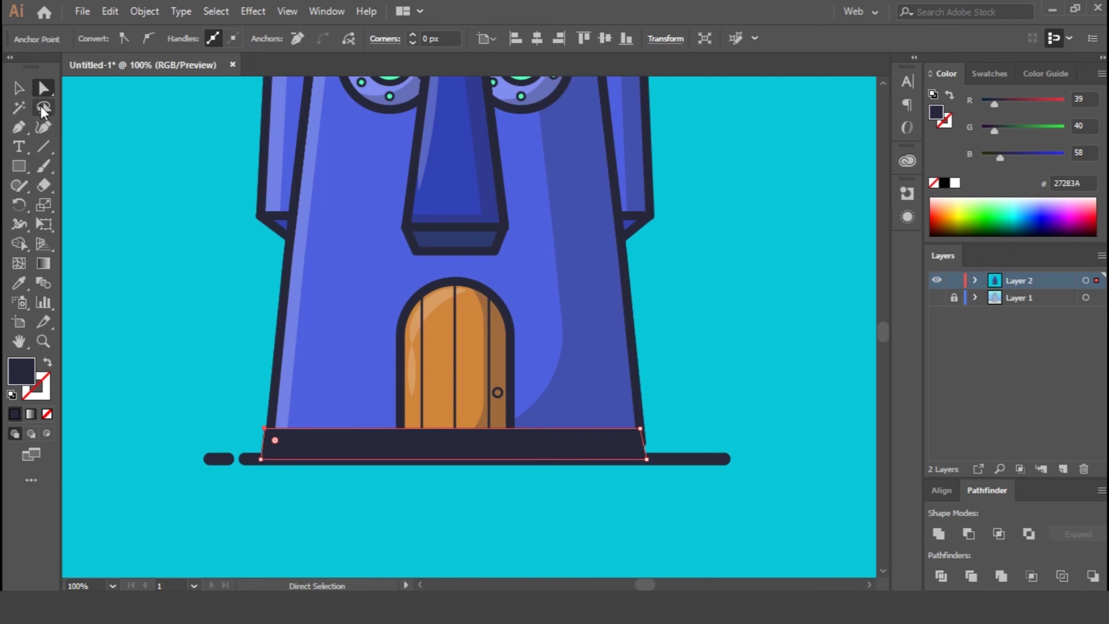
key(ctrl+plus)
key(Left)
key(Left)
key(v)
key(a)
click(453, 389)
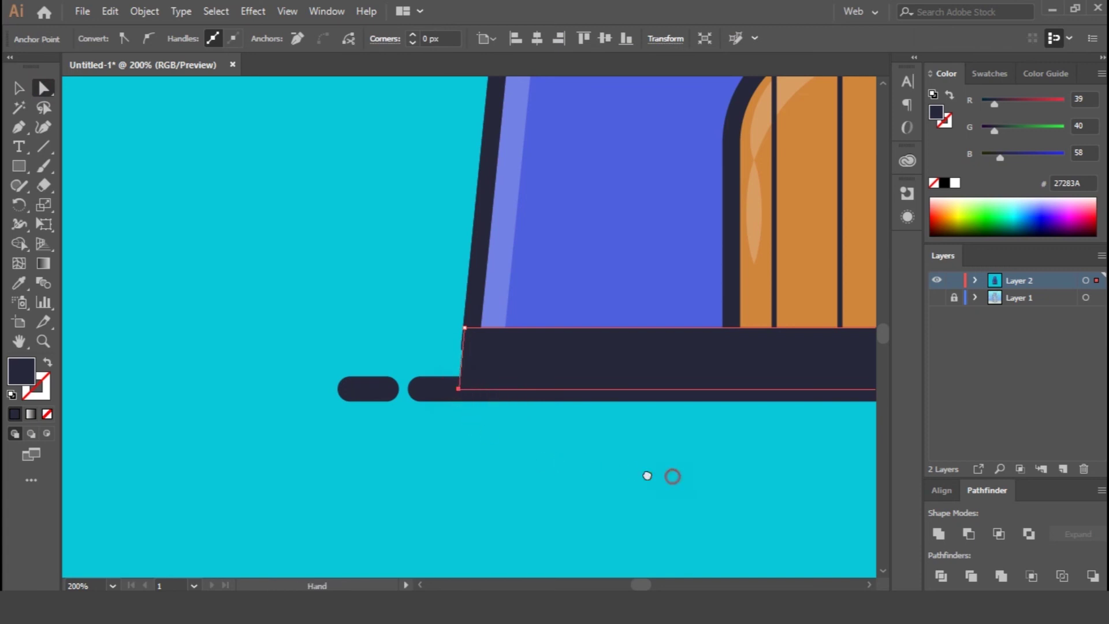
drag(672, 477, 228, 487)
drag(690, 398, 696, 399)
key(v)
click(442, 387)
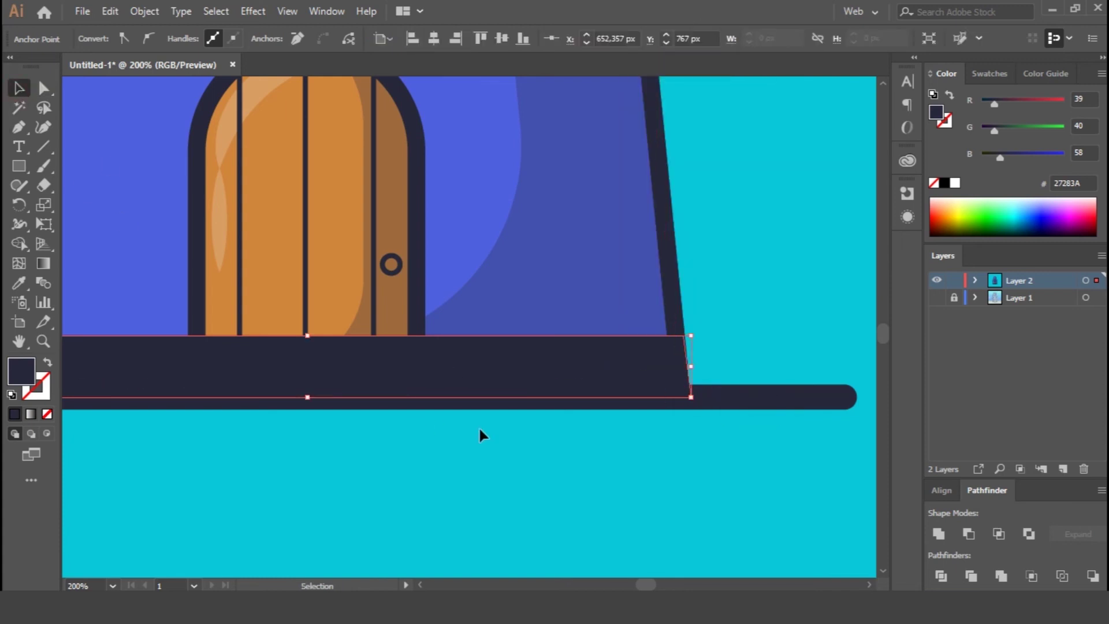
Step: Arrange the dark base shape behind the house
right_click(537, 382)
mouse_move(600, 298)
click(757, 350)
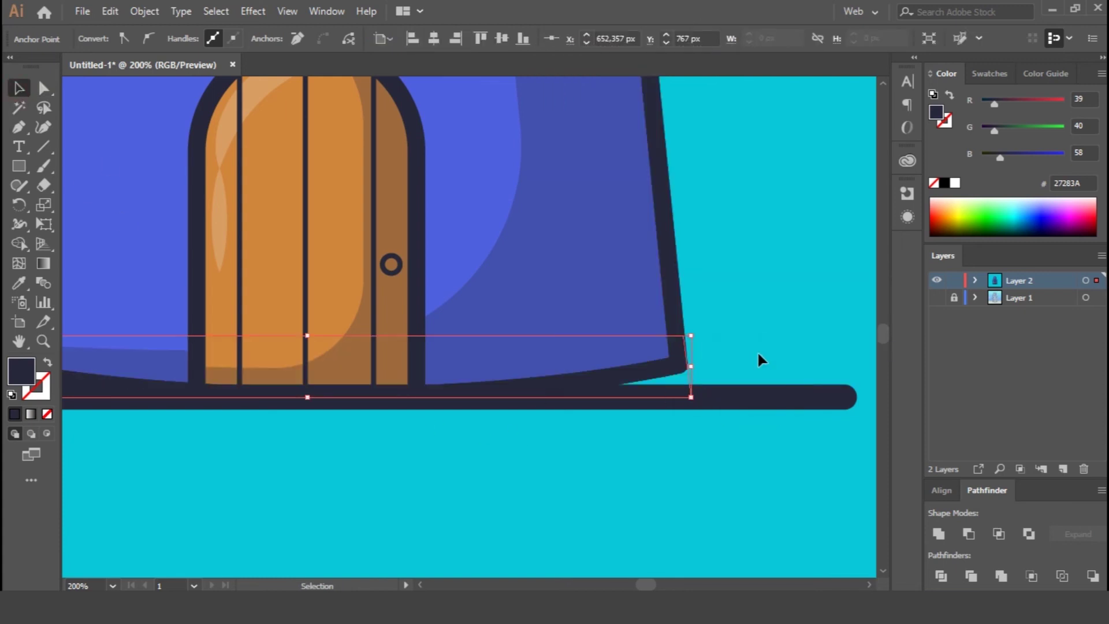
click(771, 324)
Step: Give the base shape the same dark 27283A fill at 30% opacity as the house's large shadow
key(ctrl+0)
key(ctrl+plus)
key(ctrl+plus)
key(ctrl+plus)
key(ctrl+plus)
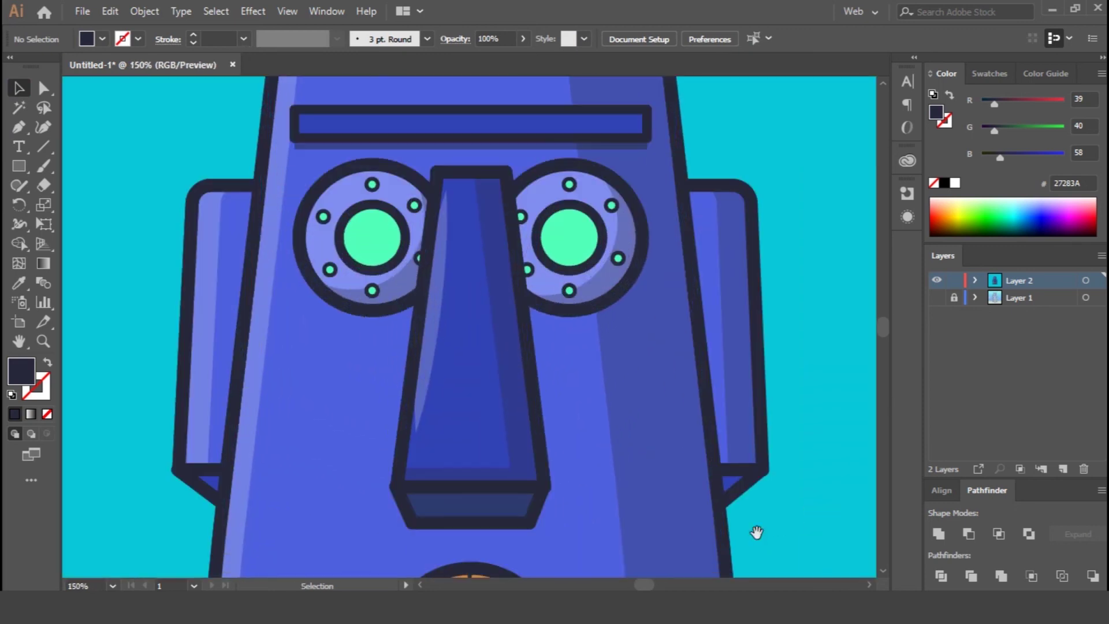
drag(756, 530, 696, 169)
click(676, 414)
key(i)
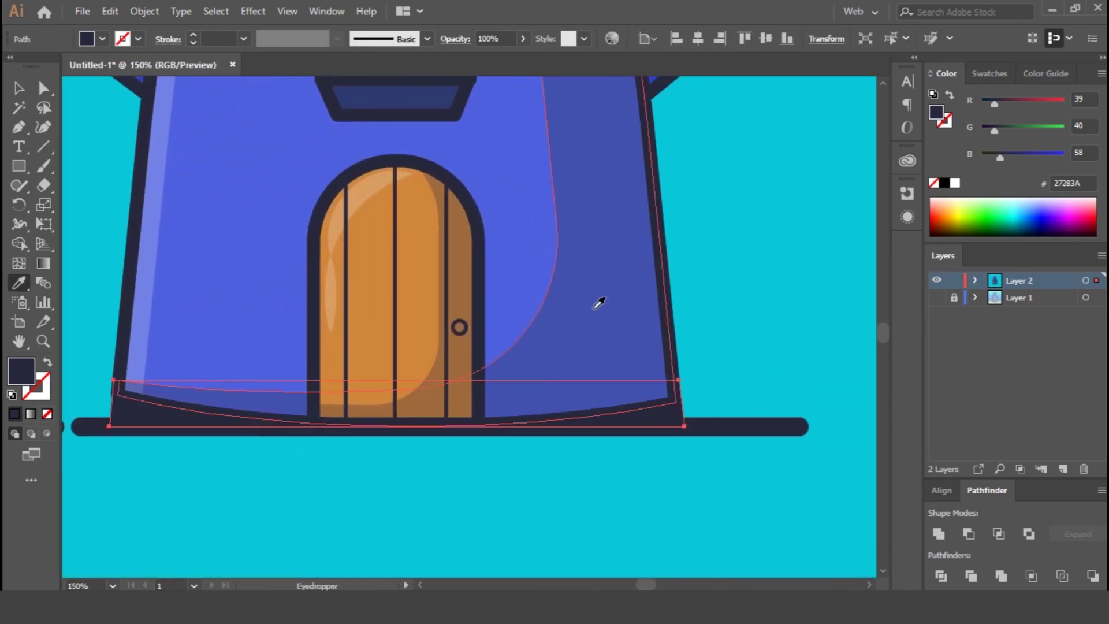
key(v)
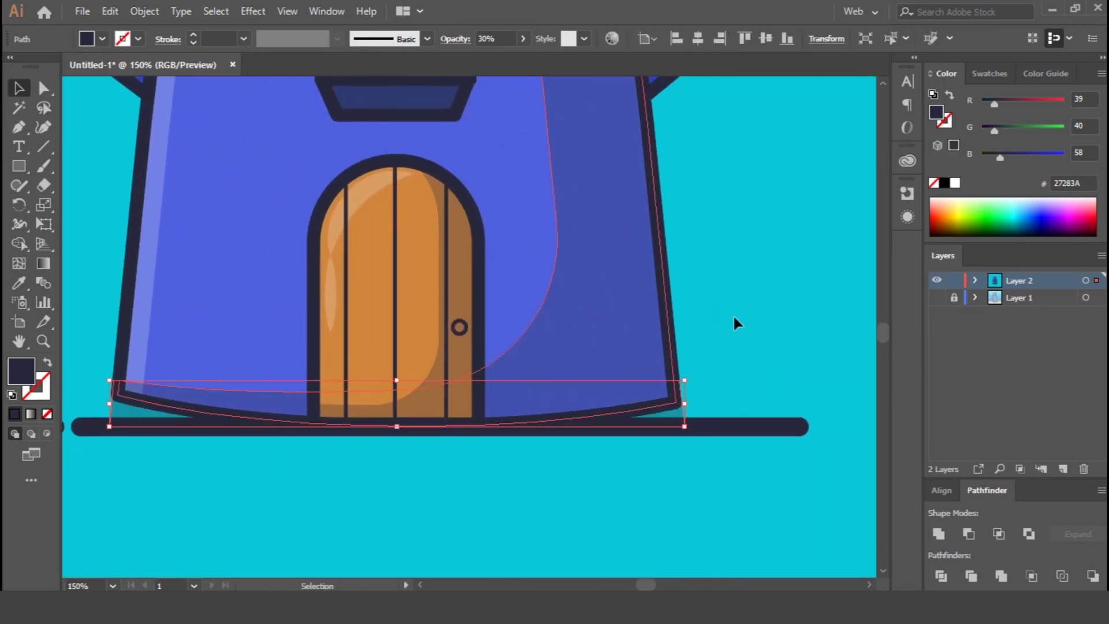
Step: Draw a small circle on the background, to the left of the house's upper part
click(791, 557)
key(ctrl+0)
key(ctrl+plus)
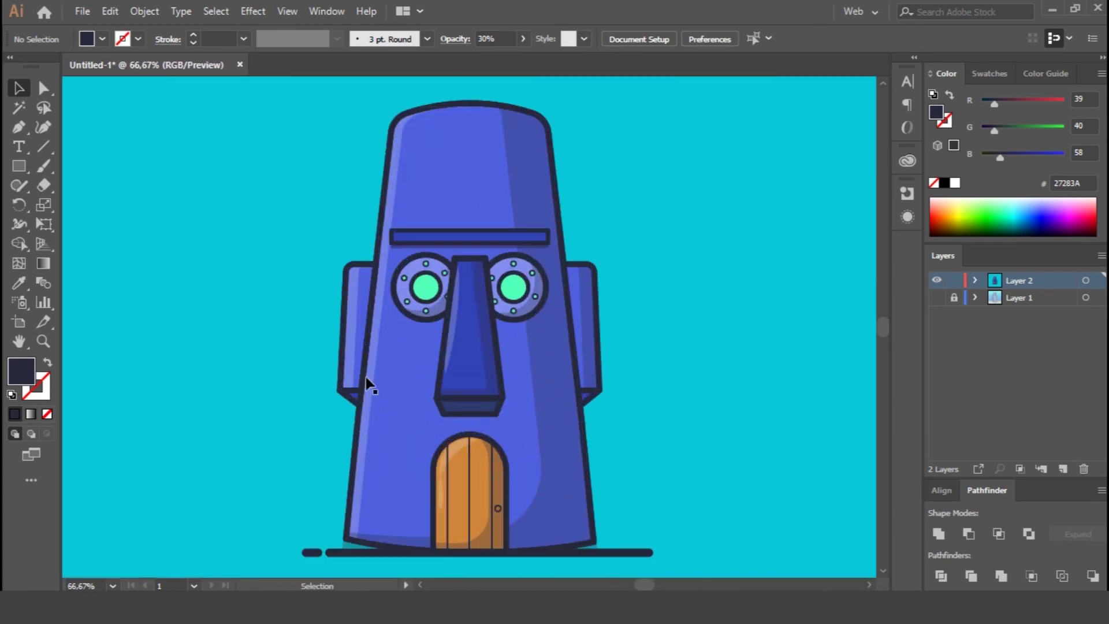
click(17, 169)
click(93, 206)
drag(319, 207, 311, 197)
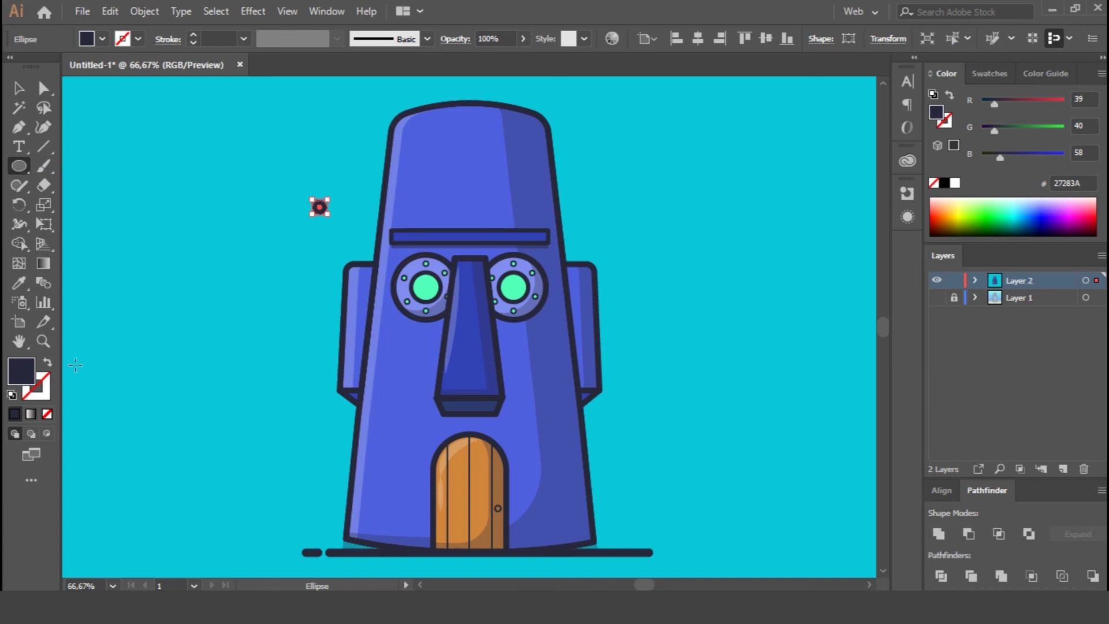
Step: Give the small circle a white 5 pt stroke and no fill
click(48, 363)
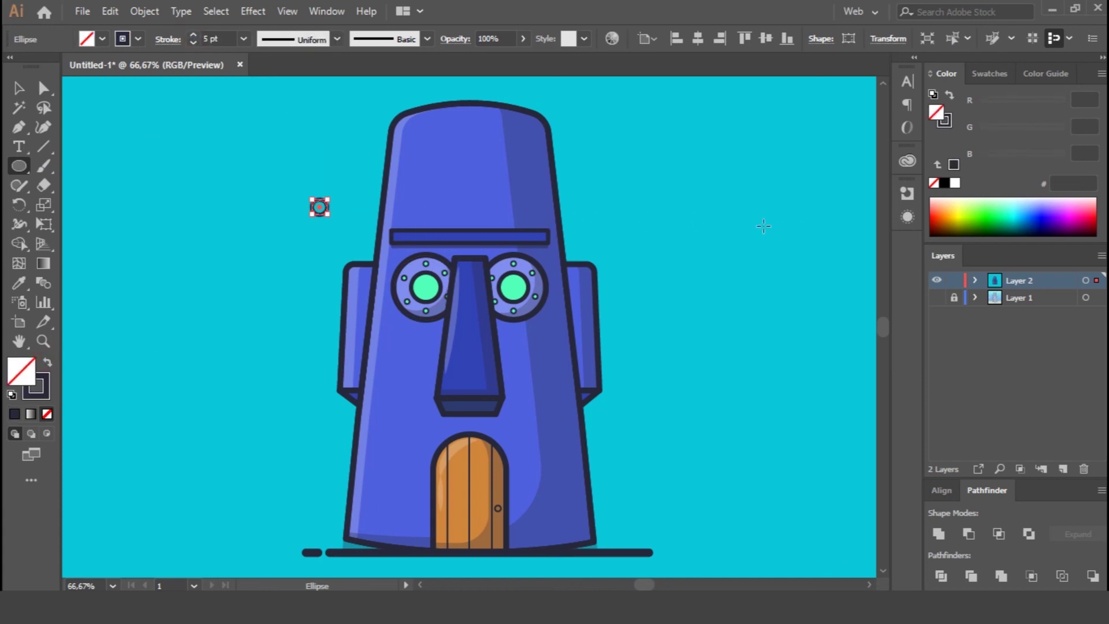
click(956, 183)
click(43, 379)
click(50, 413)
click(23, 370)
click(48, 363)
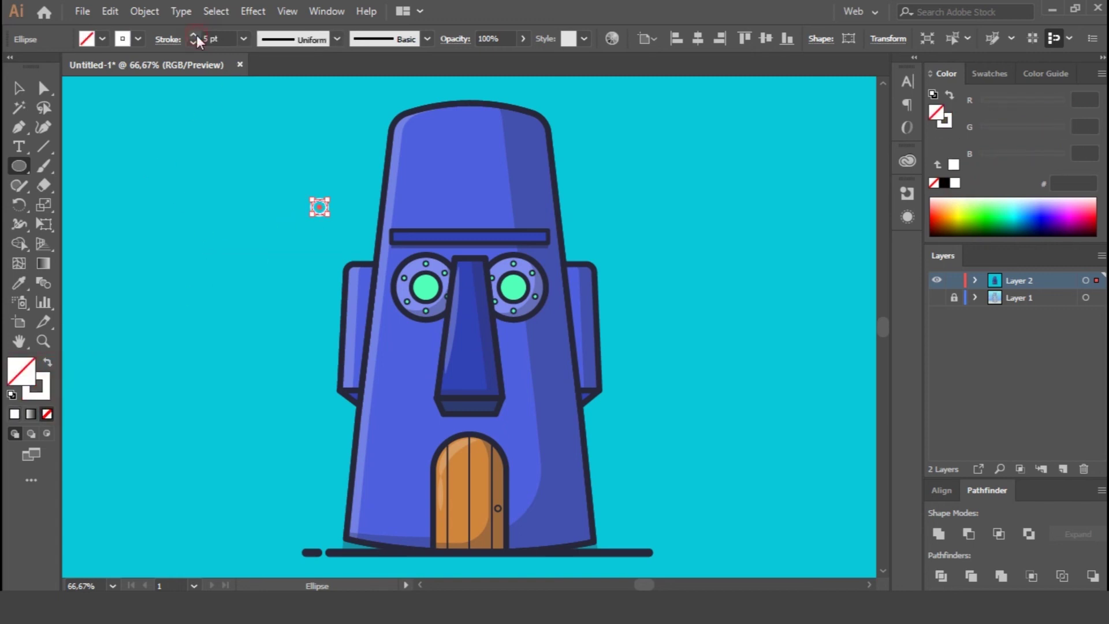
click(19, 90)
click(252, 269)
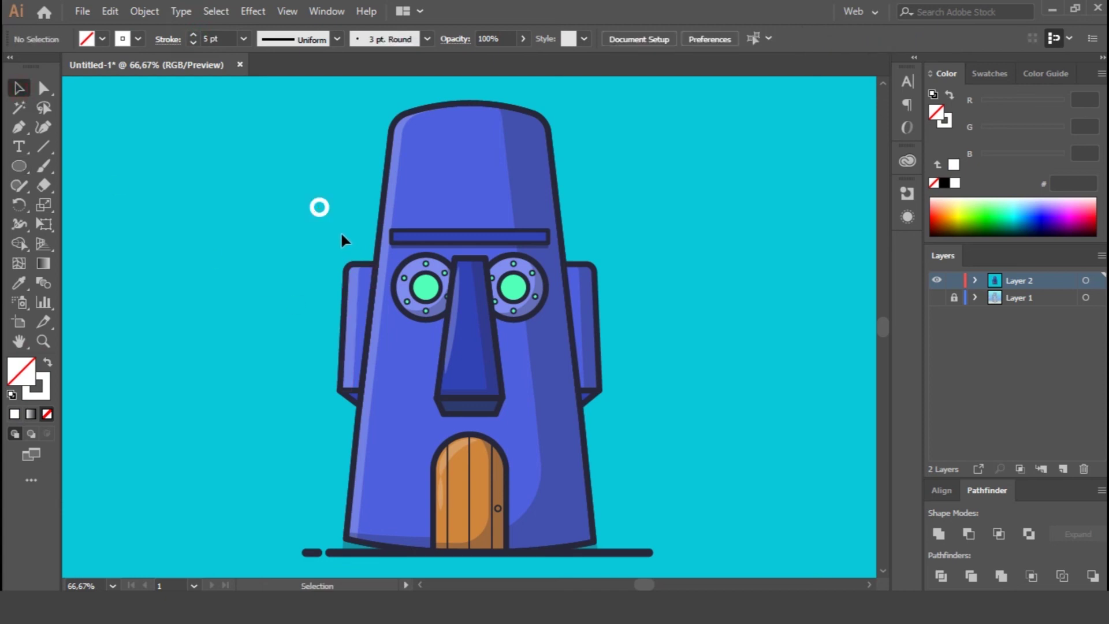
Step: Place two copies of the white ring nearby and turn the upper-left one into a solid white dot without stroke
click(324, 211)
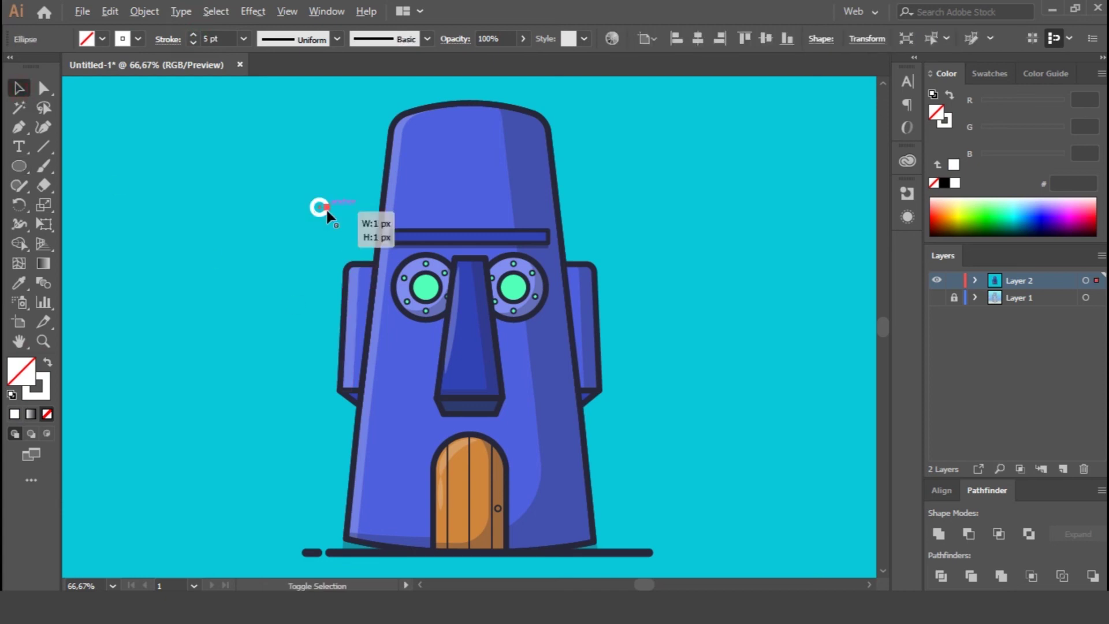
key(ctrl+equal)
key(ctrl+equal)
key(ctrl+equal)
drag(490, 348, 481, 233)
click(49, 363)
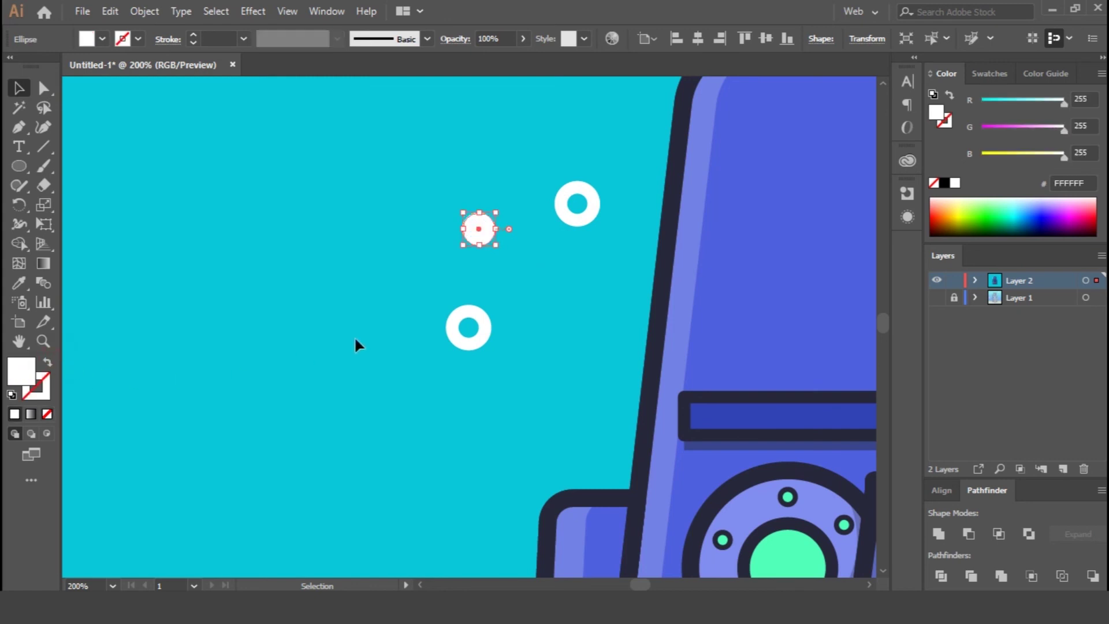
Step: Move the ring nearest the house slightly down and add a smaller copy of the white dot above the bubbles
drag(584, 218, 576, 271)
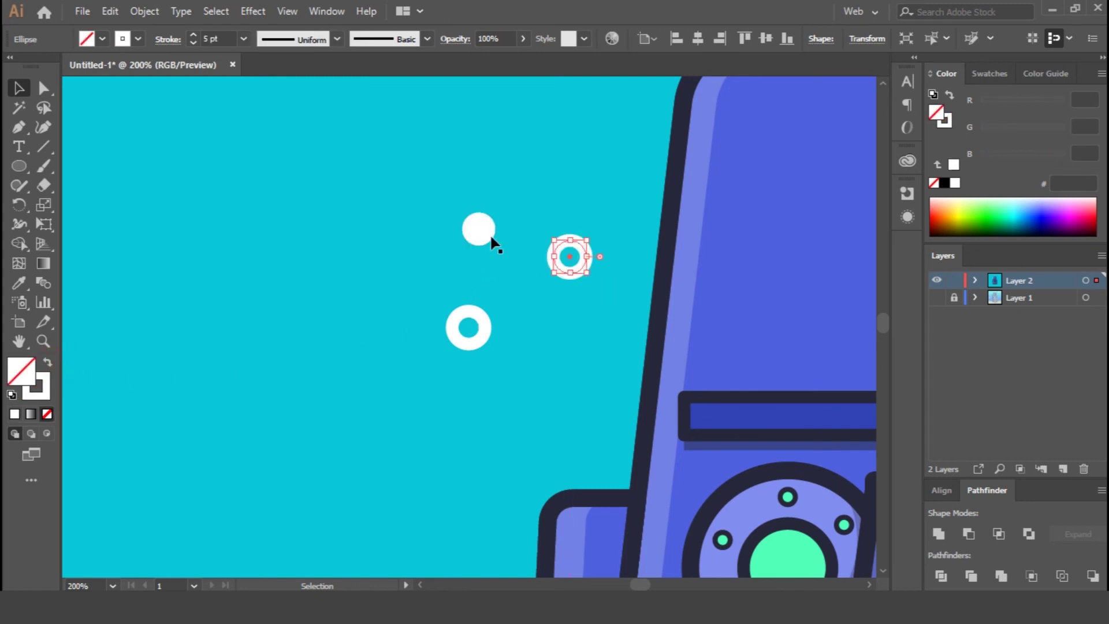
click(485, 234)
drag(478, 230, 559, 123)
Step: Group the four white bubbles and place a copy of the group beside the house's upper right side
shift+click(484, 231)
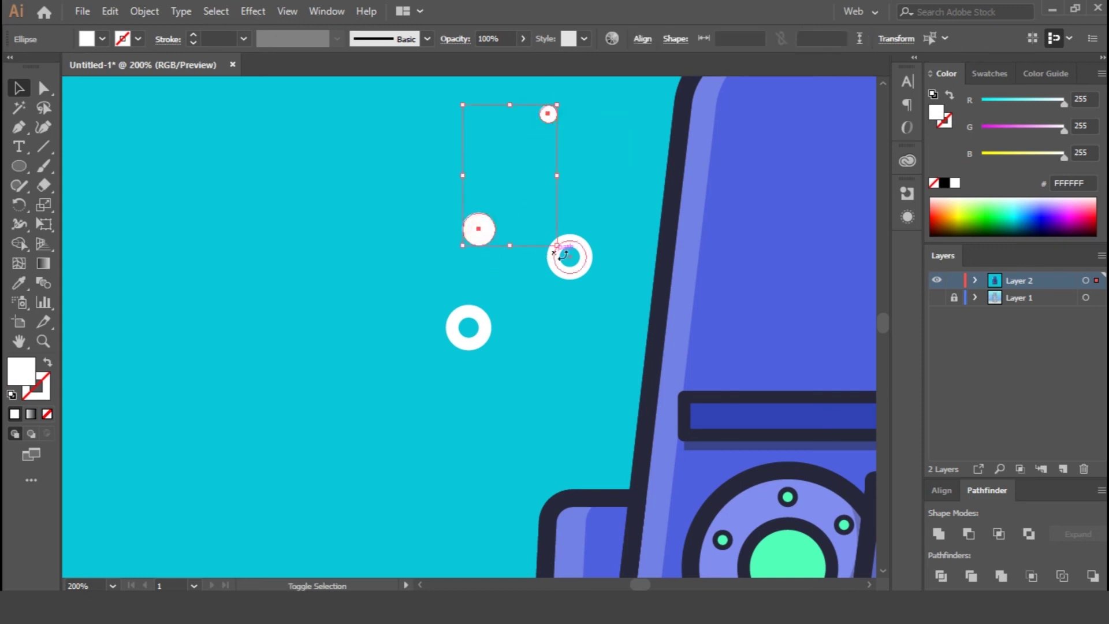
shift+click(555, 261)
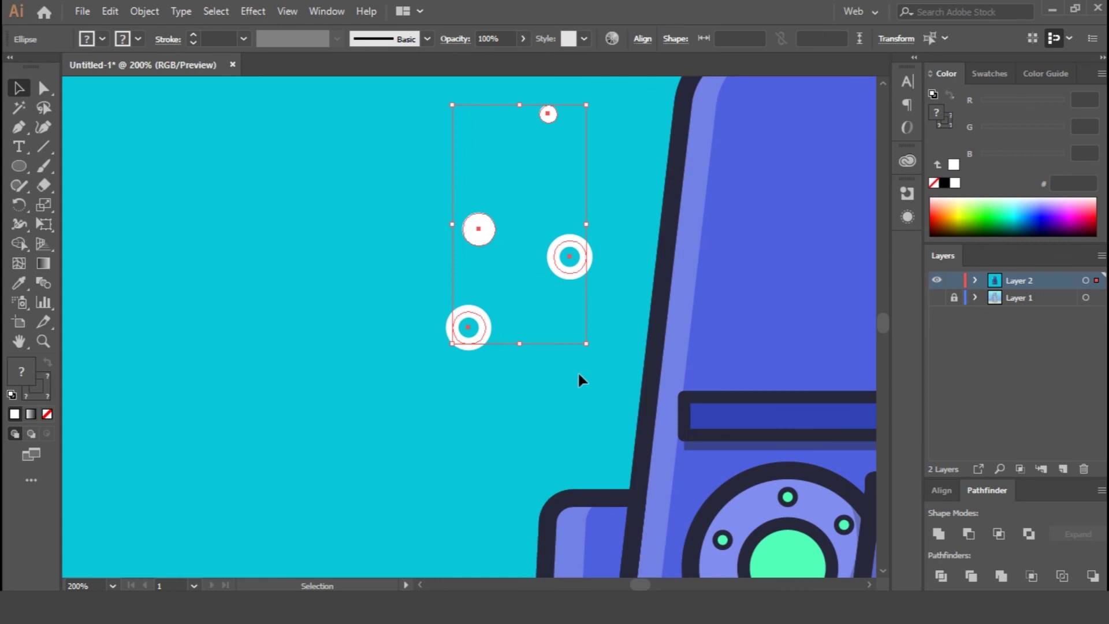
key(ctrl+g)
key(ctrl+minus)
key(ctrl+minus)
key(ctrl+minus)
drag(501, 319, 763, 248)
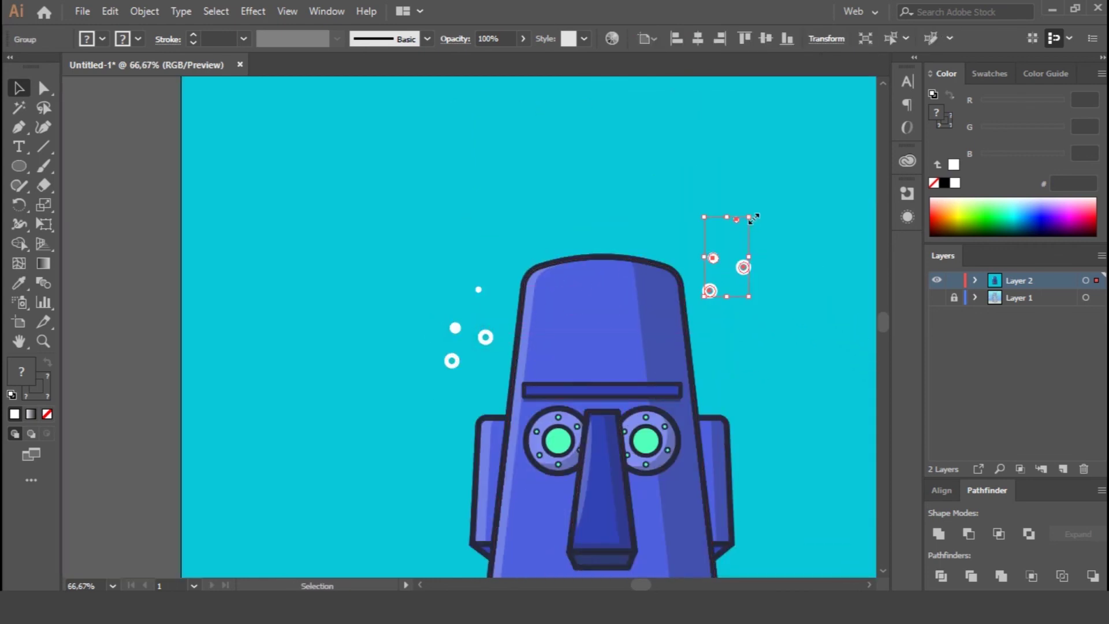
Step: Reflect the right bubble group across the vertical axis
right_click(716, 257)
mouse_move(872, 419)
click(941, 475)
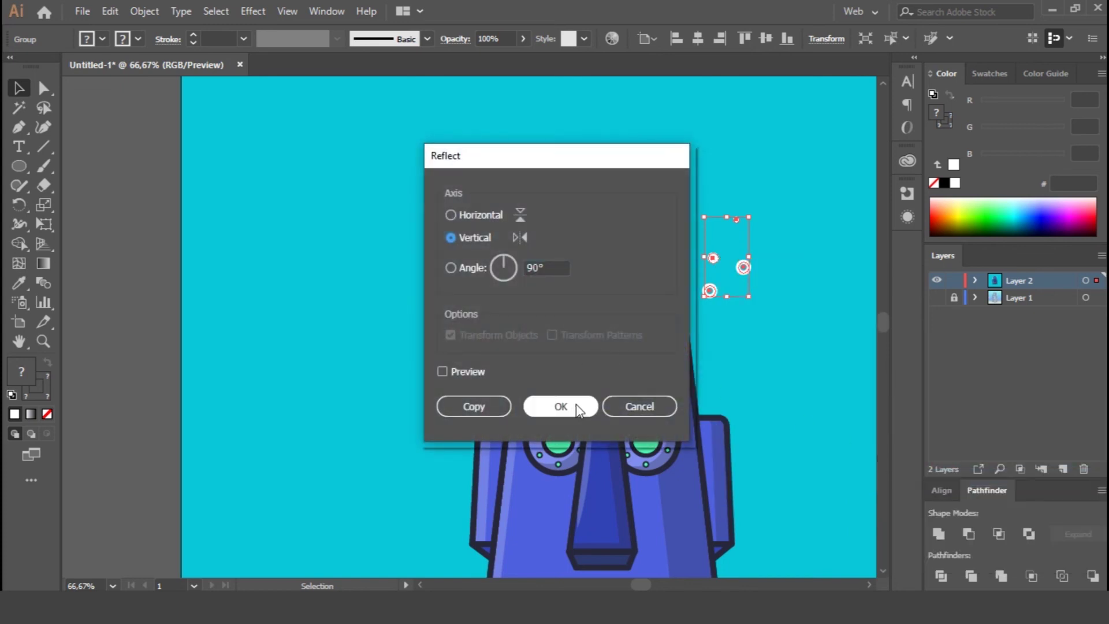
click(577, 408)
click(756, 335)
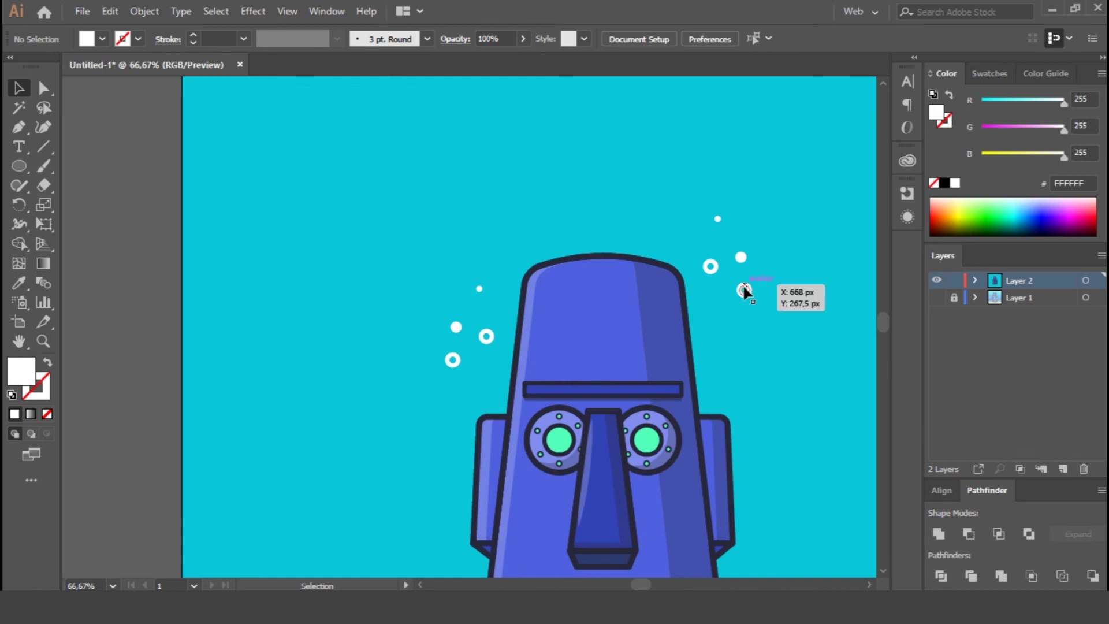
Step: Ungroup the right bubbles and move their lowest ring further down beside the house
right_click(744, 290)
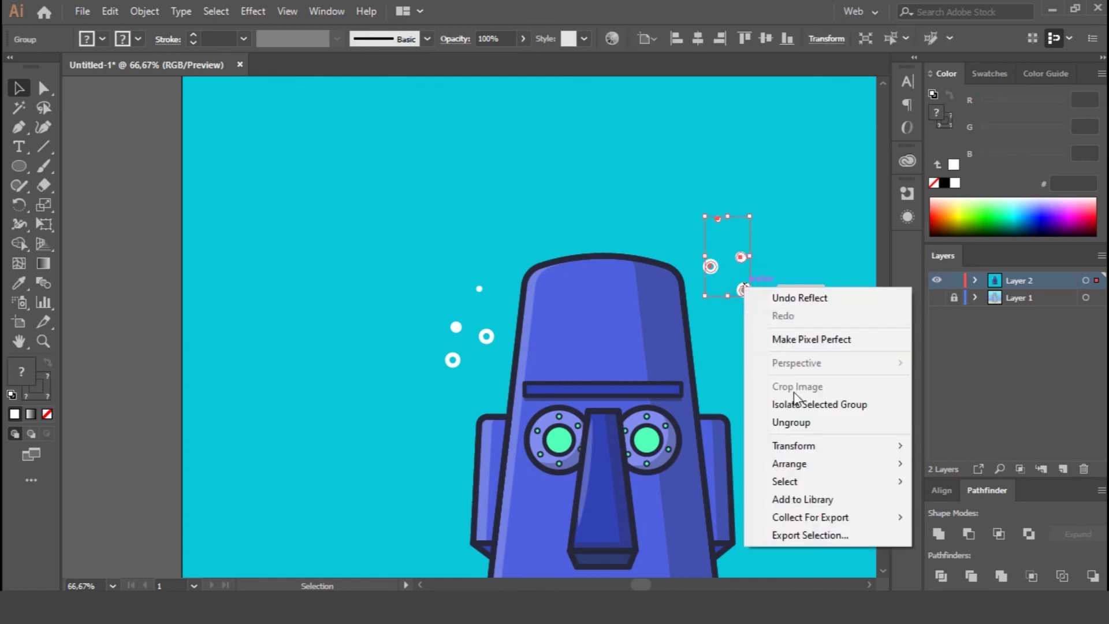
key(Escape)
drag(744, 290, 751, 340)
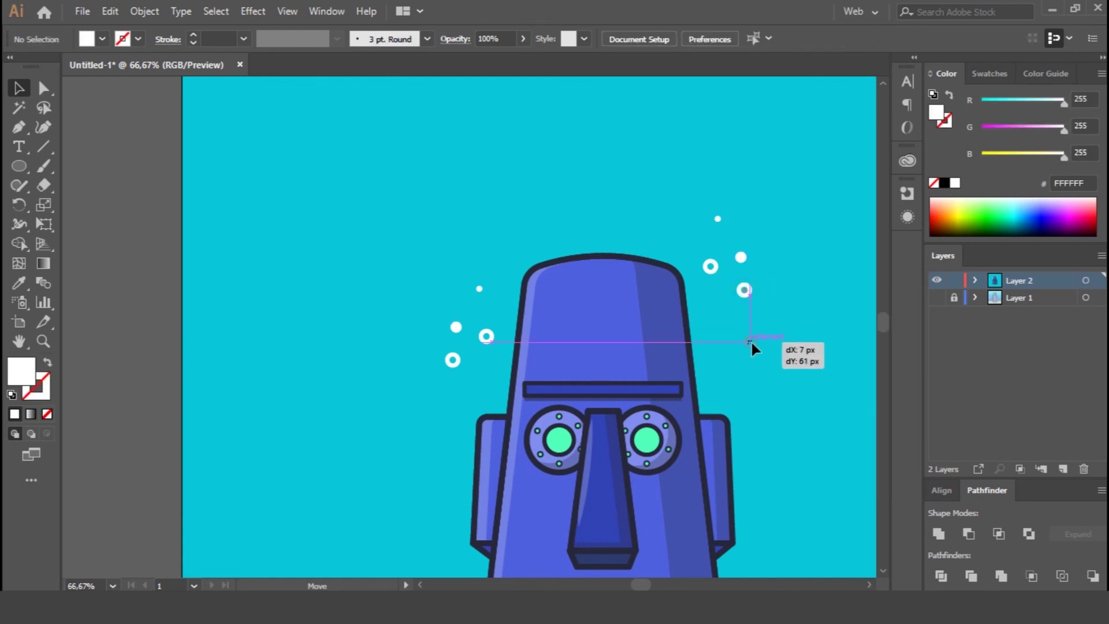
click(781, 303)
Step: Move the left bubble group up toward the house, ungroup it, and spread its rings and dot more irregularly
drag(487, 341, 509, 297)
right_click(507, 292)
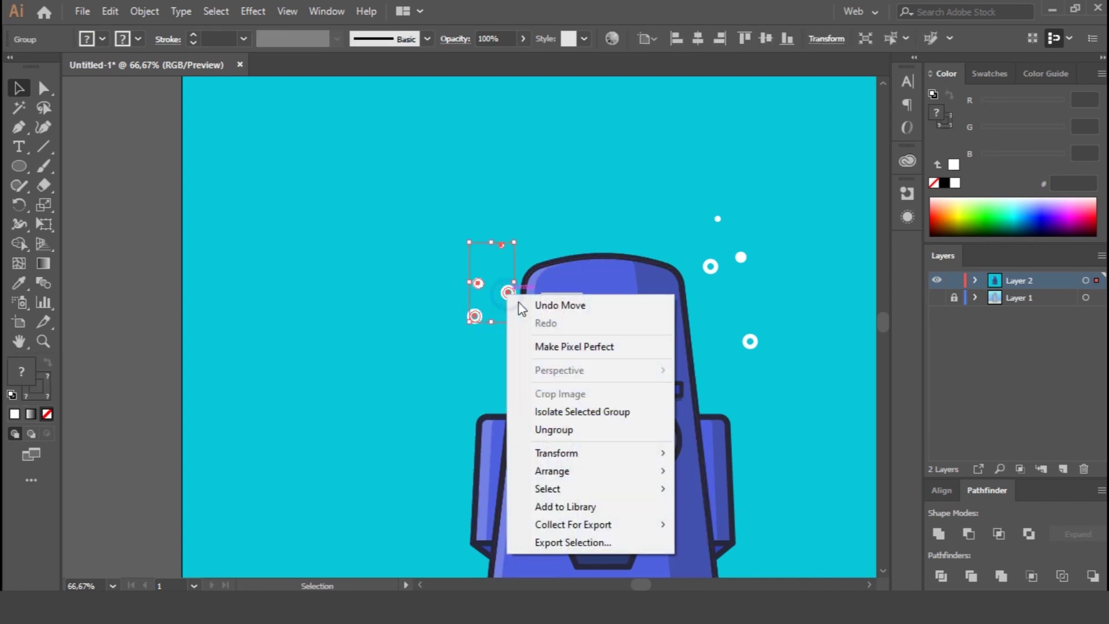
click(549, 426)
click(478, 345)
drag(474, 316, 459, 356)
drag(478, 285, 499, 303)
click(792, 417)
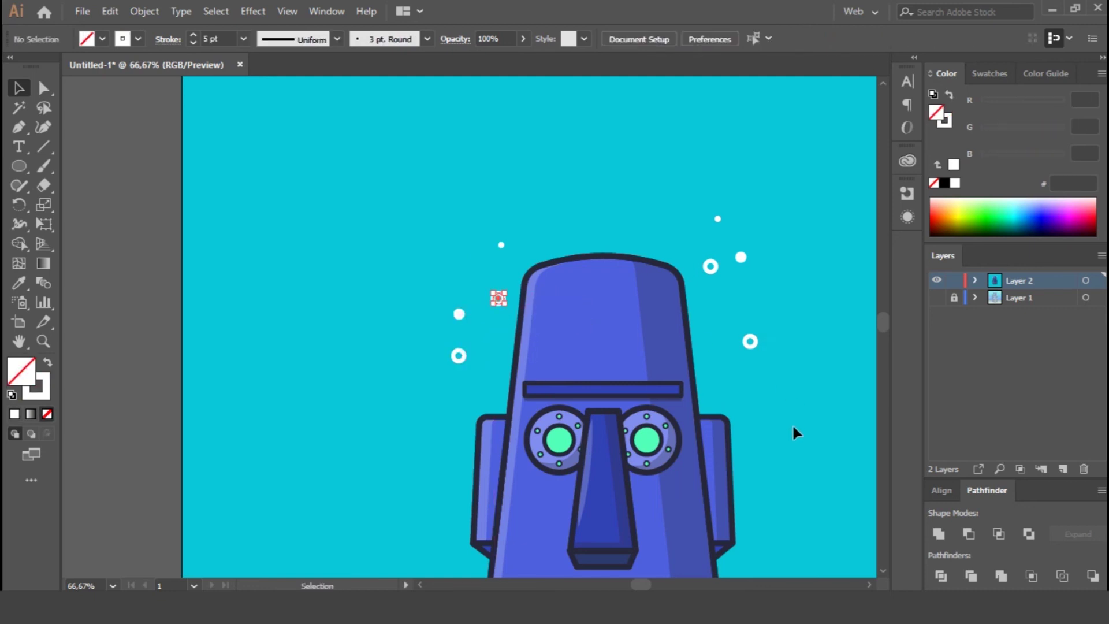
Step: Examine the whole artboard with the house and the bubbles on both sides
drag(816, 520, 705, 400)
key(ctrl+minus)
key(ctrl+minus)
key(ctrl+minus)
key(ctrl+minus)
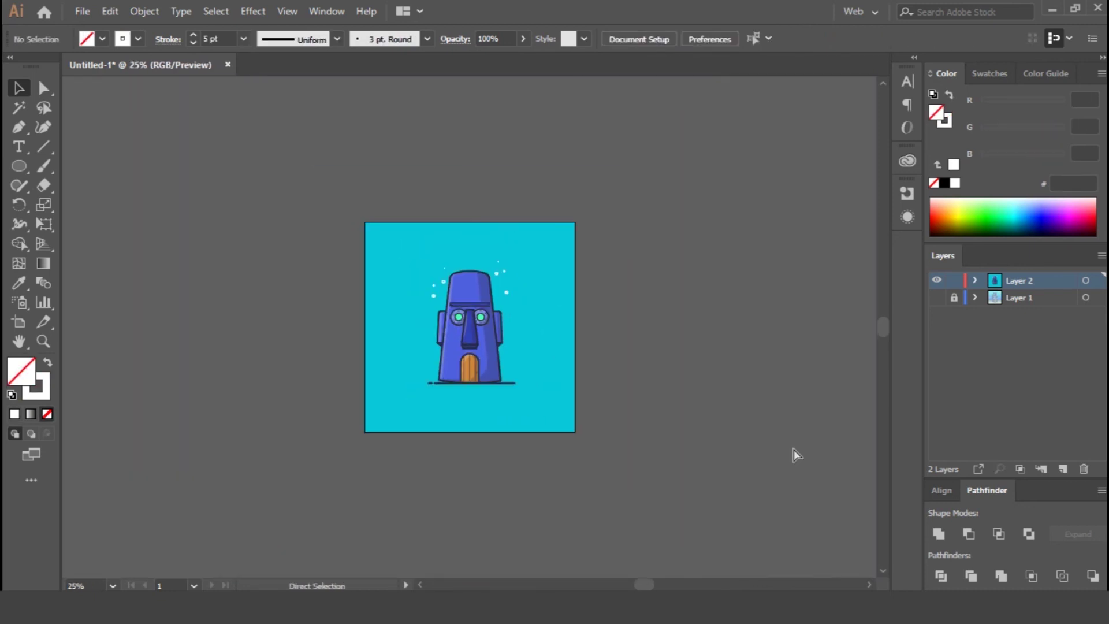
key(ctrl+plus)
key(ctrl+plus)
key(ctrl+plus)
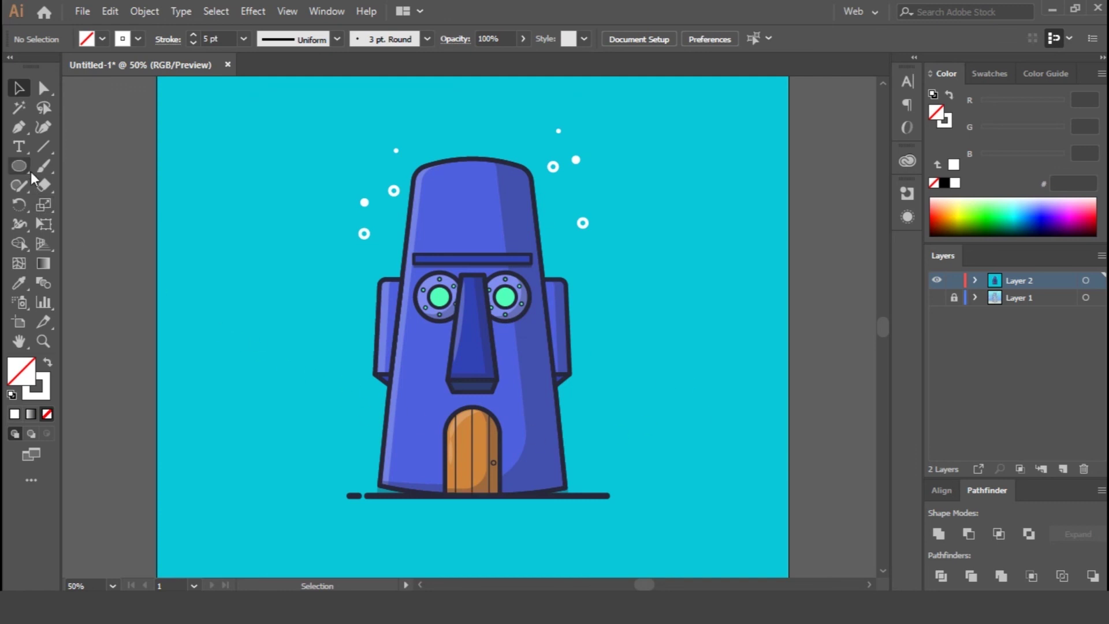
Step: Draw a freehand five-petal flower outline on the background left of the house with the Pencil tool
drag(24, 185, 105, 206)
key(ctrl+plus)
drag(265, 364, 422, 301)
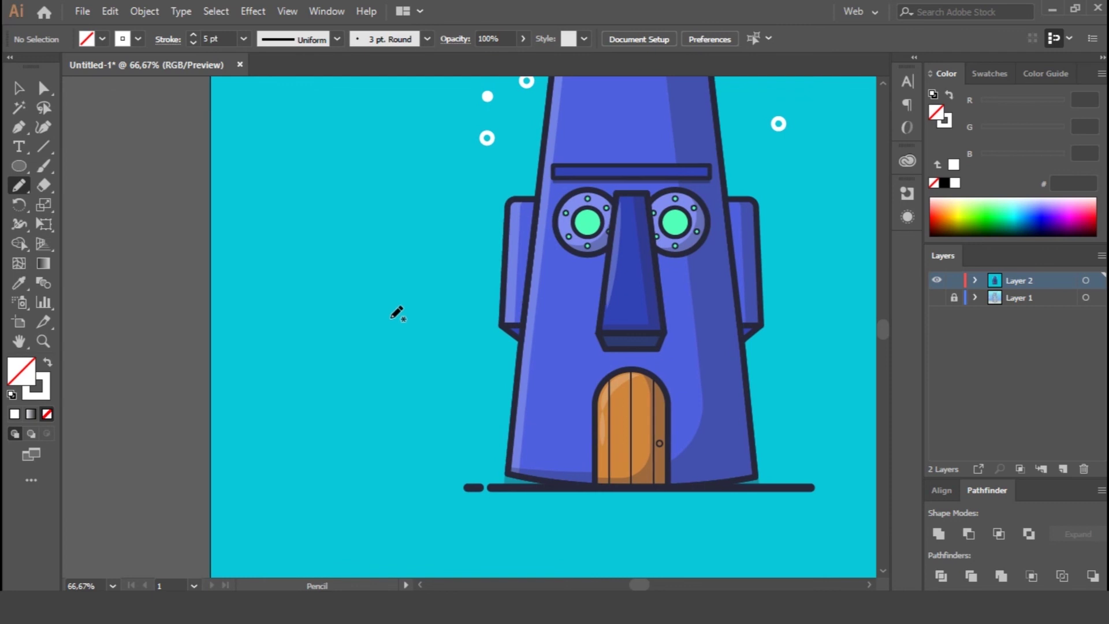
mouse_move(345, 353)
mouse_down()
mouse_move(309, 324)
mouse_move(305, 301)
mouse_move(321, 291)
mouse_move(368, 346)
mouse_move(388, 299)
mouse_up()
mouse_move(386, 337)
mouse_down()
mouse_move(426, 364)
mouse_move(430, 387)
mouse_move(401, 403)
mouse_move(367, 377)
mouse_move(347, 421)
mouse_up()
drag(405, 369, 410, 379)
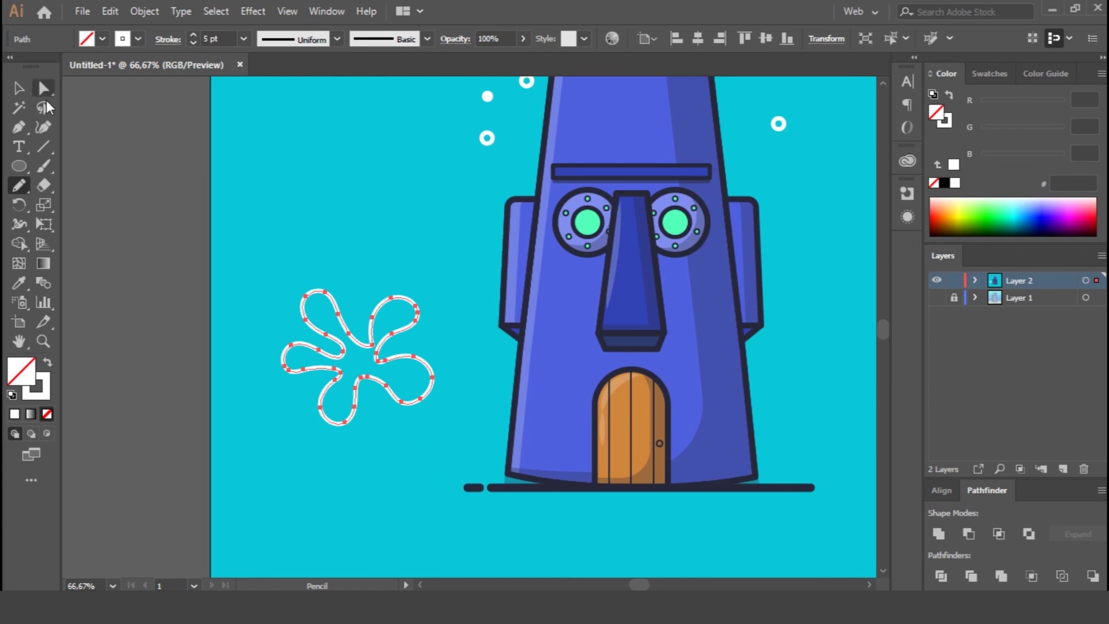
Step: Smooth the flower outline around the upper inner corner between its petals with the Smooth tool
drag(22, 184, 86, 223)
key(ctrl+plus)
key(ctrl+plus)
drag(500, 281, 480, 343)
mouse_move(501, 293)
mouse_down()
mouse_move(469, 316)
mouse_move(513, 331)
mouse_up()
Step: Adjust the anchor points in the notch between the flower's two upper petals, removing a surplus point
key(a)
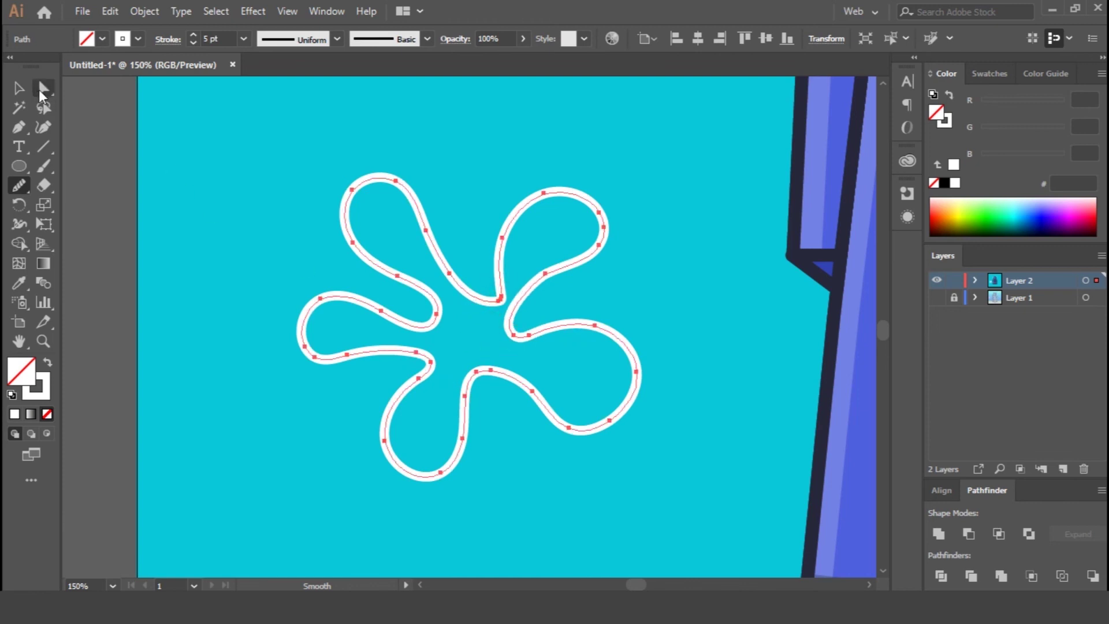
drag(499, 299, 477, 302)
click(297, 39)
drag(502, 297, 492, 290)
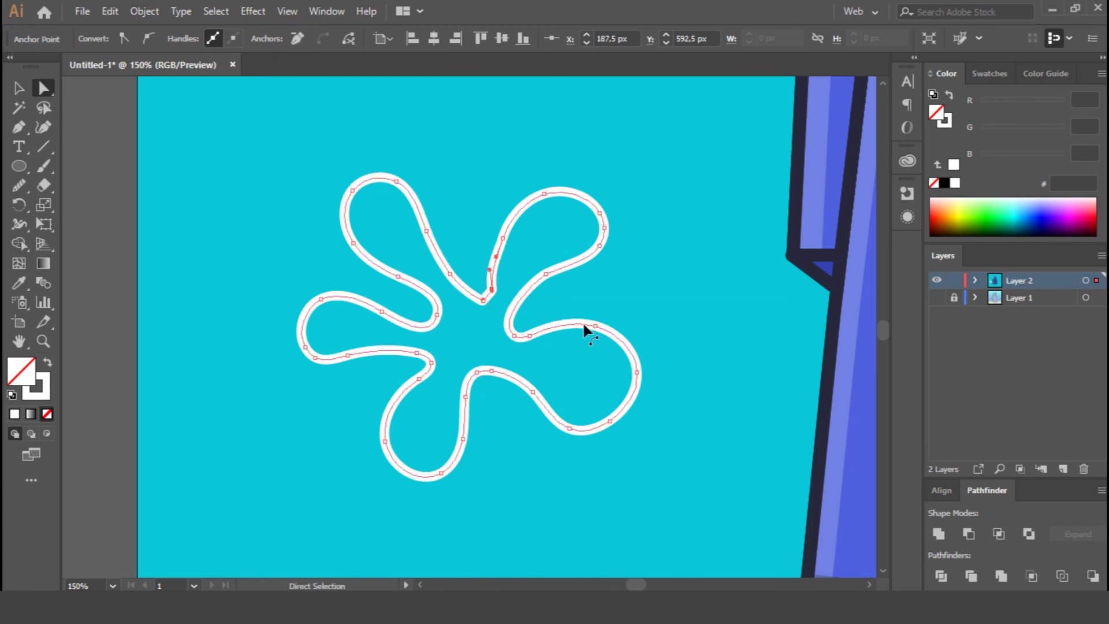
Step: Smooth the flower's inner corners between the petals with the Smooth tool
click(19, 185)
mouse_move(451, 277)
mouse_down()
mouse_move(519, 274)
mouse_move(464, 331)
mouse_up()
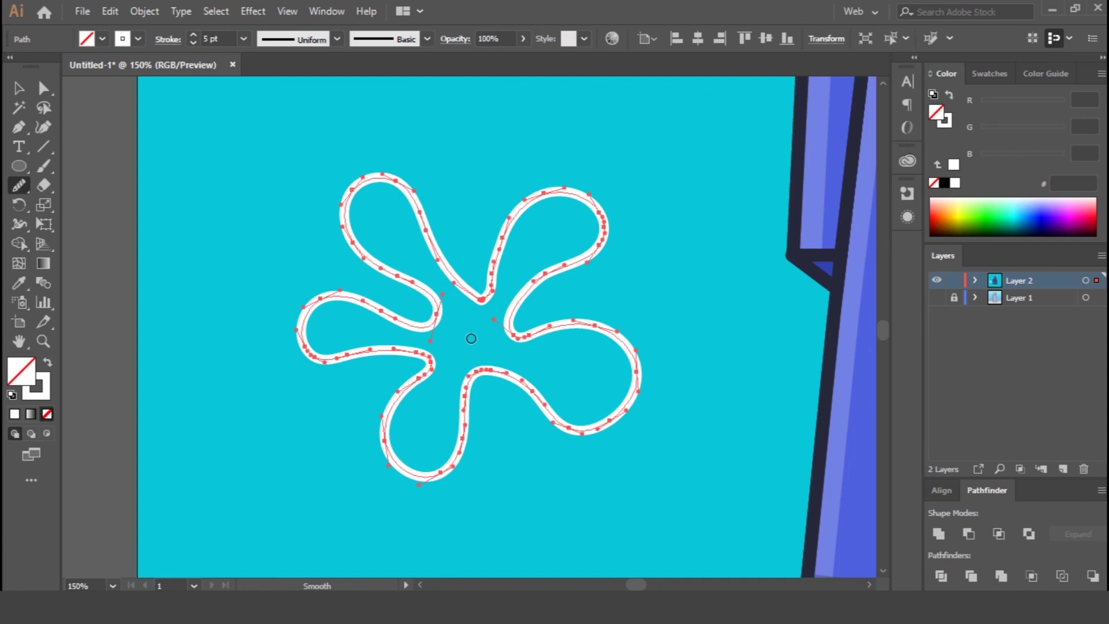
mouse_move(493, 291)
mouse_down()
mouse_move(443, 282)
mouse_move(454, 276)
mouse_up()
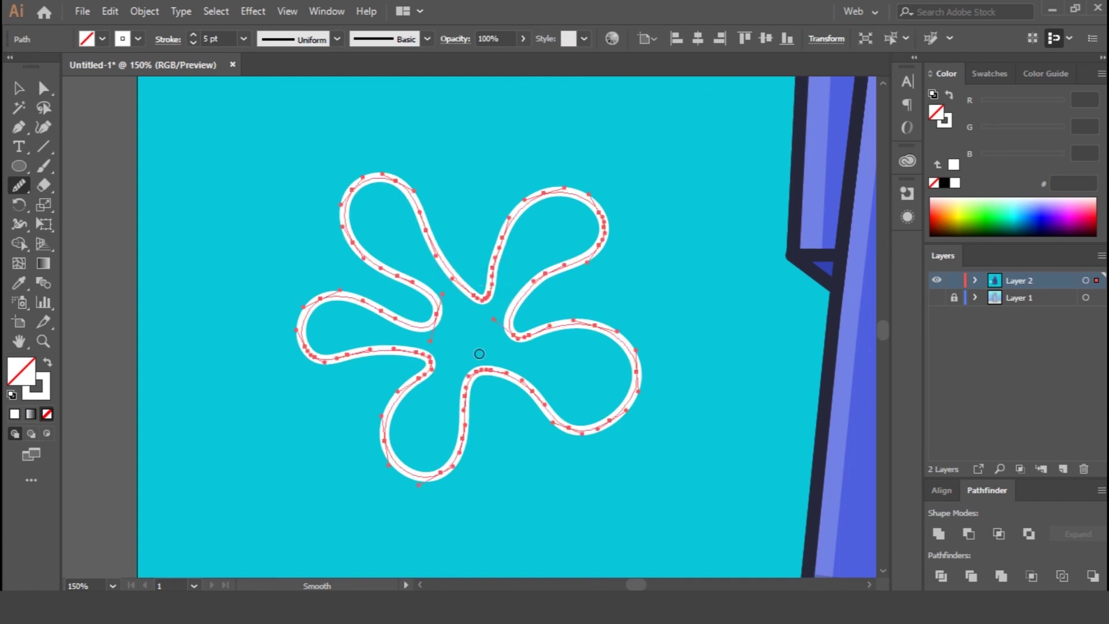
drag(424, 351, 390, 386)
drag(505, 311, 531, 339)
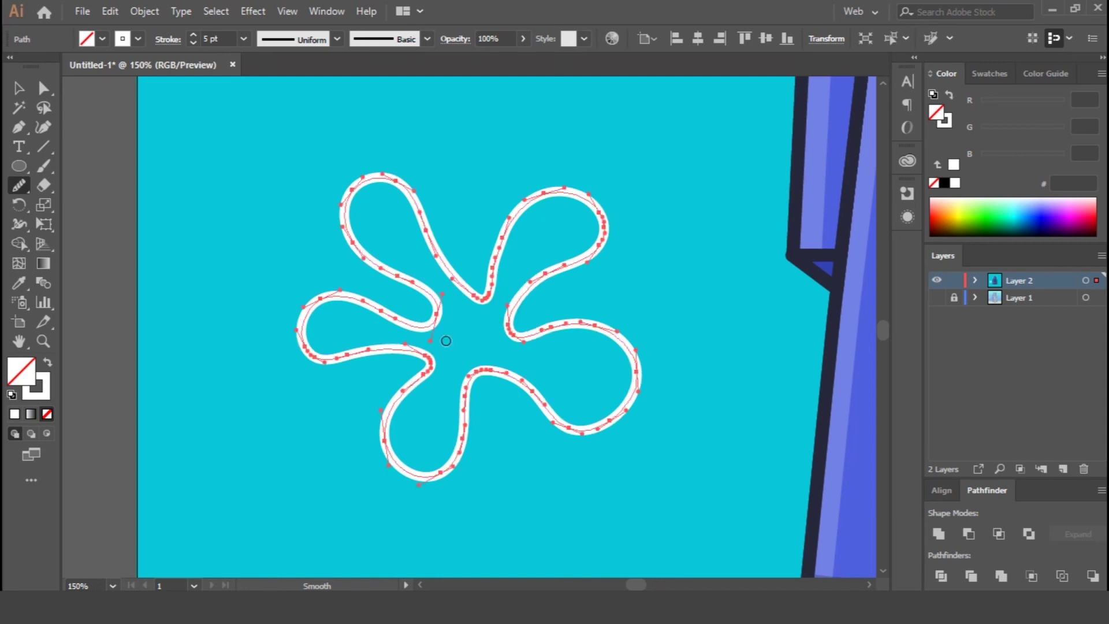
Step: Set the flower outline's stroke to 7 pt
click(19, 87)
key(ctrl+minus)
key(ctrl+minus)
key(ctrl+minus)
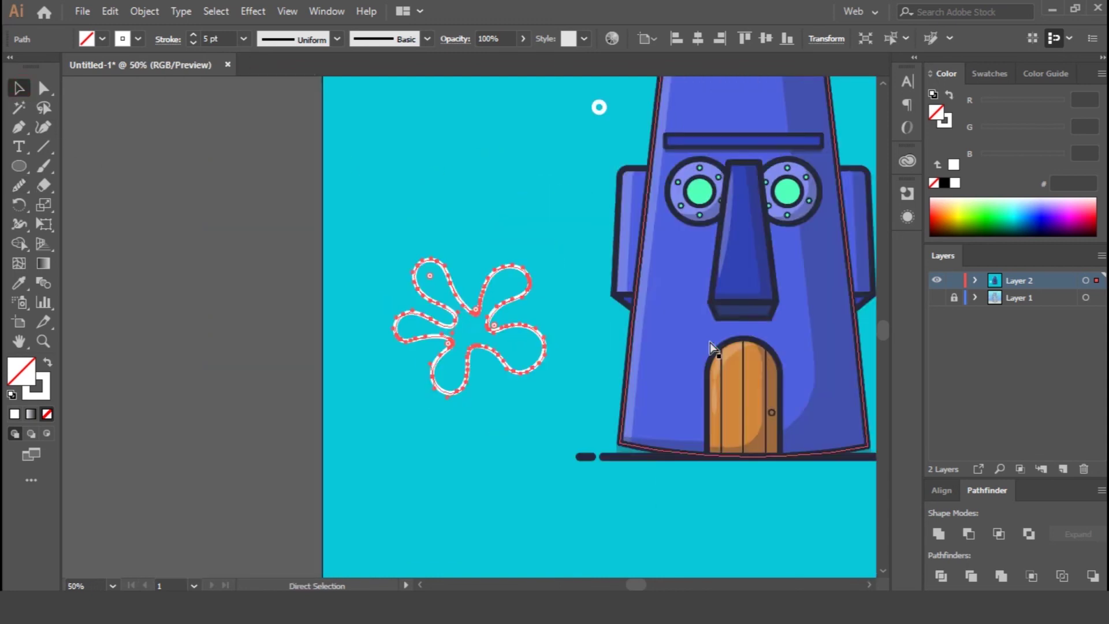
click(193, 35)
click(194, 34)
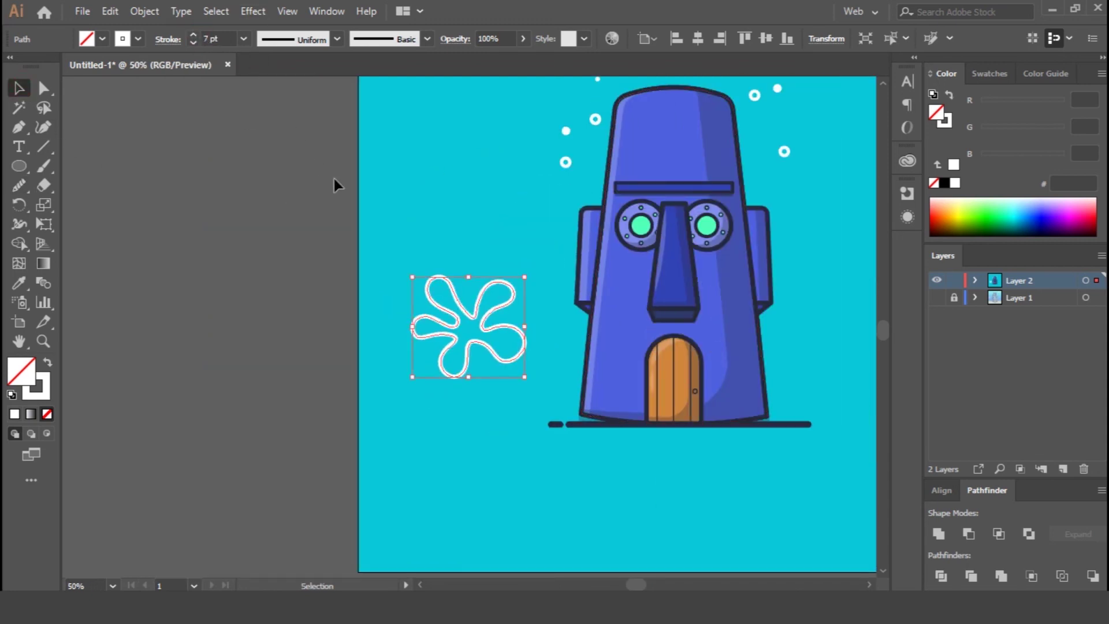
Step: Send the flower outline to the back and place it beside the house's left ear
drag(496, 316, 590, 291)
right_click(583, 292)
mouse_move(735, 520)
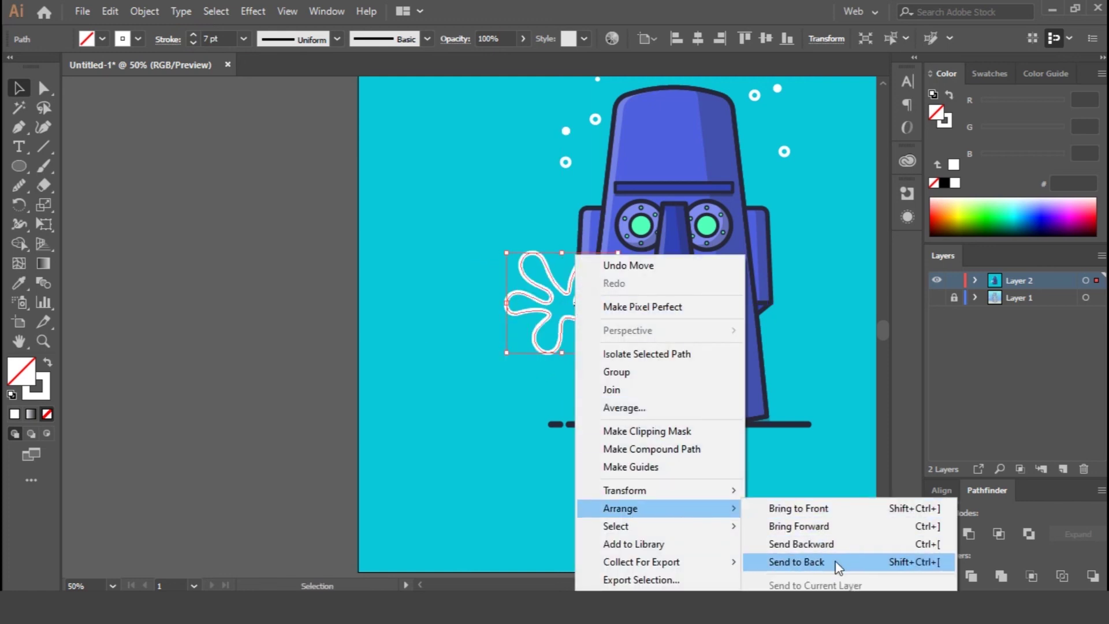
click(800, 561)
drag(550, 289, 500, 270)
Step: Sample the green of the house's eye and apply it as the flower's stroke colour, without fill
click(44, 389)
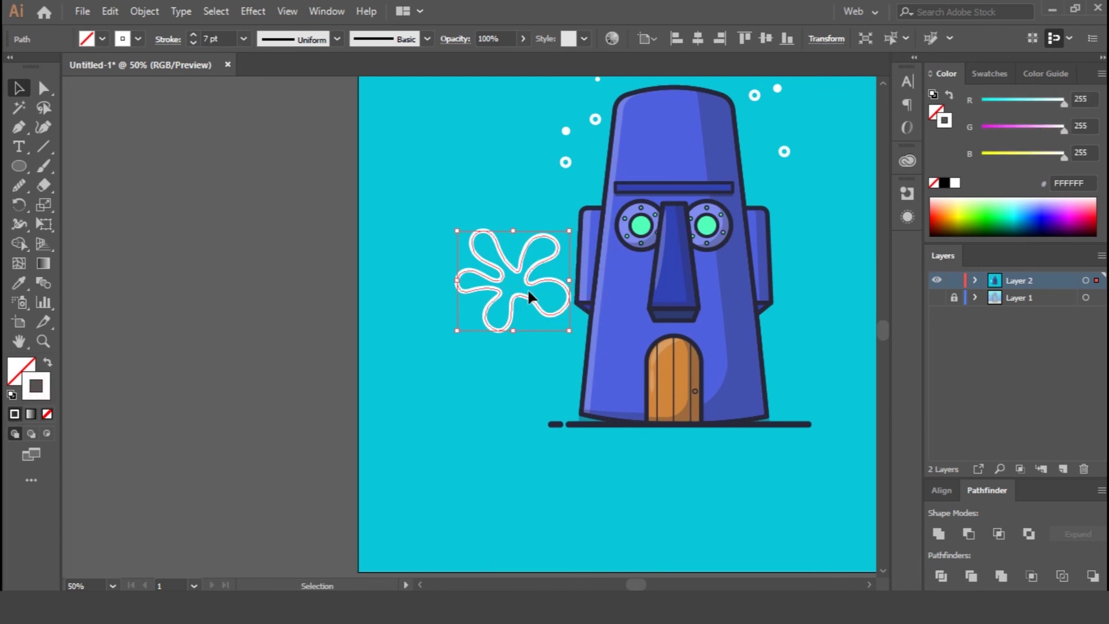
key(i)
click(640, 230)
click(47, 414)
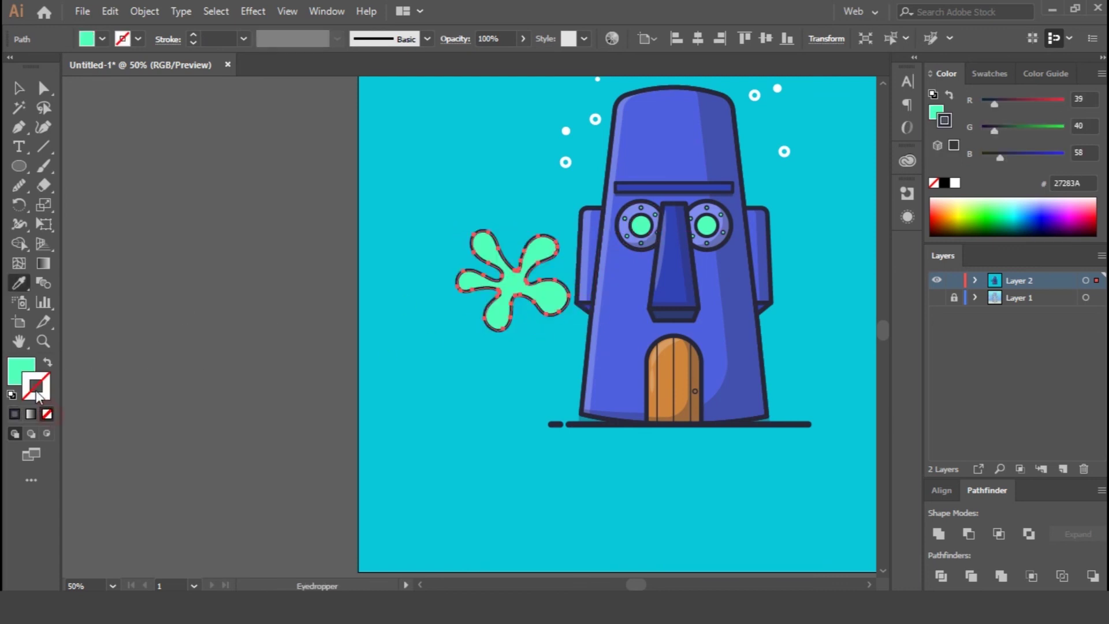
click(48, 362)
click(16, 374)
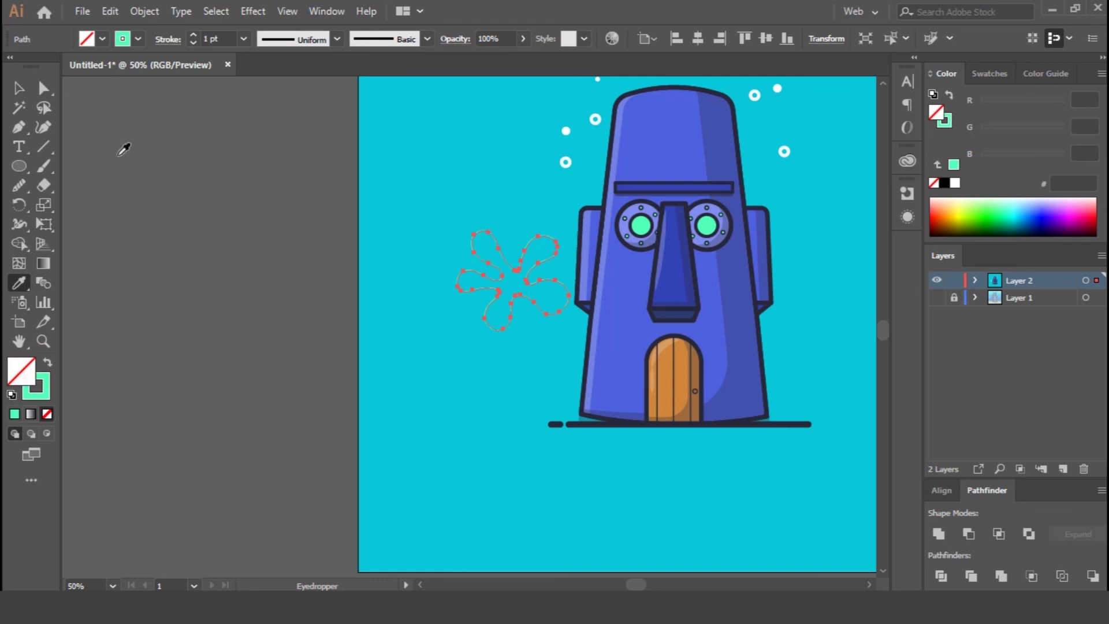
Step: Set the green flower outline's stroke to 7 pt
click(193, 36)
click(193, 36)
click(194, 36)
click(194, 36)
click(193, 36)
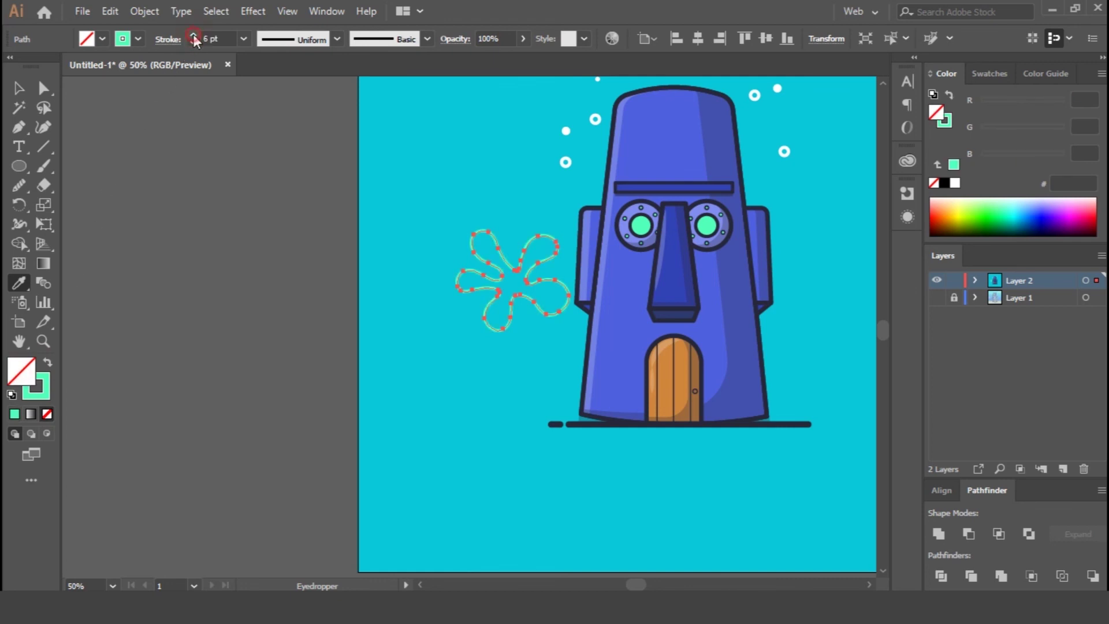
click(19, 88)
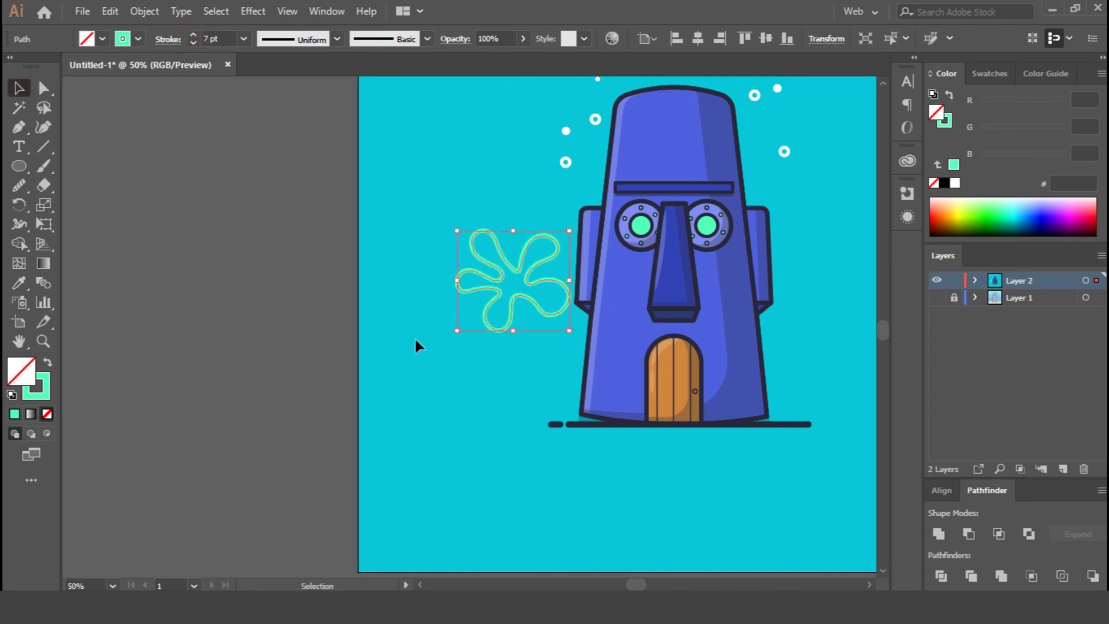
Step: Move the green flower down so it sits partly behind the house's lower left side
click(416, 341)
drag(598, 507, 320, 436)
drag(328, 365, 342, 449)
click(660, 362)
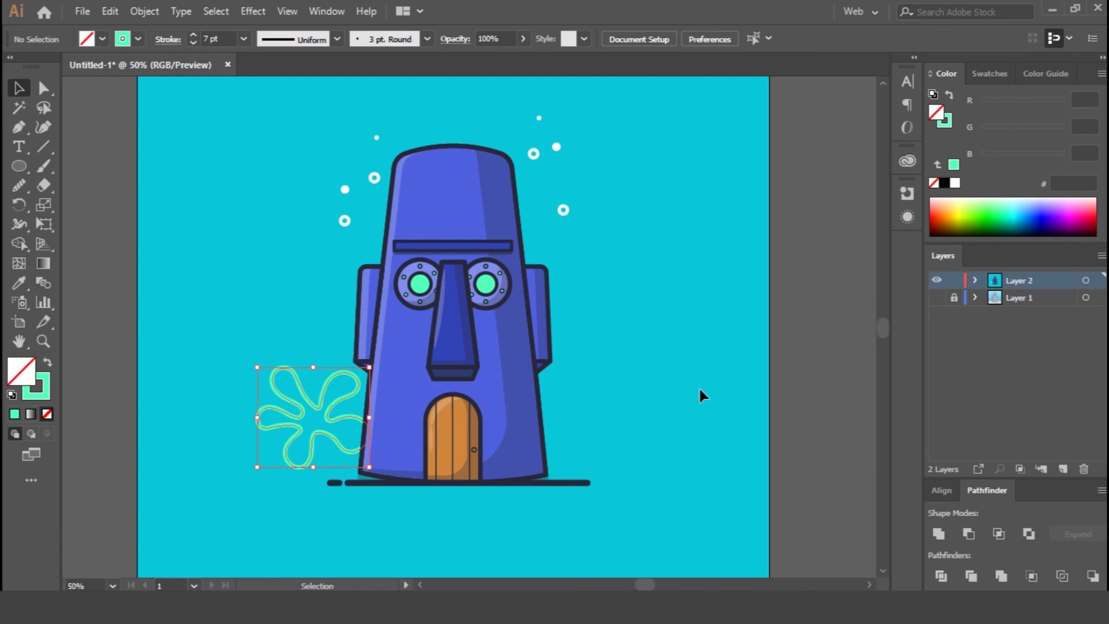
Step: Duplicate the green flower outline to the house's lower right side and scale the copy down
click(332, 442)
drag(312, 406, 560, 388)
click(651, 378)
click(687, 427)
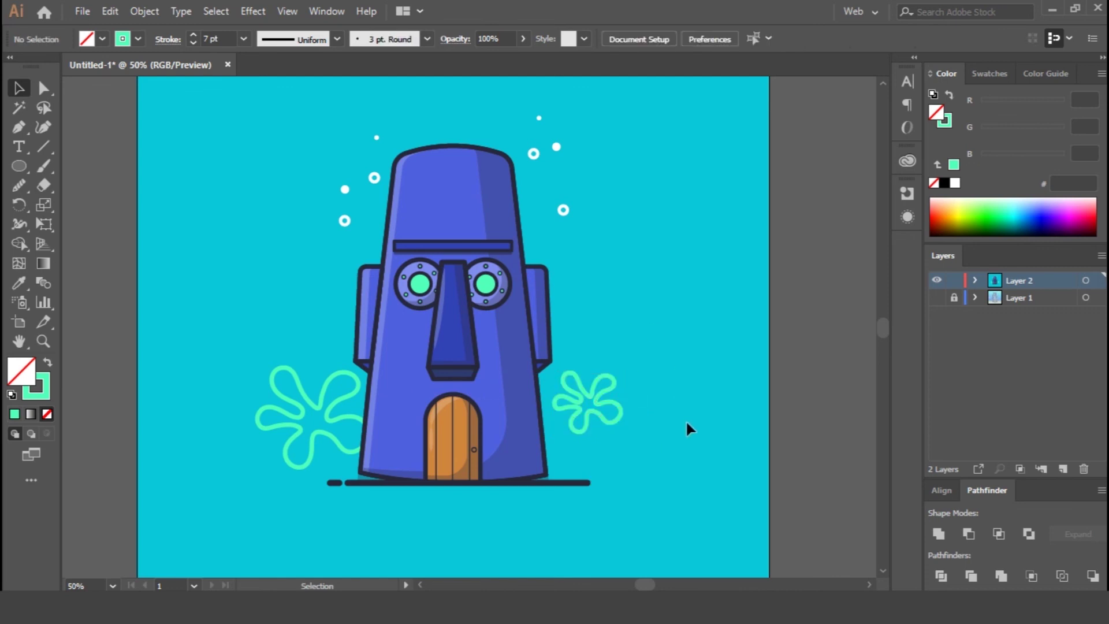
Step: Rotate the smaller flower beside the house to a different angle and set its stroke to 5 pt
click(603, 411)
drag(624, 371, 658, 419)
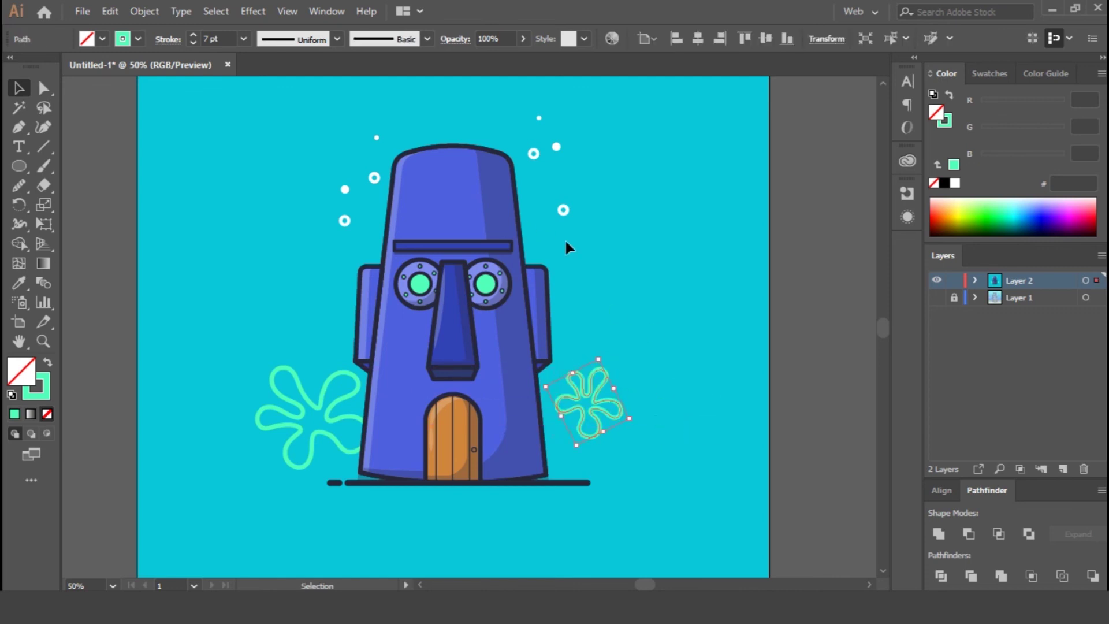
drag(606, 354, 657, 384)
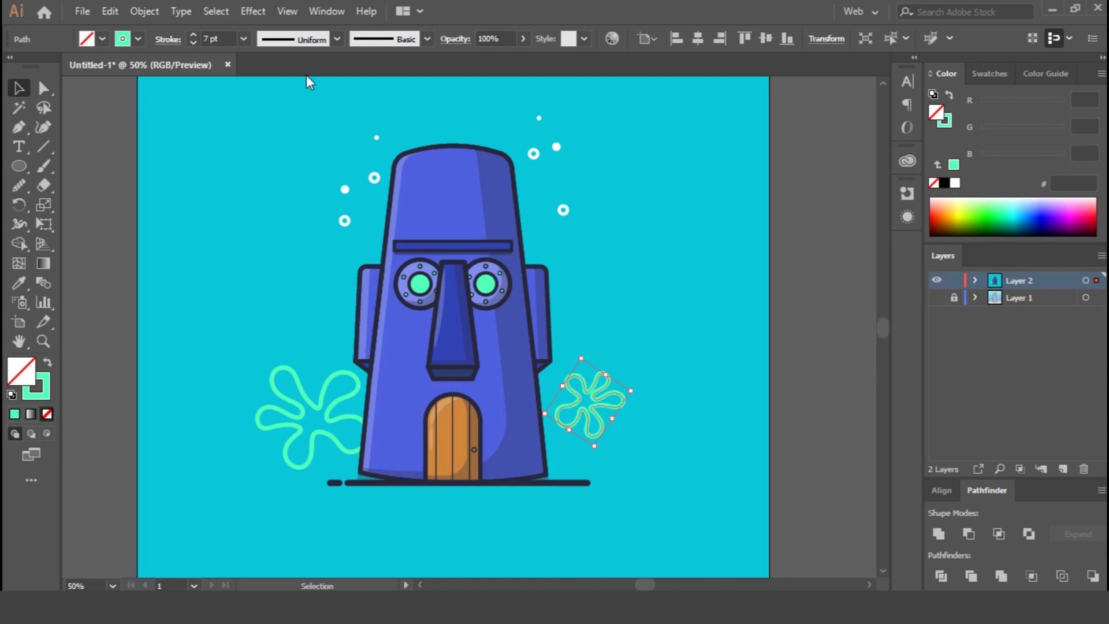
click(192, 44)
click(193, 43)
click(725, 428)
scroll(810, 378, down, 1)
scroll(775, 346, up, 1)
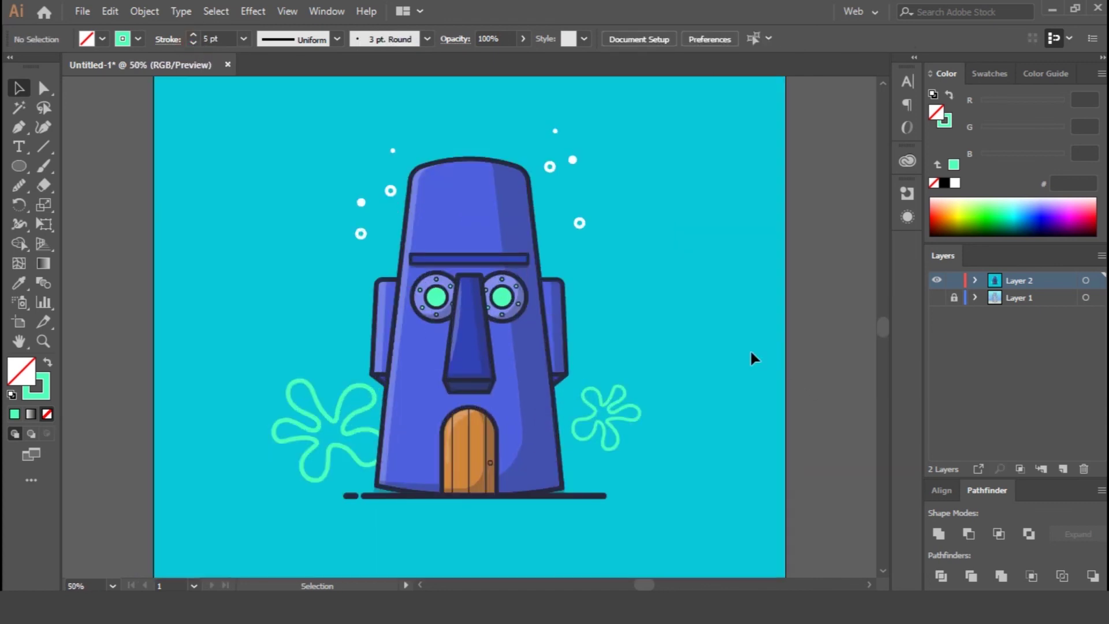
Step: Recolour the fill of the house body and both ears to the lighter blue 4B87E0
click(452, 203)
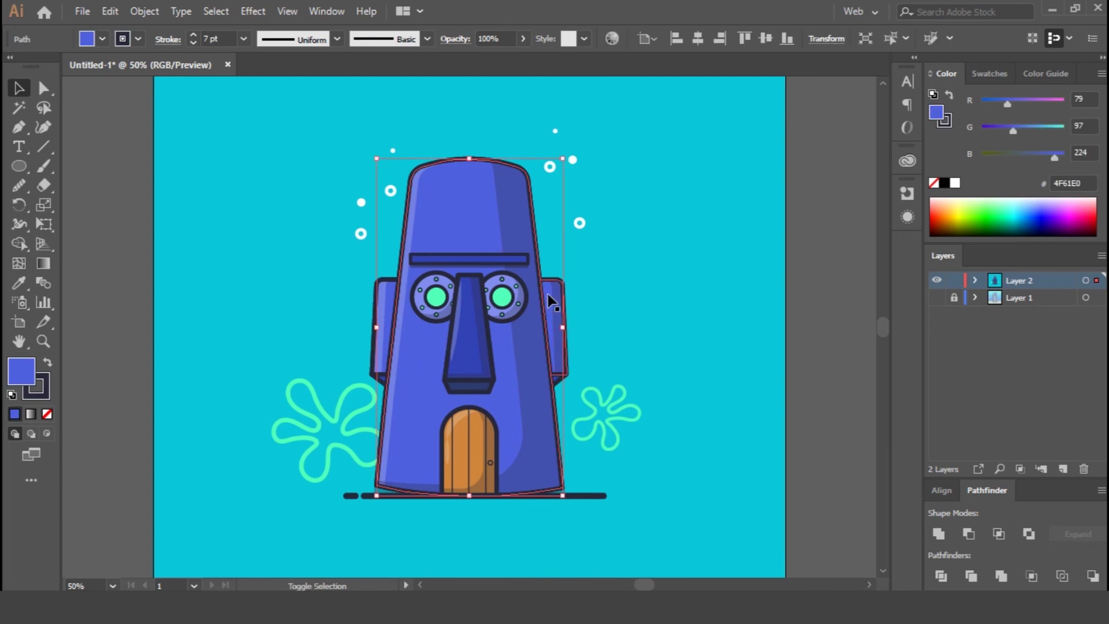
shift+click(389, 302)
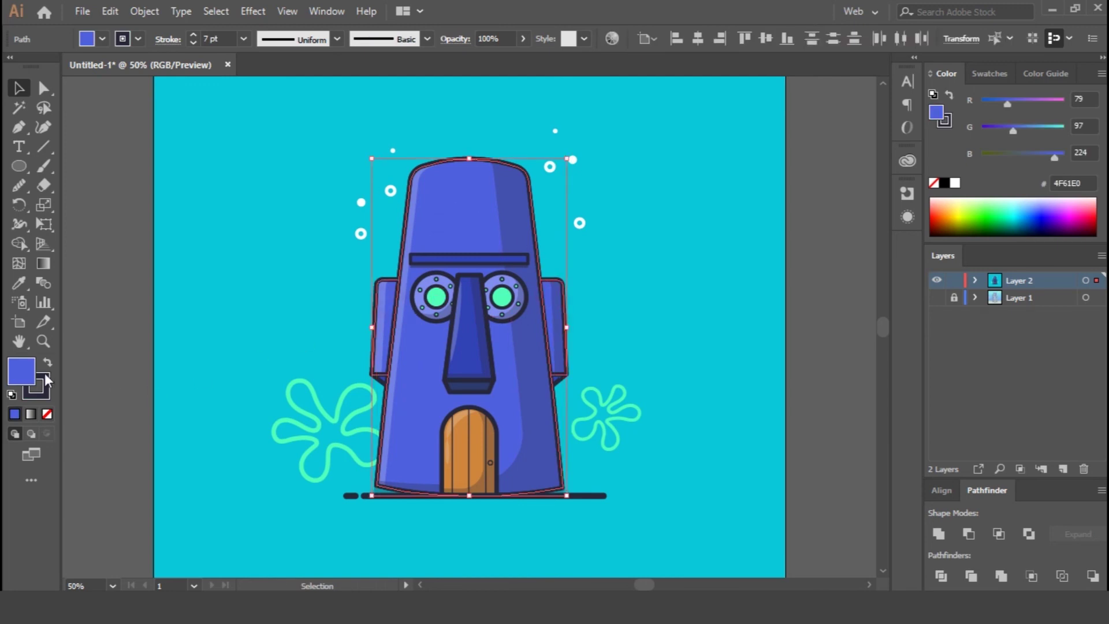
double_click(25, 375)
click(762, 292)
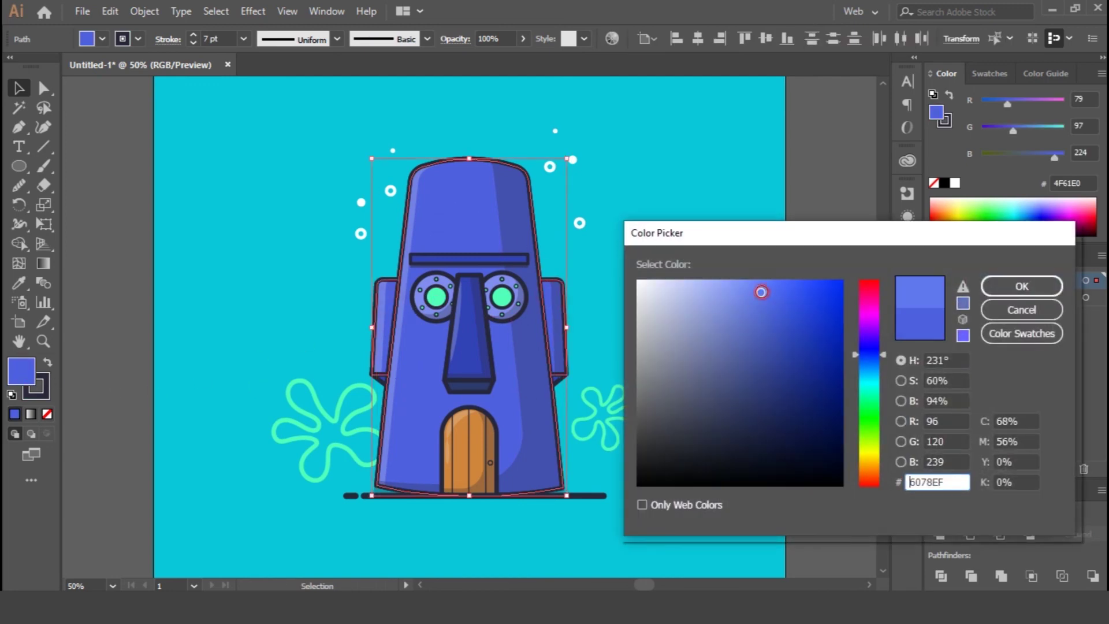
drag(851, 352, 853, 356)
mouse_move(762, 294)
mouse_down()
mouse_move(769, 311)
mouse_move(774, 289)
mouse_move(776, 305)
mouse_up()
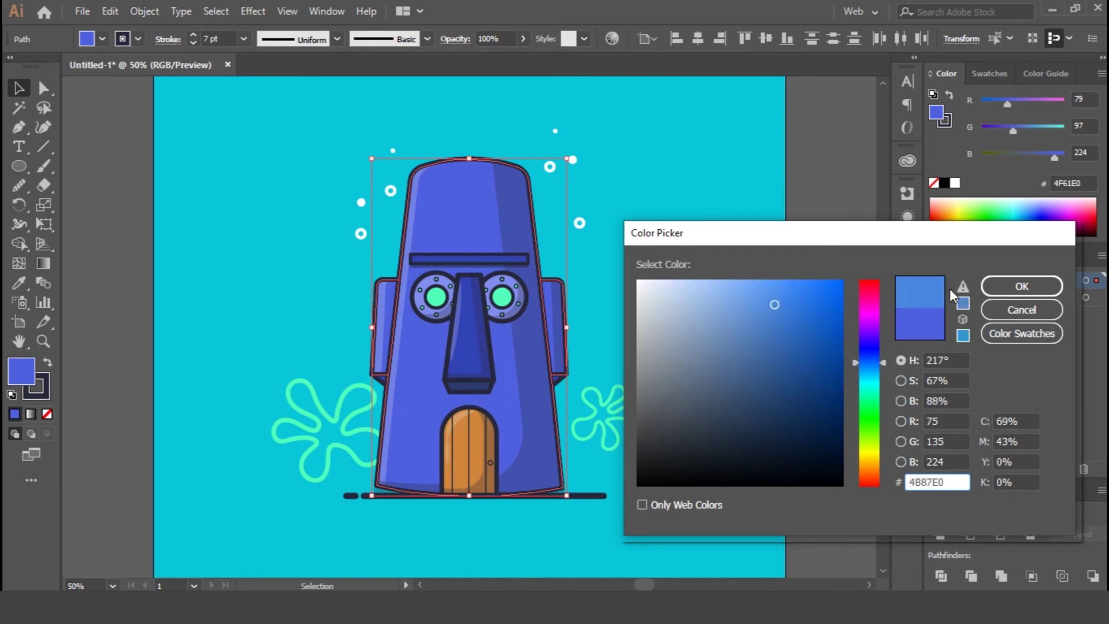
click(999, 286)
click(728, 294)
Step: Select all the unlocked artwork and centre it horizontally and vertically on the artboard
key(ctrl+minus)
key(ctrl+minus)
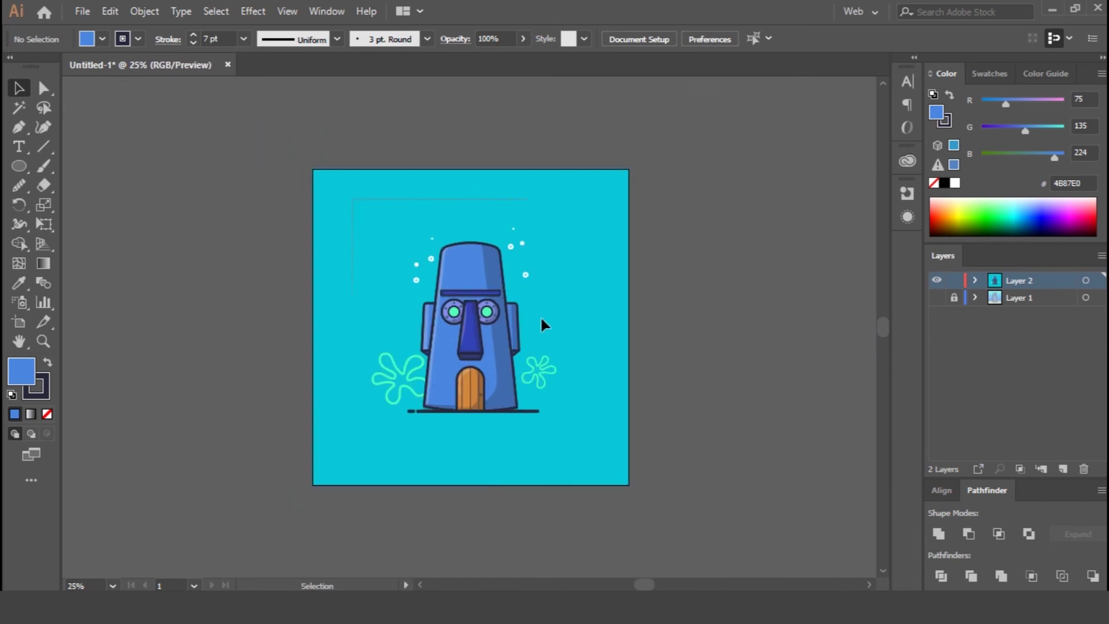
key(ctrl+a)
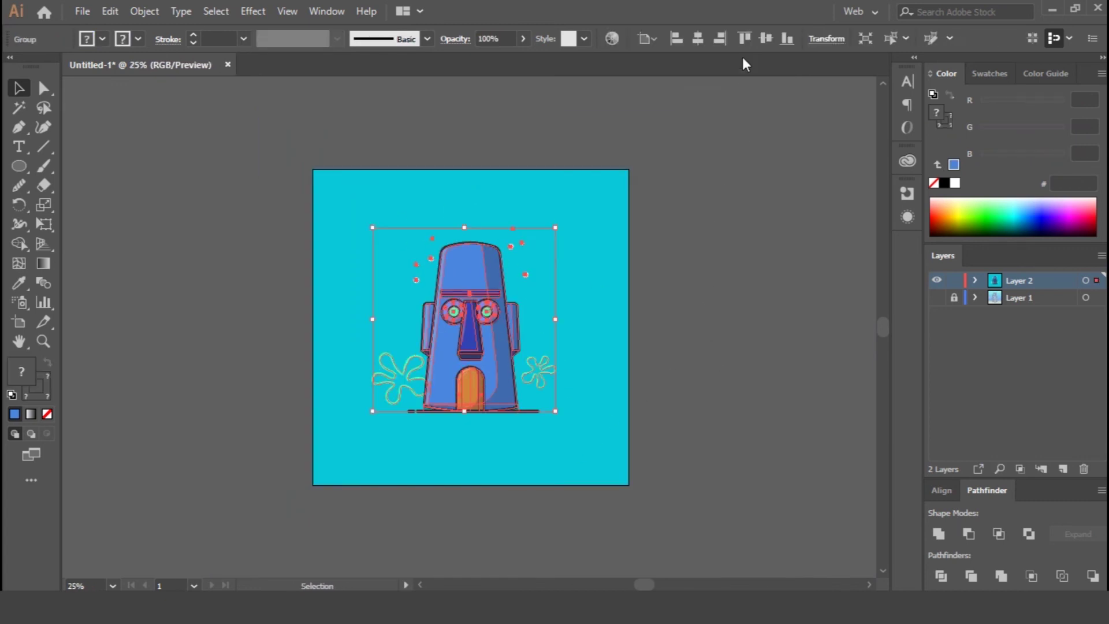
click(702, 40)
click(766, 38)
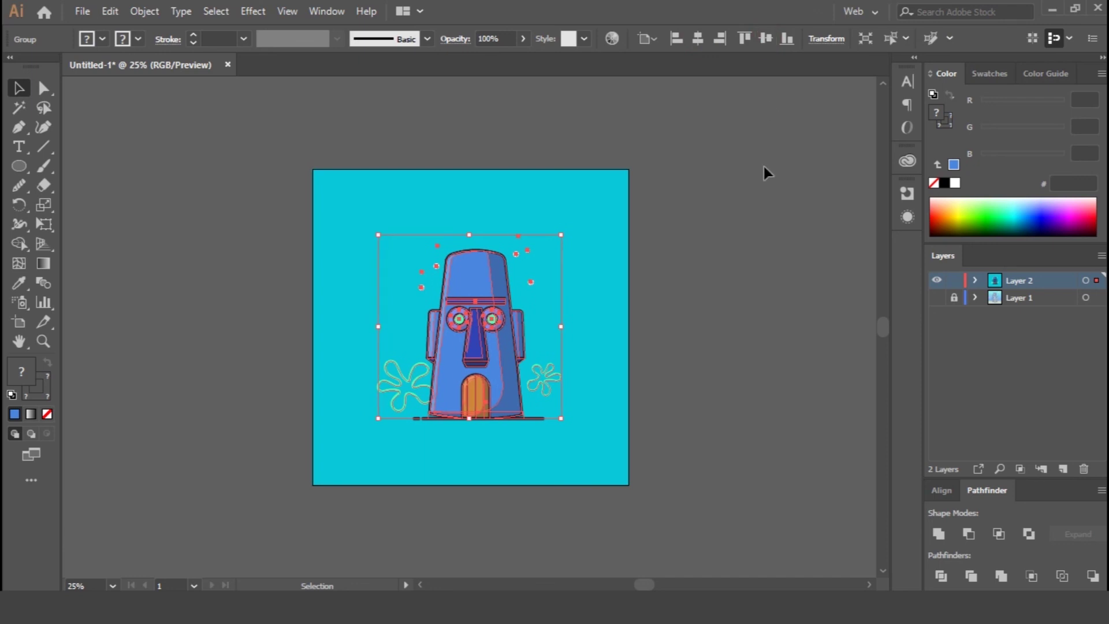
click(728, 228)
key(ctrl+plus)
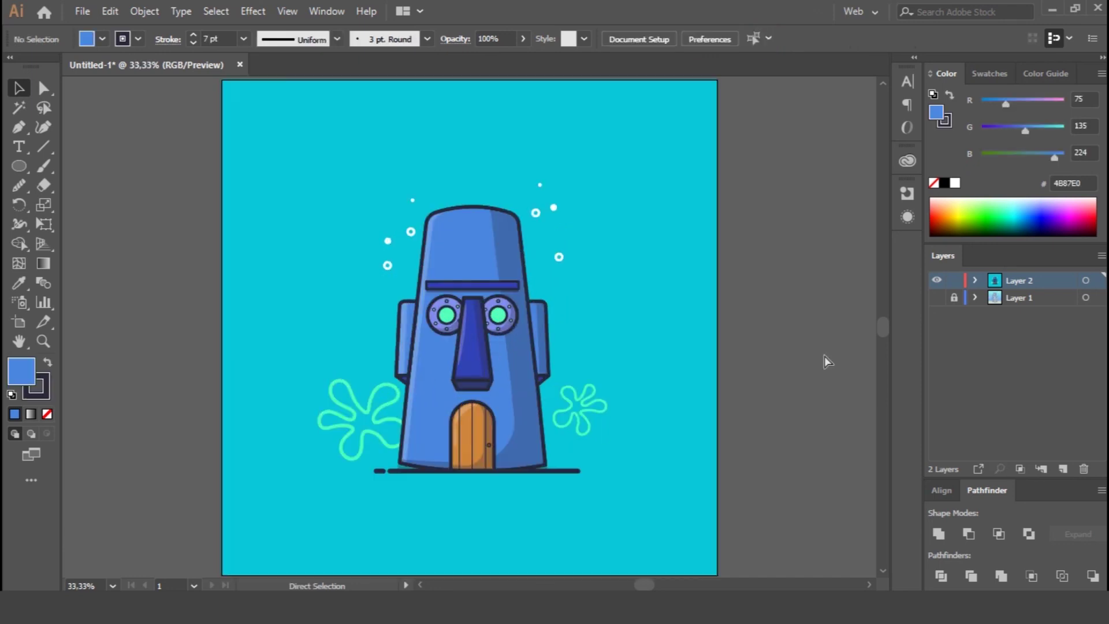